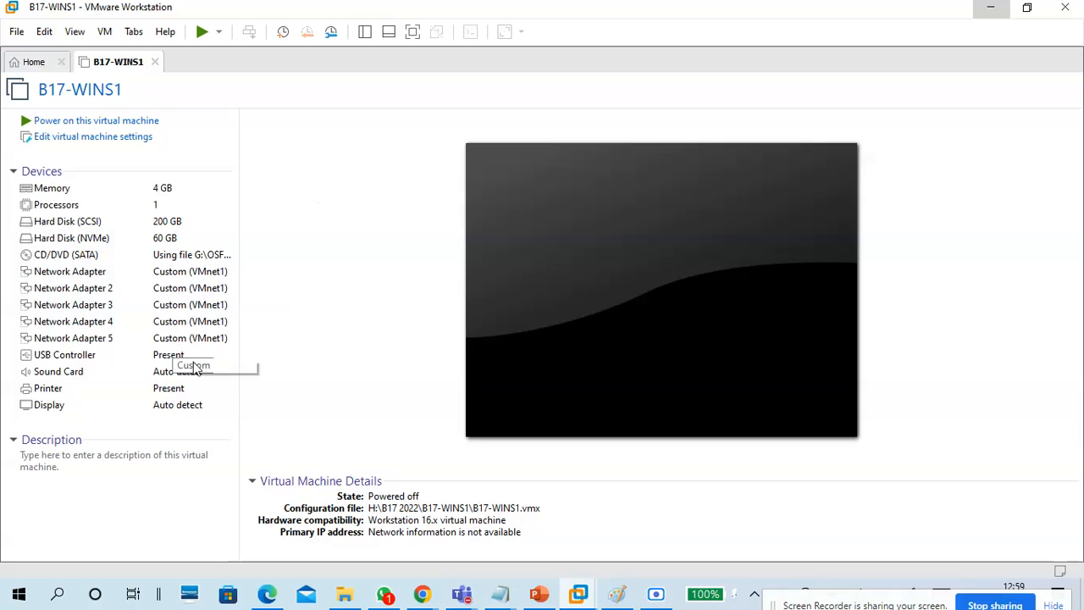
# Power on B17-WINS1 and bring the Untitled Notepad notes on NIC teaming failover to the front.
pyautogui.click(141, 118)
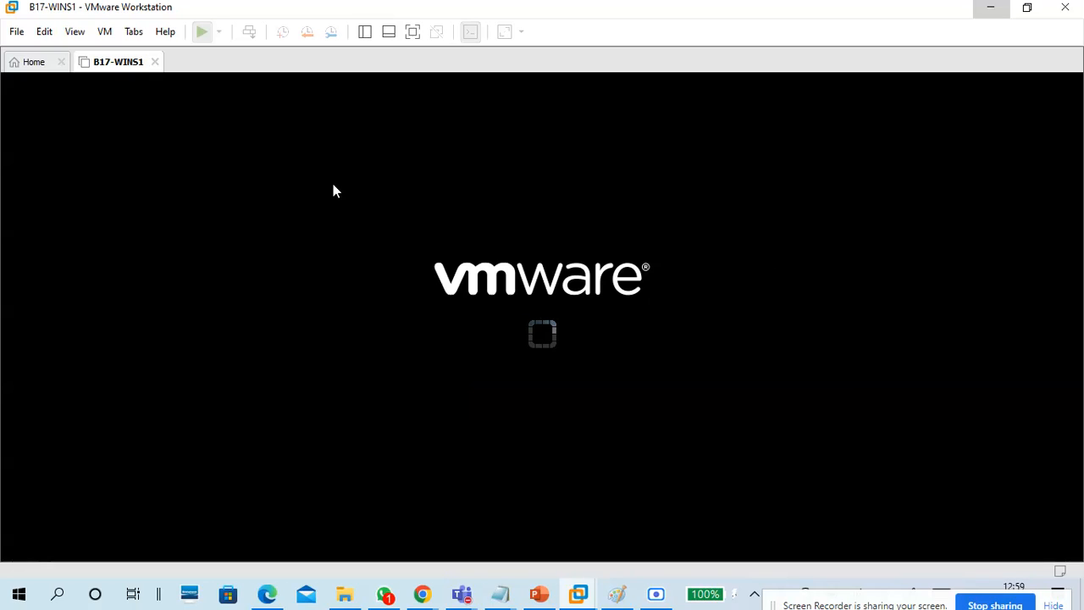
pyautogui.moveTo(500, 594)
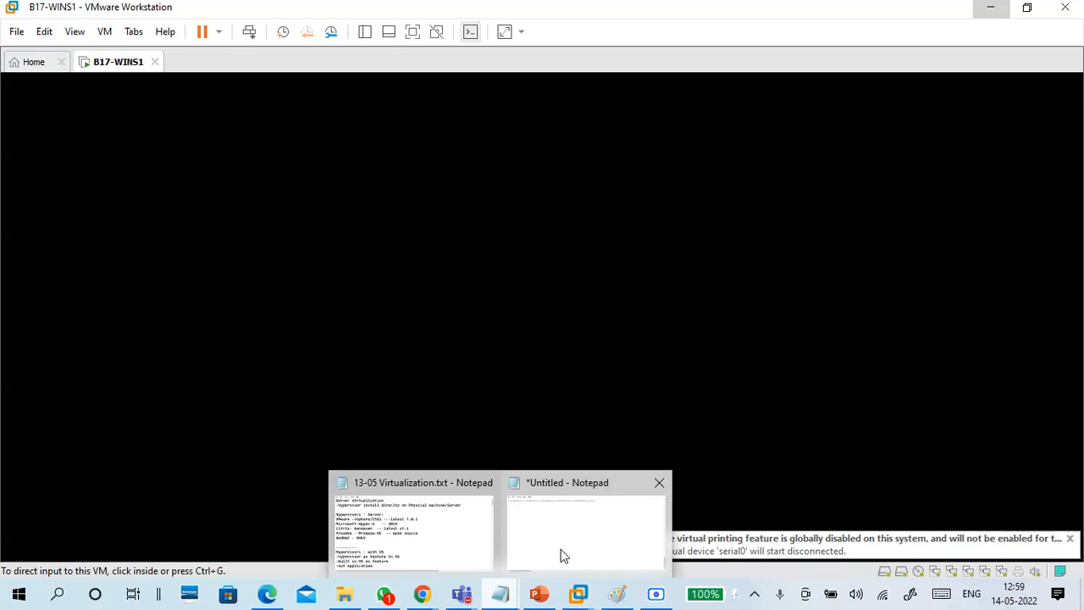
pyautogui.click(559, 554)
pyautogui.scroll(5, 426, 372)
pyautogui.scroll(-6, 426, 373)
pyautogui.scroll(-3, 257, 220)
pyautogui.scroll(2, 253, 331)
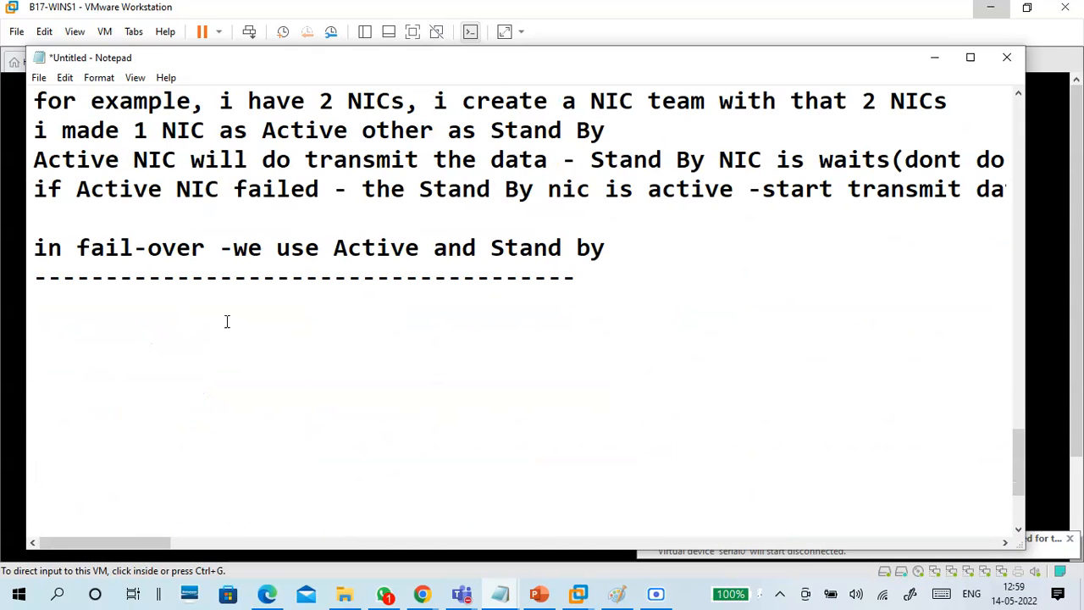
# Put the cursor below the dashed line in the notes, then minimize Notepad to show the booting VM.
pyautogui.click(226, 323)
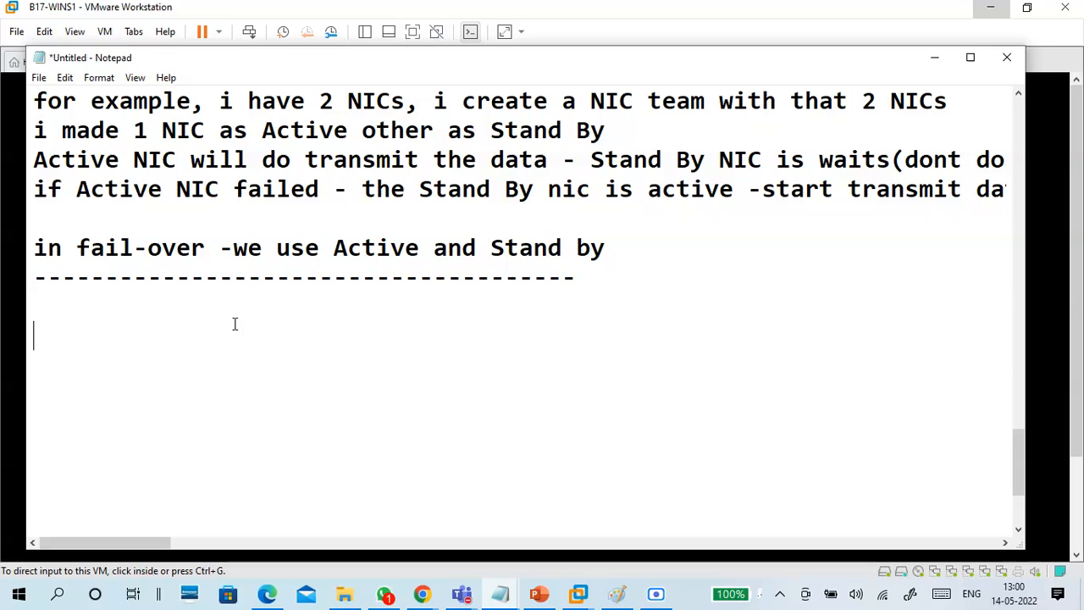
pyautogui.click(934, 58)
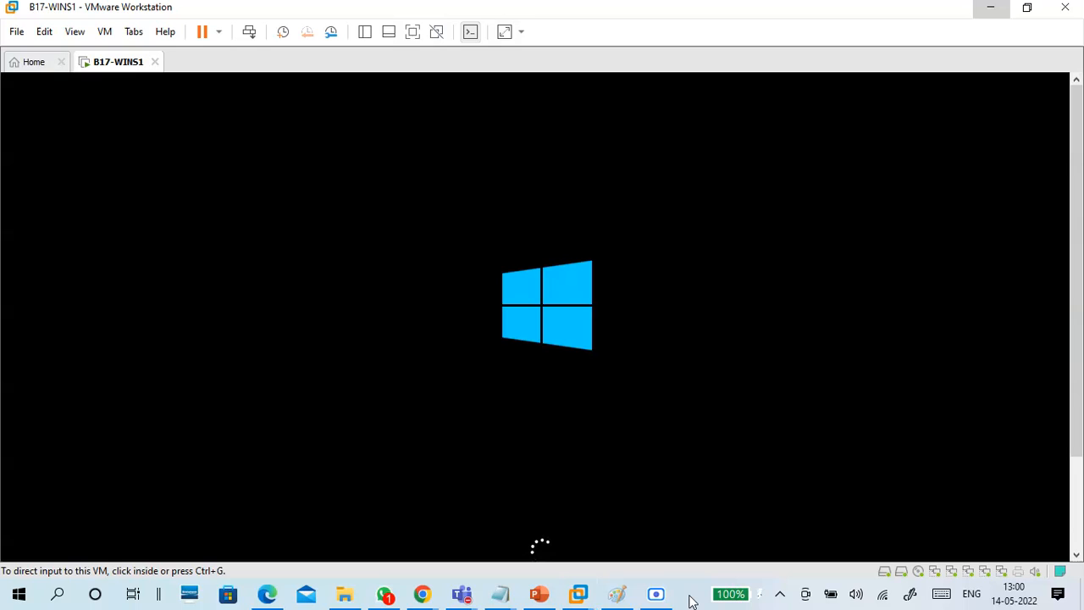
# Run ncpa.cpl from the Run box, after 'nc' fails, to open the 11-adapter Network Connections list.
pyautogui.press('super+r')
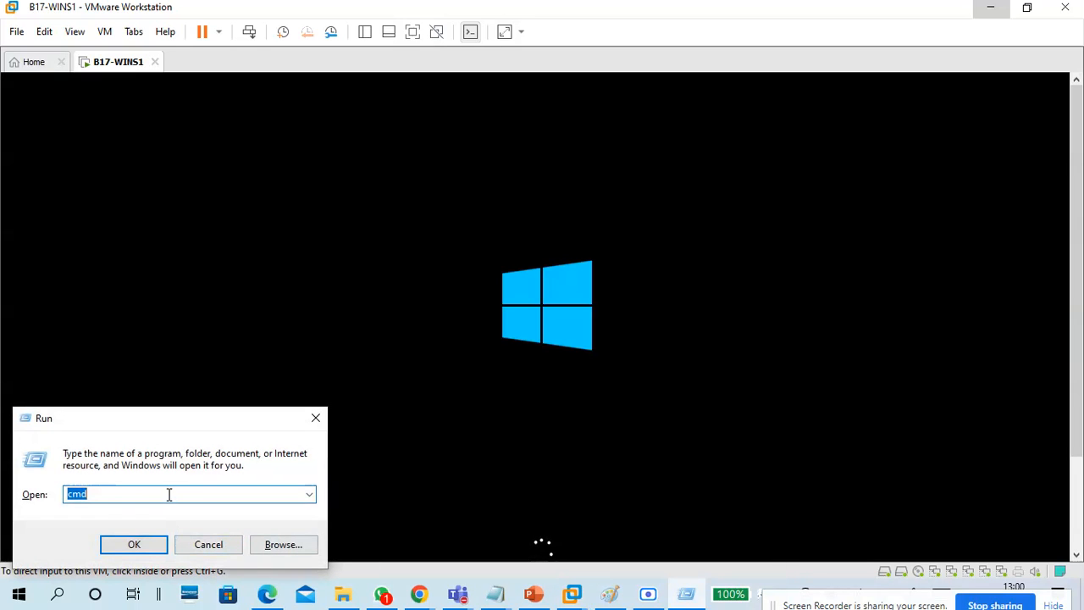
pyautogui.write('nc')
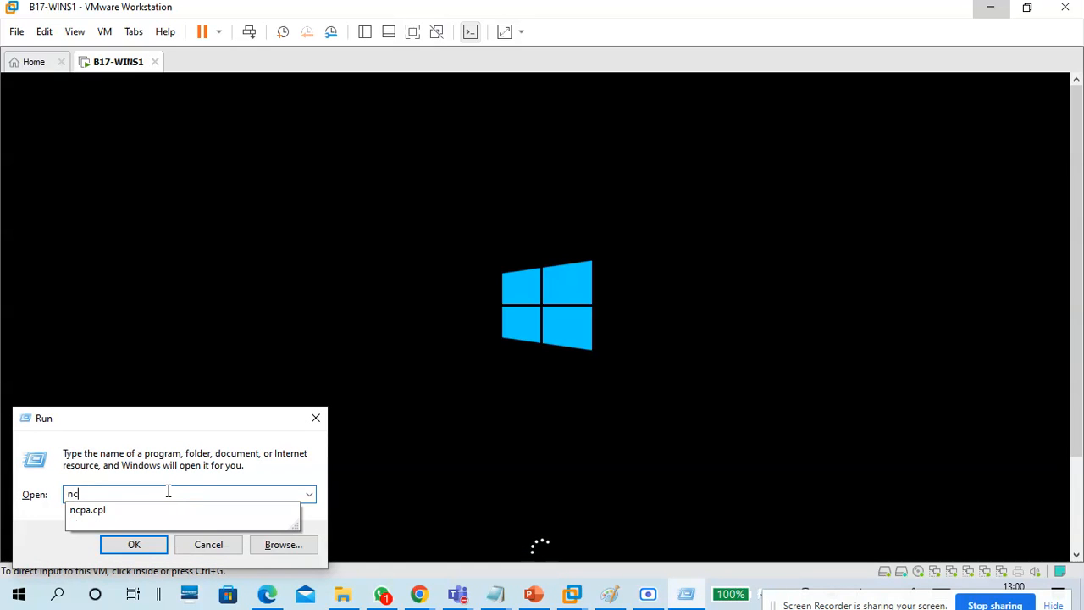
pyautogui.press('Return')
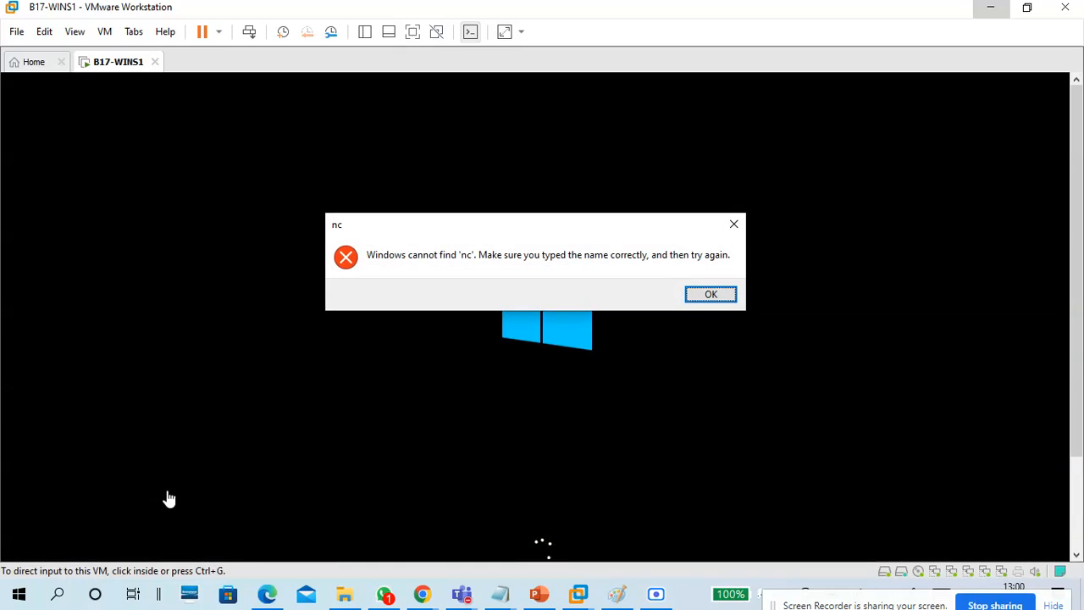
pyautogui.click(705, 296)
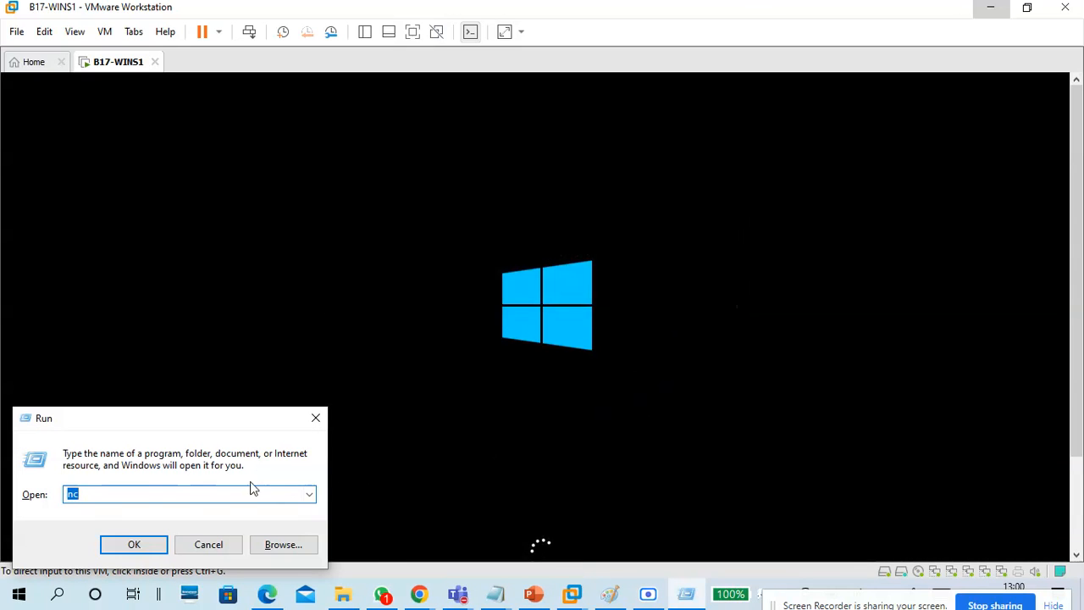
pyautogui.press('BackSpace')
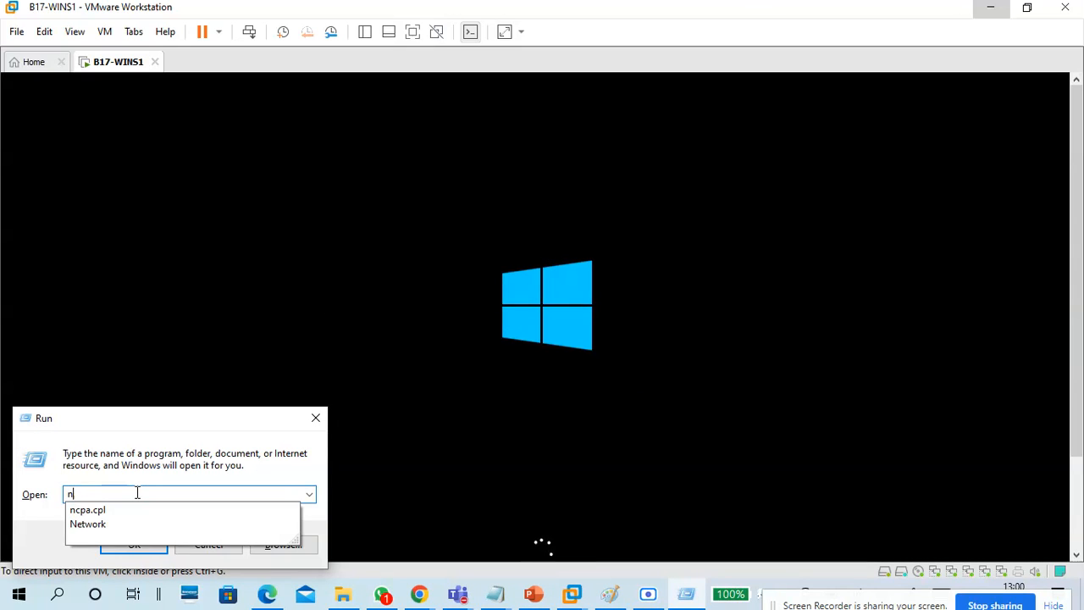
pyautogui.press('Down')
pyautogui.press('Return')
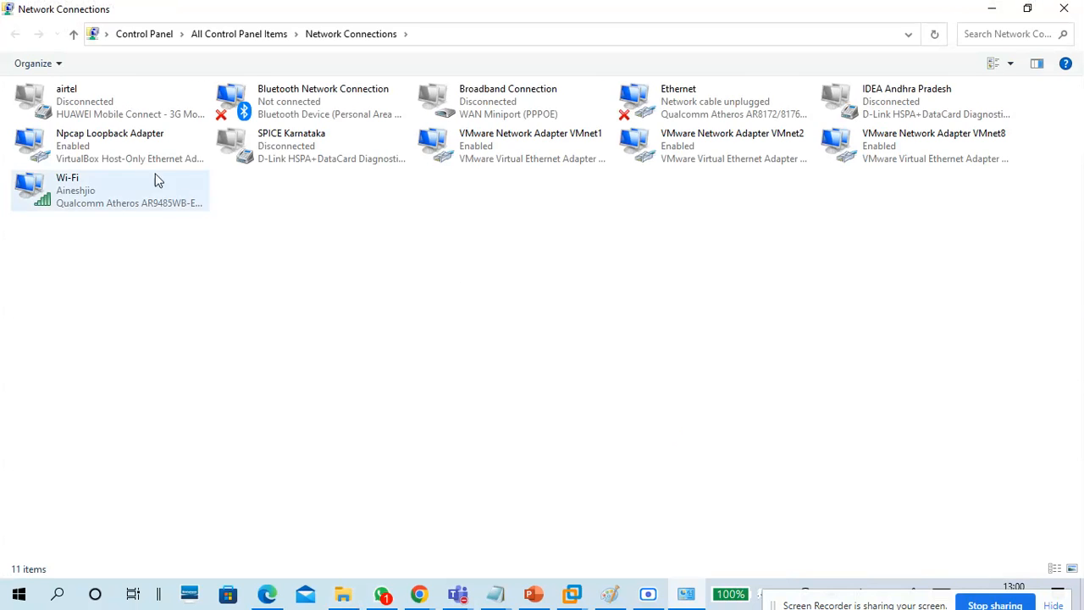
# Check VMnet1's details for IPv4 172.16.0.101 with mask 255.255.0.0, then close its dialogs.
pyautogui.click(551, 159)
pyautogui.doubleClick(552, 159)
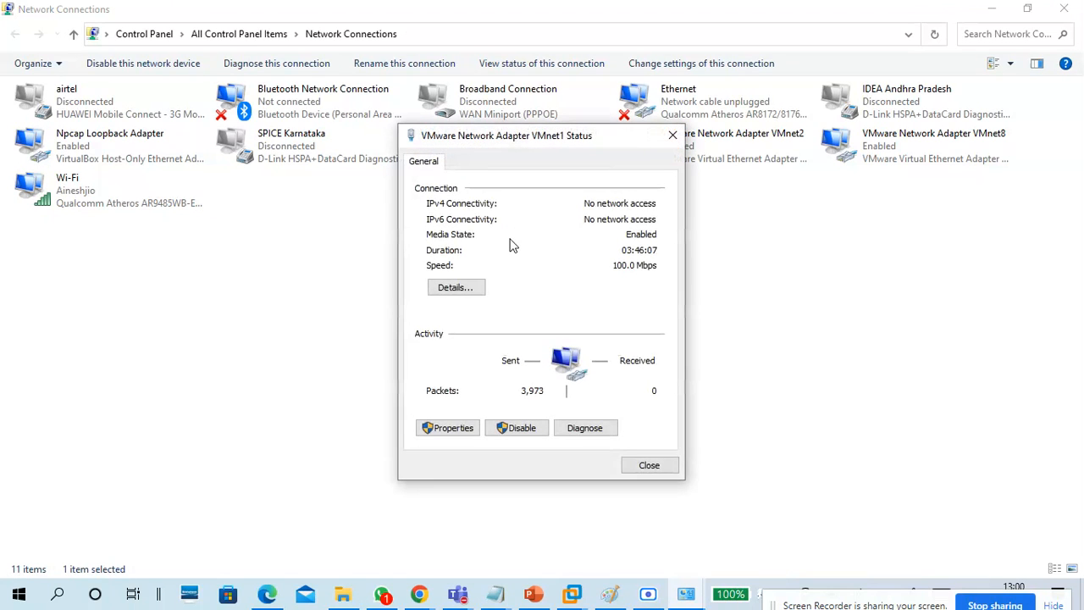
pyautogui.click(449, 288)
pyautogui.moveTo(542, 165); pyautogui.dragTo(664, 118)
pyautogui.click(665, 224)
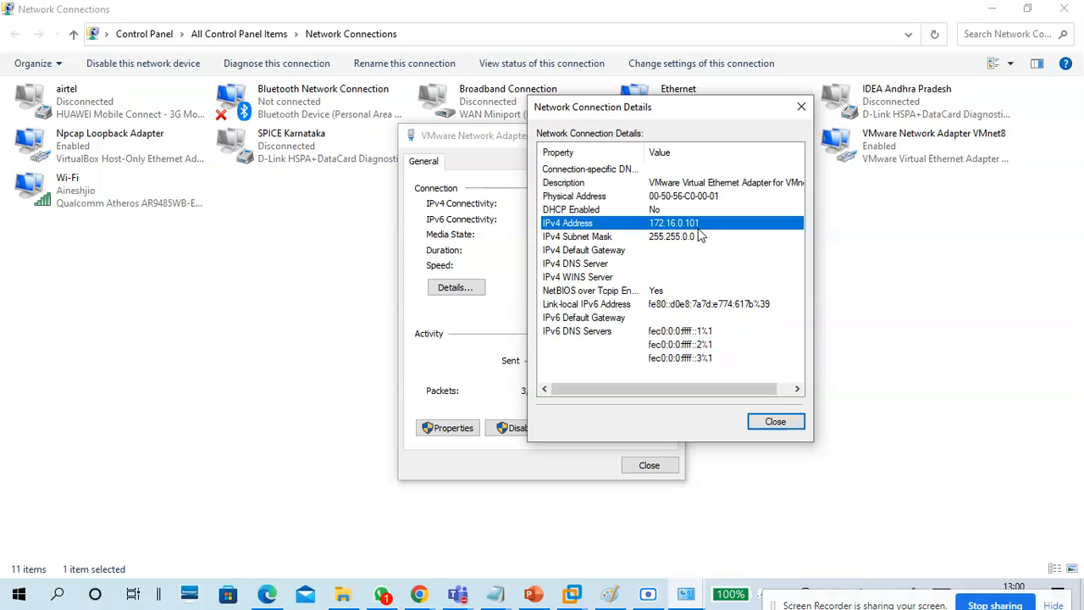
pyautogui.click(695, 237)
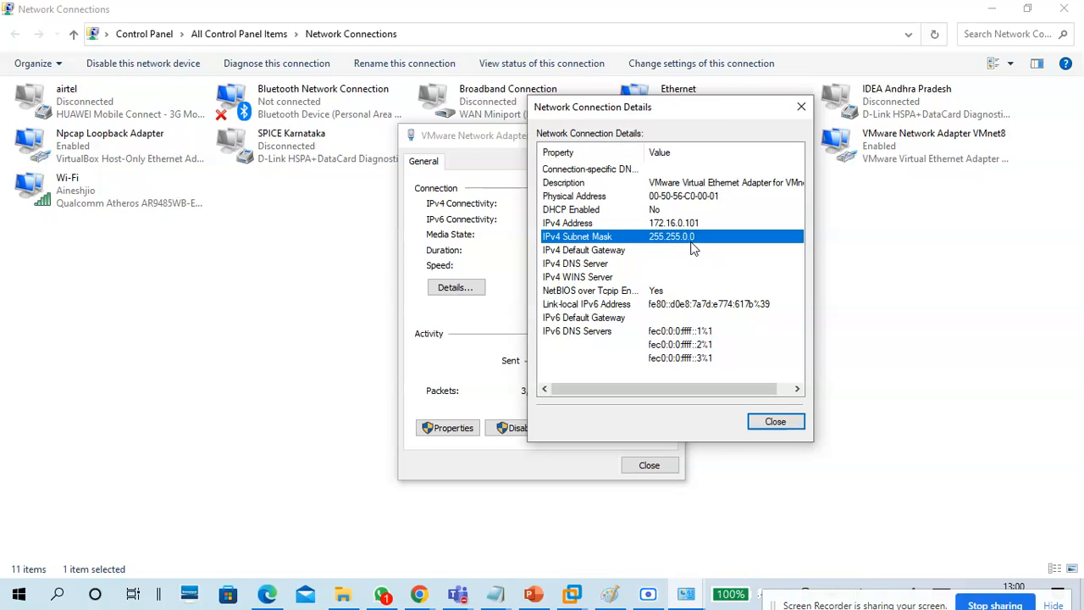
pyautogui.click(775, 421)
pyautogui.click(649, 465)
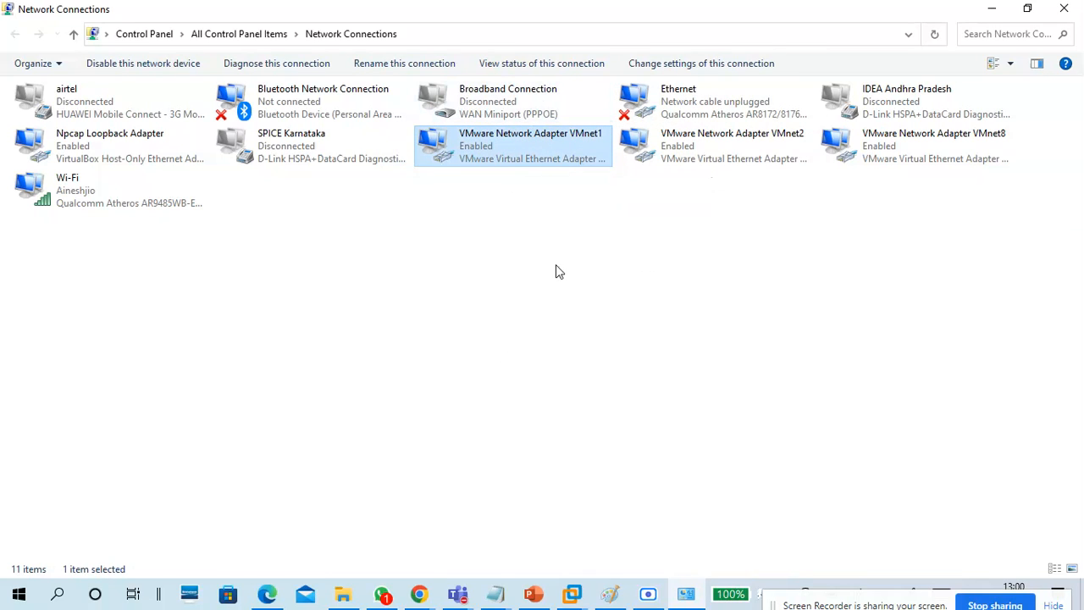
# Reopen VMnet1's connection details and review its description, physical address and DHCP Enabled rows.
pyautogui.click(718, 153)
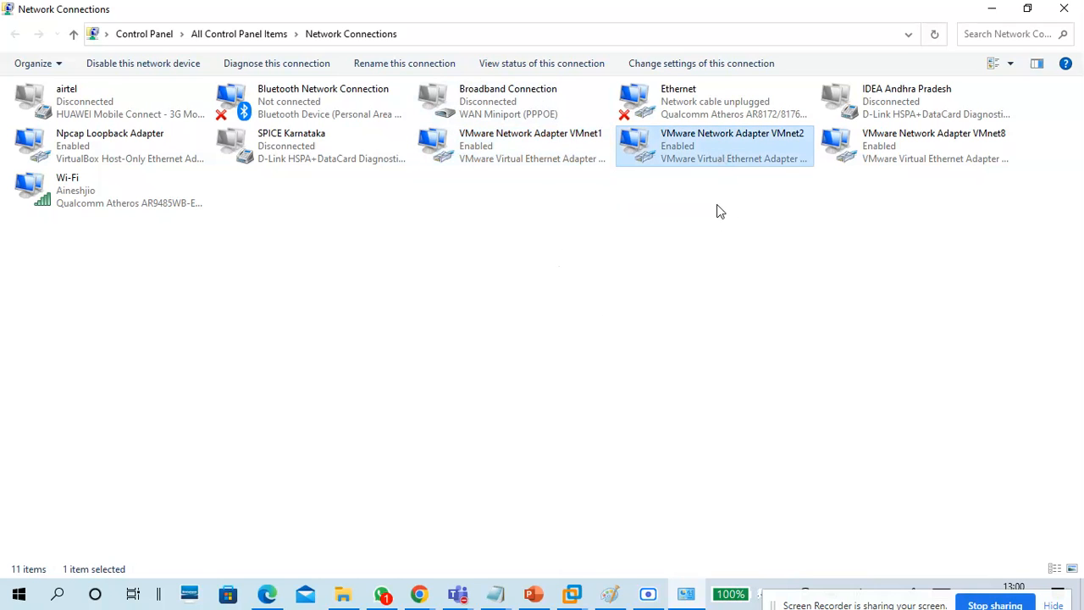
pyautogui.doubleClick(533, 155)
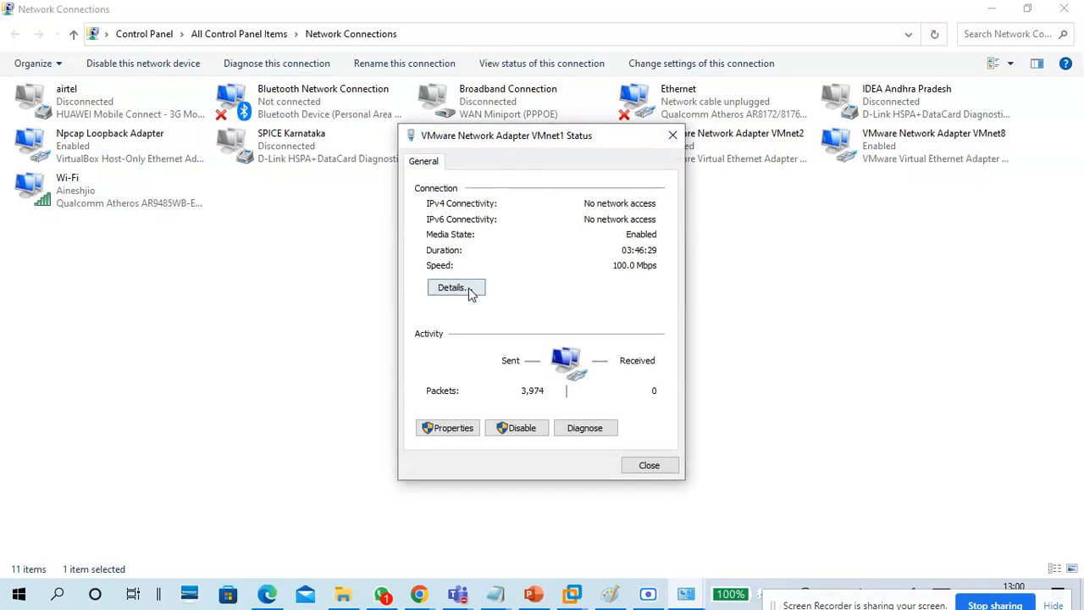
pyautogui.click(465, 287)
pyautogui.moveTo(565, 165); pyautogui.dragTo(656, 107)
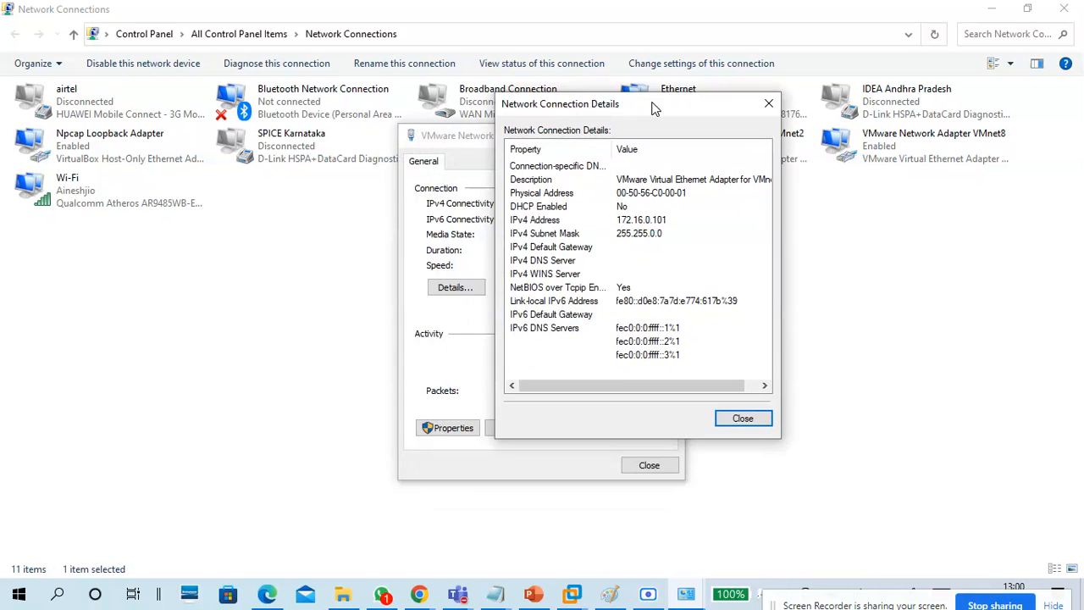
pyautogui.click(551, 182)
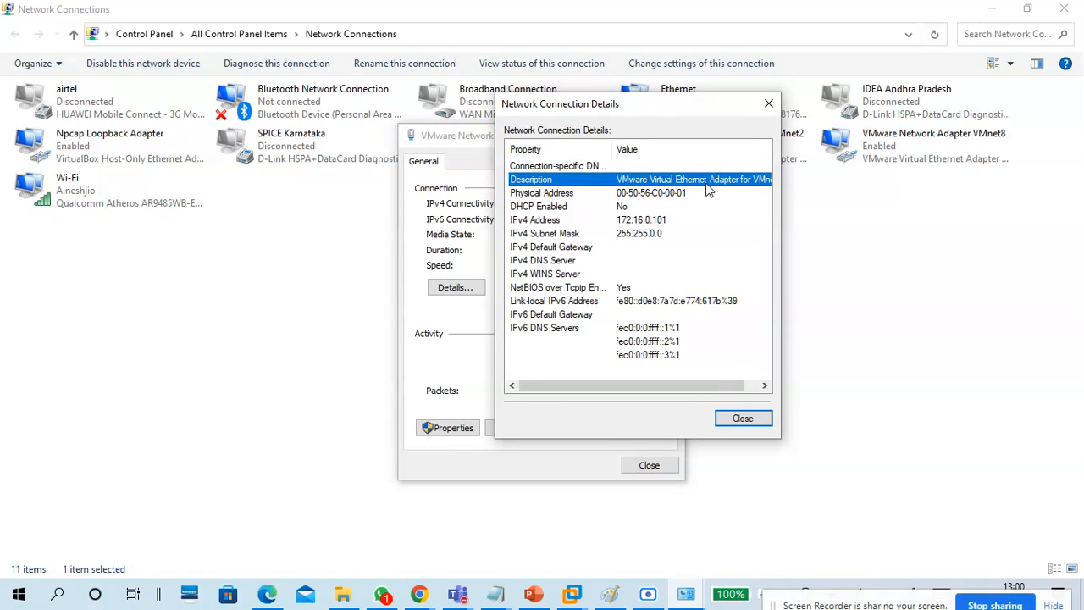
pyautogui.click(650, 194)
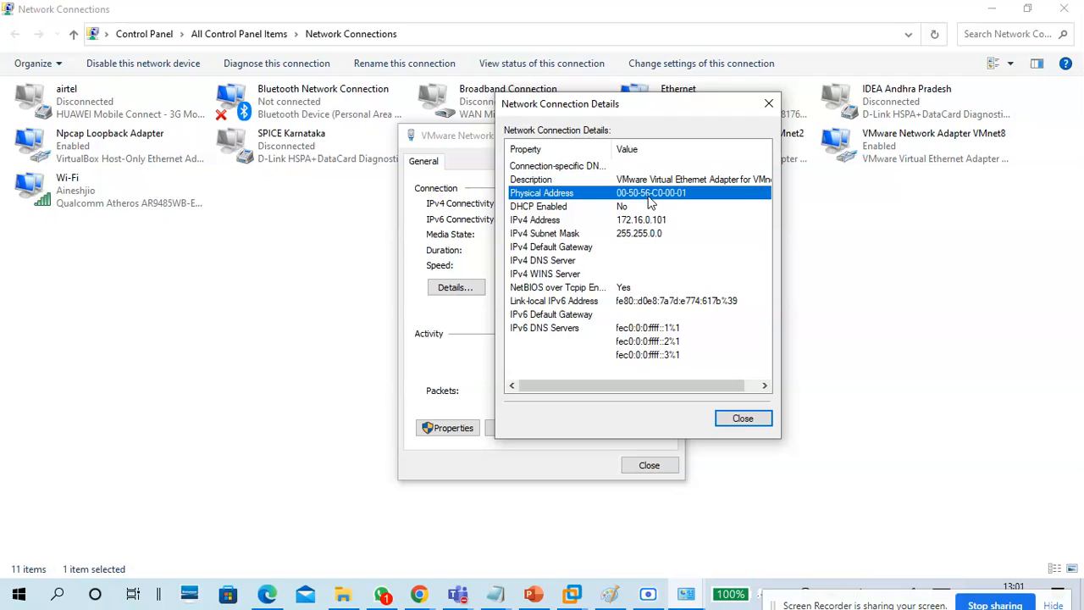
pyautogui.click(579, 208)
# Review VMnet1's IPv4 address, mask, gateway, DNS, WINS and IPv6 rows, then open its adapter properties.
pyautogui.click(576, 222)
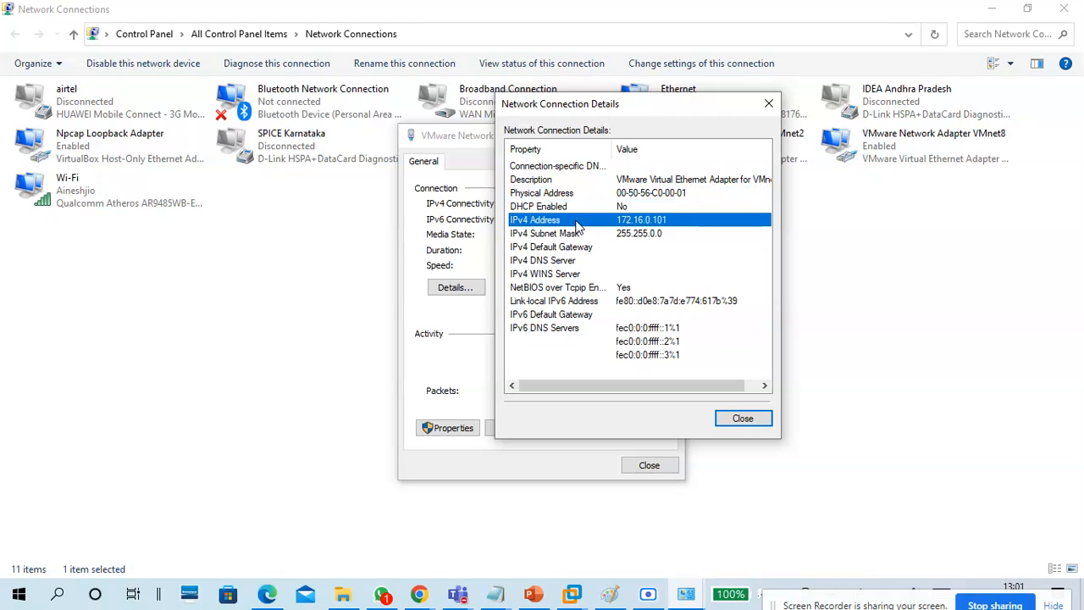
pyautogui.click(580, 234)
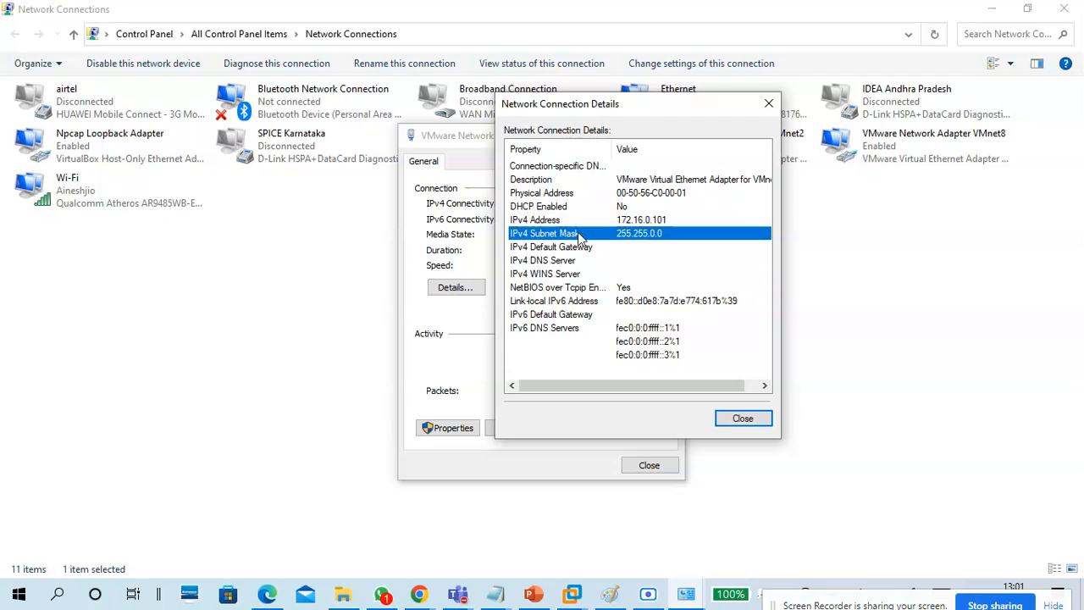
pyautogui.click(581, 246)
pyautogui.click(583, 261)
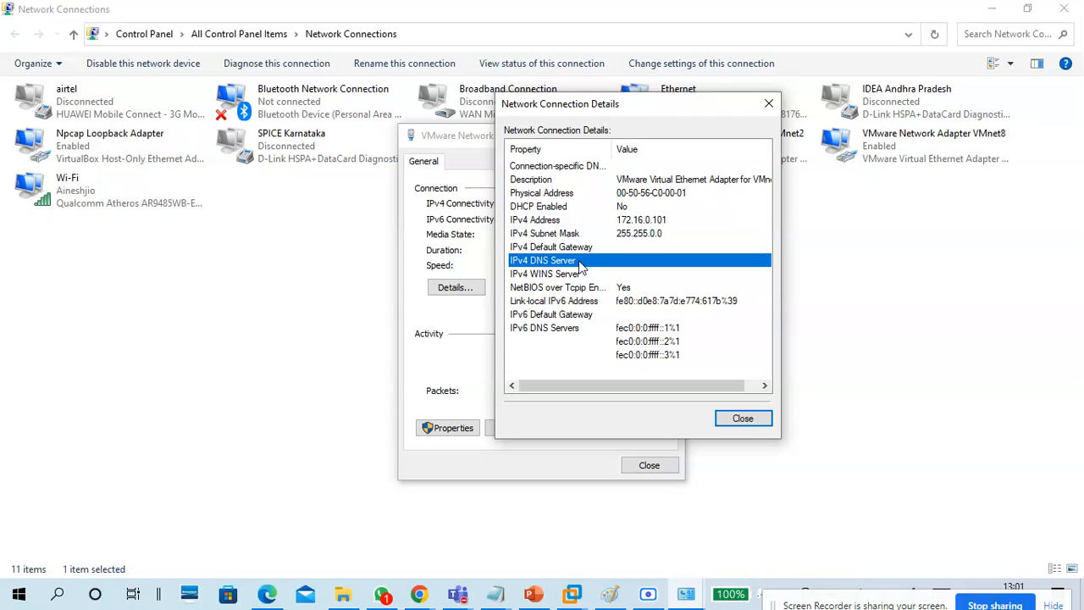
pyautogui.click(582, 275)
pyautogui.click(584, 314)
pyautogui.click(584, 341)
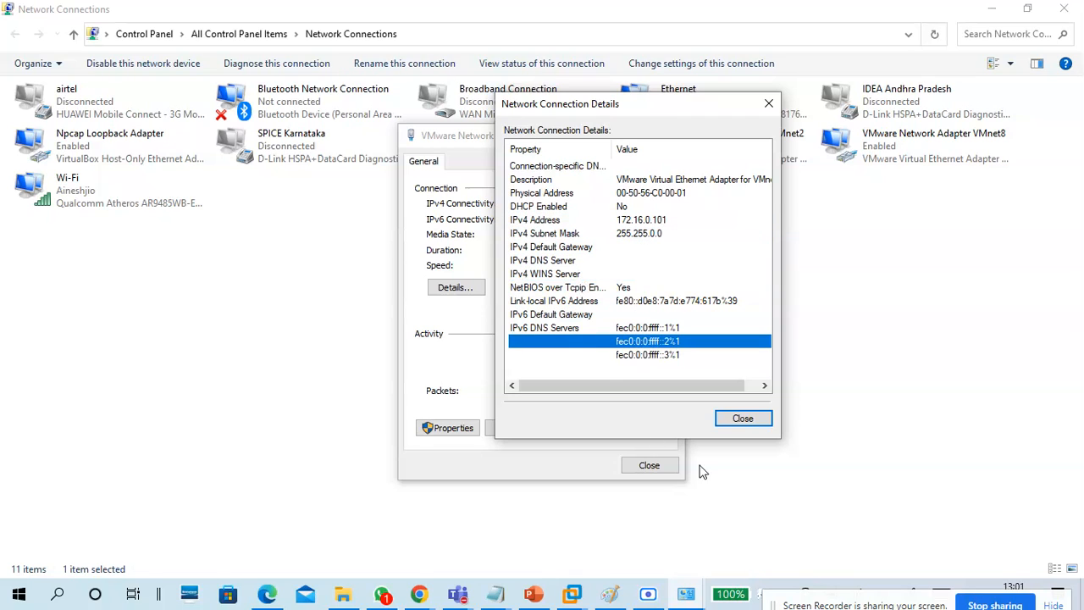
pyautogui.click(743, 418)
pyautogui.click(447, 429)
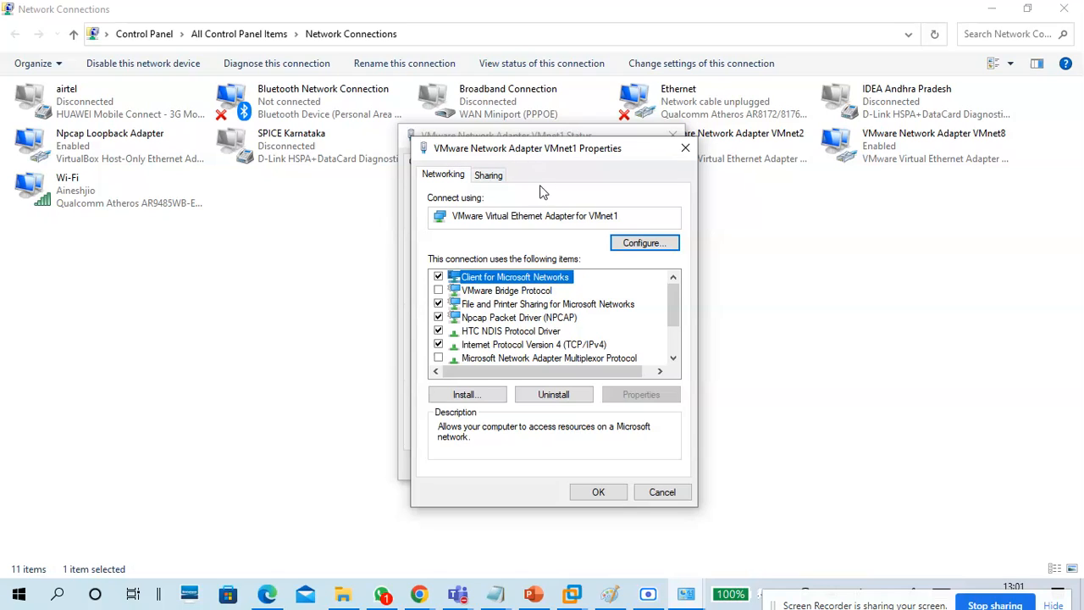
# Review VMnet1's static TCP/IPv4 settings (172.16.0.101 / 255.255.0.0) and close all its dialogs unchanged.
pyautogui.click(488, 217)
pyautogui.moveTo(489, 217); pyautogui.dragTo(443, 234)
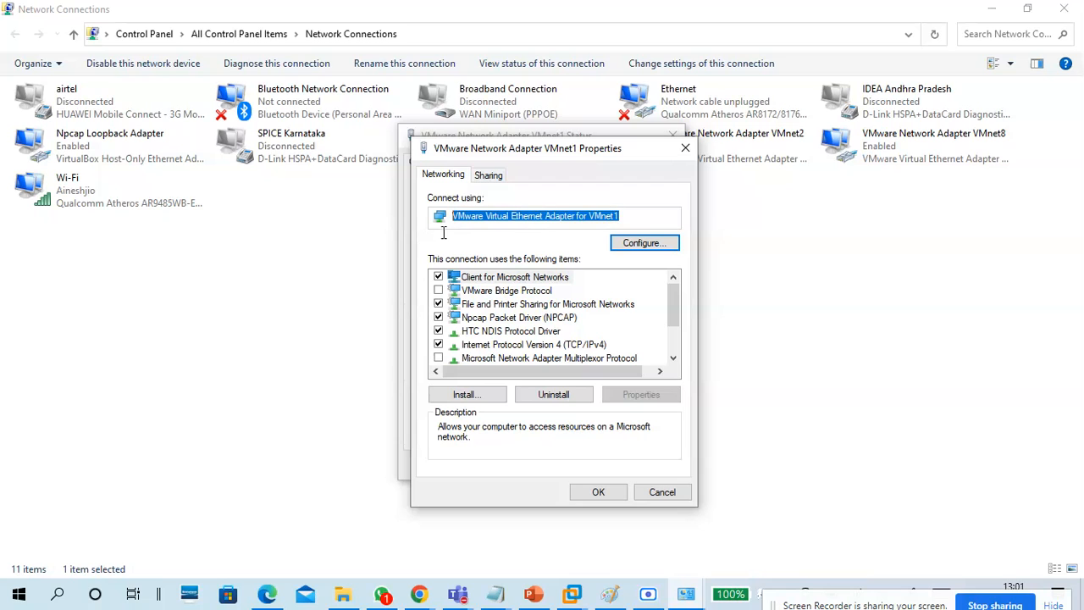
pyautogui.click(537, 346)
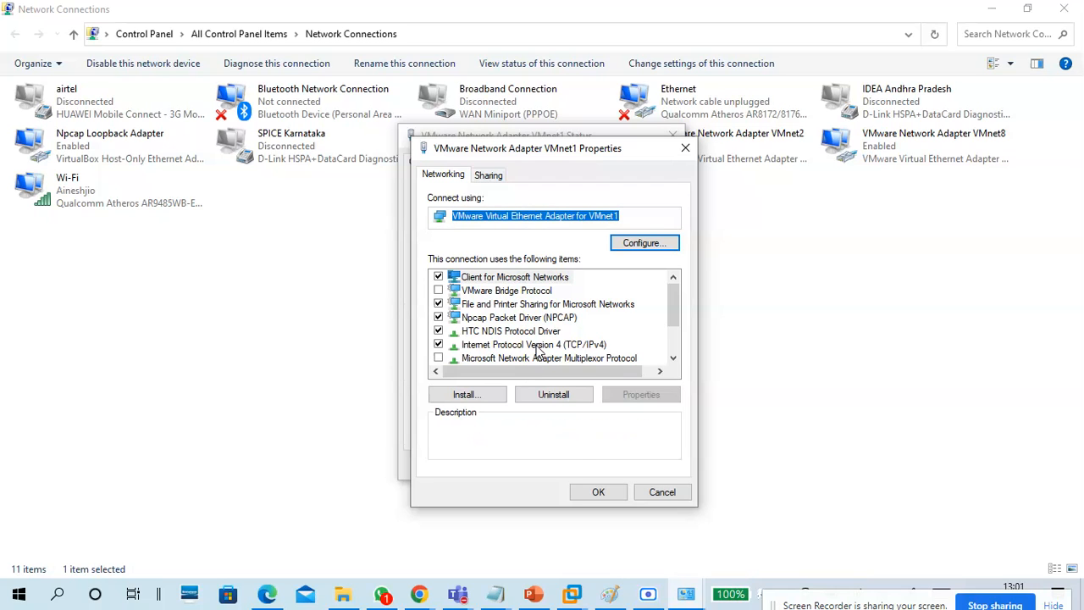
pyautogui.click(642, 394)
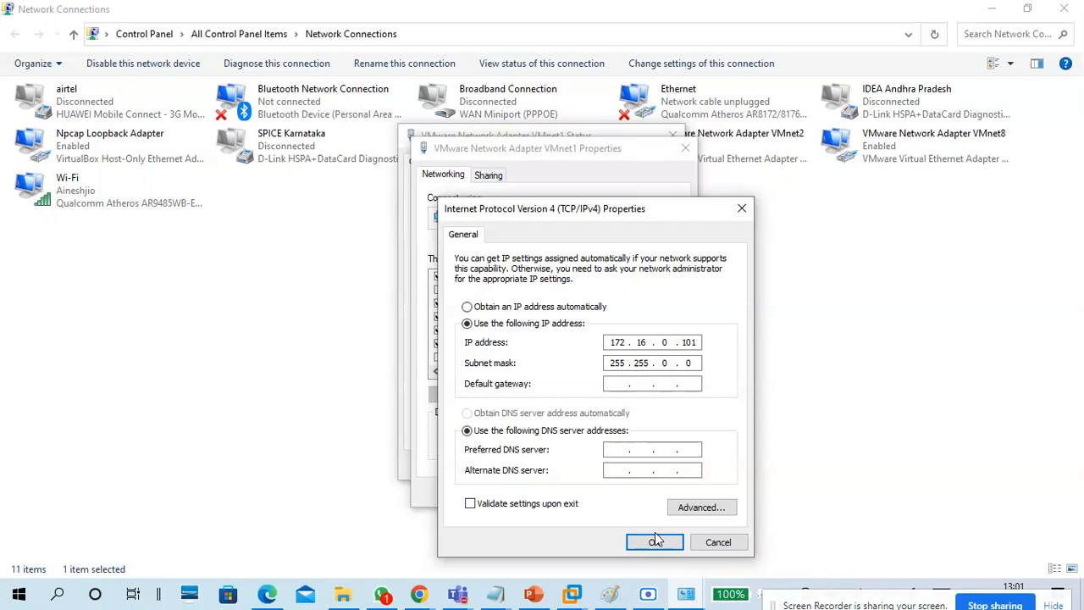
pyautogui.click(729, 546)
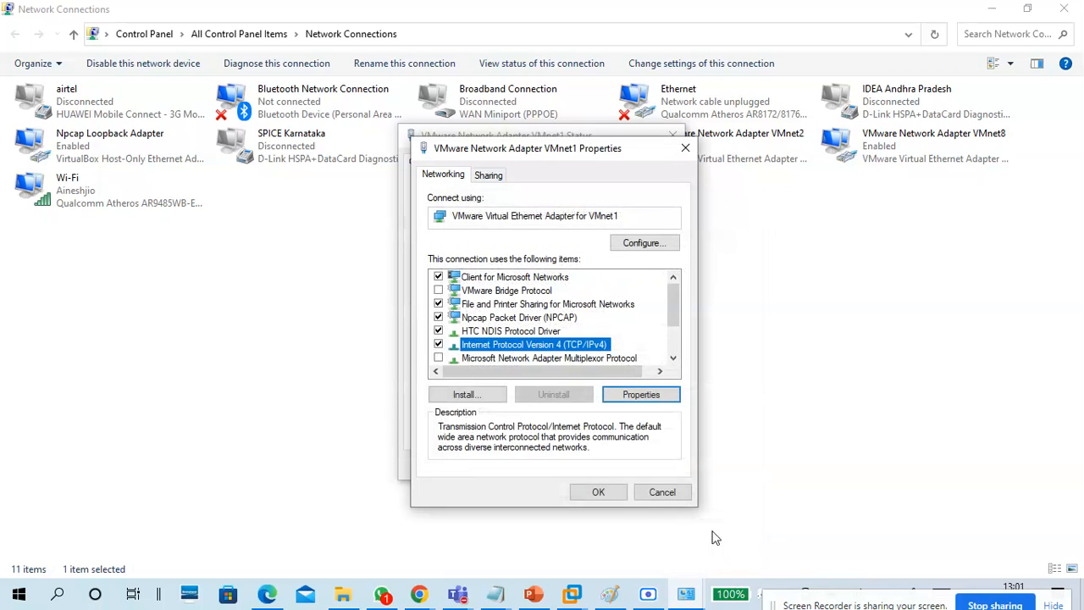
pyautogui.click(667, 494)
pyautogui.click(636, 467)
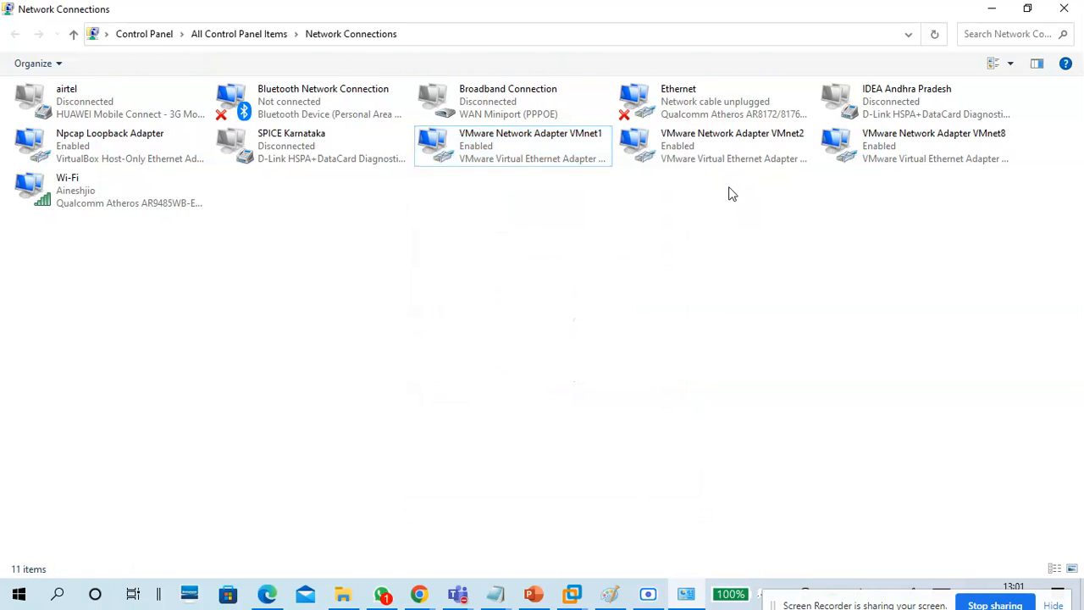
# Check VMnet2's details (static 192.168.1.254, mask 255.255.255.0) and close its details and status windows.
pyautogui.doubleClick(726, 157)
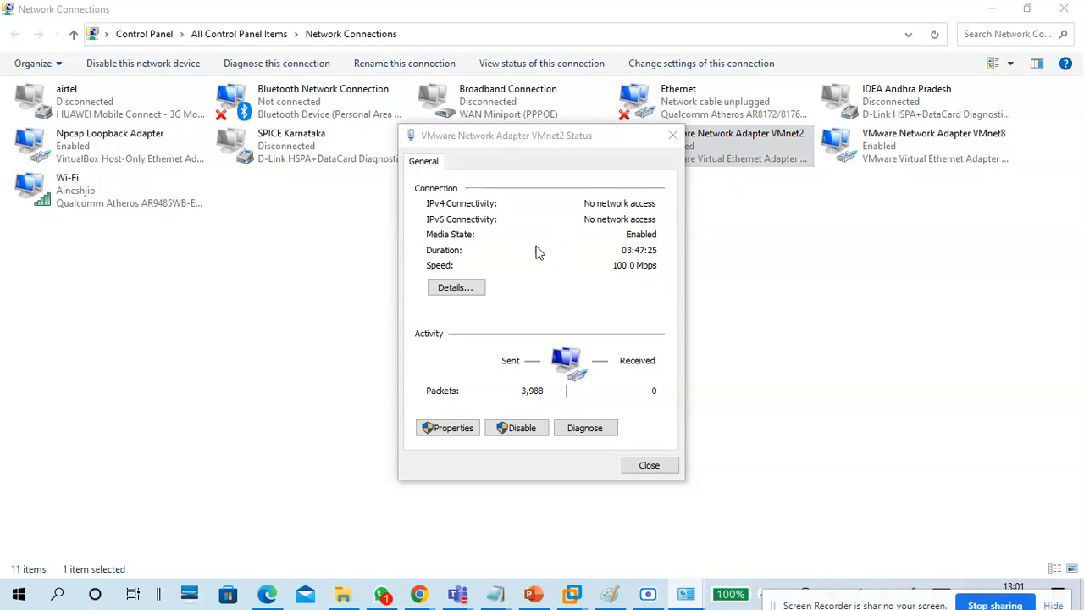
pyautogui.click(455, 288)
pyautogui.click(581, 236)
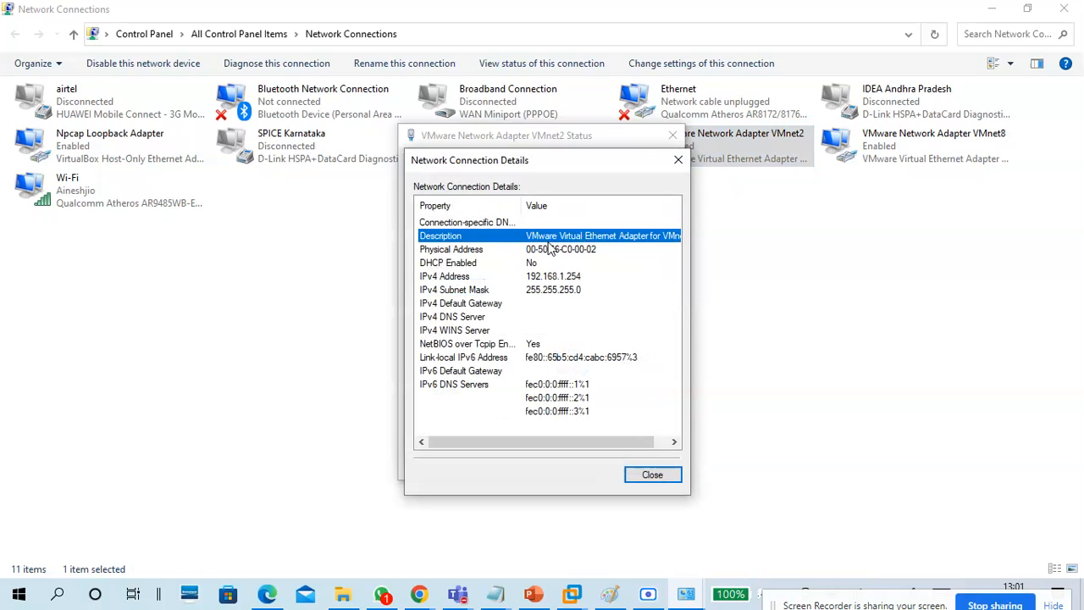
pyautogui.click(641, 477)
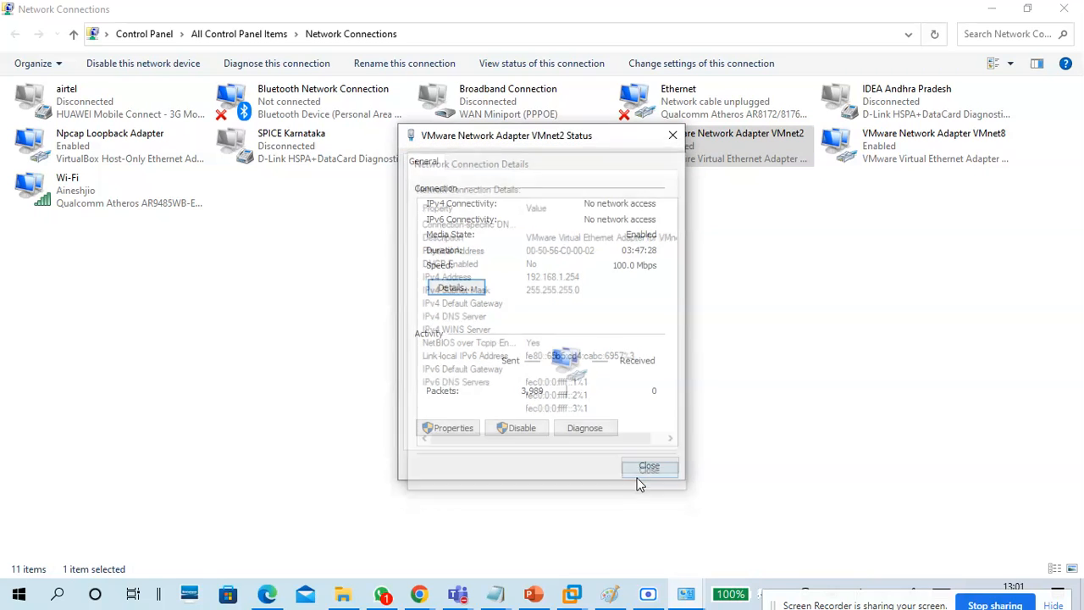
pyautogui.click(643, 470)
pyautogui.click(757, 379)
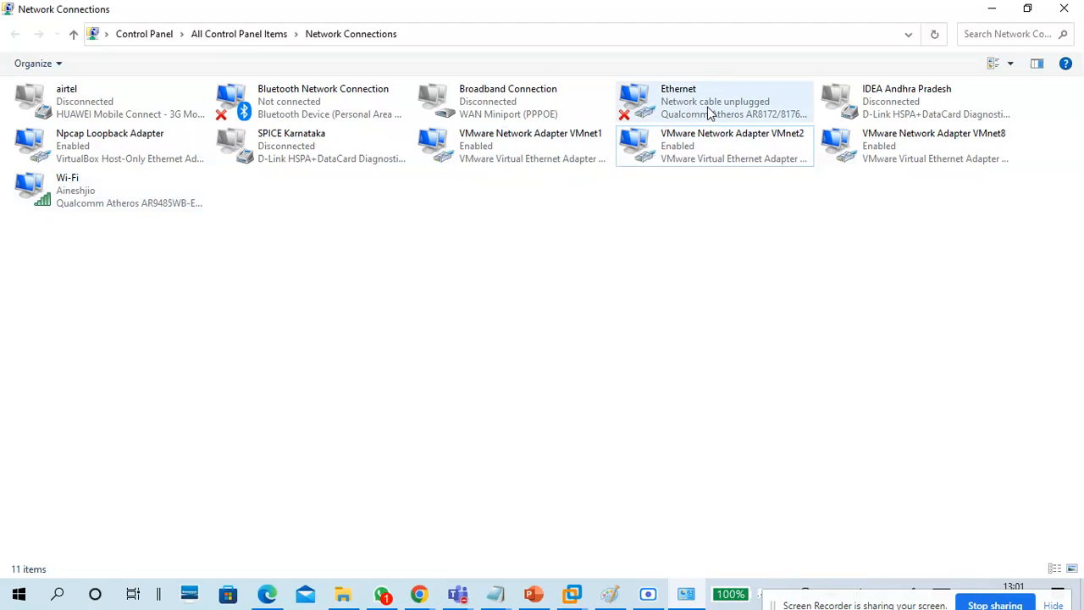
pyautogui.click(673, 106)
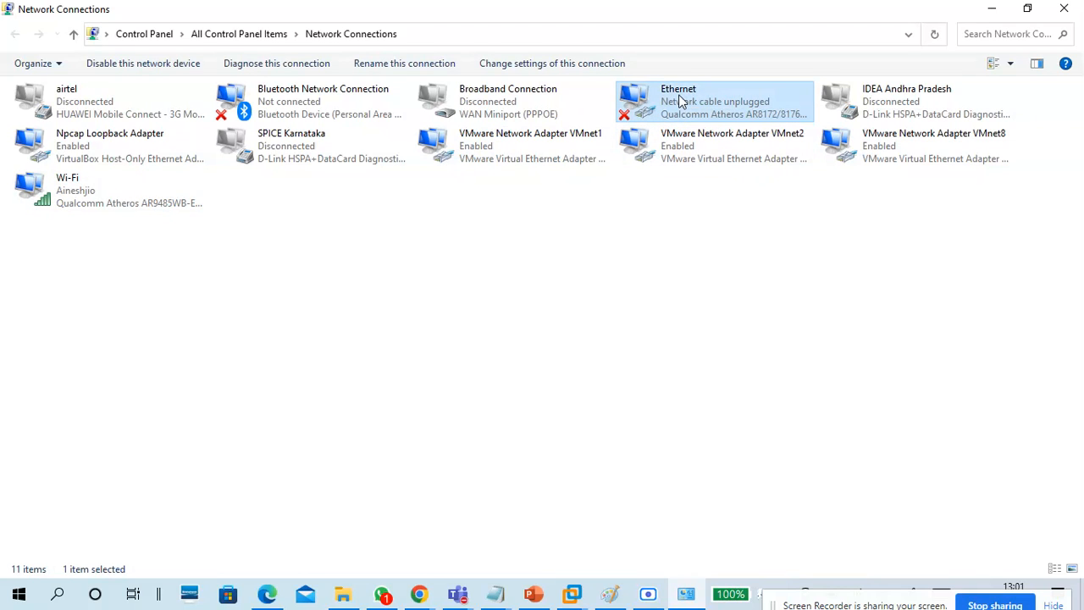
pyautogui.doubleClick(678, 94)
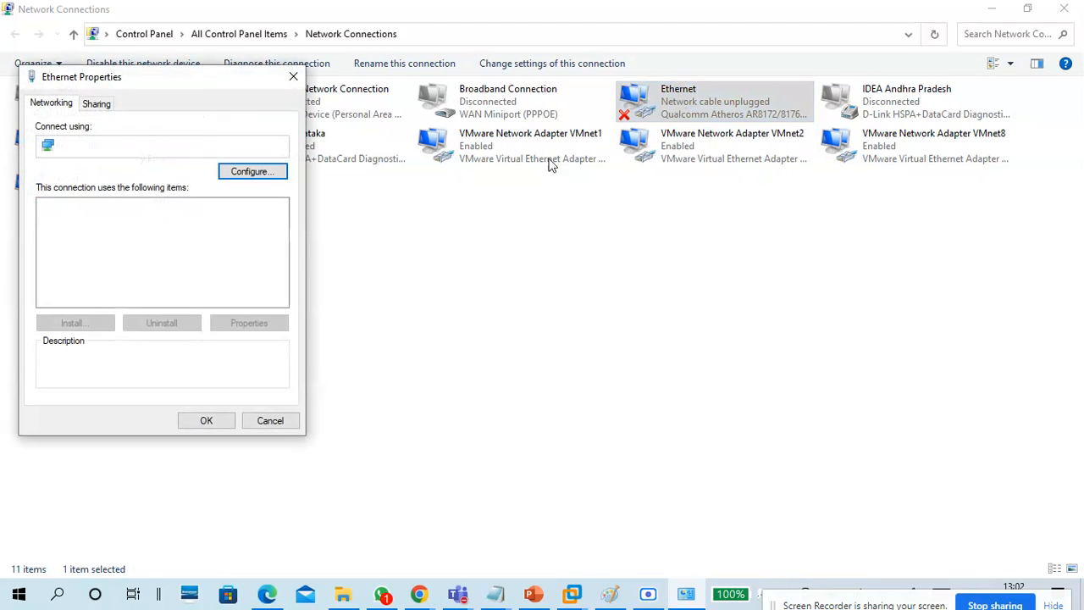
pyautogui.moveTo(60, 144); pyautogui.dragTo(306, 146)
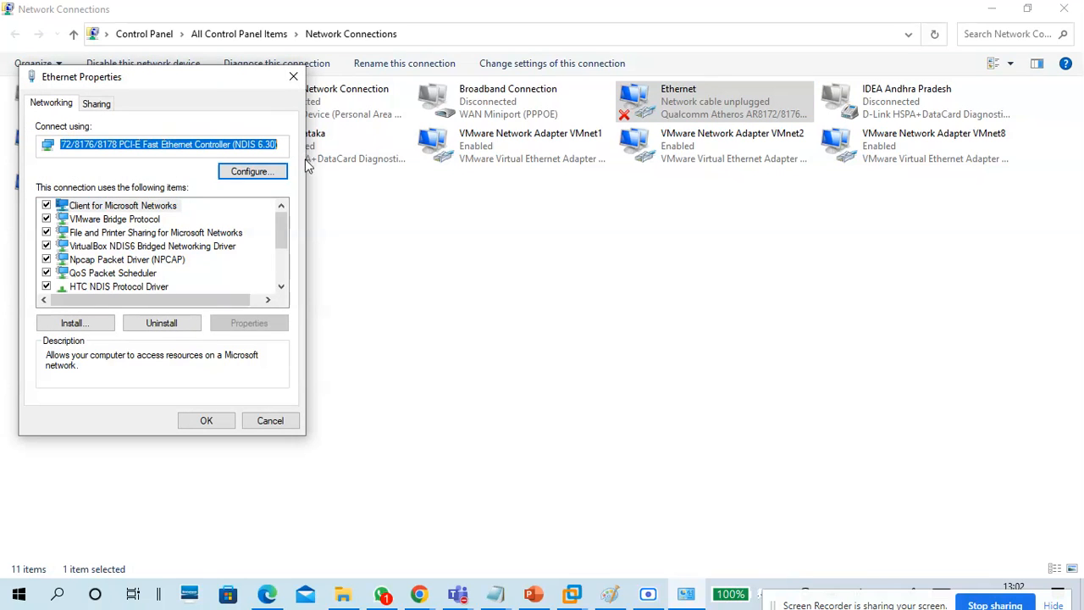
pyautogui.moveTo(107, 149); pyautogui.dragTo(49, 149)
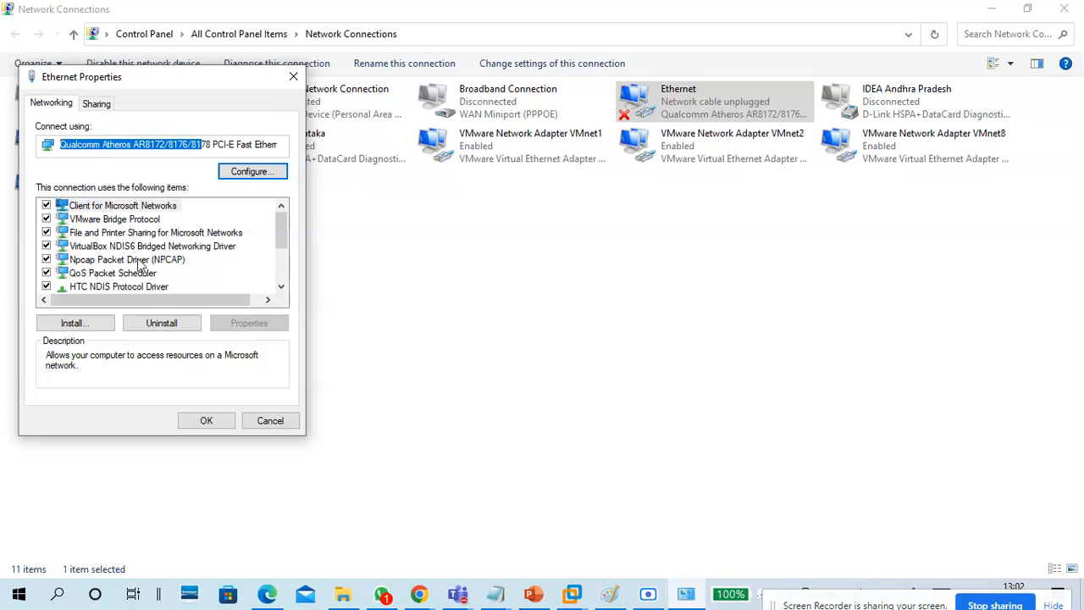
pyautogui.scroll(-1, 145, 267)
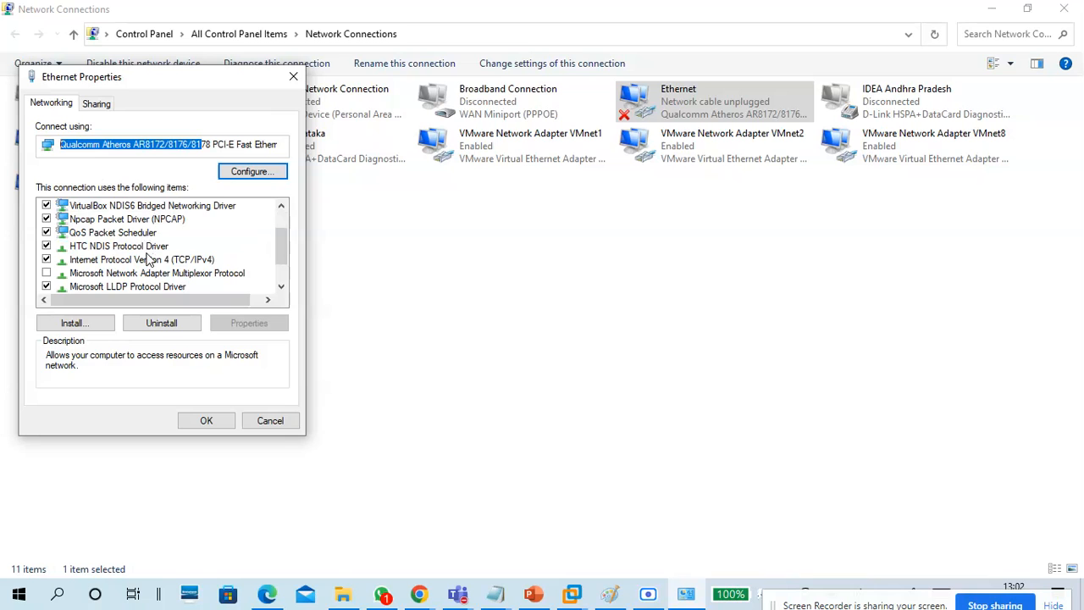
pyautogui.click(149, 259)
pyautogui.click(247, 322)
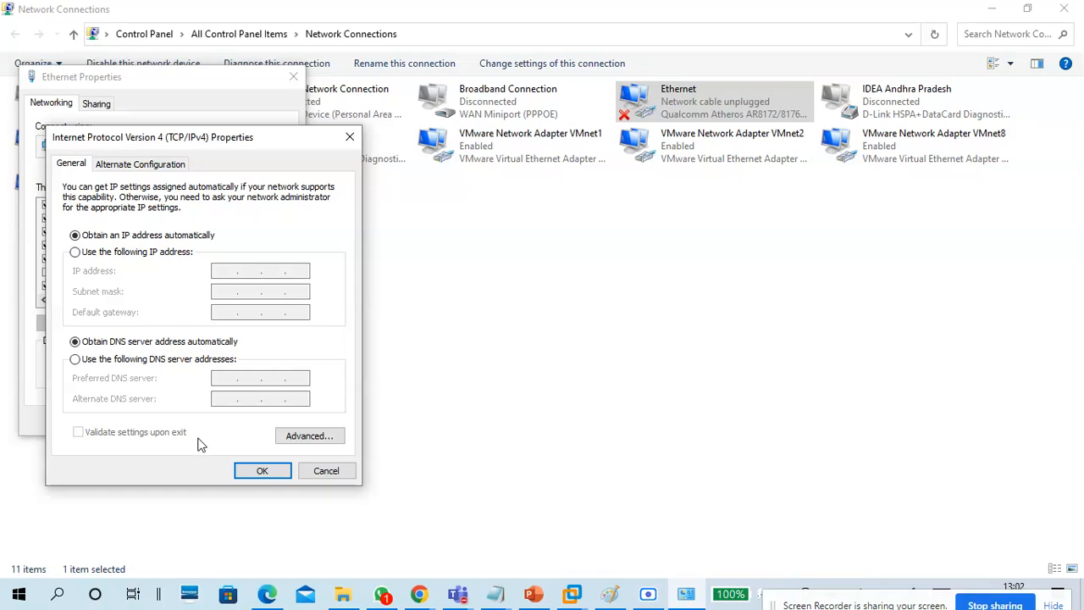
pyautogui.click(245, 471)
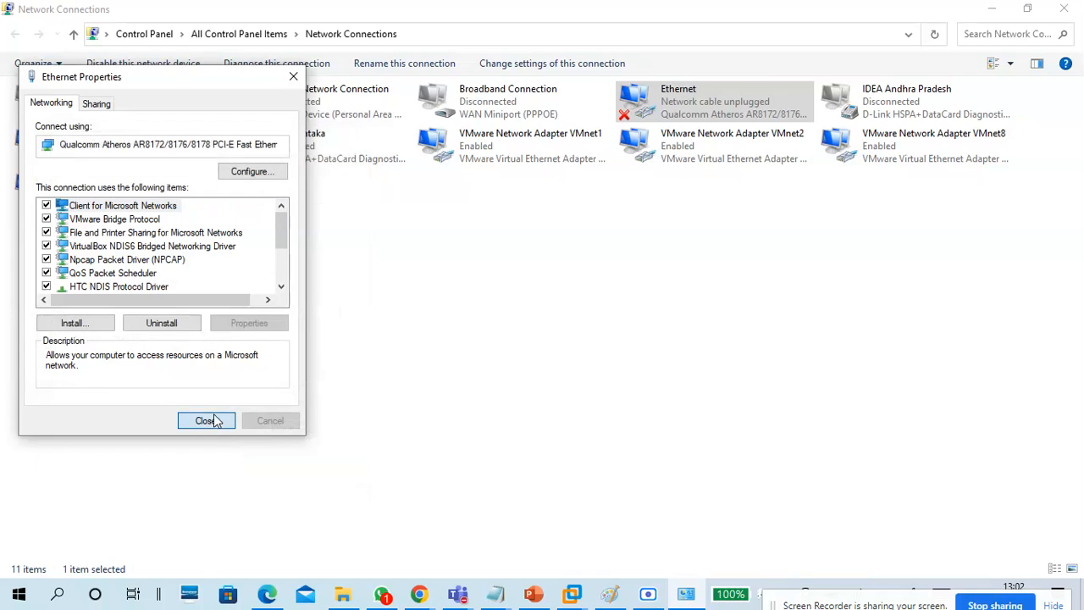
pyautogui.click(206, 421)
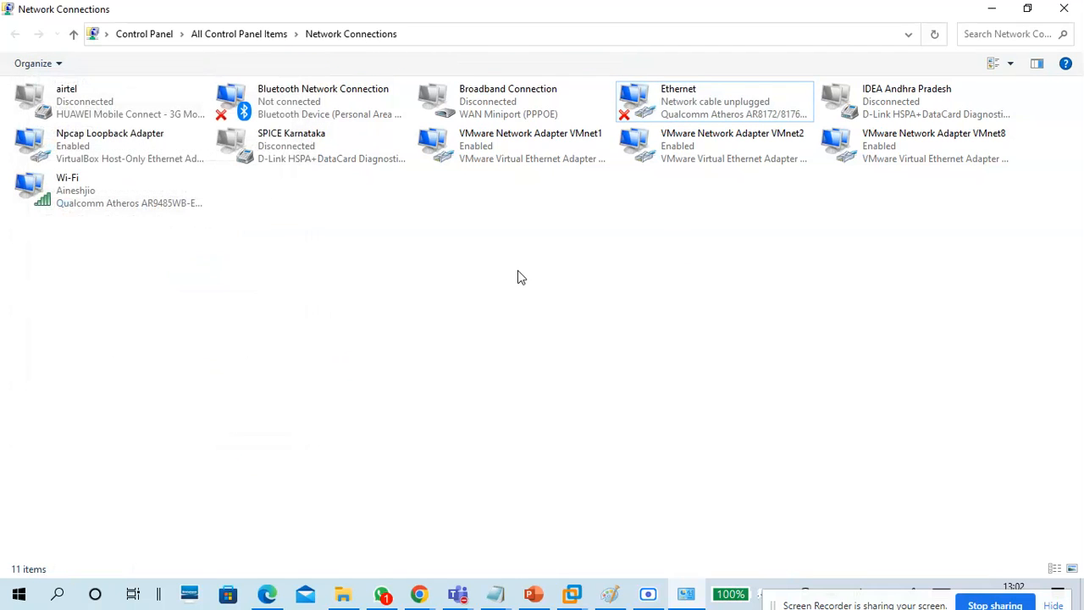
pyautogui.doubleClick(93, 197)
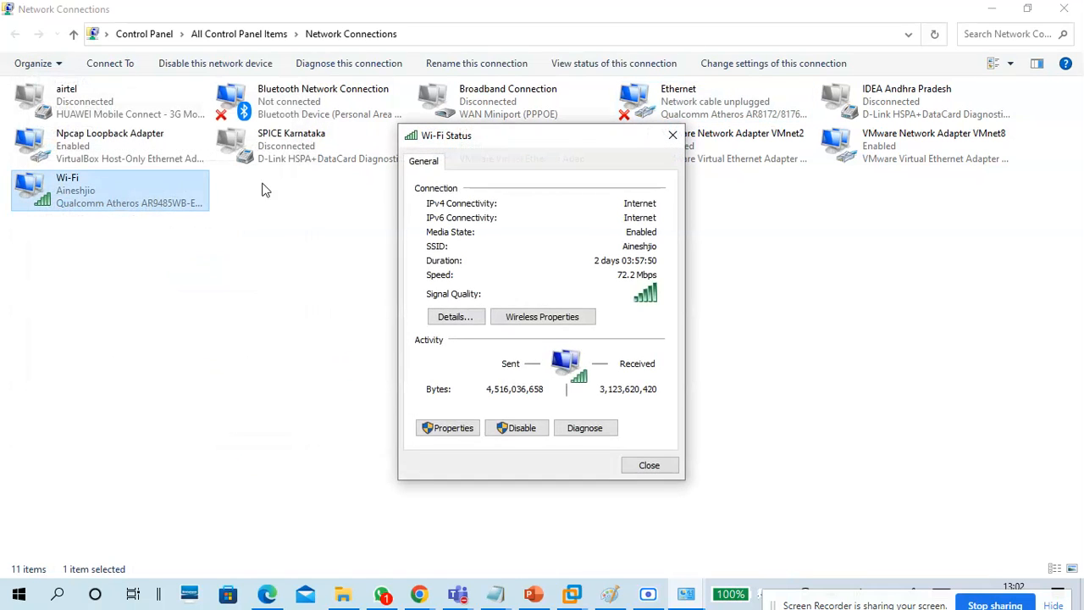
pyautogui.moveTo(492, 135); pyautogui.dragTo(484, 93)
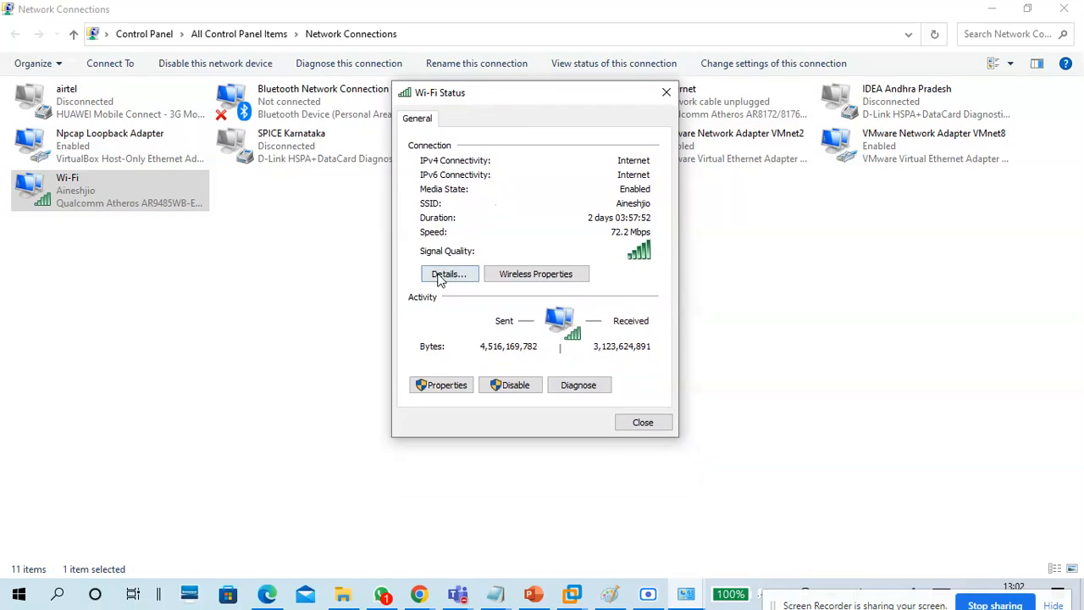
pyautogui.click(442, 275)
pyautogui.click(523, 194)
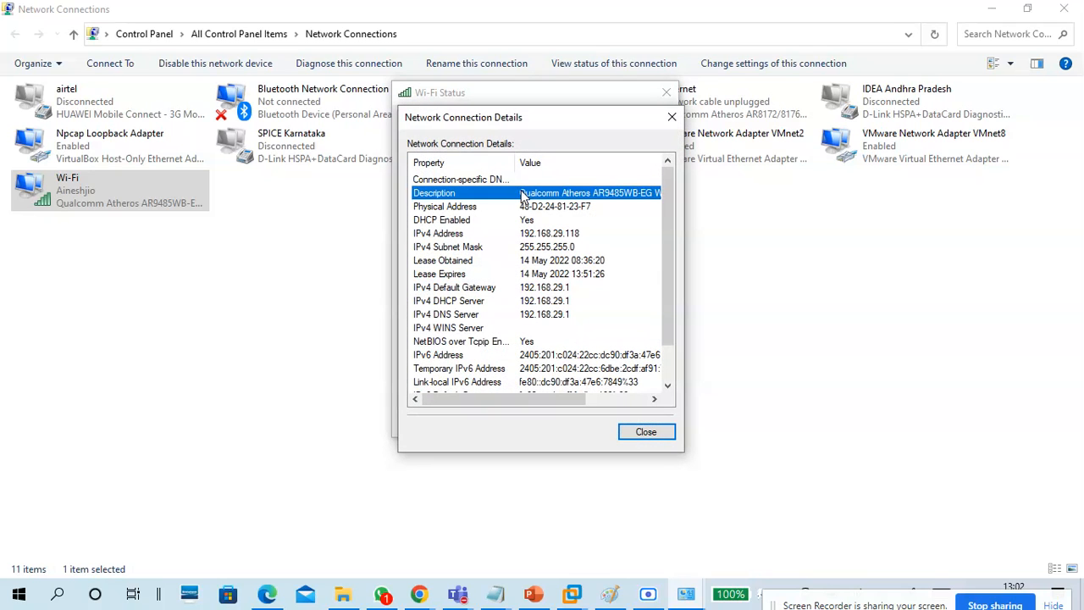
pyautogui.click(524, 207)
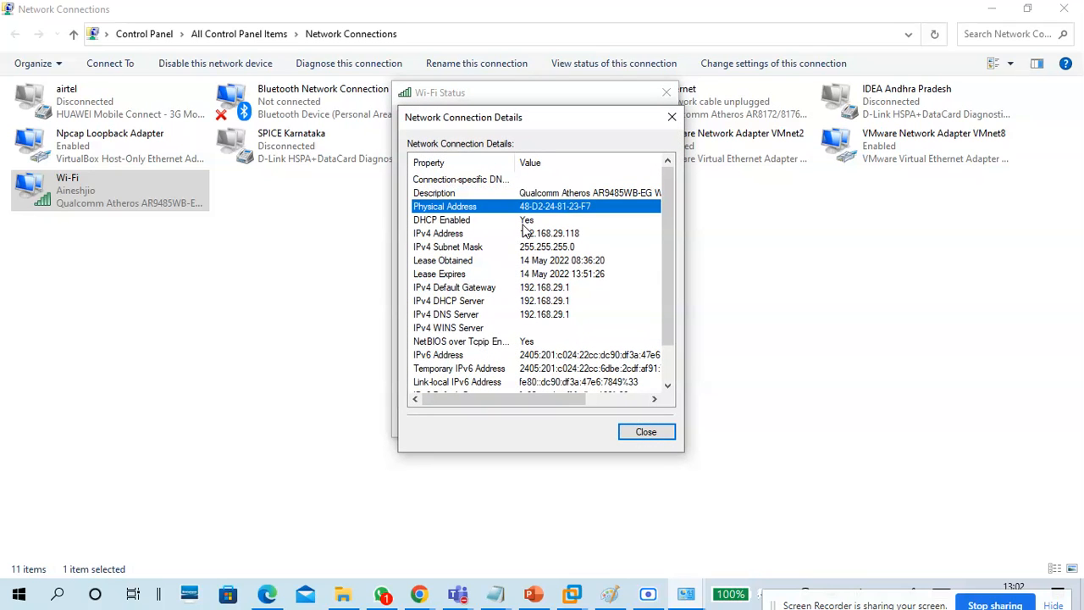
pyautogui.click(524, 223)
pyautogui.click(530, 235)
pyautogui.click(535, 248)
pyautogui.click(539, 261)
pyautogui.click(541, 275)
pyautogui.click(542, 290)
pyautogui.click(544, 315)
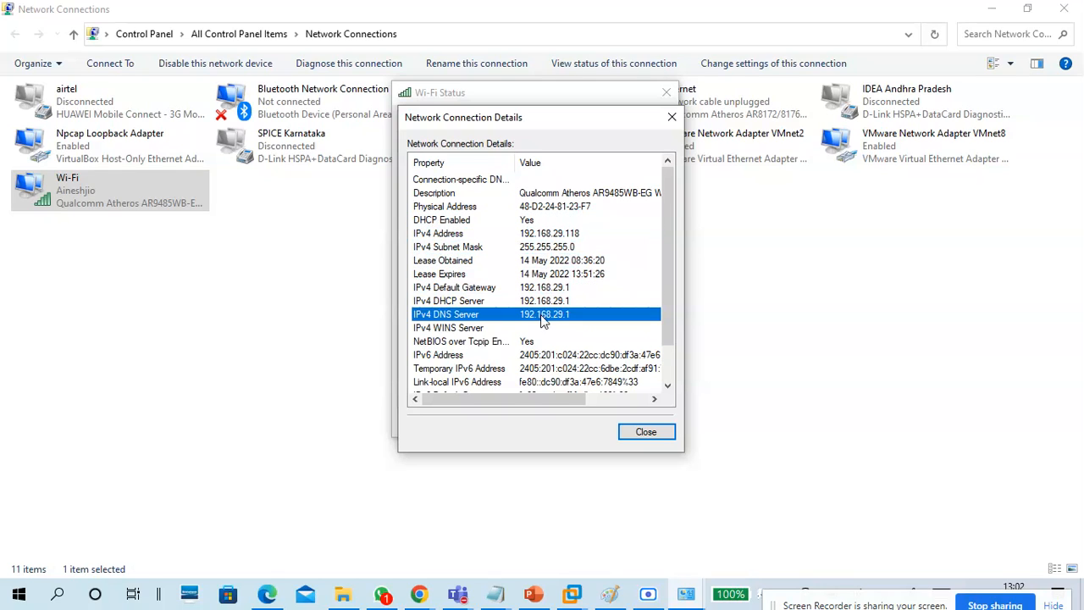
pyautogui.click(572, 236)
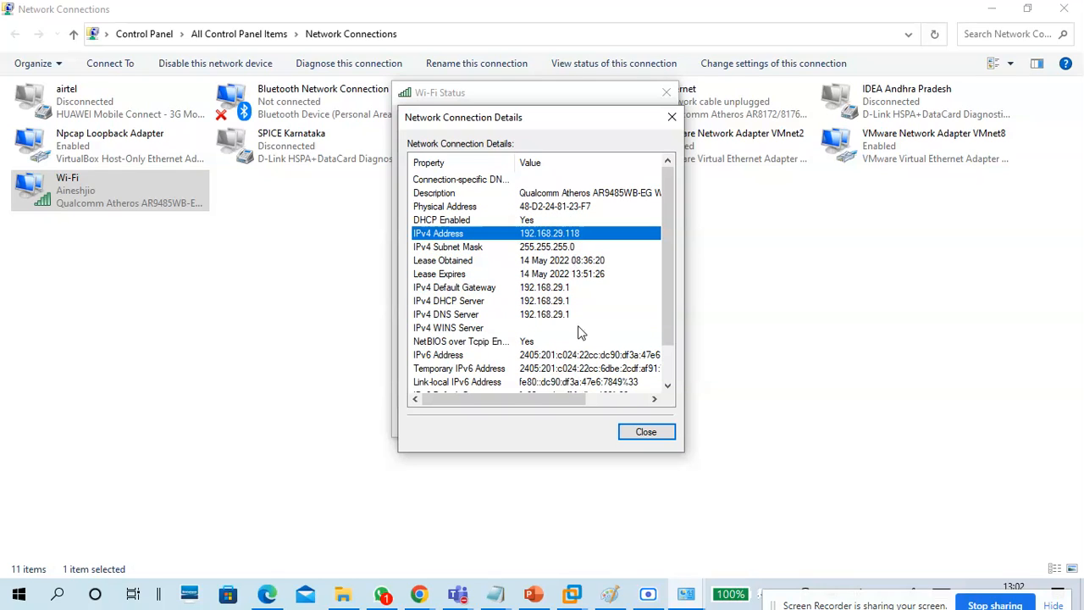
pyautogui.click(634, 433)
pyautogui.click(633, 427)
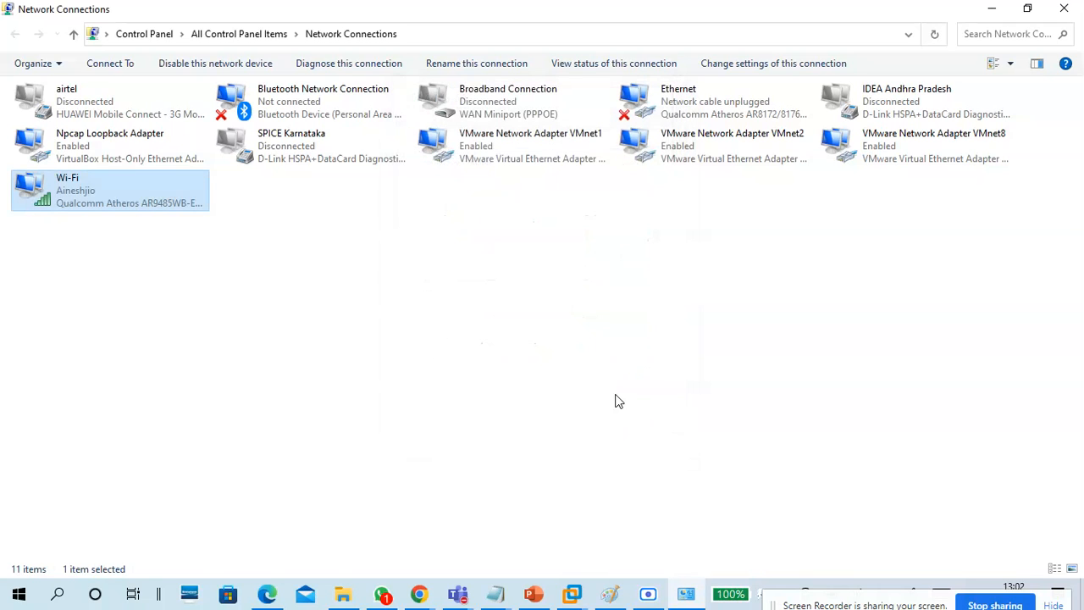
pyautogui.doubleClick(172, 202)
pyautogui.click(447, 428)
pyautogui.click(447, 429)
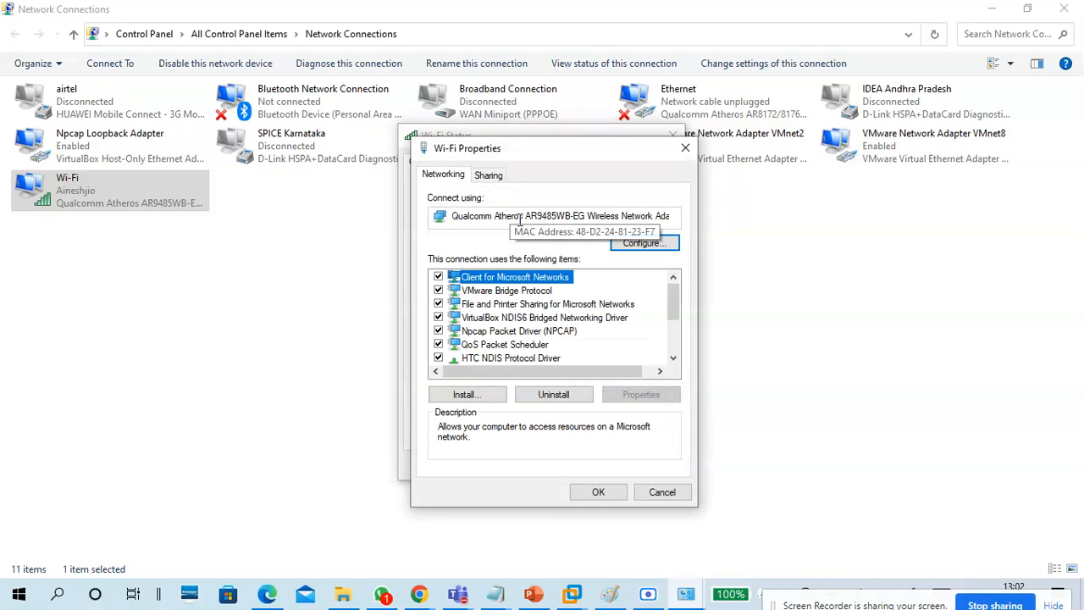
pyautogui.scroll(-1, 535, 320)
pyautogui.click(550, 331)
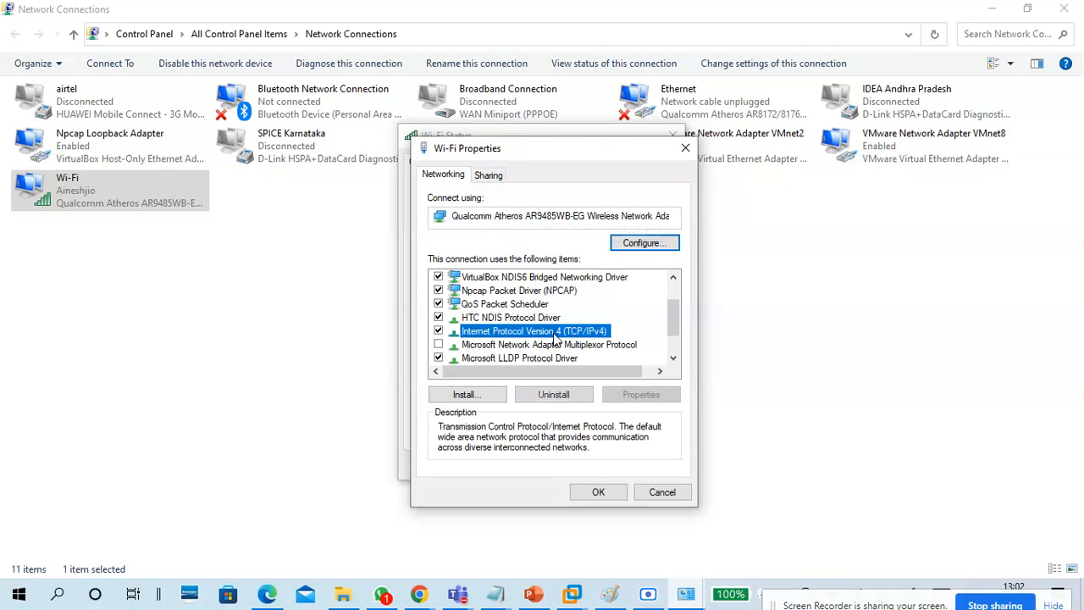
pyautogui.click(641, 393)
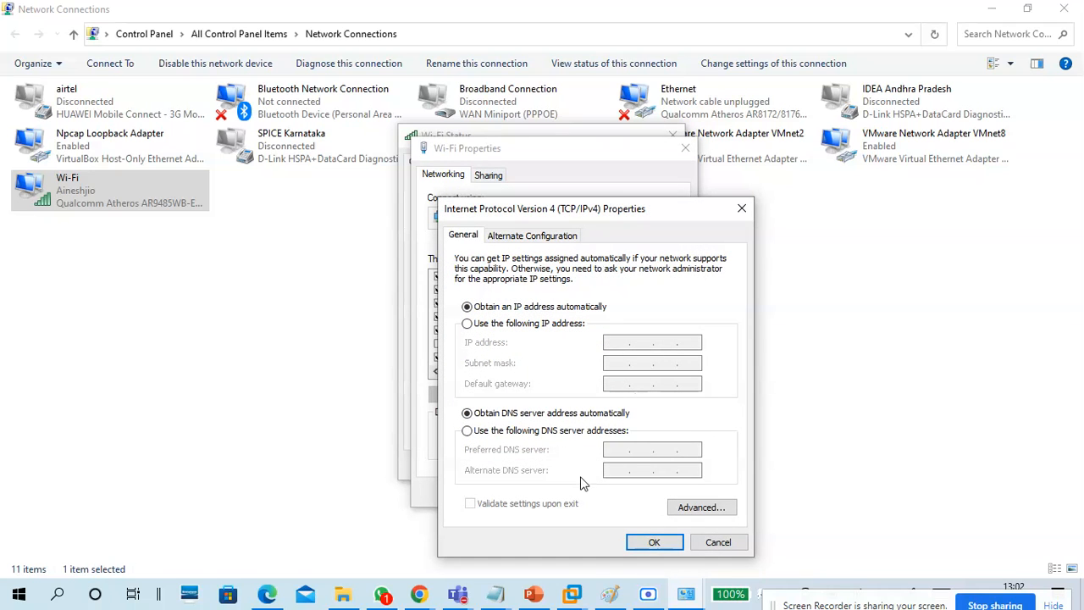
pyautogui.click(654, 542)
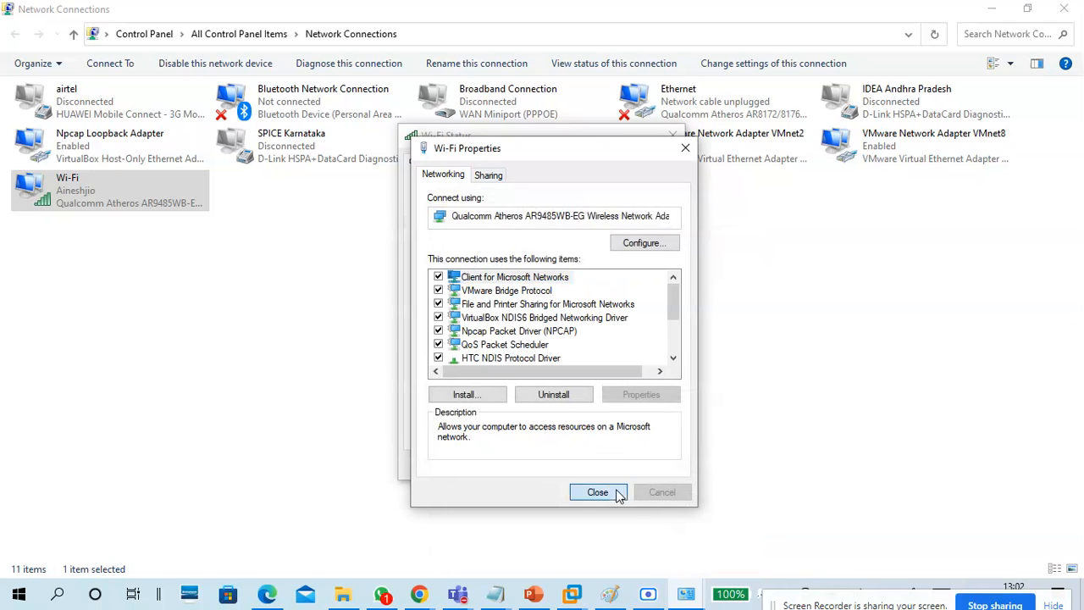
pyautogui.click(619, 494)
pyautogui.click(649, 467)
# Open VMnet1's connection details and look at its description and physical address.
pyautogui.click(519, 179)
pyautogui.doubleClick(515, 161)
pyautogui.click(456, 288)
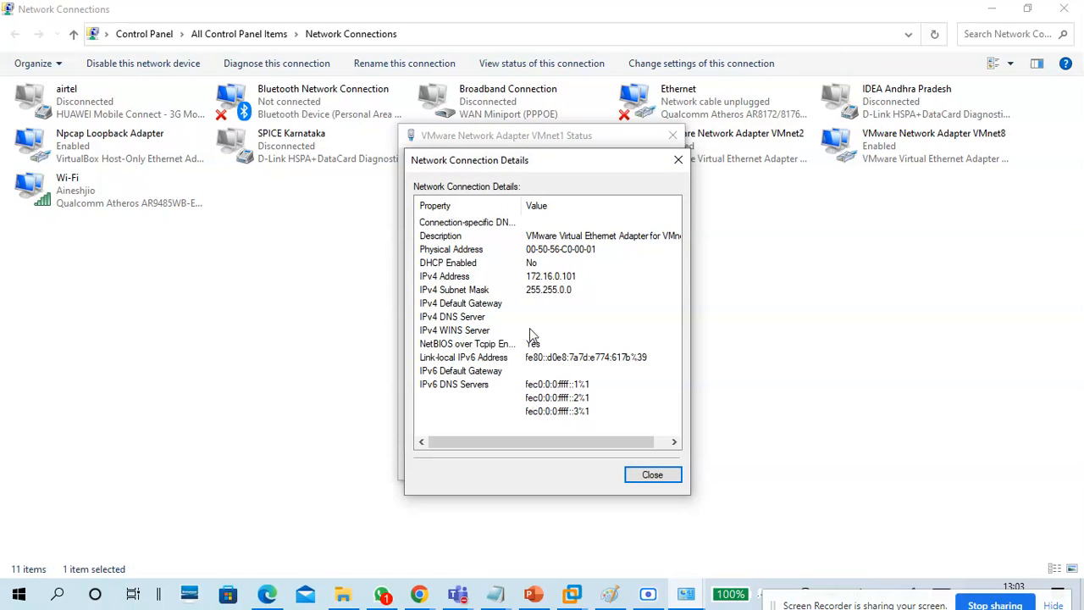
pyautogui.click(542, 237)
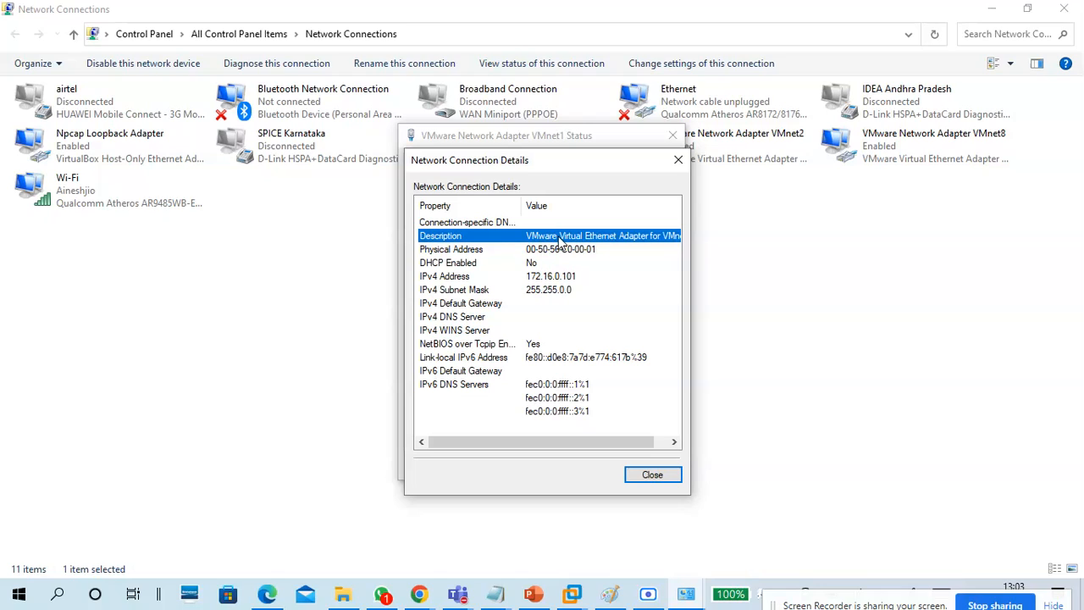
pyautogui.click(565, 253)
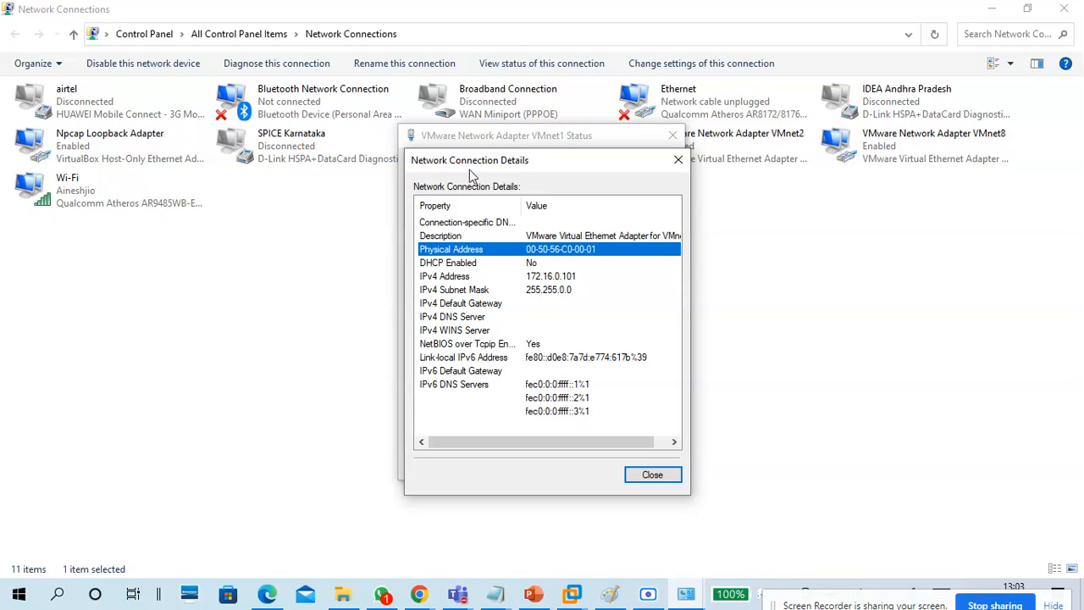
# Open and dismiss the Ethernet properties unchanged, then bring up the Wi-Fi connection's action menu.
pyautogui.click(737, 105)
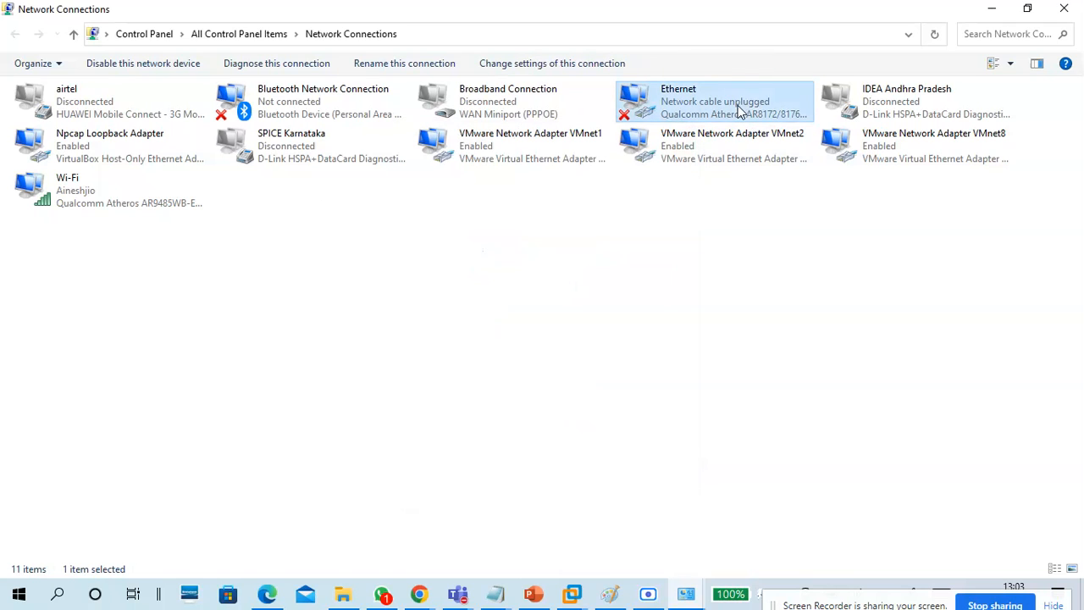
pyautogui.doubleClick(738, 105)
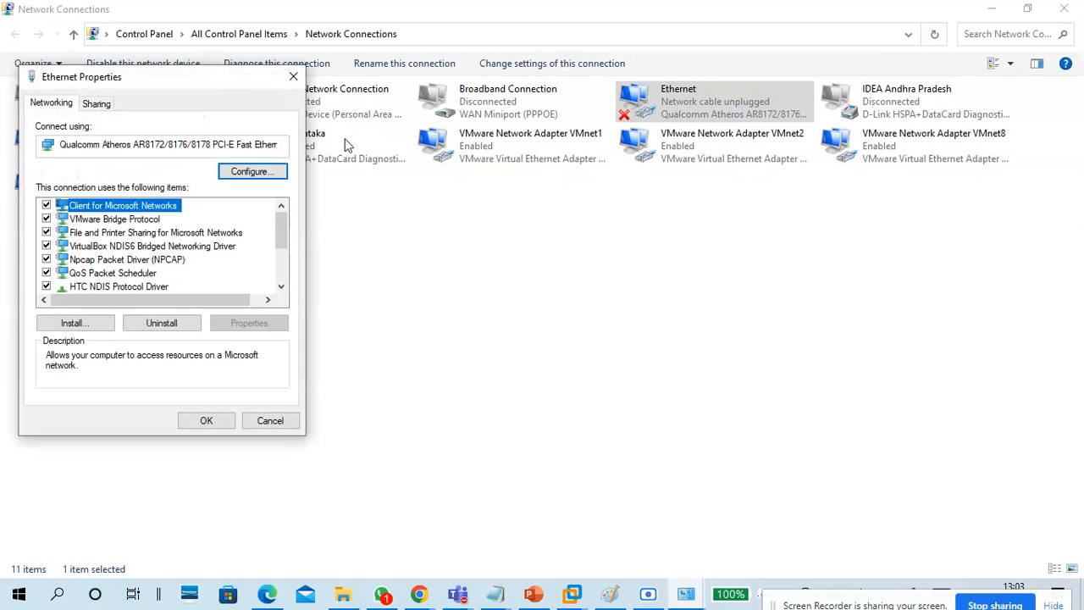
pyautogui.click(290, 80)
pyautogui.rightClick(660, 110)
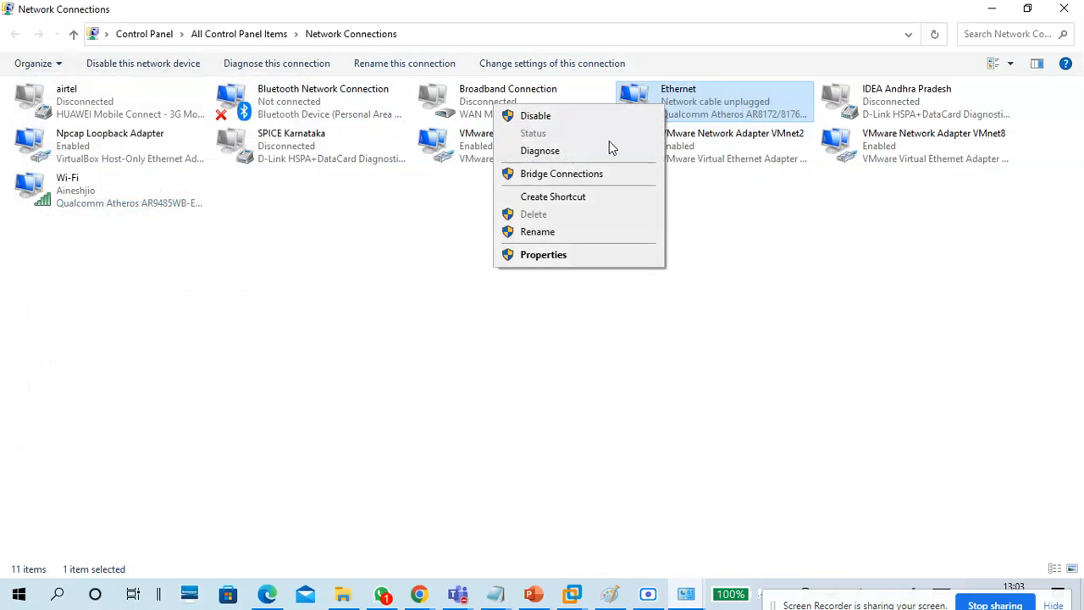
pyautogui.click(597, 310)
pyautogui.click(597, 309)
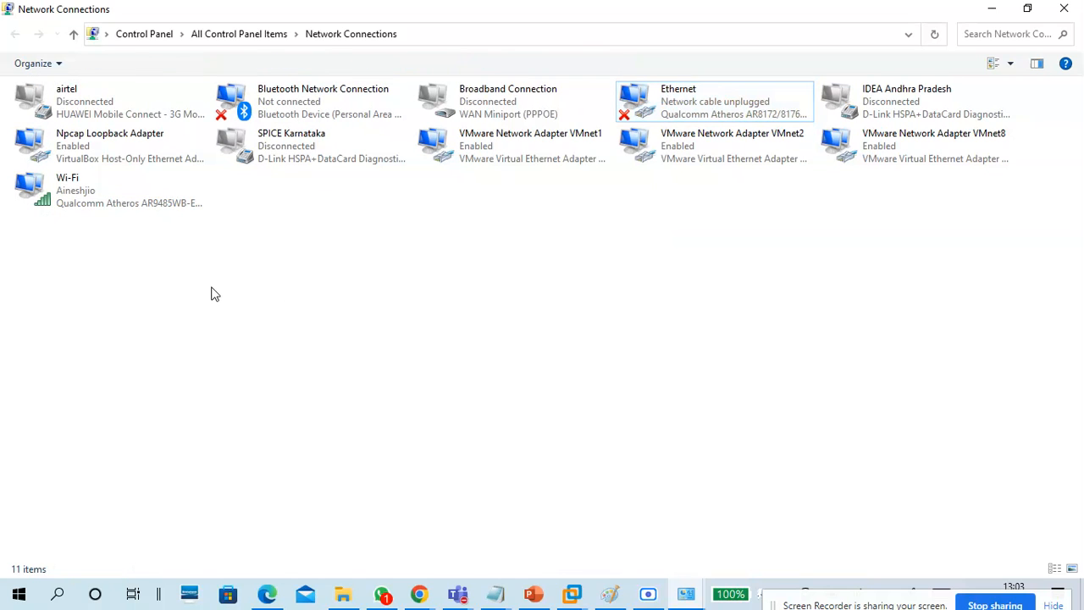
pyautogui.click(119, 208)
pyautogui.rightClick(126, 213)
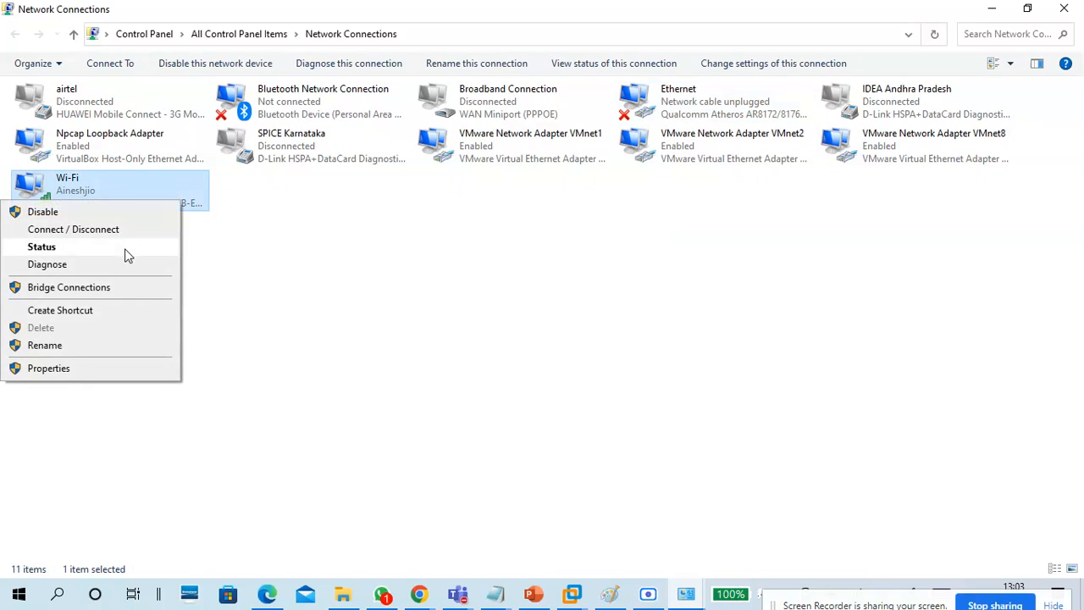
# Open the Wi-Fi and VMnet2 status windows and arrange them side by side.
pyautogui.click(125, 247)
pyautogui.moveTo(491, 140); pyautogui.dragTo(347, 142)
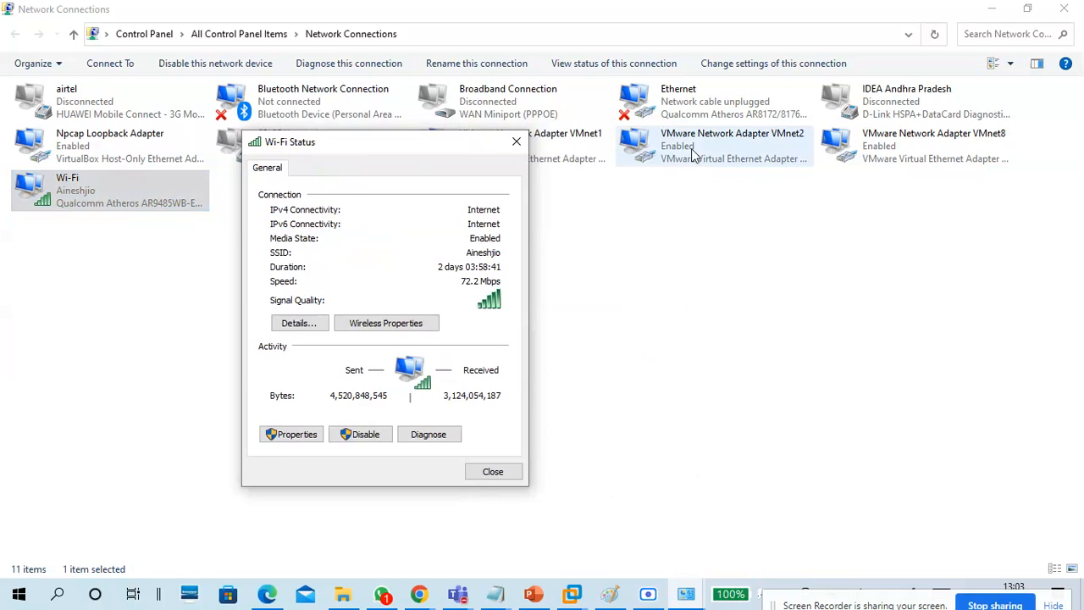
pyautogui.click(691, 147)
pyautogui.rightClick(691, 146)
pyautogui.click(664, 177)
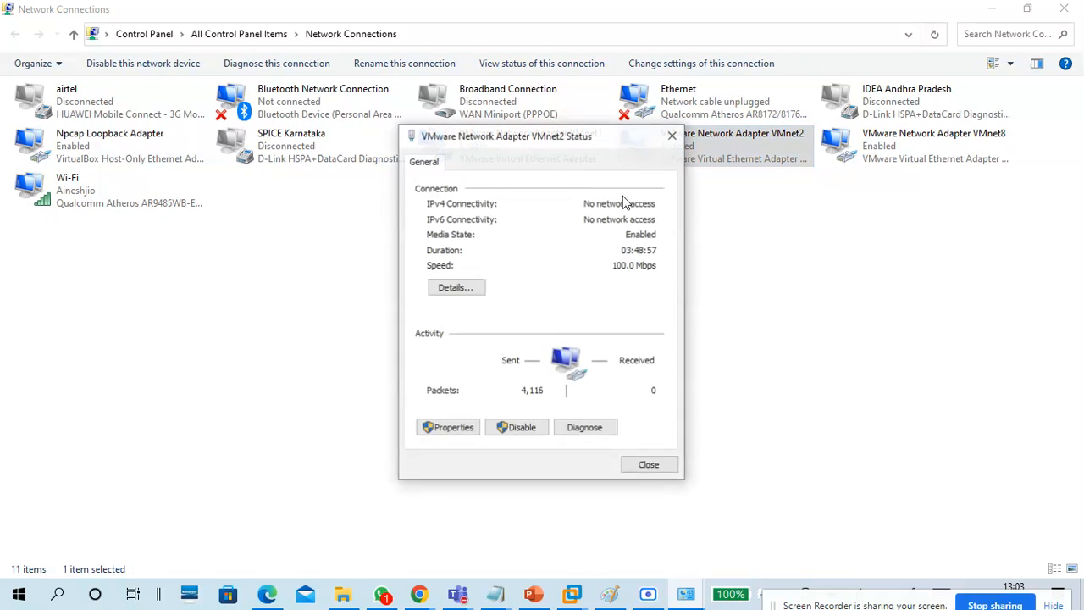
pyautogui.moveTo(558, 159); pyautogui.dragTo(669, 170)
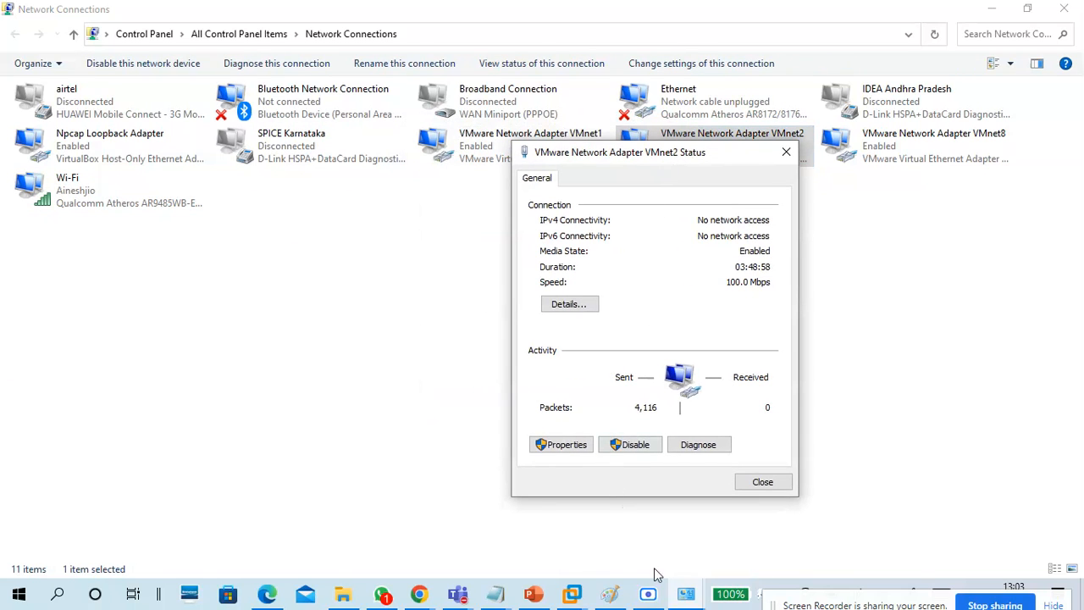
pyautogui.click(690, 596)
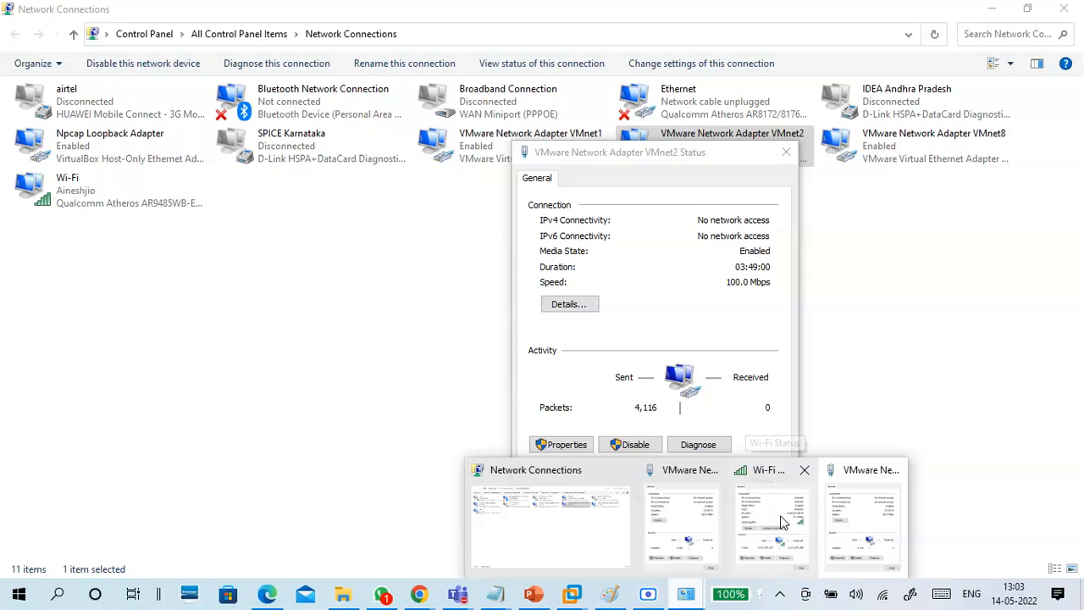
pyautogui.click(783, 524)
pyautogui.moveTo(605, 158)
pyautogui.mouseDown()
pyautogui.moveTo(644, 123)
pyautogui.moveTo(645, 149)
pyautogui.moveTo(613, 156)
pyautogui.mouseUp()
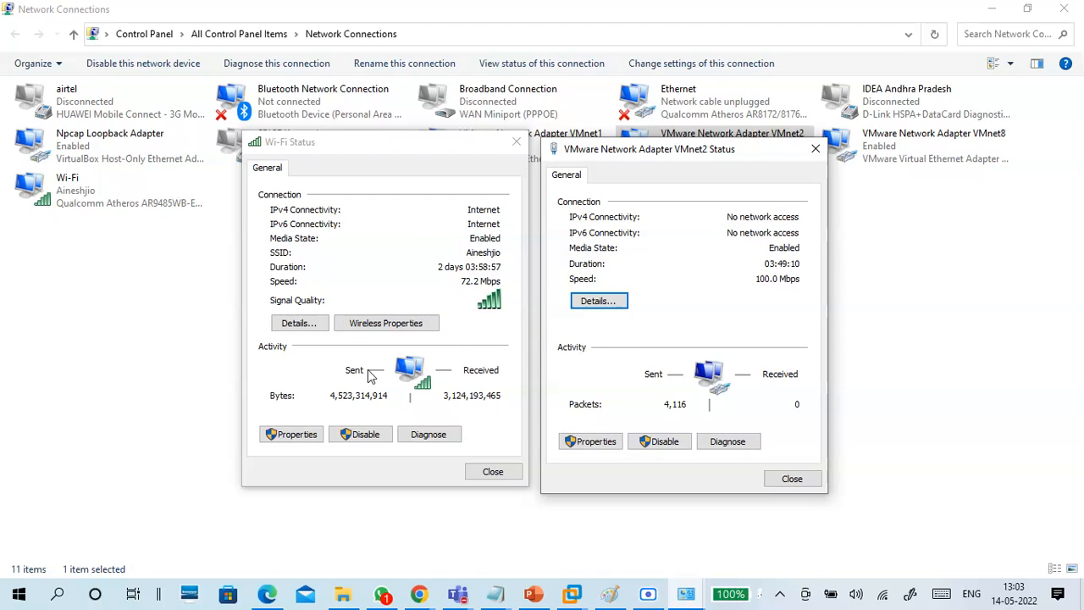
# Compare Wi-Fi and VMnet2 details: description, physical address, DHCP, IPv4 192.168.29.118 vs 192.168.1.254, and mask.
pyautogui.click(305, 325)
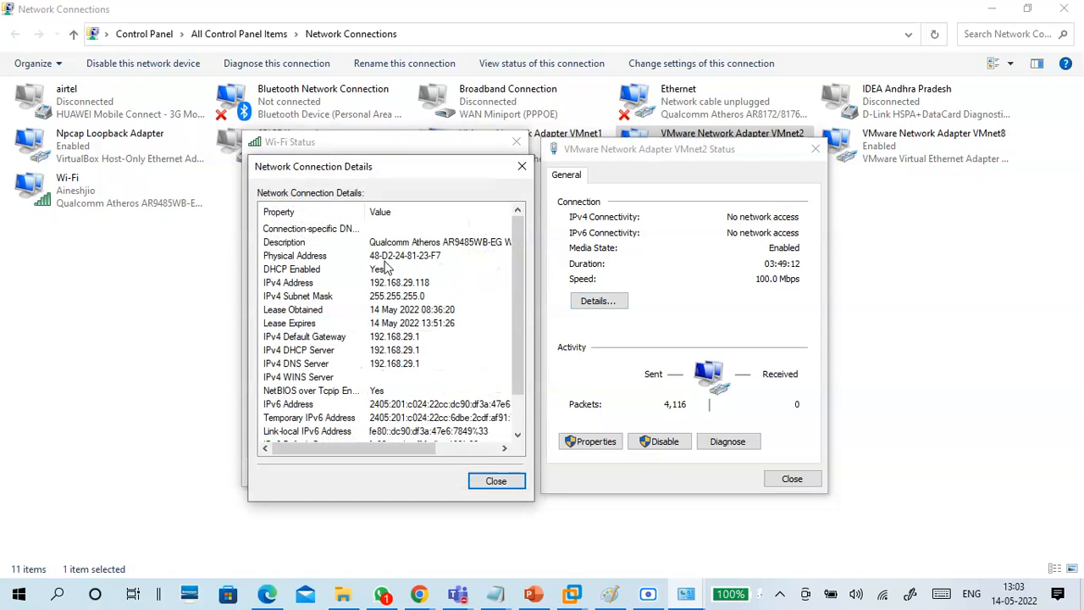
pyautogui.click(598, 301)
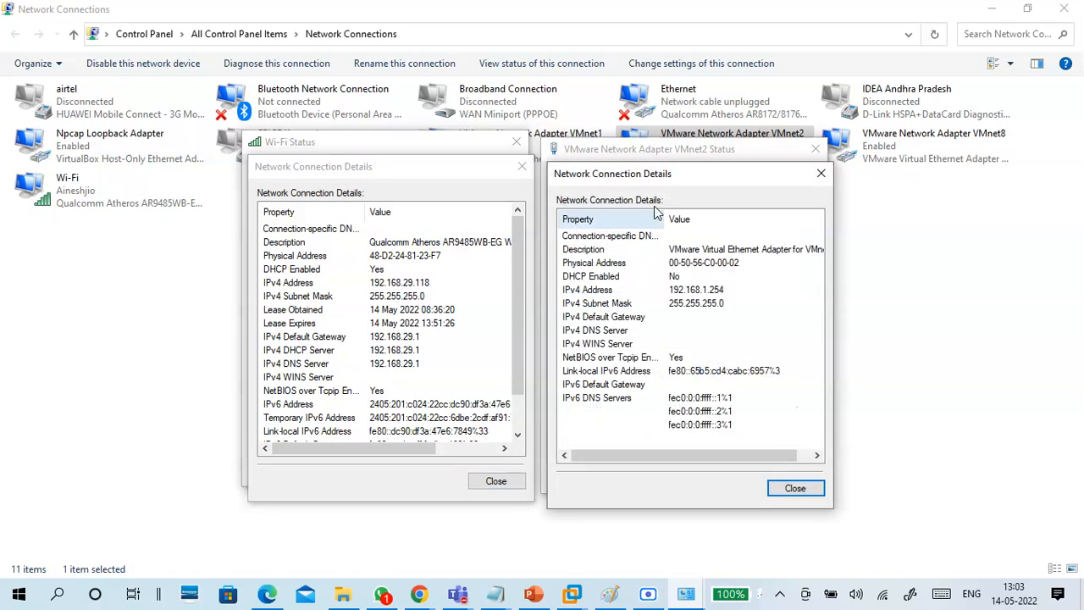
pyautogui.moveTo(665, 176); pyautogui.dragTo(727, 150)
pyautogui.click(395, 248)
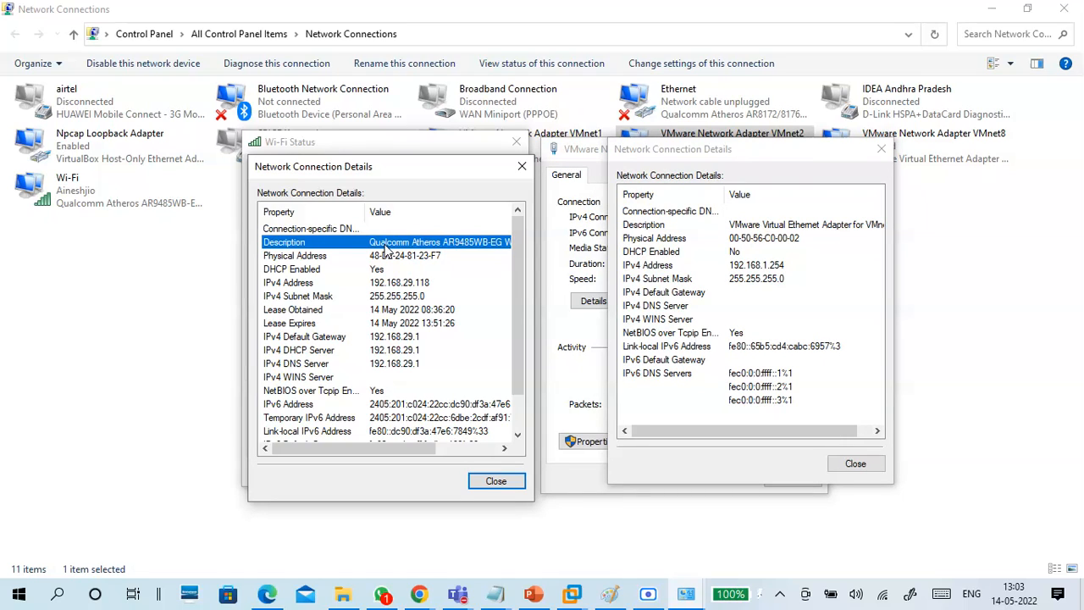
pyautogui.click(767, 226)
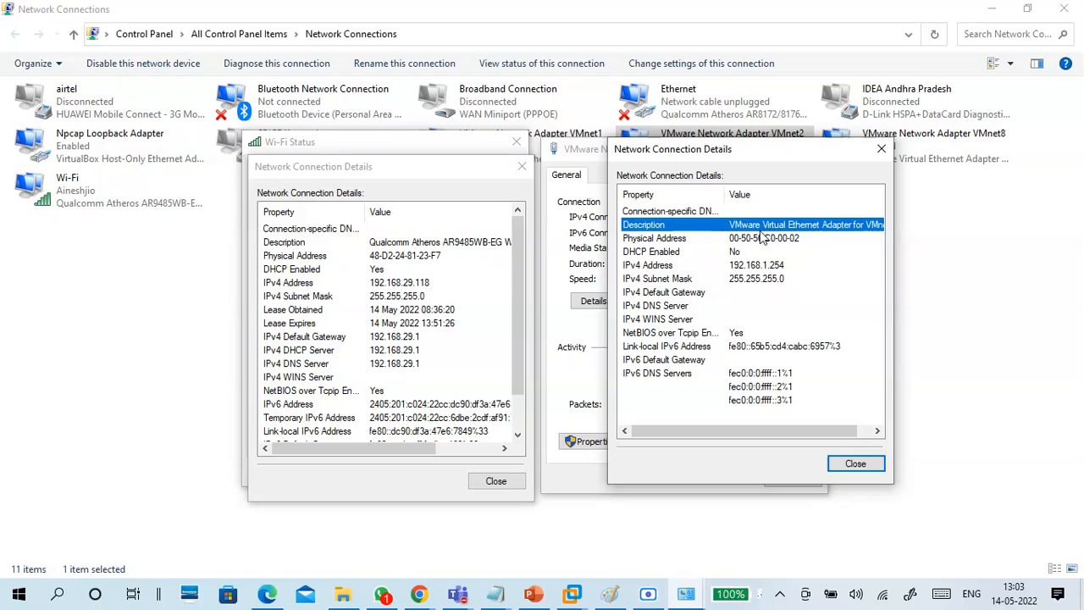
pyautogui.click(296, 255)
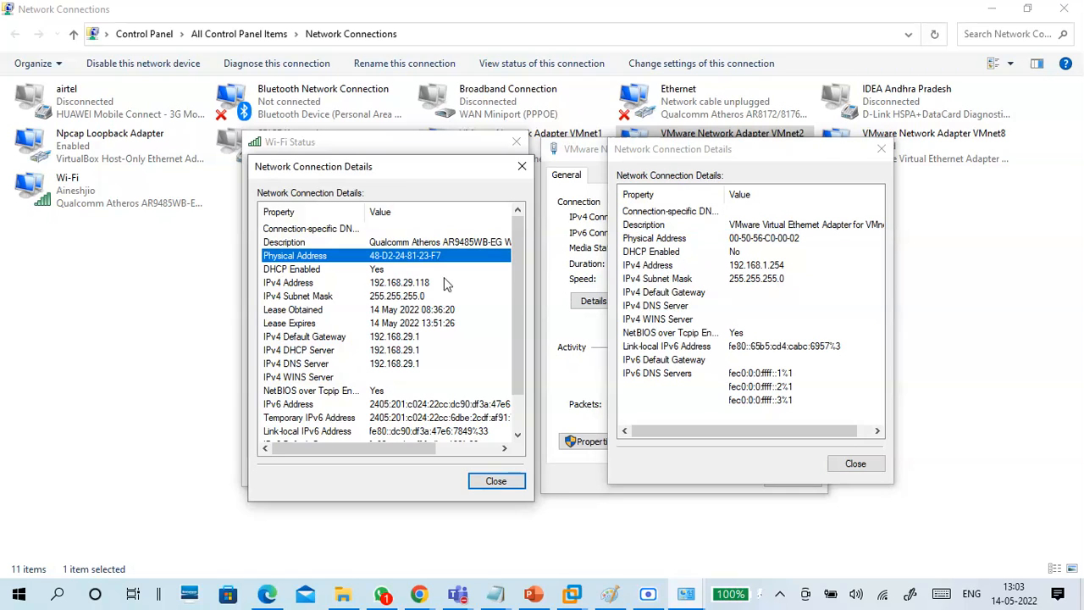
pyautogui.click(657, 239)
pyautogui.click(305, 269)
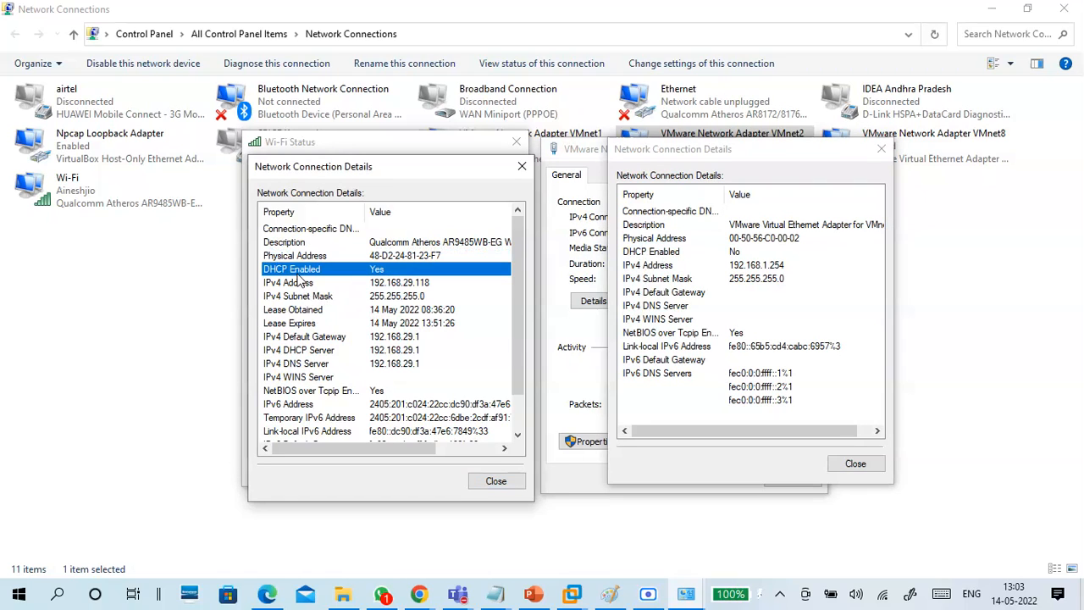
pyautogui.click(662, 254)
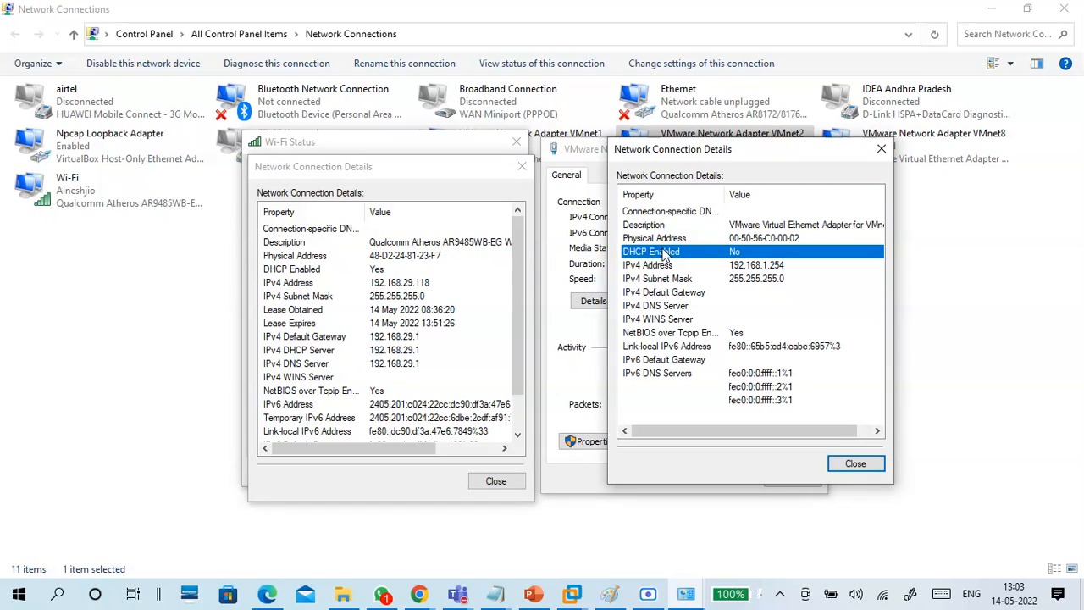
pyautogui.click(398, 283)
pyautogui.click(700, 267)
pyautogui.click(329, 296)
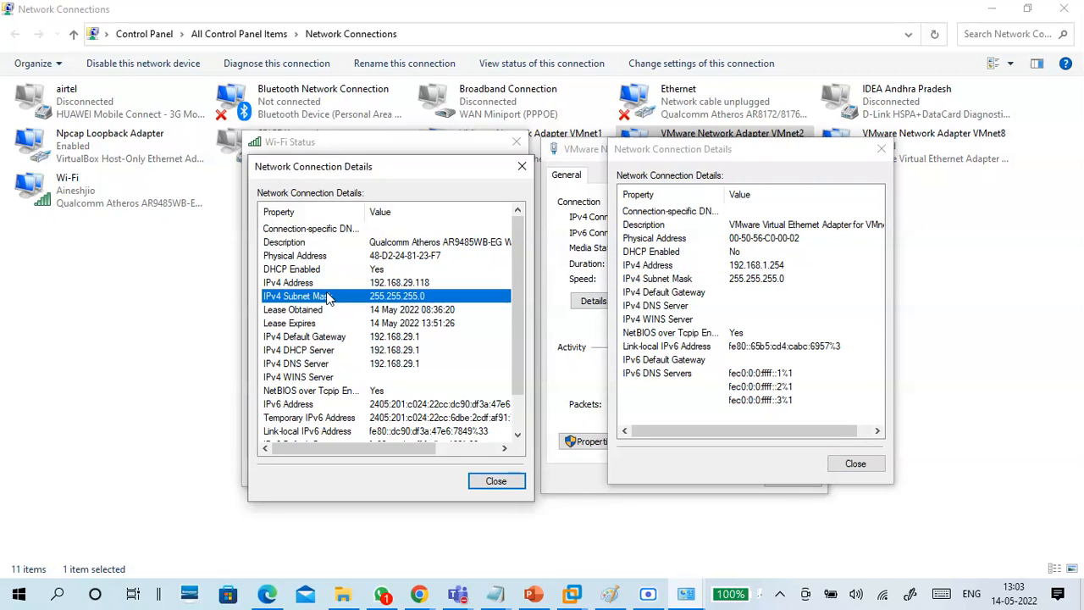
pyautogui.click(657, 280)
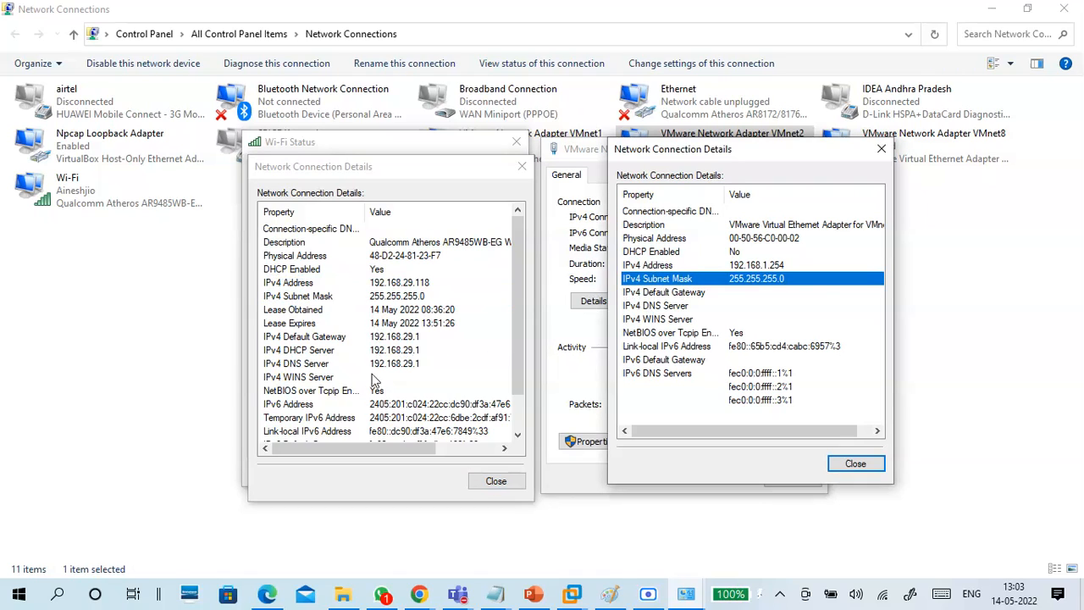
# Close the VMnet2 and Wi-Fi details windows and the Wi-Fi status window.
pyautogui.scroll(-1, 373, 363)
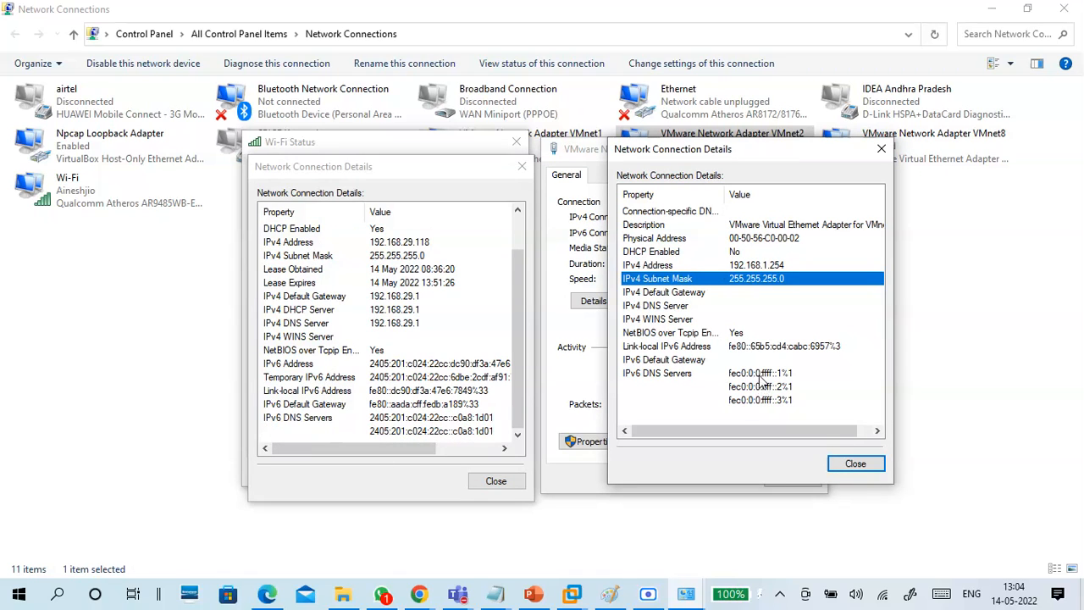
pyautogui.scroll(1, 479, 363)
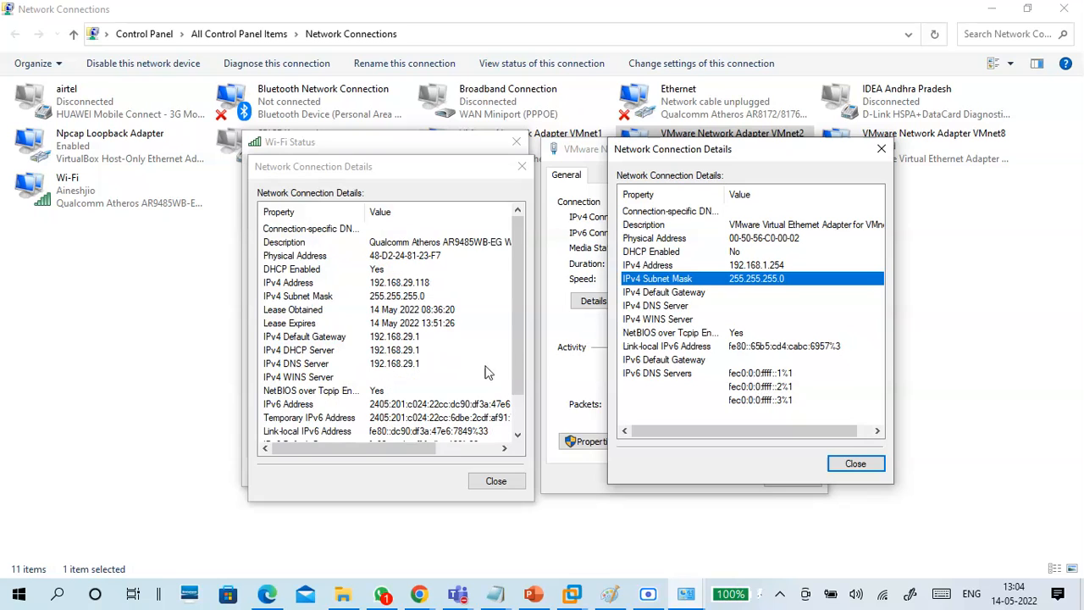
pyautogui.click(860, 464)
pyautogui.click(506, 482)
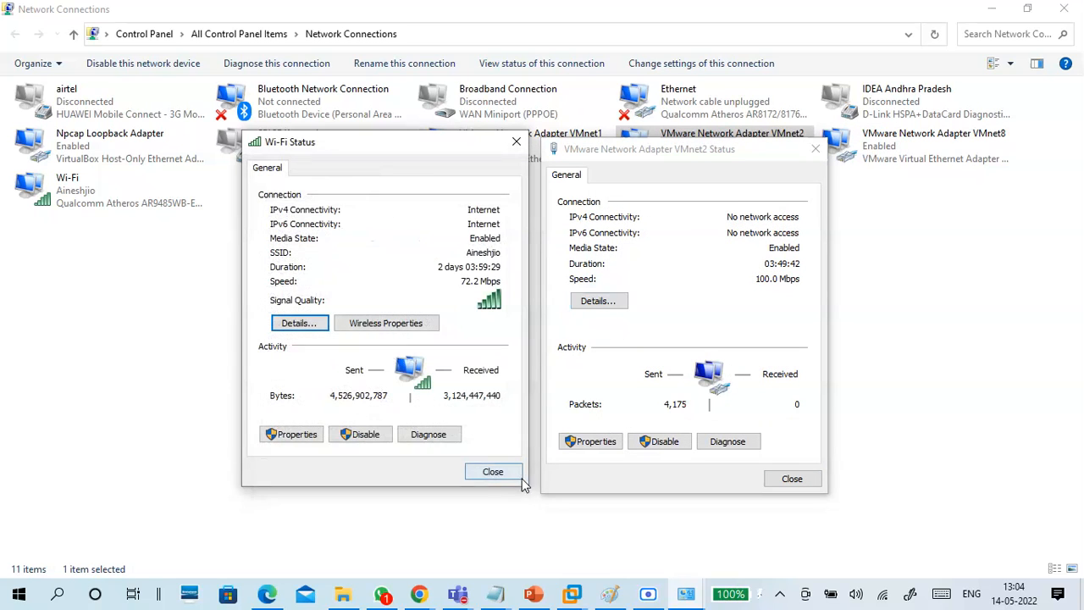
pyautogui.click(505, 473)
# Close VMnet2's status plus the leftover VMnet1 details and status windows, leaving the 11-adapter list.
pyautogui.click(791, 480)
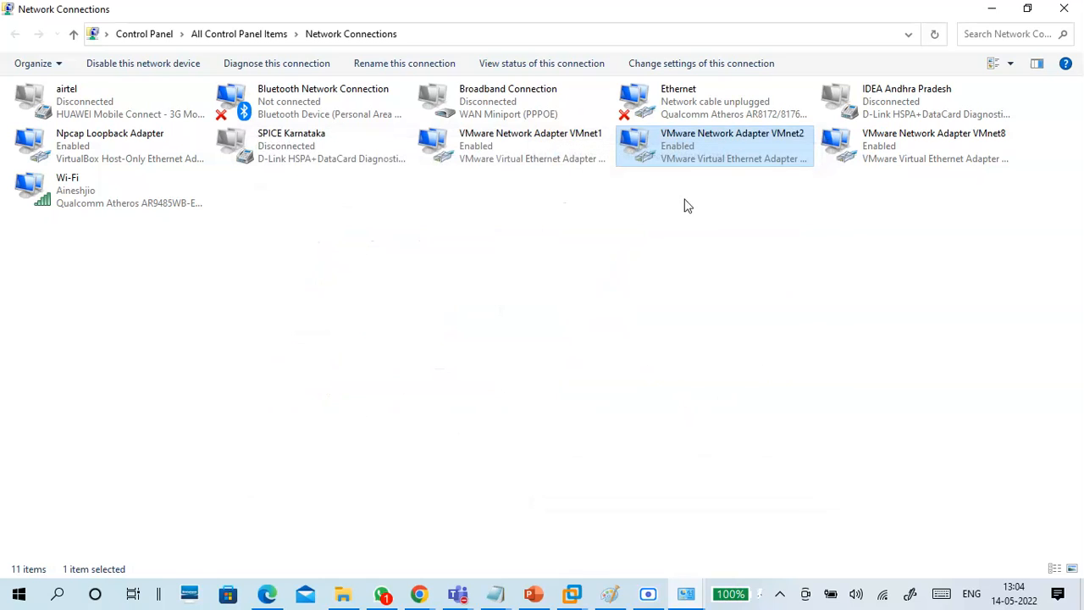
pyautogui.click(497, 179)
pyautogui.moveTo(683, 593)
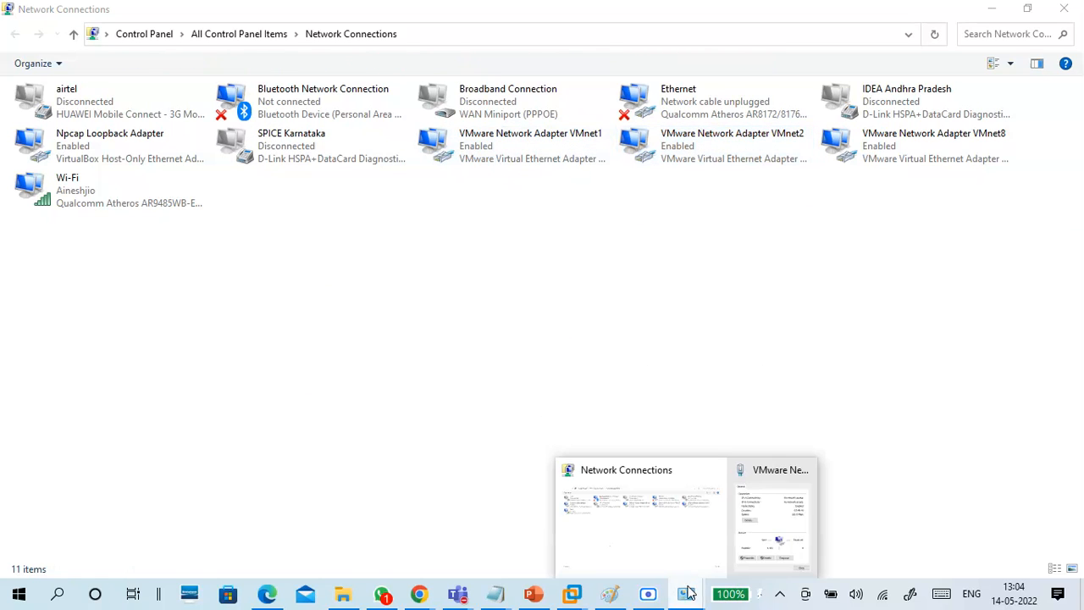
pyautogui.click(750, 543)
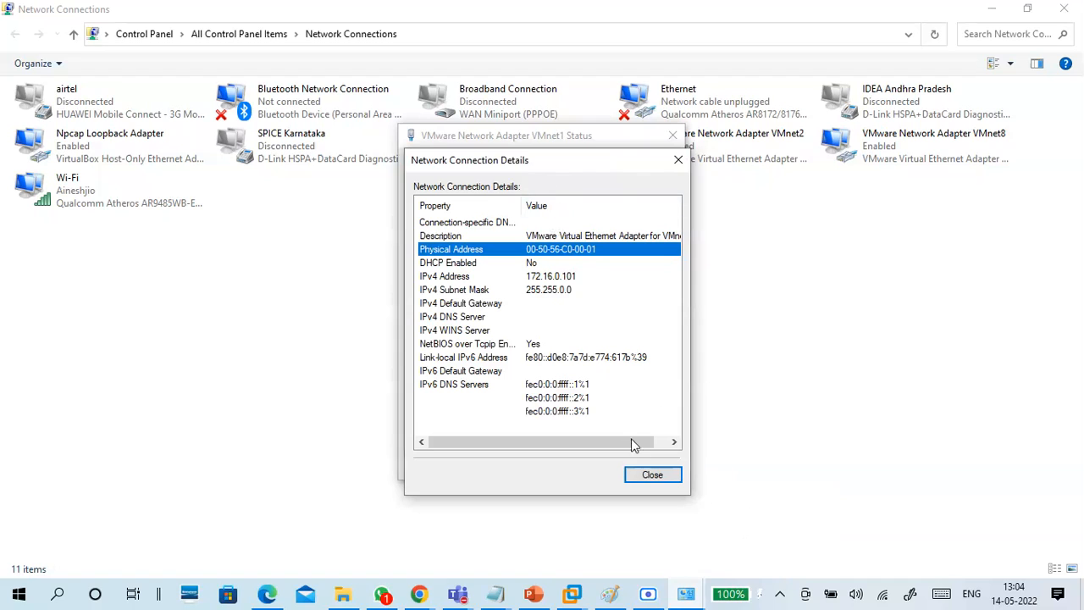
pyautogui.click(646, 473)
pyautogui.click(647, 465)
pyautogui.click(547, 163)
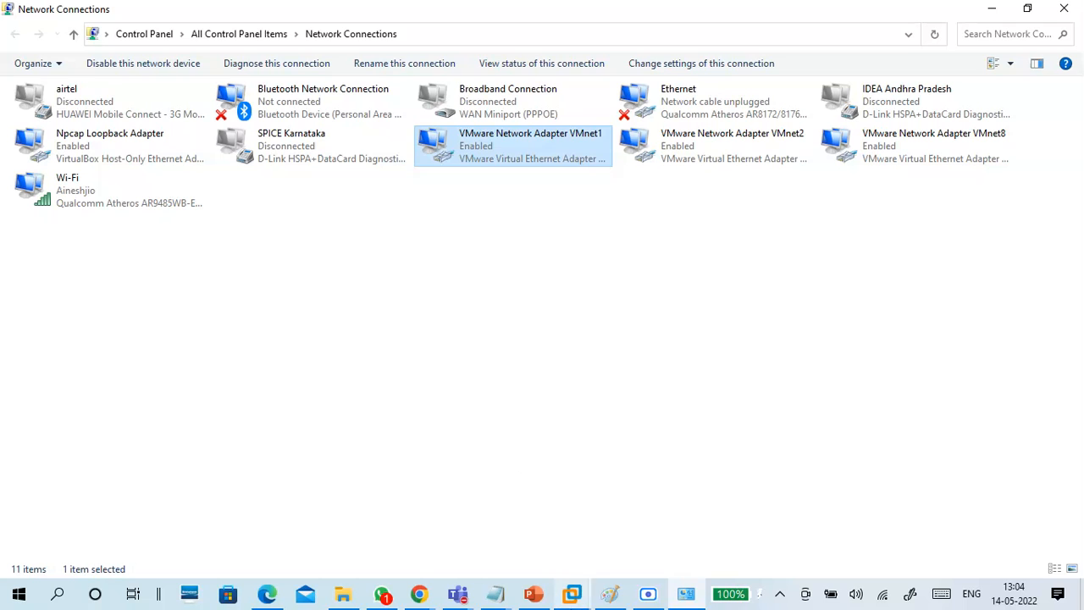
# Switch to the B17-WIN1 tab, send Ctrl+Alt+Delete and sign in with the Administrator password.
pyautogui.moveTo(573, 592)
pyautogui.click(603, 515)
pyautogui.click(532, 373)
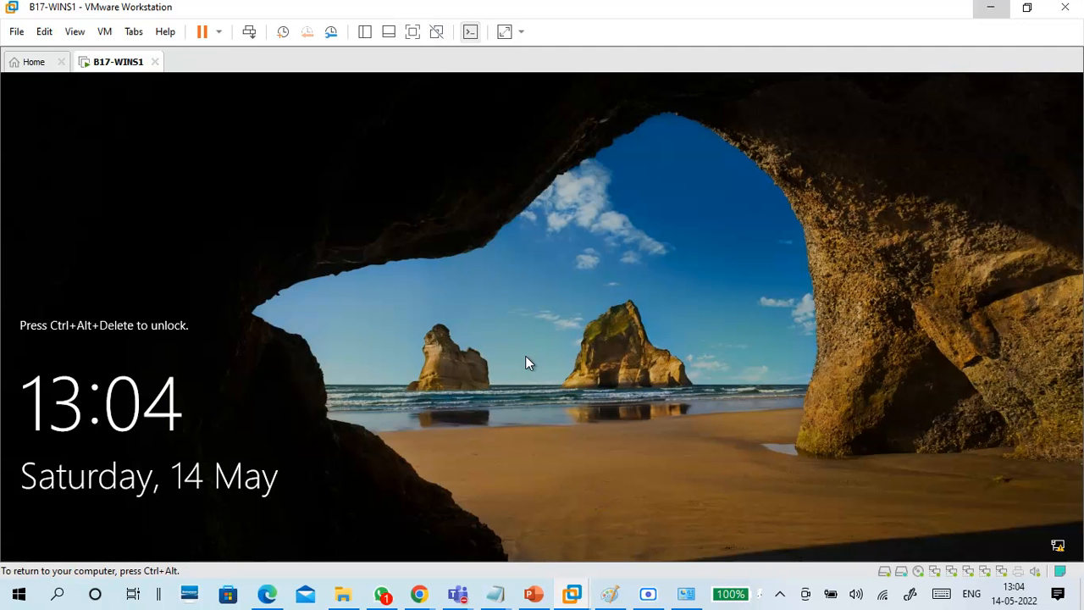
pyautogui.press('ctrl+alt+Insert')
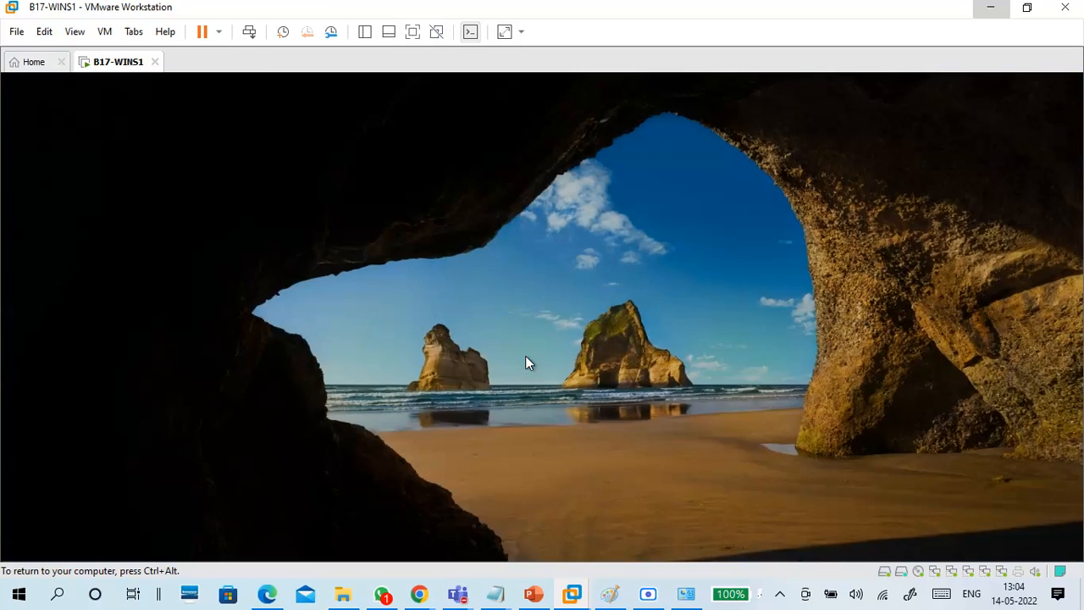
pyautogui.write('Pa$$w0rd')
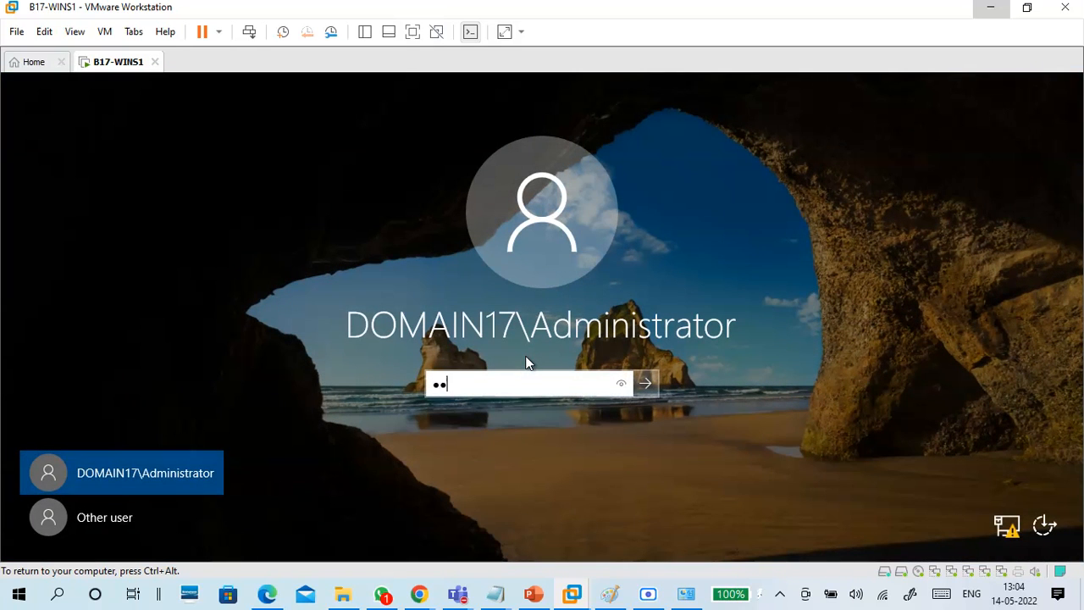
pyautogui.press('Return')
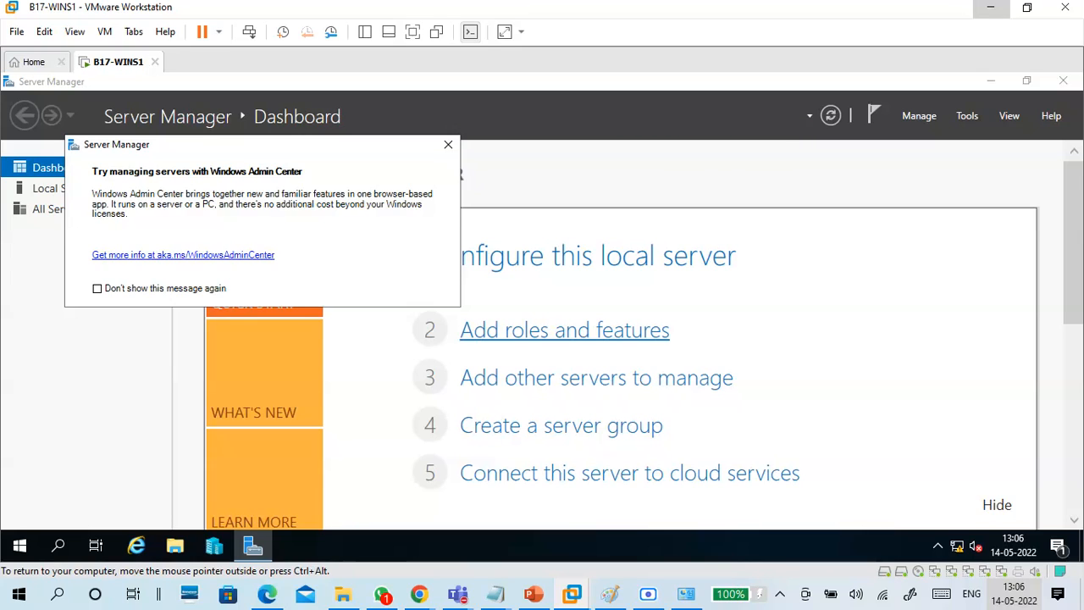
# Dismiss the Admin Center notice and open Network Connections from Local Server's Ethernet1 link.
pyautogui.click(448, 144)
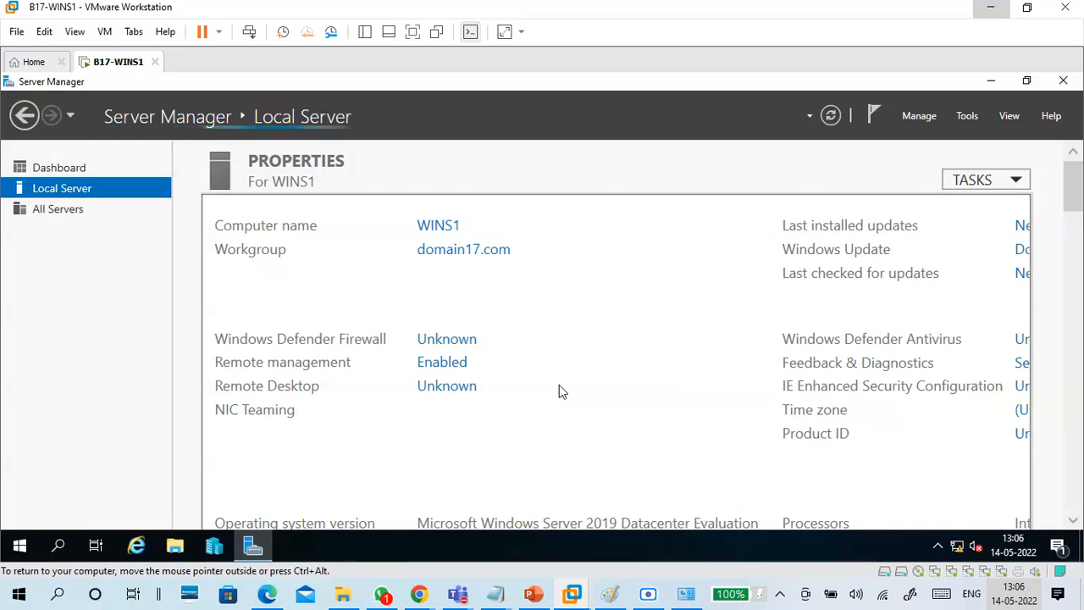
pyautogui.scroll(-1, 559, 385)
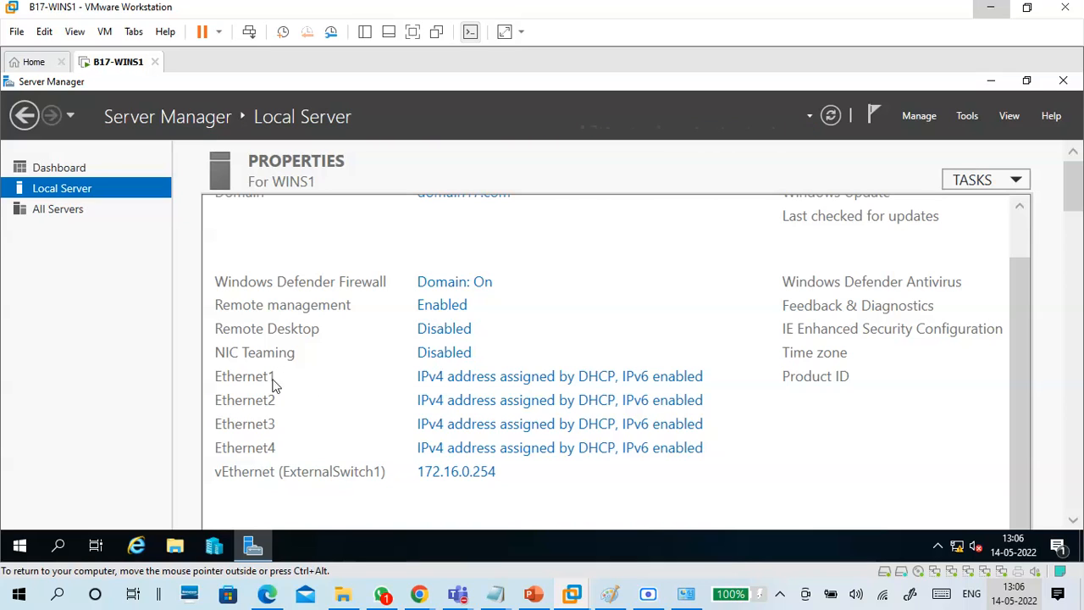
pyautogui.scroll(-1, 271, 381)
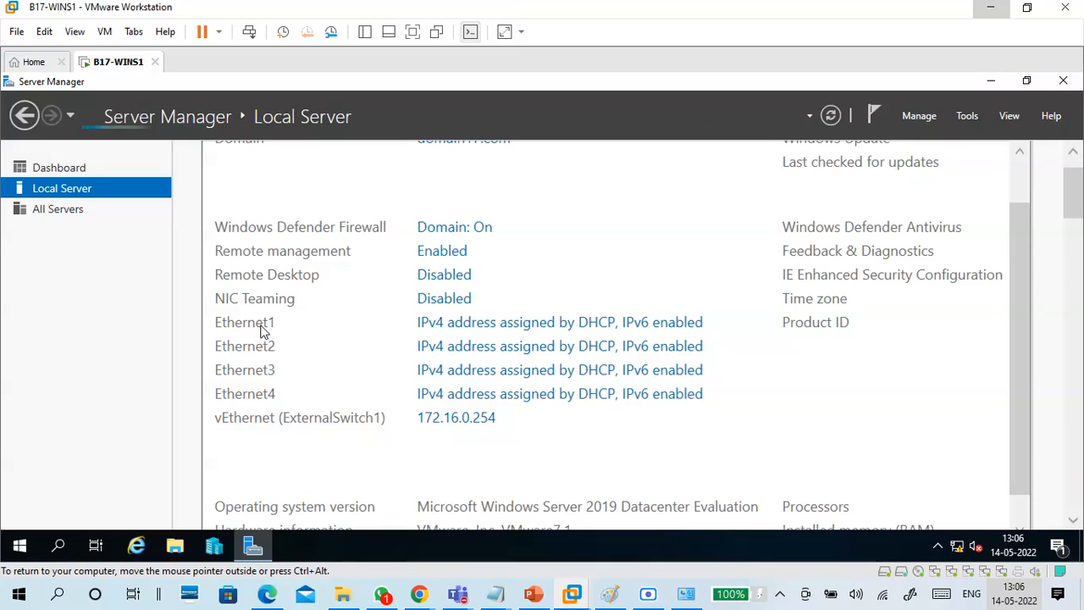
pyautogui.click(470, 329)
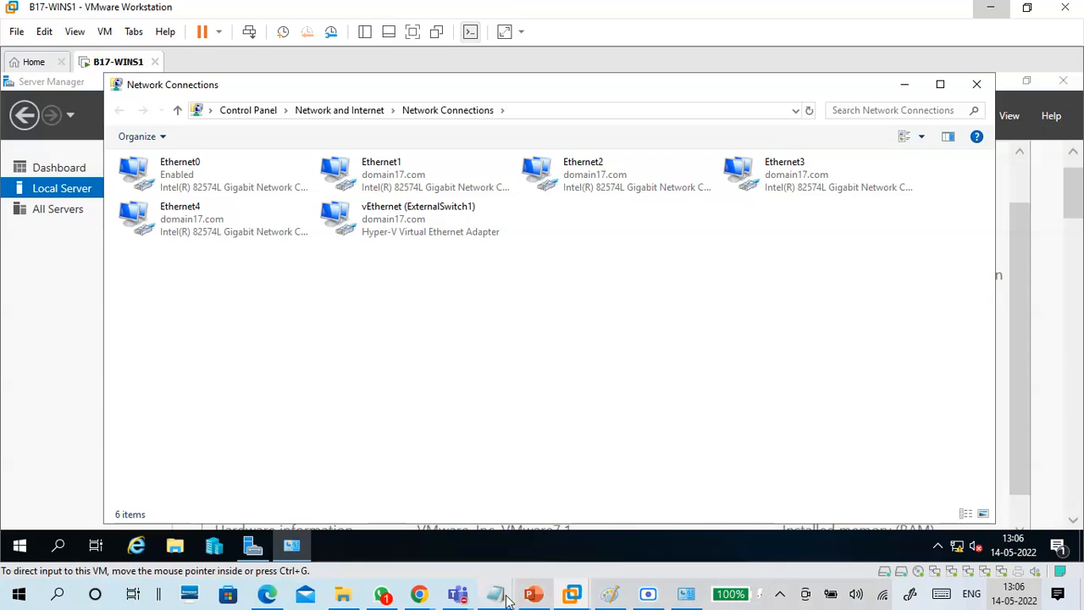
# In Notepad, type 'NIC Teaming in Win server 2019', 'Server manager - local server' and '4 nics'.
pyautogui.moveTo(496, 594)
pyautogui.click(546, 540)
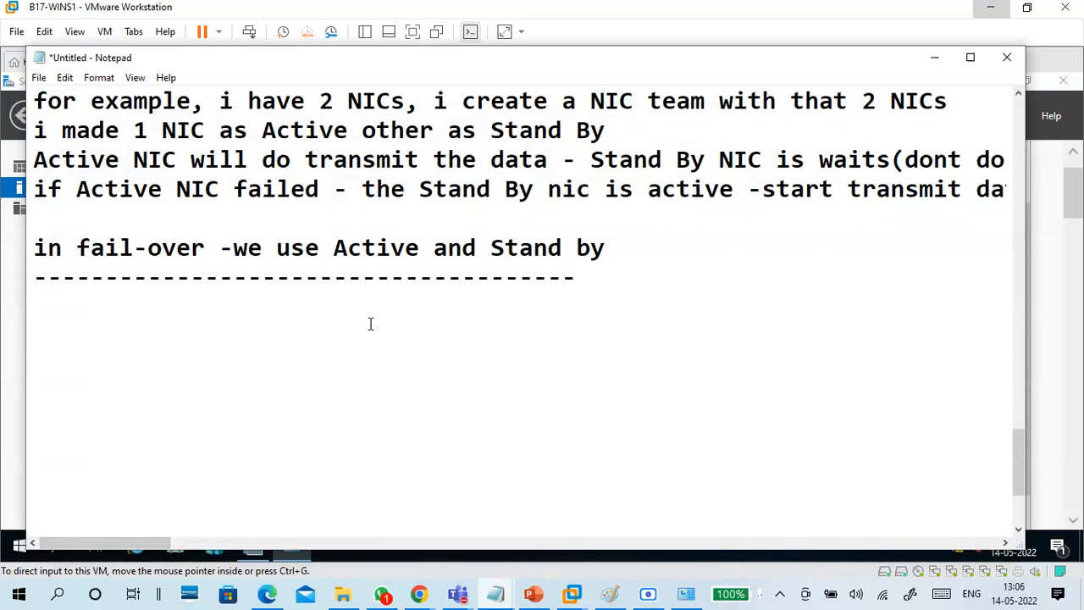
pyautogui.write('NIC Teami')
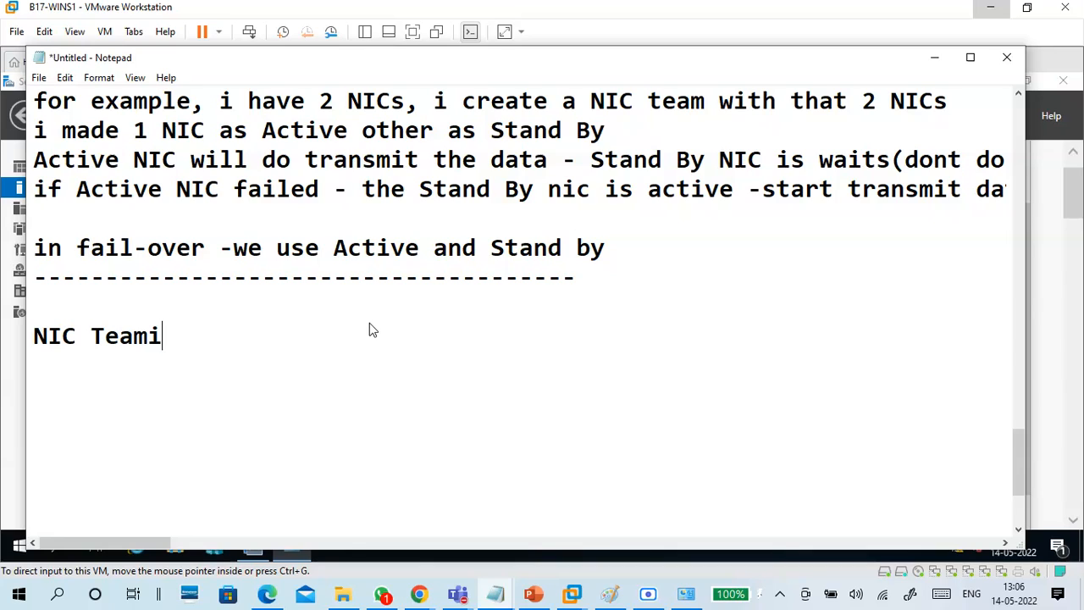
pyautogui.write('ng in ')
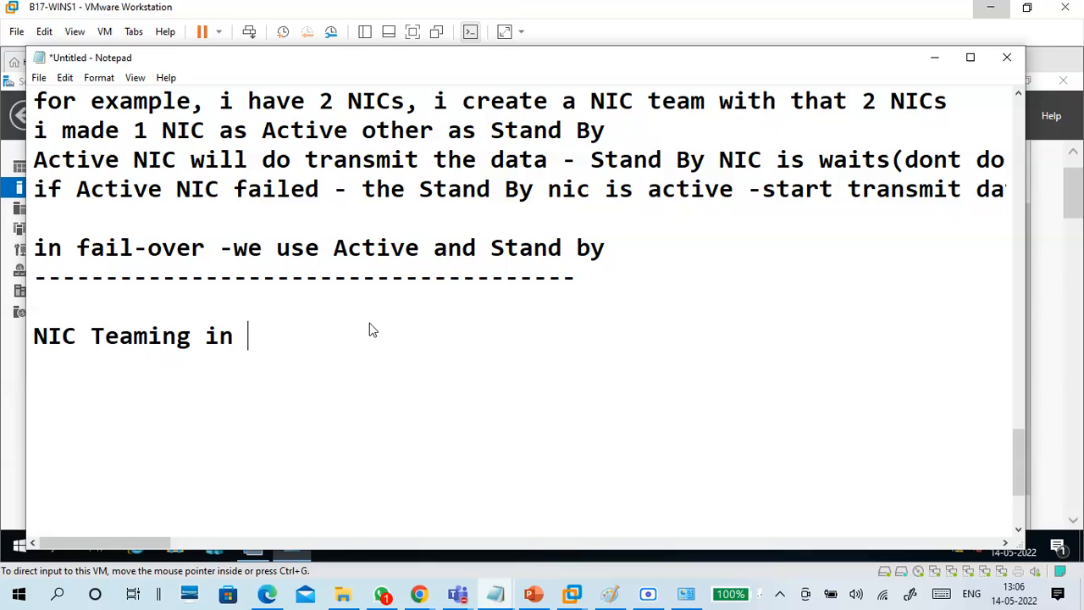
pyautogui.write('Win server ')
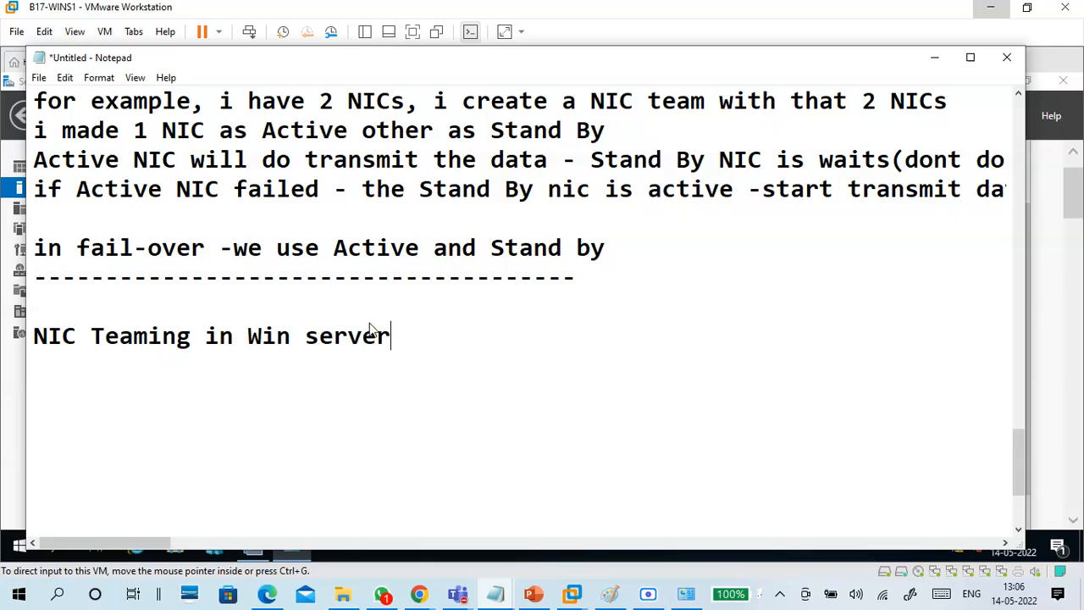
pyautogui.write('2019')
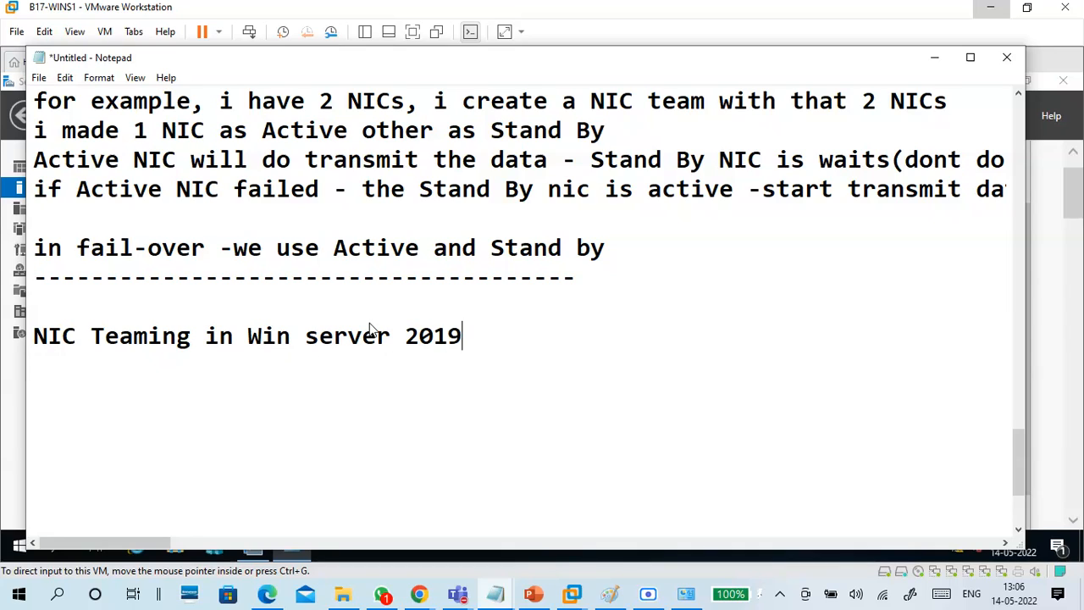
pyautogui.press('Return')
pyautogui.press('Return')
pyautogui.write('Service')
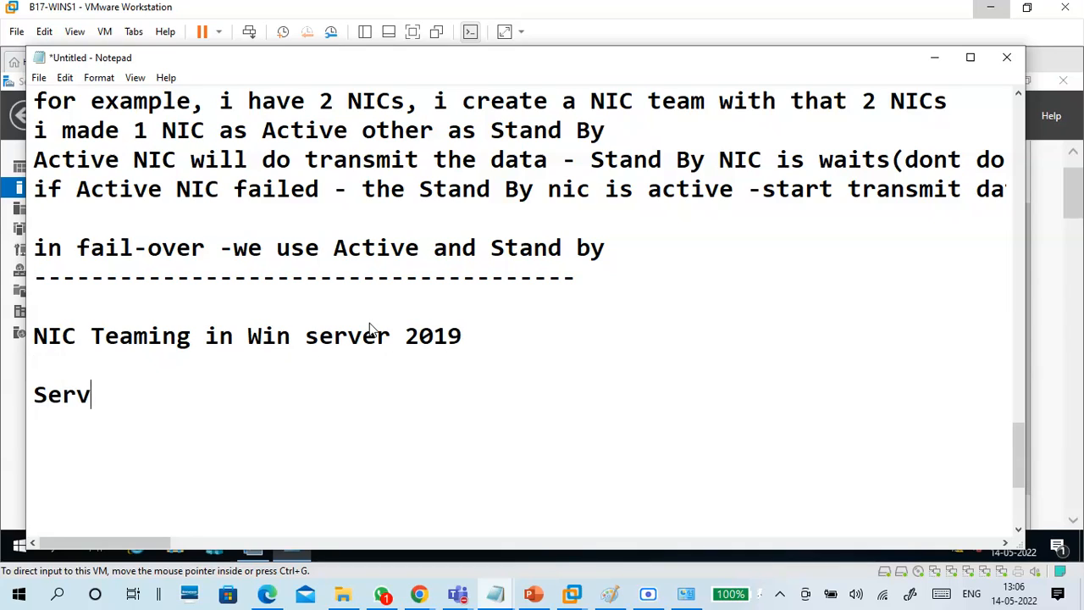
pyautogui.press('BackSpace')
pyautogui.press('BackSpace')
pyautogui.press('BackSpace')
pyautogui.write('er manager - local server')
pyautogui.press('Return')
pyautogui.press('Return')
pyautogui.write('4 nics')
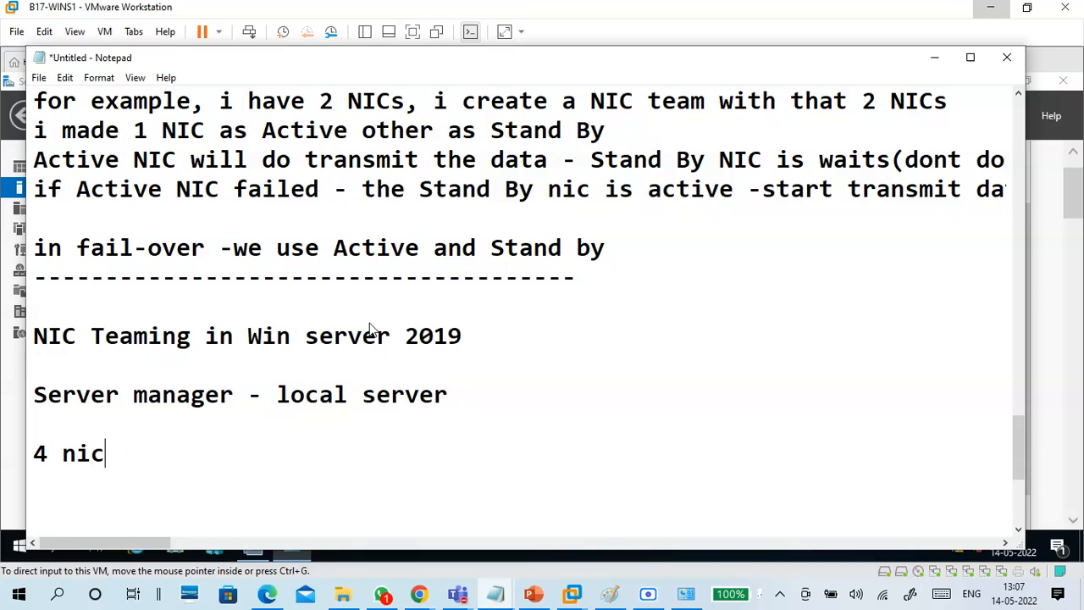
pyautogui.press('Return')
pyautogui.press('Return')
pyautogui.scroll(-2, 370, 329)
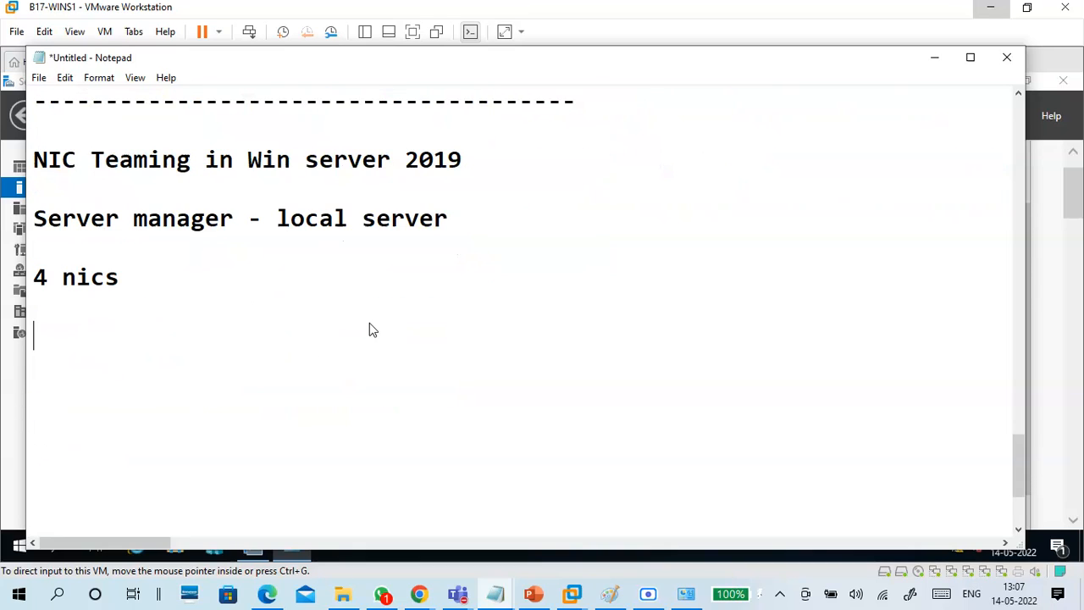
# Minimize Notepad and step through the guest's adapters, Ethernet0 to Ethernet4 and vEthernet (ExternalSwitch1).
pyautogui.click(935, 58)
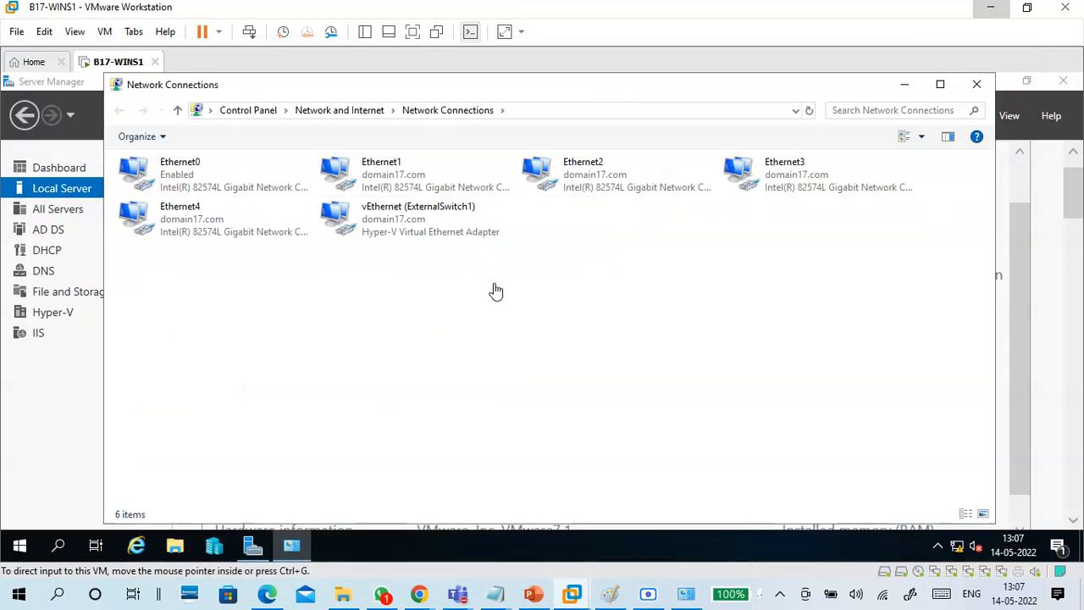
pyautogui.click(230, 186)
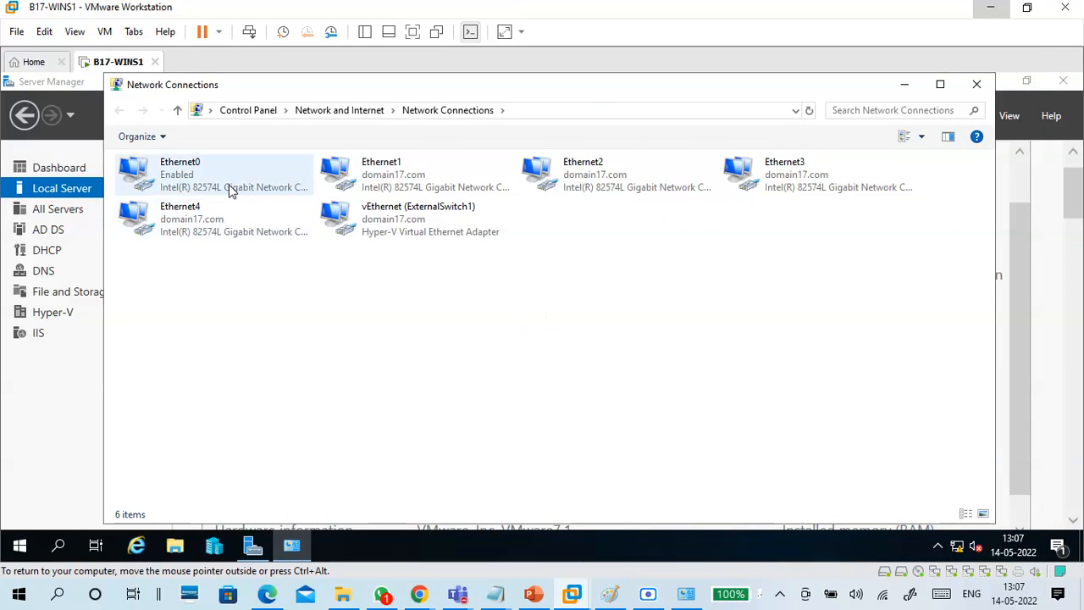
pyautogui.click(388, 236)
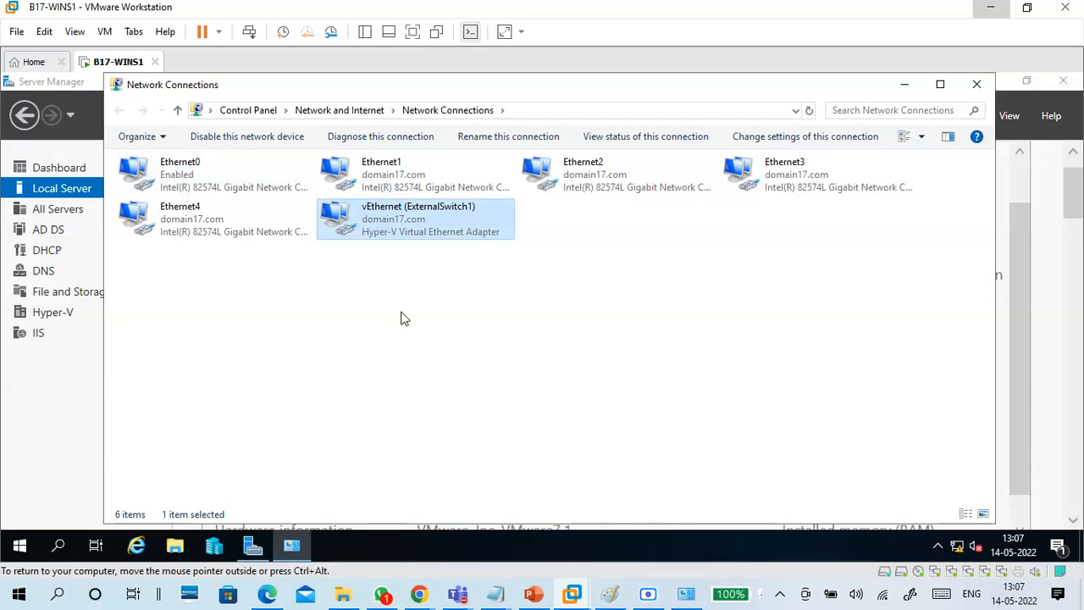
pyautogui.press('Up')
pyautogui.press('Right')
pyautogui.press('Right')
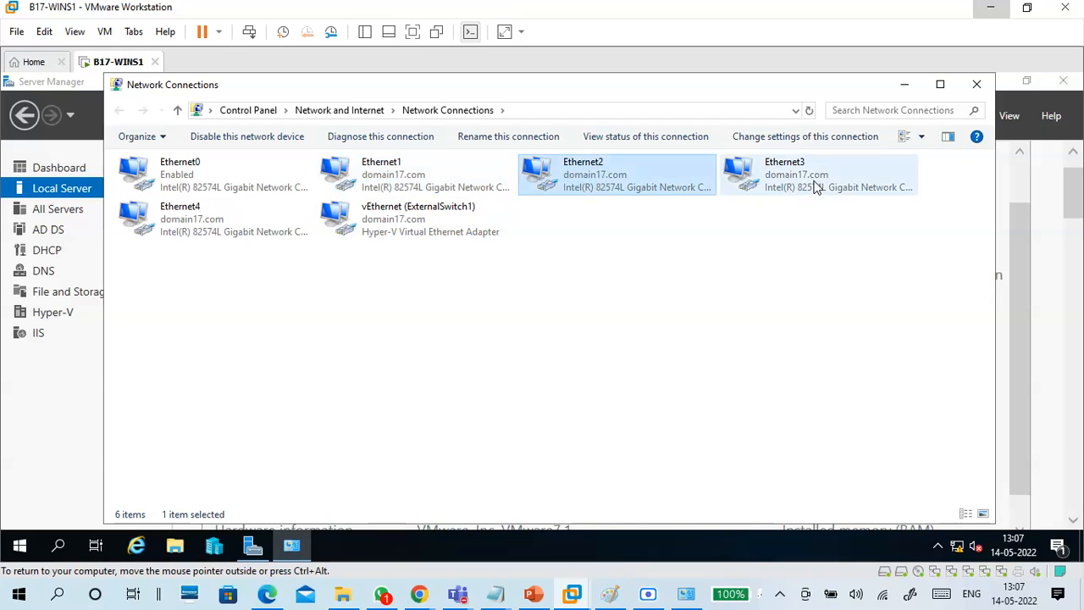
pyautogui.click(301, 235)
pyautogui.click(445, 167)
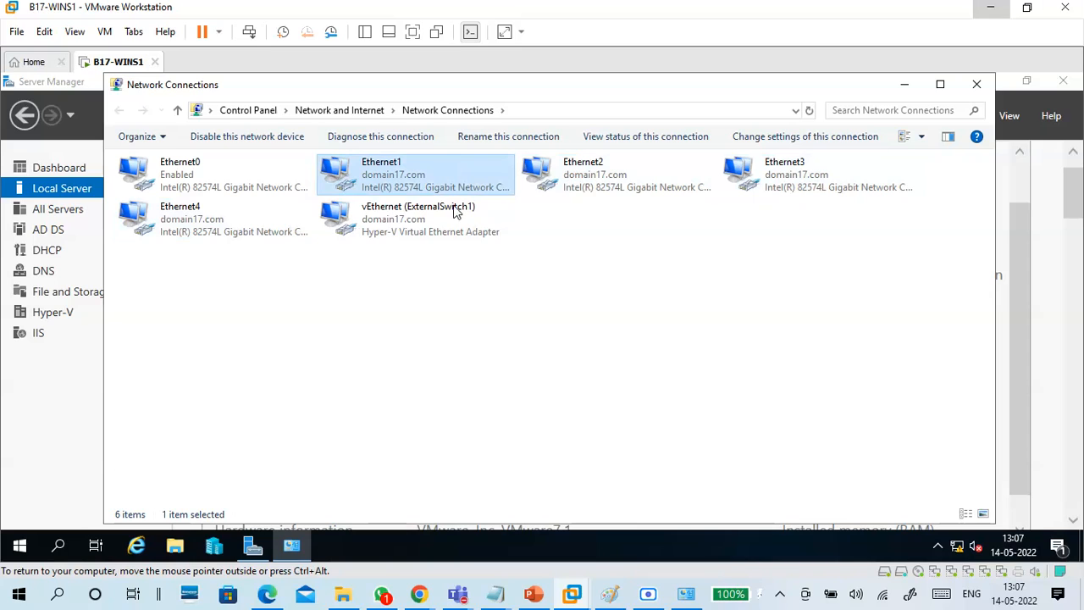
# Open Ethernet1's details: IPv4 172.16.0.17, DHCP enabled, plus physical address and description.
pyautogui.doubleClick(479, 187)
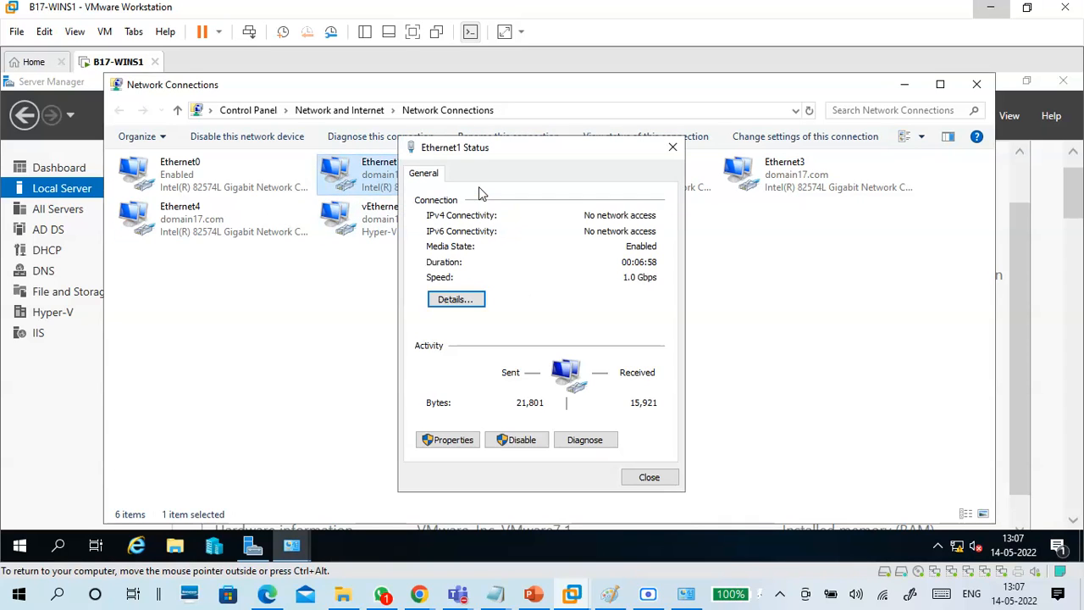
pyautogui.click(457, 301)
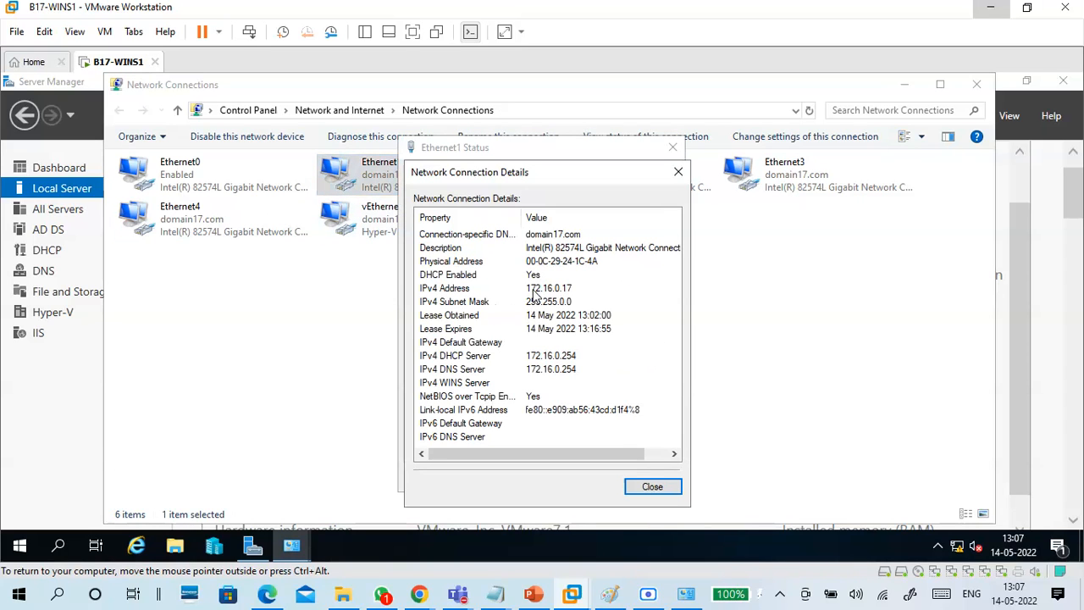
pyautogui.click(534, 292)
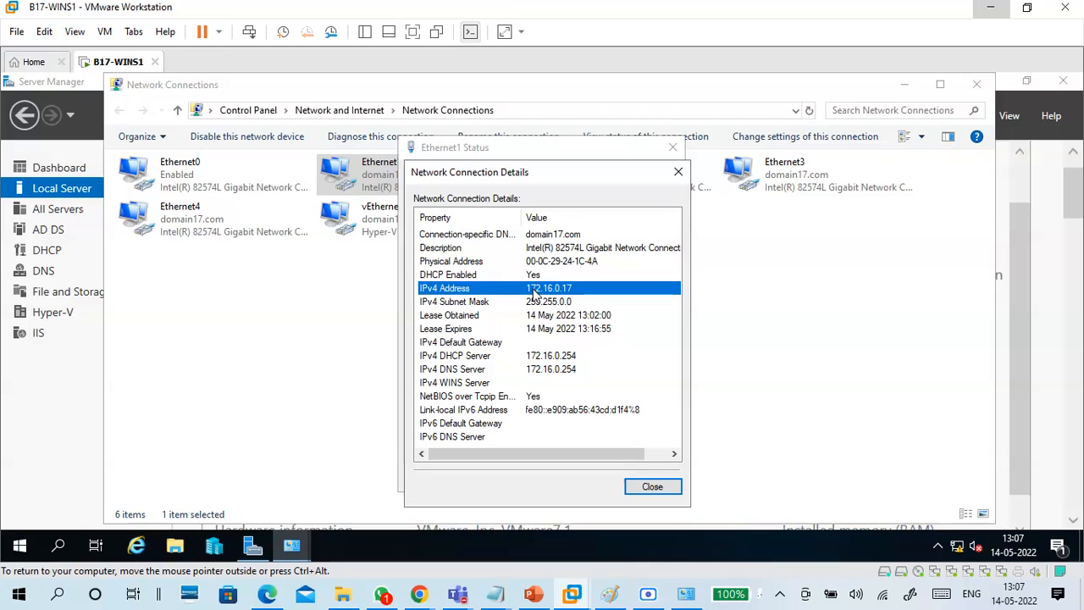
pyautogui.click(499, 276)
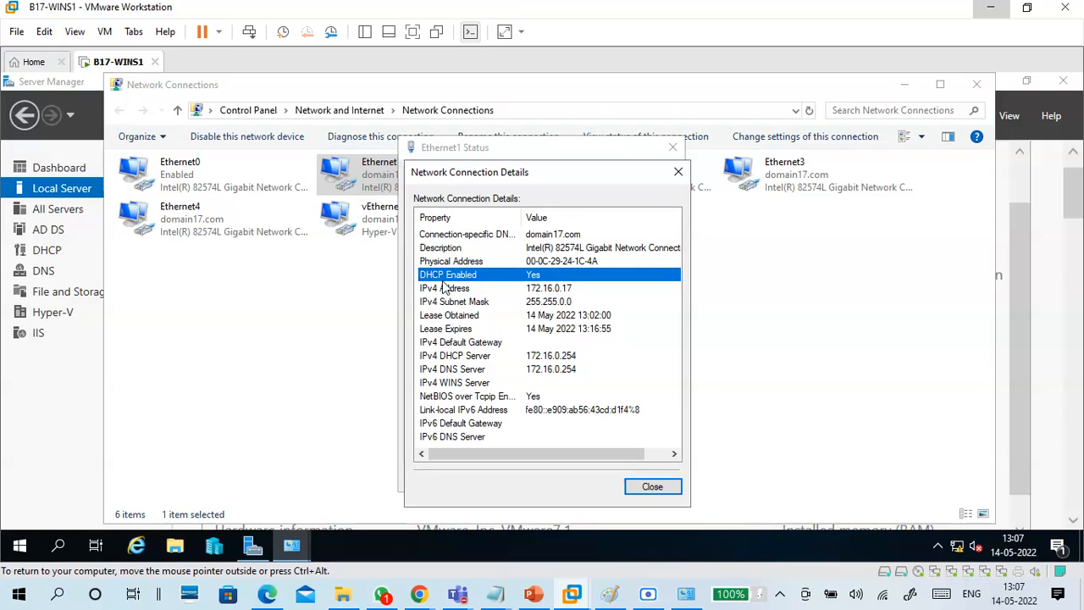
pyautogui.click(546, 289)
pyautogui.click(546, 276)
pyautogui.click(555, 263)
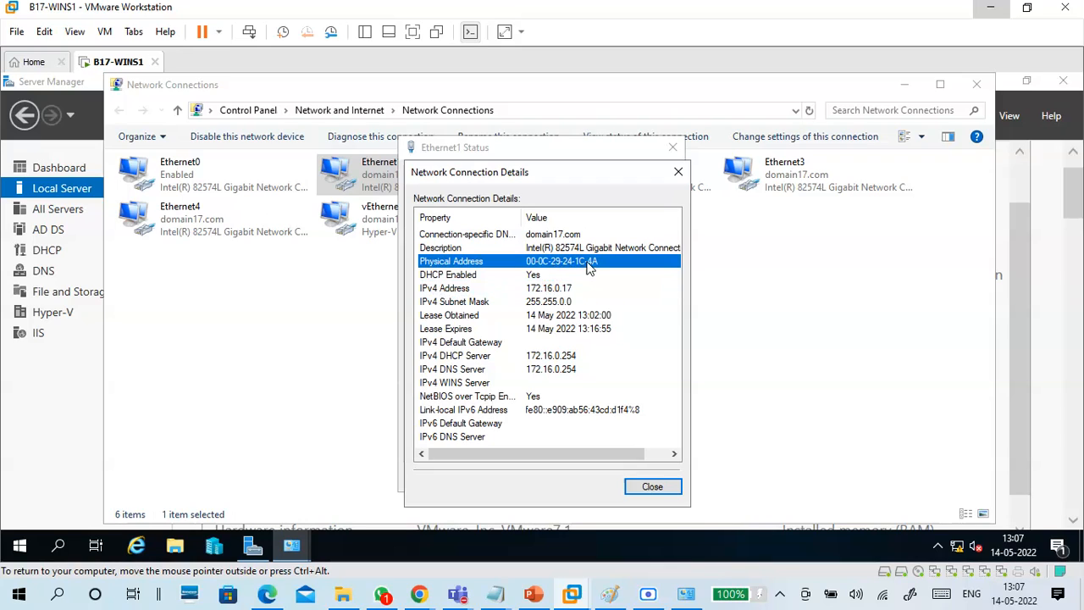
pyautogui.click(587, 250)
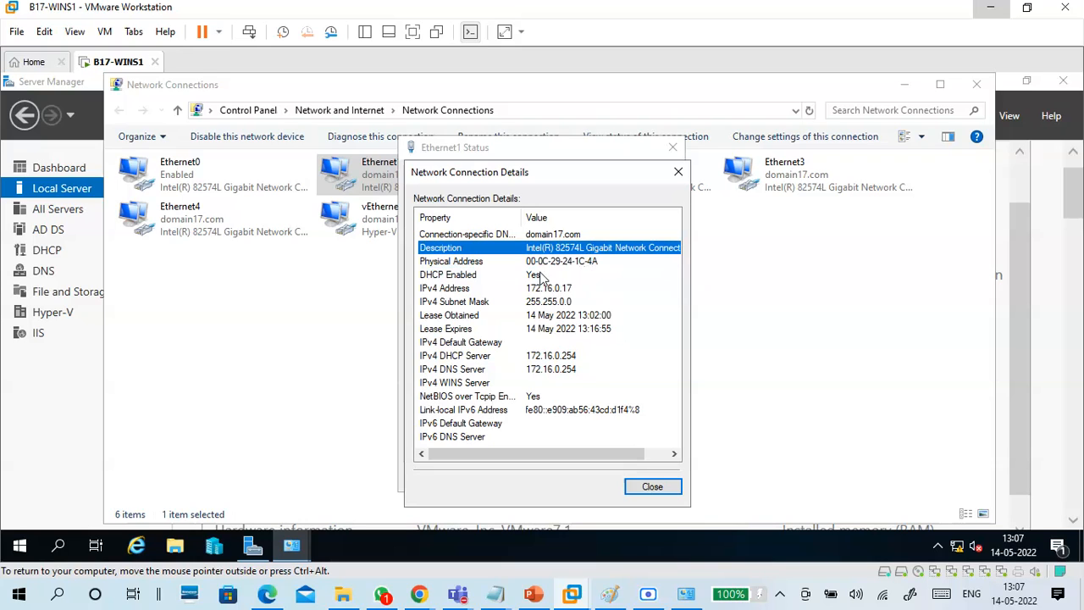
pyautogui.click(514, 290)
pyautogui.click(510, 279)
pyautogui.click(518, 290)
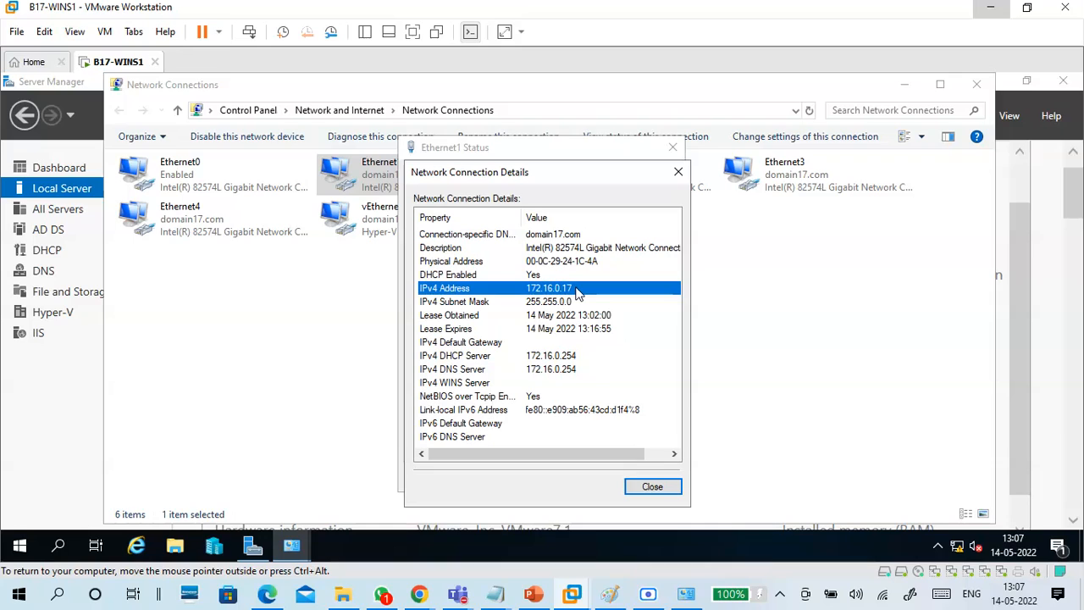
# Review Ethernet1's subnet mask 255.255.0.0, lease times, DHCP and DNS servers, then close its dialogs.
pyautogui.click(577, 305)
pyautogui.click(580, 317)
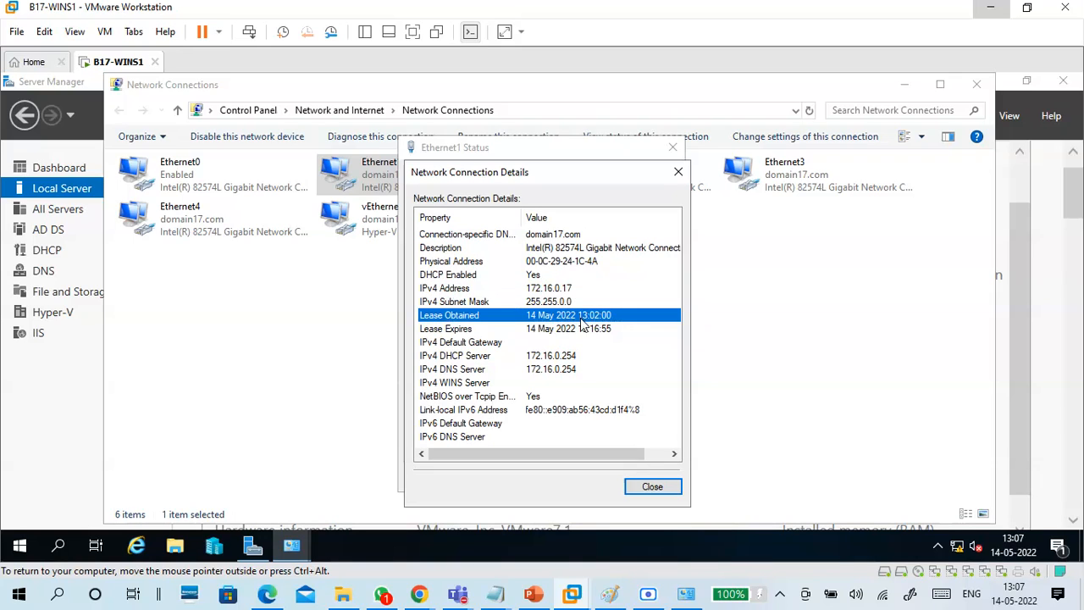
pyautogui.click(582, 330)
pyautogui.click(581, 358)
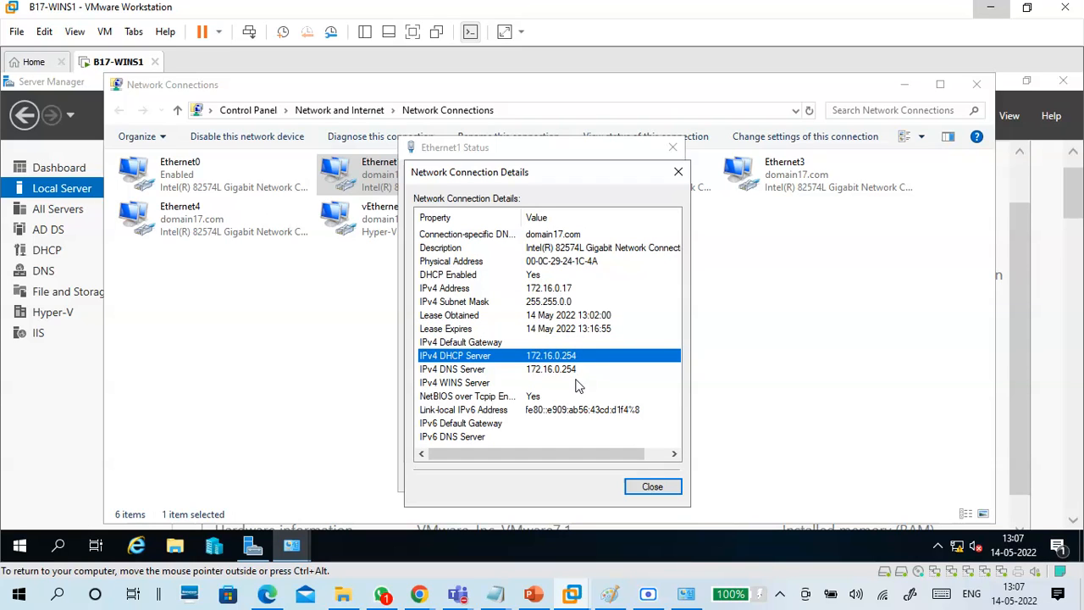
pyautogui.click(568, 370)
pyautogui.click(637, 486)
pyautogui.click(639, 483)
# Open Ethernet2's details: IPv4 172.16.0.18, DHCP enabled, description and physical address.
pyautogui.doubleClick(609, 180)
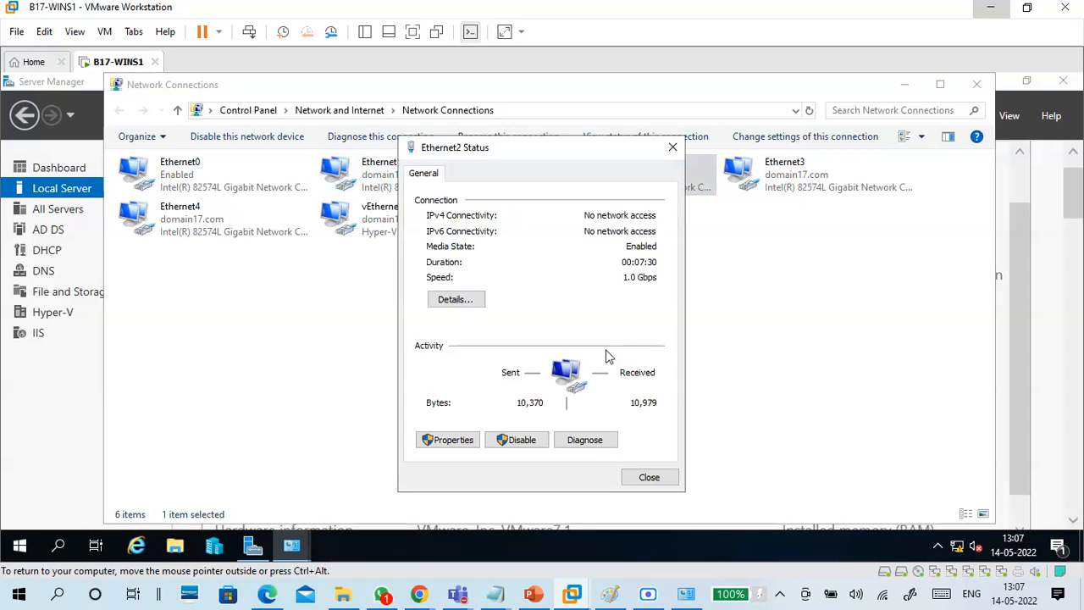
pyautogui.click(458, 301)
pyautogui.click(534, 290)
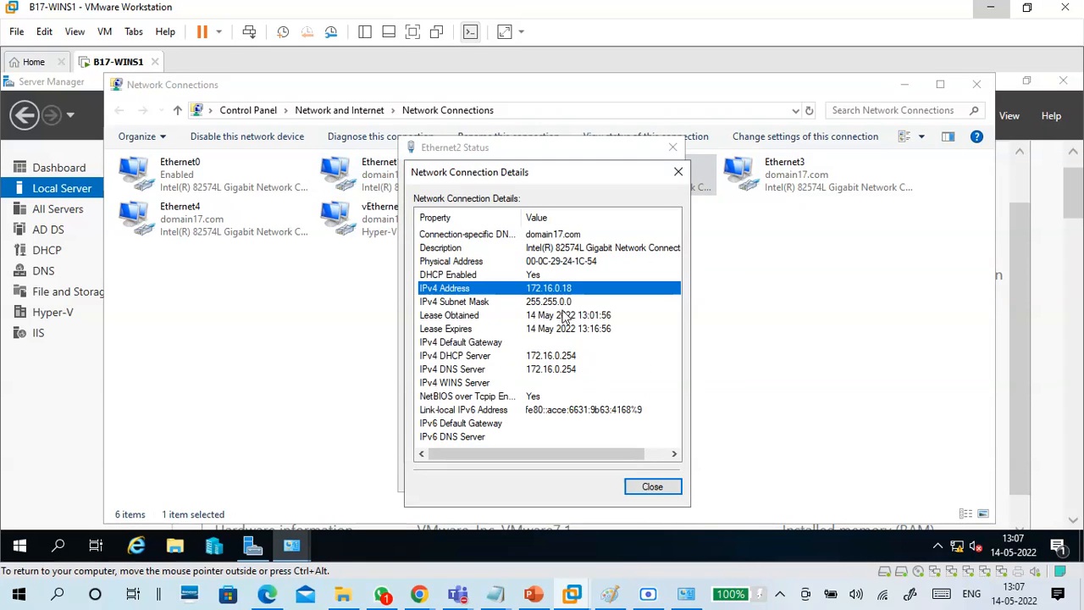
pyautogui.click(535, 276)
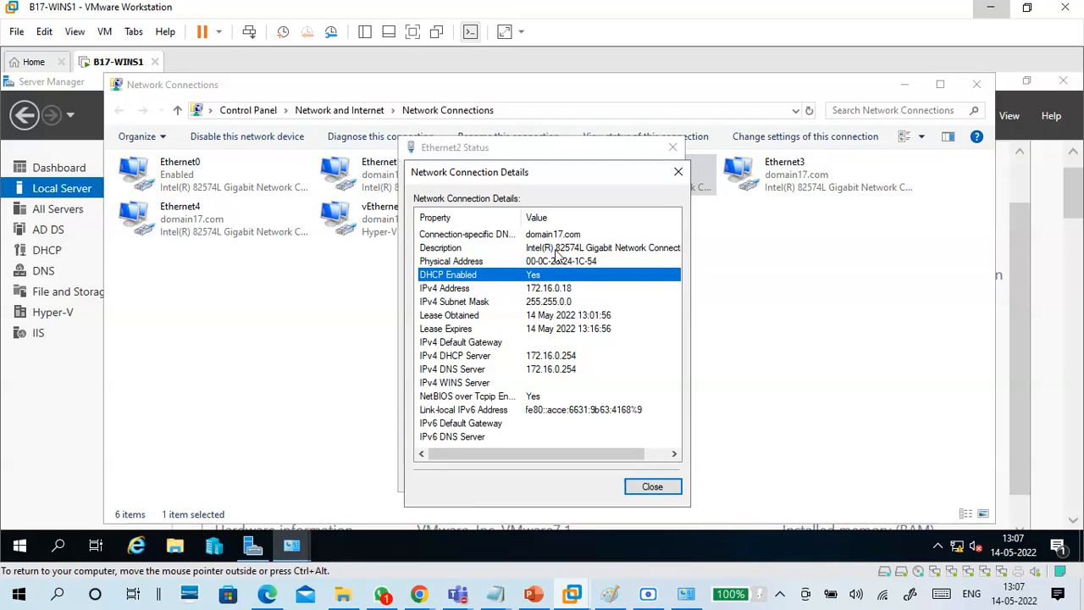
pyautogui.click(552, 251)
pyautogui.click(559, 264)
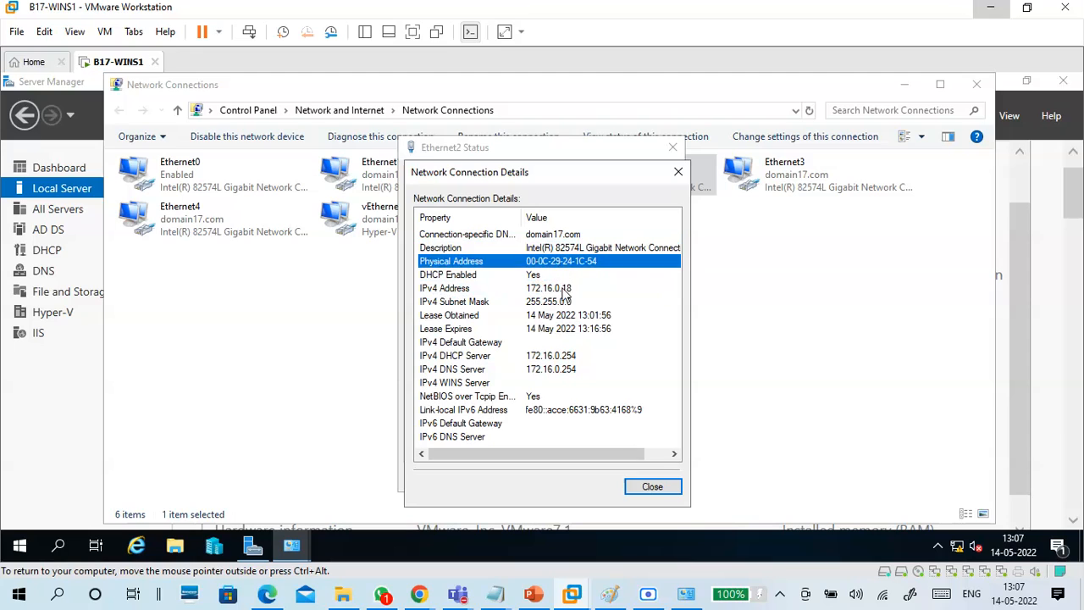
pyautogui.click(539, 277)
pyautogui.click(554, 288)
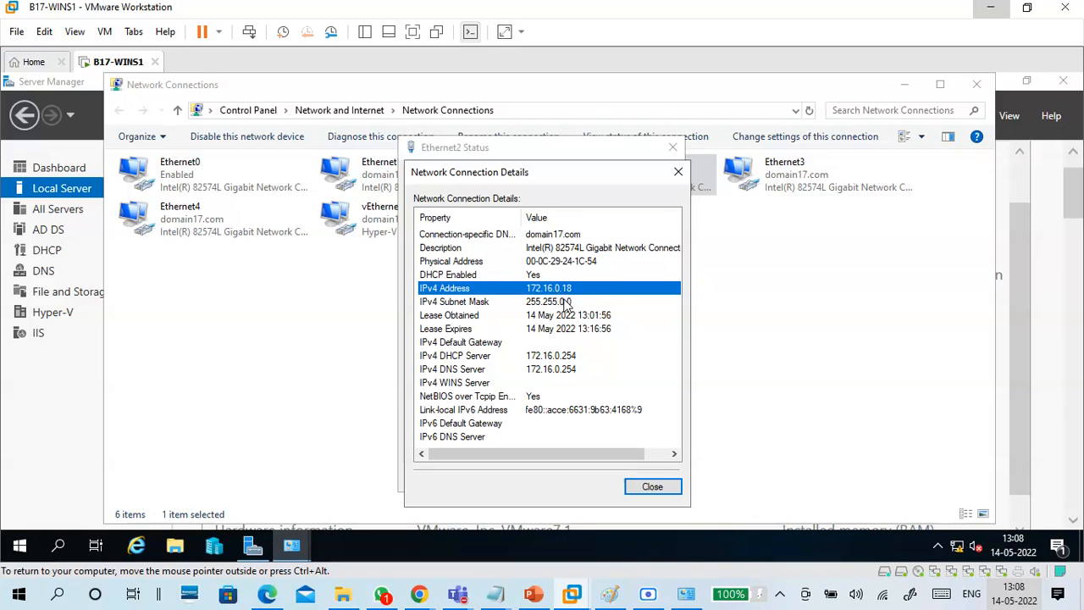
# Review Ethernet2's subnet mask, lease time, DHCP and DNS servers, then close its dialogs.
pyautogui.click(567, 302)
pyautogui.click(570, 316)
pyautogui.click(570, 355)
pyautogui.click(574, 370)
pyautogui.click(646, 486)
pyautogui.click(647, 482)
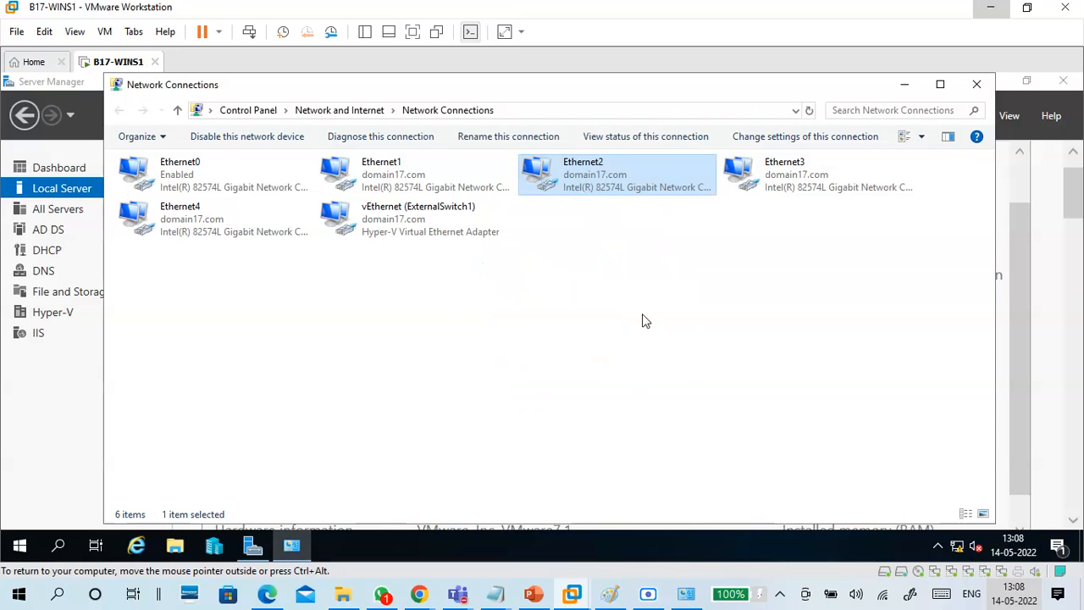
# Check Ethernet3's details (172.16.0.19, mask 255.255.0.0, lease times), close them, and open the guest Start menu.
pyautogui.doubleClick(794, 191)
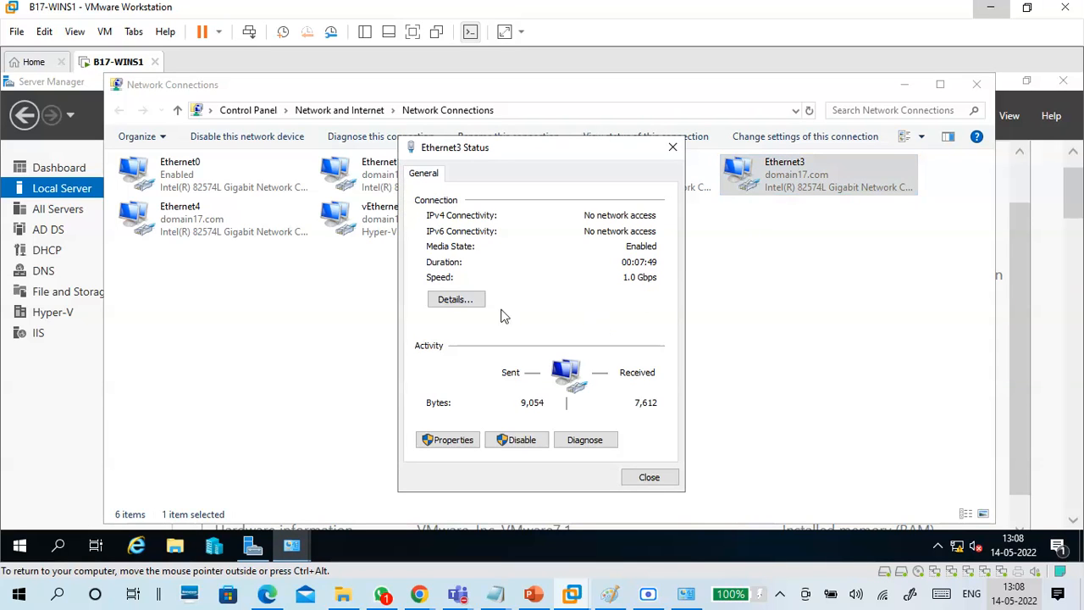
pyautogui.click(471, 304)
pyautogui.click(555, 290)
pyautogui.click(554, 302)
pyautogui.click(554, 316)
pyautogui.click(555, 329)
pyautogui.click(645, 488)
pyautogui.click(648, 478)
pyautogui.click(639, 438)
pyautogui.press('super')
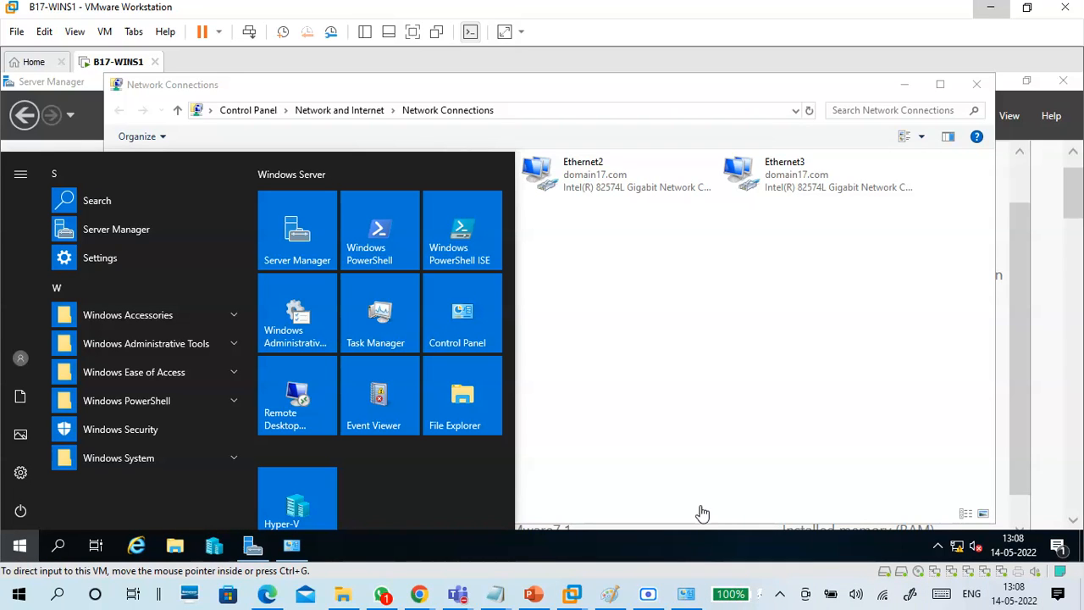
# Minimize the virtual machine and launch cmd from the host's Run box.
pyautogui.press('super+r')
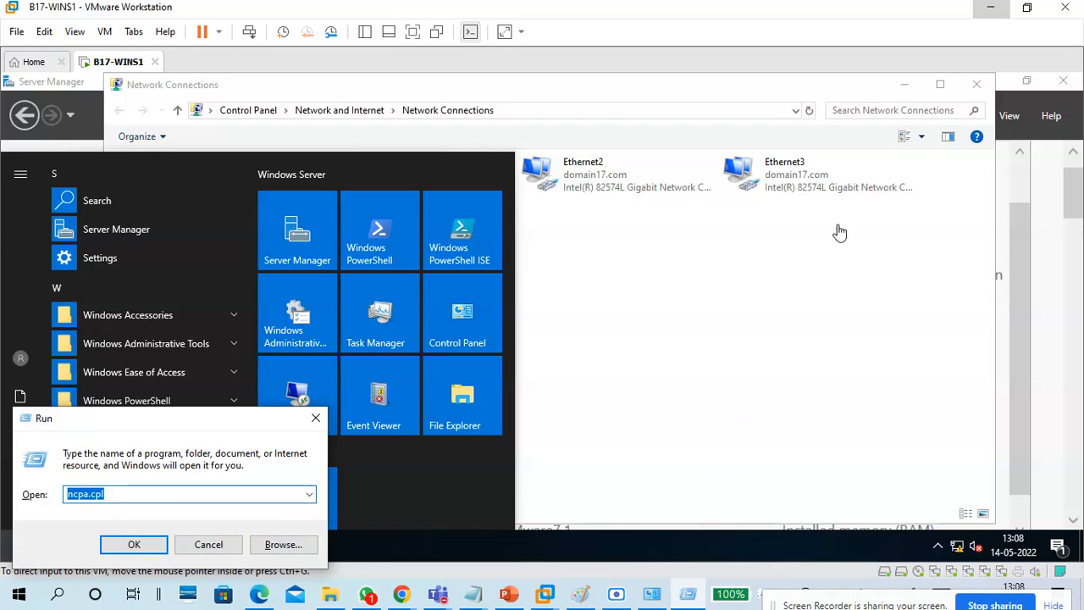
pyautogui.click(994, 11)
pyautogui.click(994, 11)
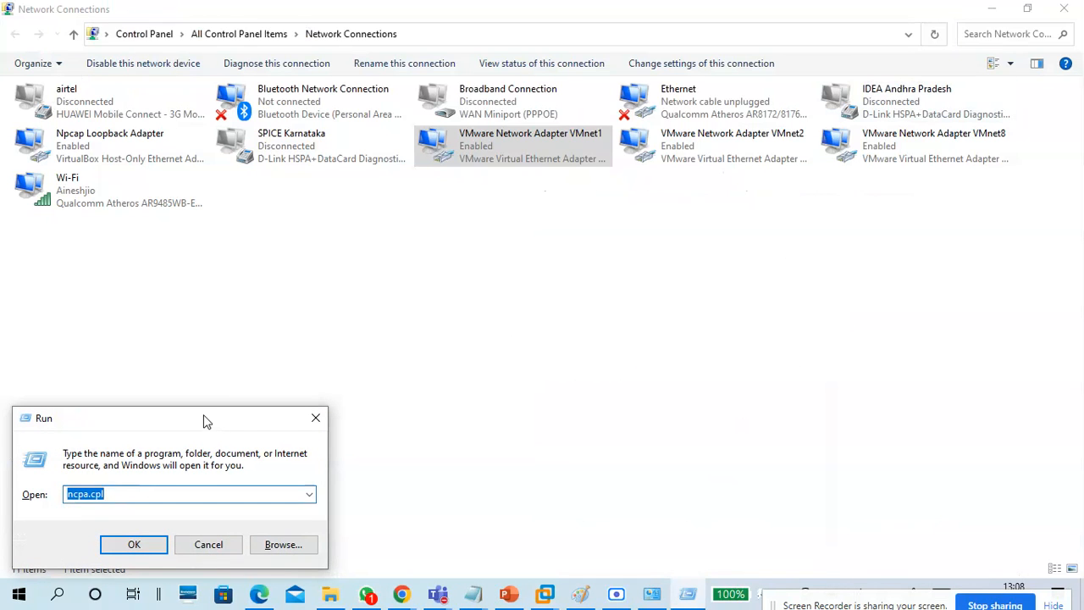
pyautogui.write('cmd')
pyautogui.press('Return')
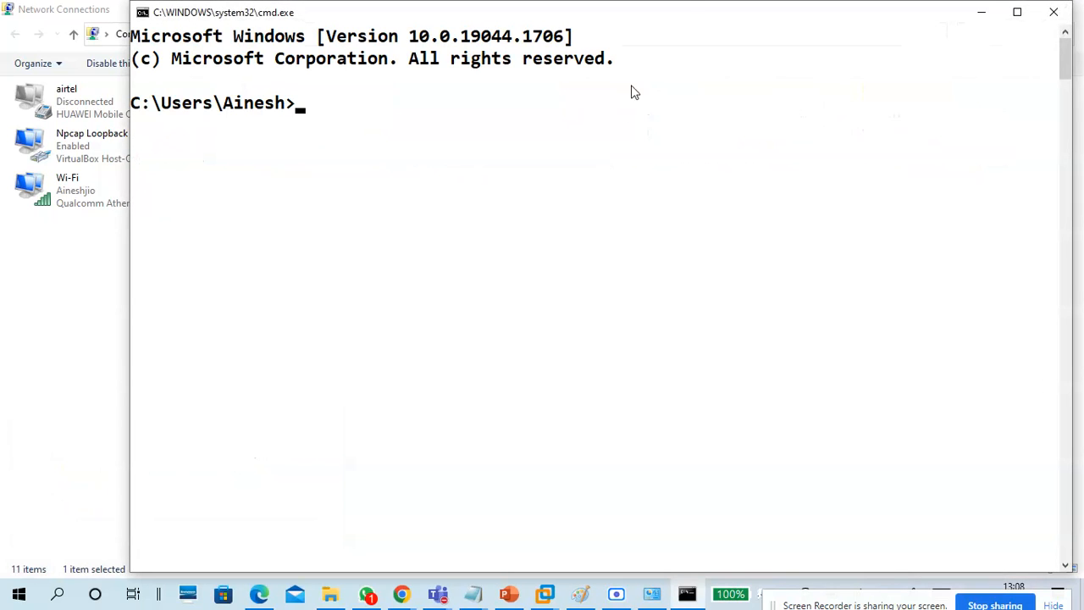
# Ping 172.16.0.17, 172.16.0.18 and 172.16.0.19 from the host Command Prompt.
pyautogui.moveTo(688, 12); pyautogui.dragTo(678, 144)
pyautogui.click(991, 10)
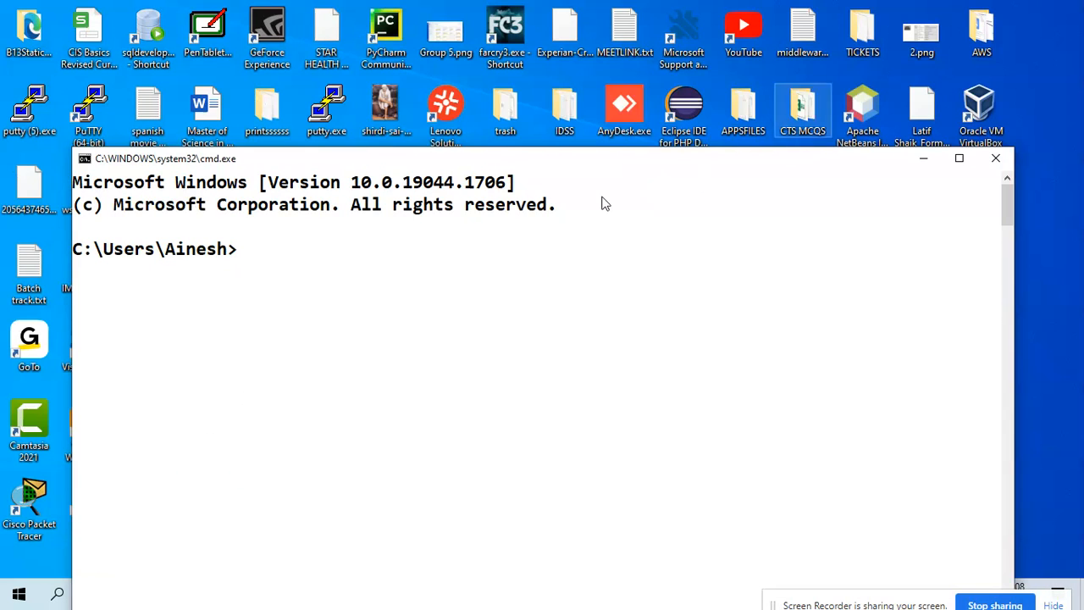
pyautogui.moveTo(508, 161); pyautogui.dragTo(548, 34)
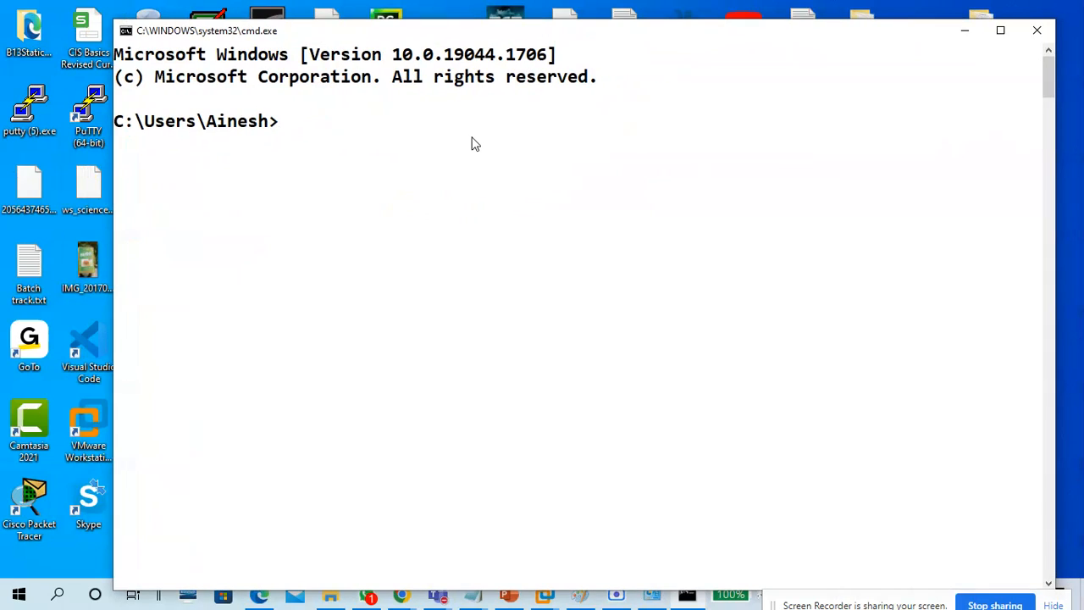
pyautogui.write('ping 172')
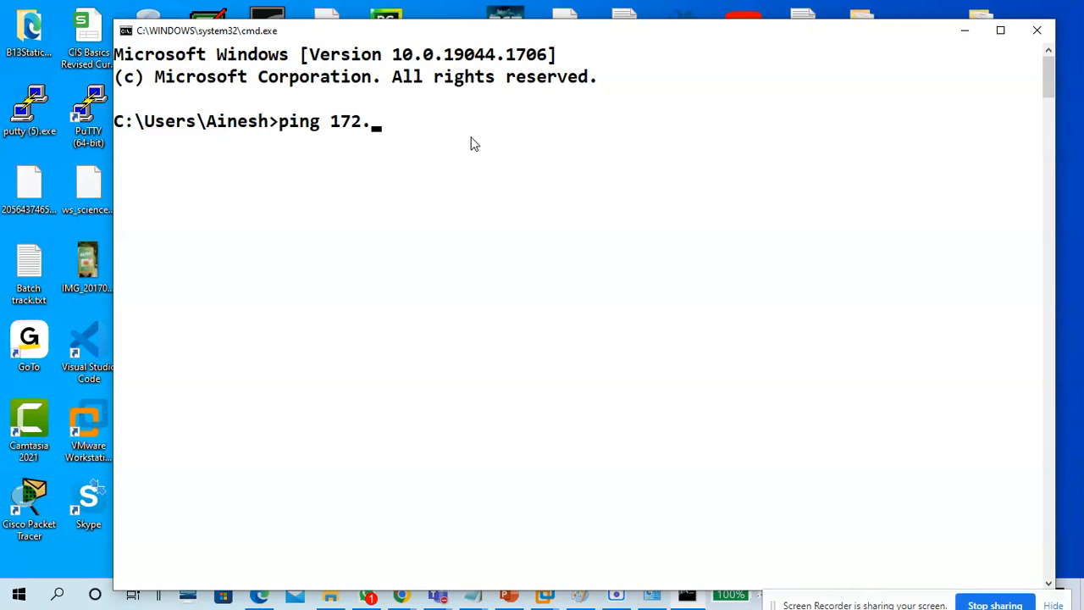
pyautogui.write('.16.0.17')
pyautogui.press('Return')
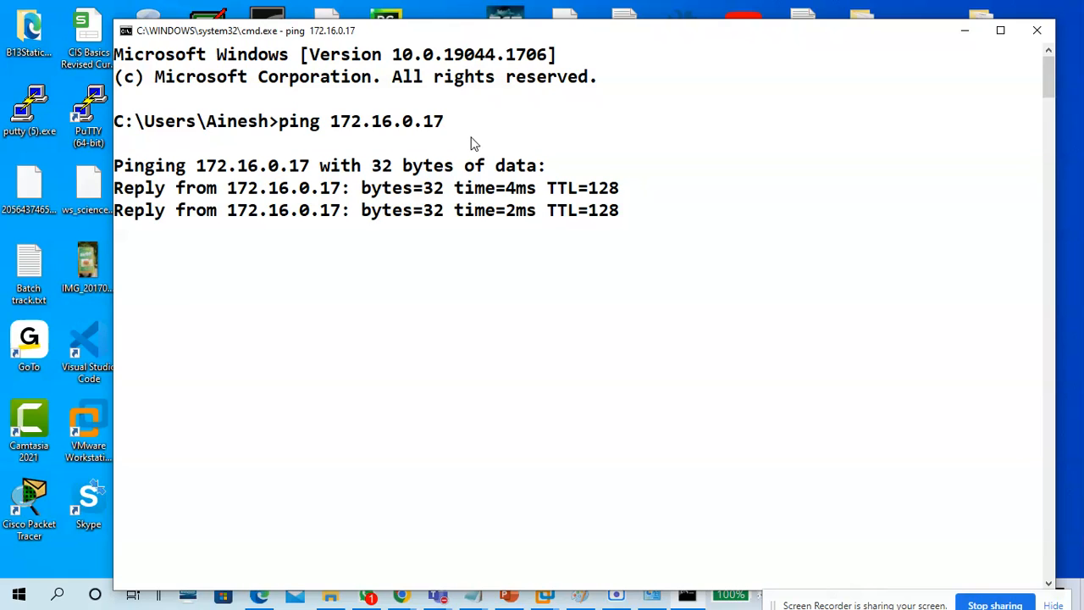
pyautogui.press('Up')
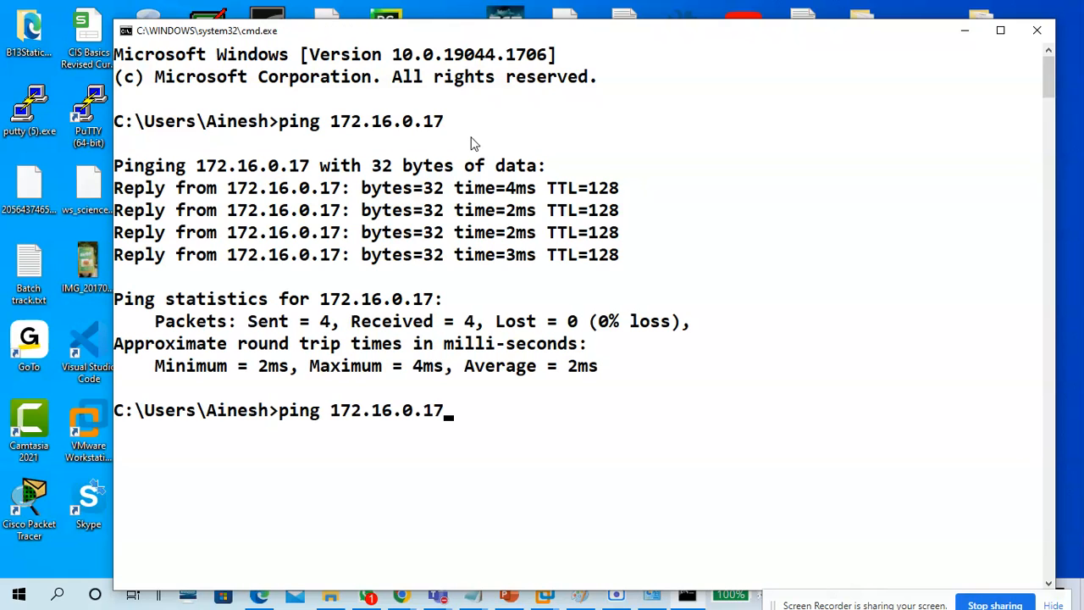
pyautogui.write('8')
pyautogui.press('Return')
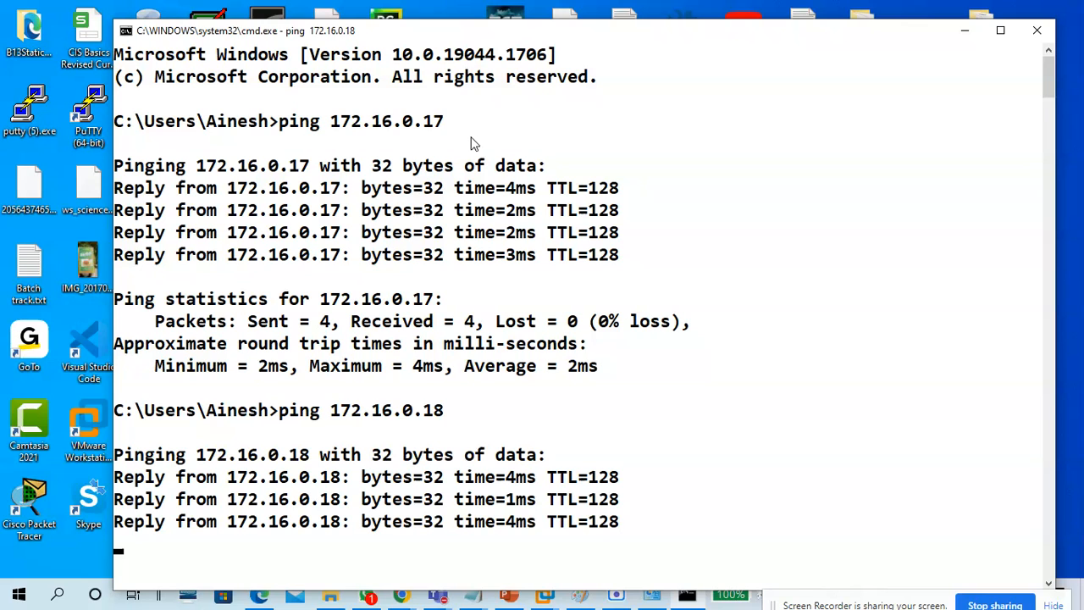
pyautogui.press('Up')
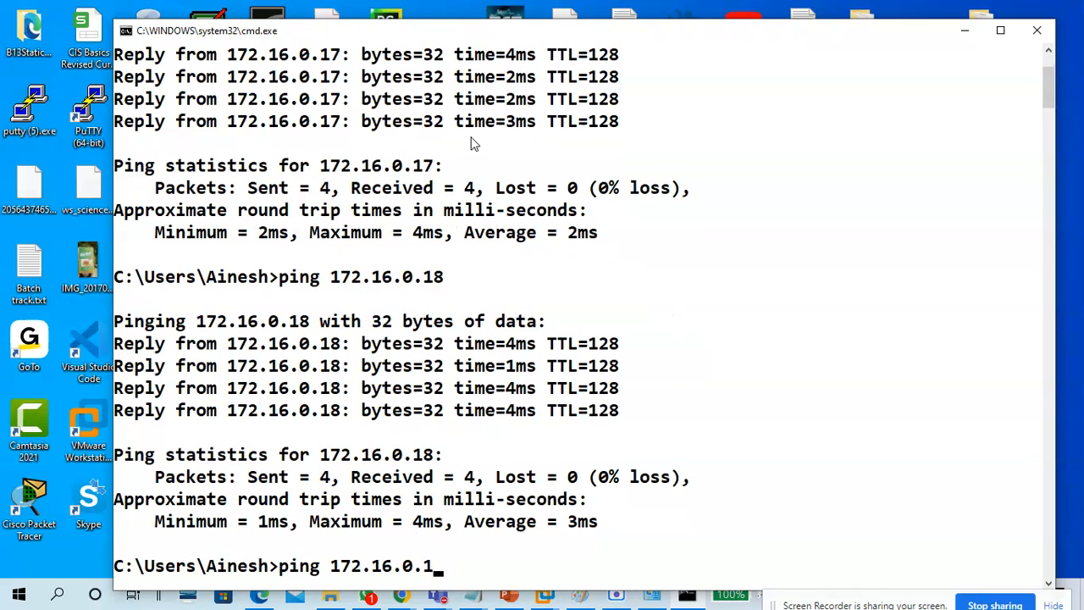
pyautogui.press('Return')
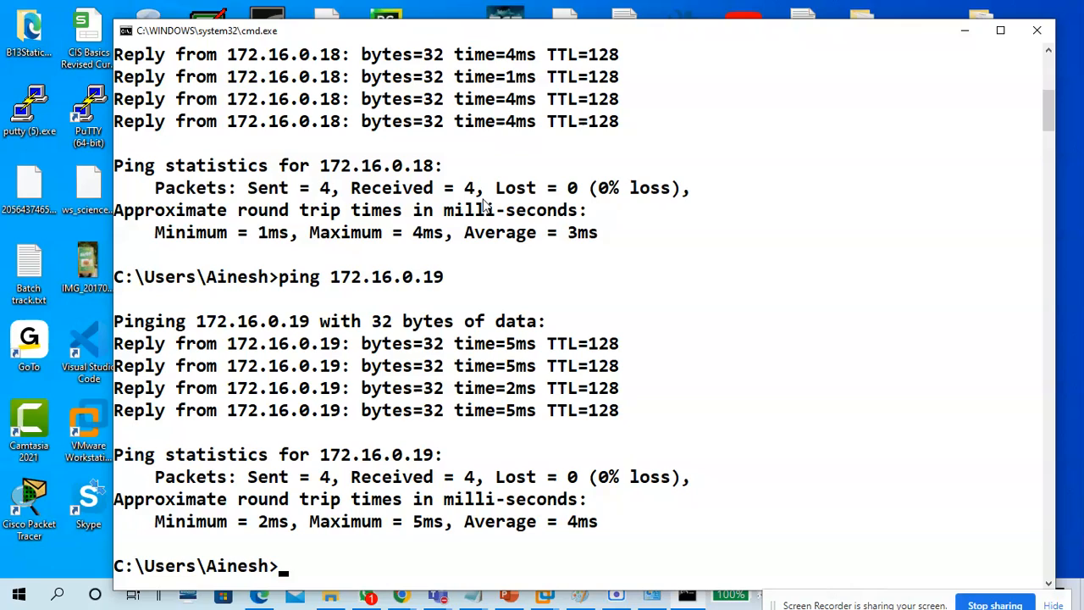
# Confirm the VMnet1 adapter's IPv4 address is 172.16.0.101, then close its dialogs.
pyautogui.click(964, 31)
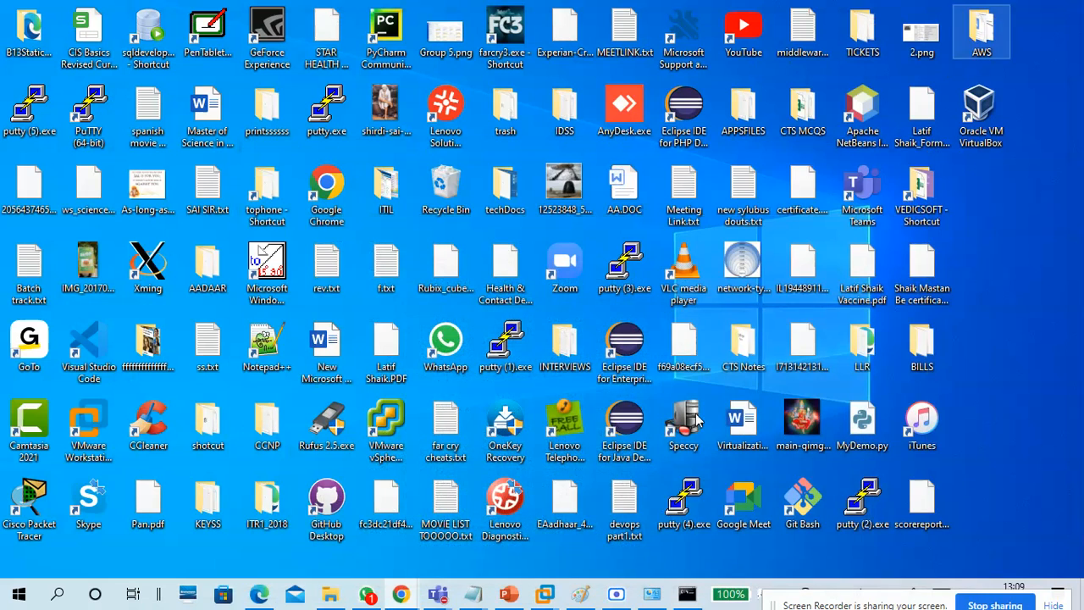
pyautogui.click(651, 593)
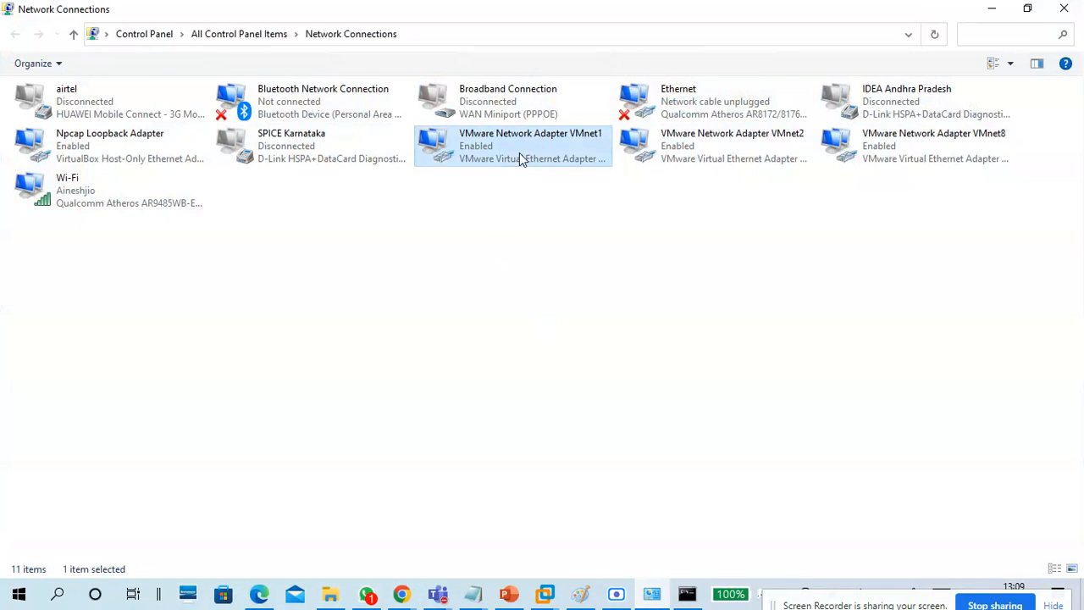
pyautogui.doubleClick(520, 155)
pyautogui.click(466, 282)
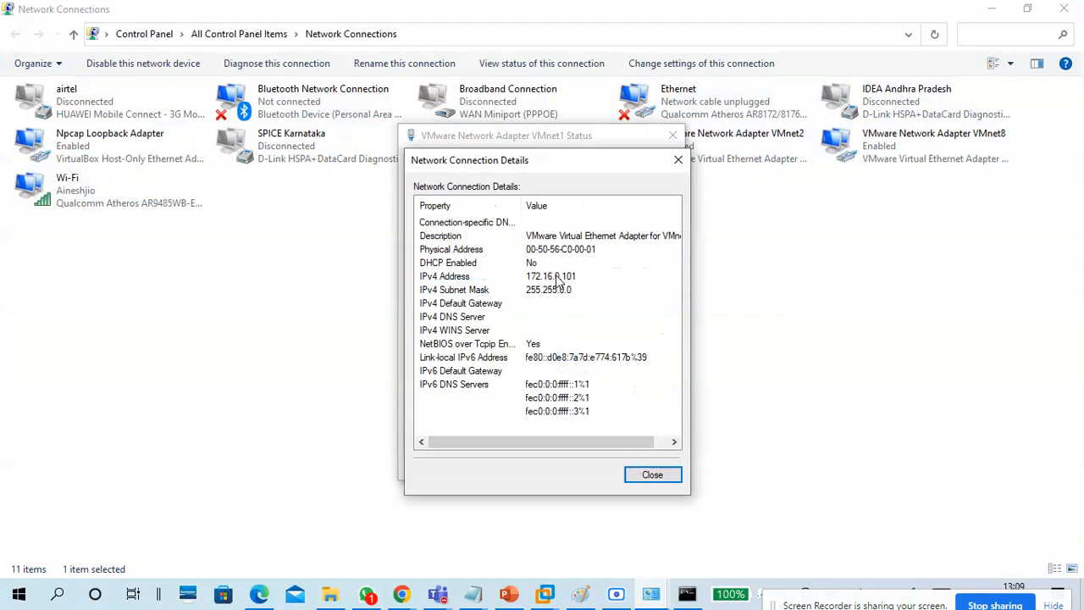
pyautogui.click(555, 277)
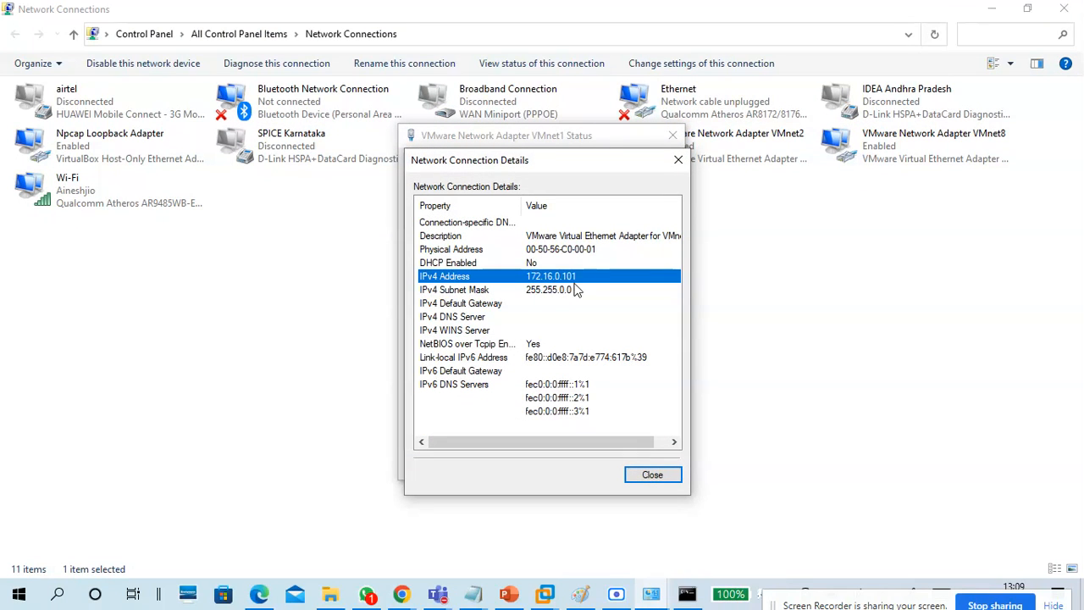
pyautogui.click(640, 475)
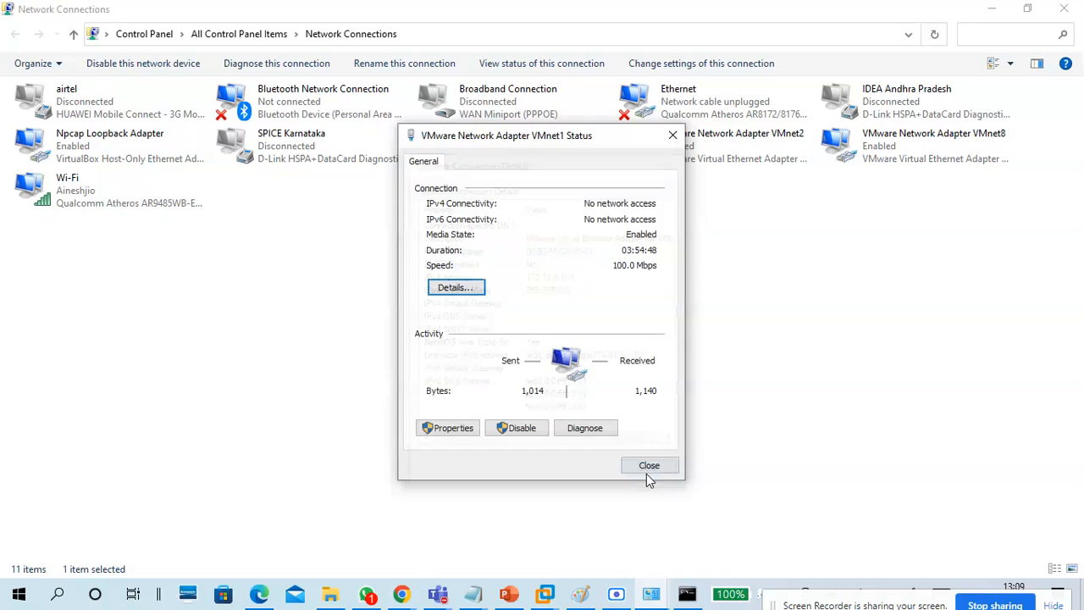
pyautogui.click(646, 471)
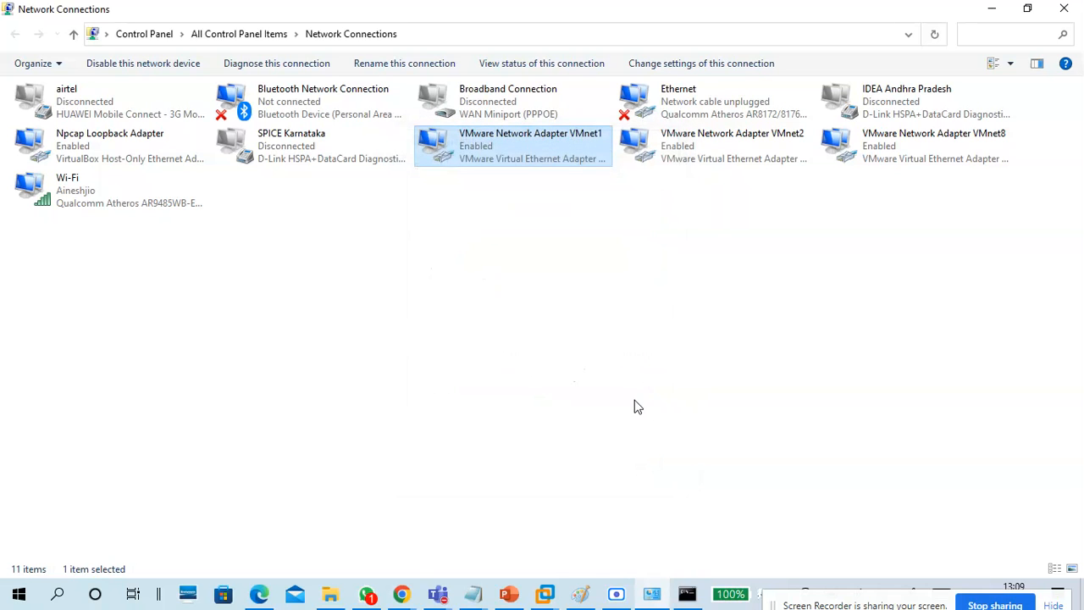
# Hide Network Connections and bring the Paint network diagram to the front.
pyautogui.click(583, 592)
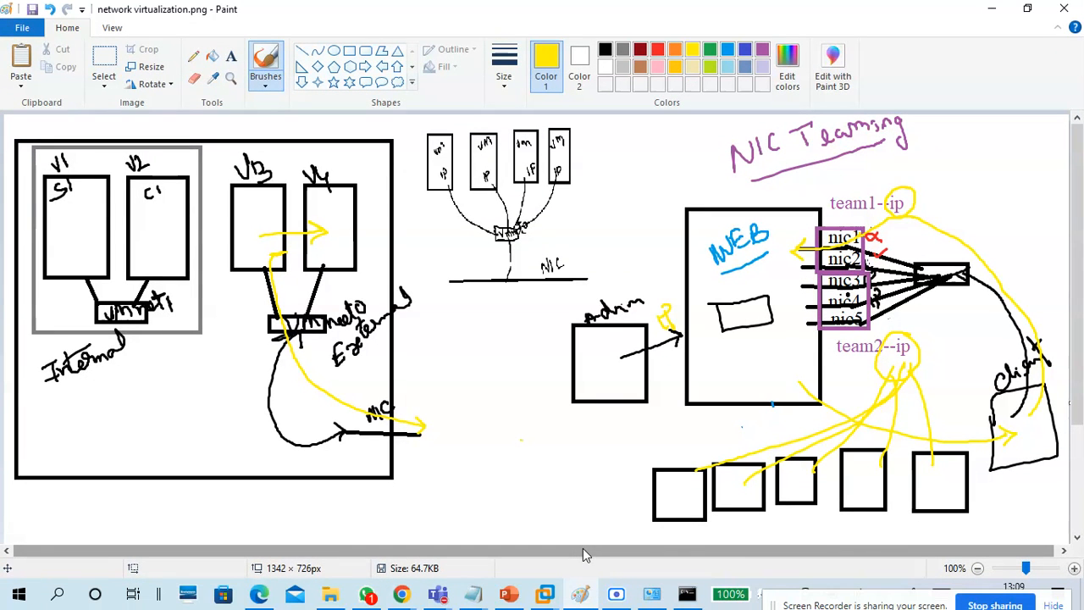
pyautogui.click(582, 593)
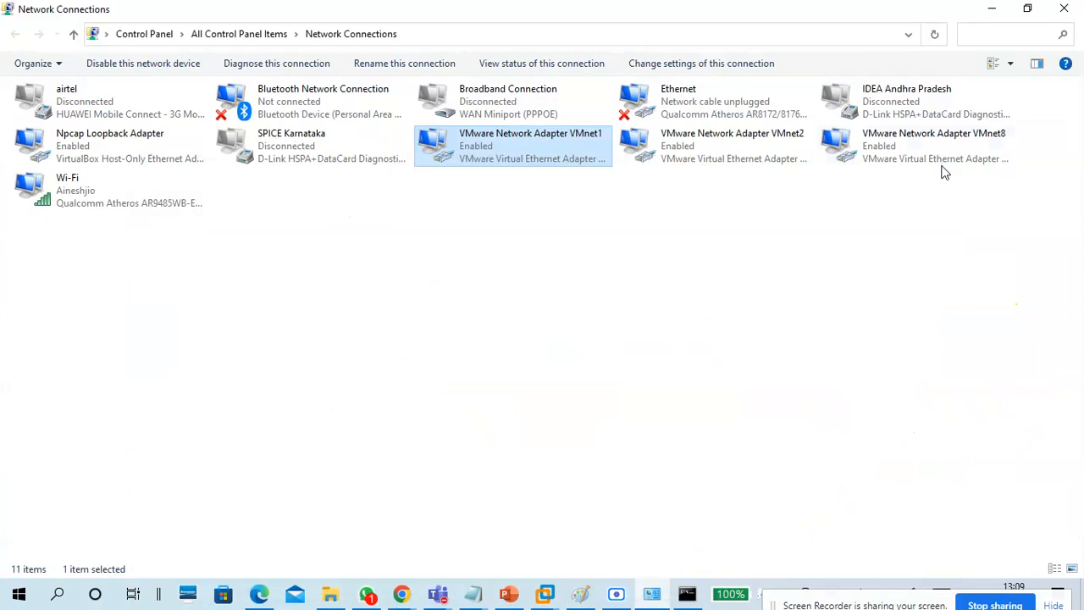
pyautogui.click(984, 15)
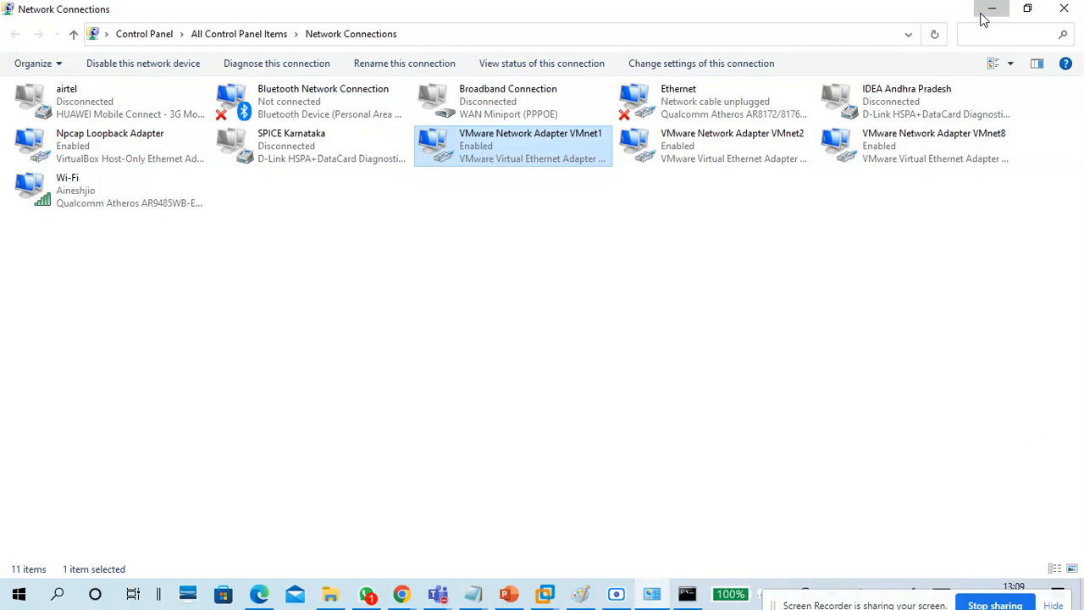
pyautogui.click(581, 593)
# Start a new Paint picture, draw a tall rectangle and handwrite a label above it.
pyautogui.click(22, 28)
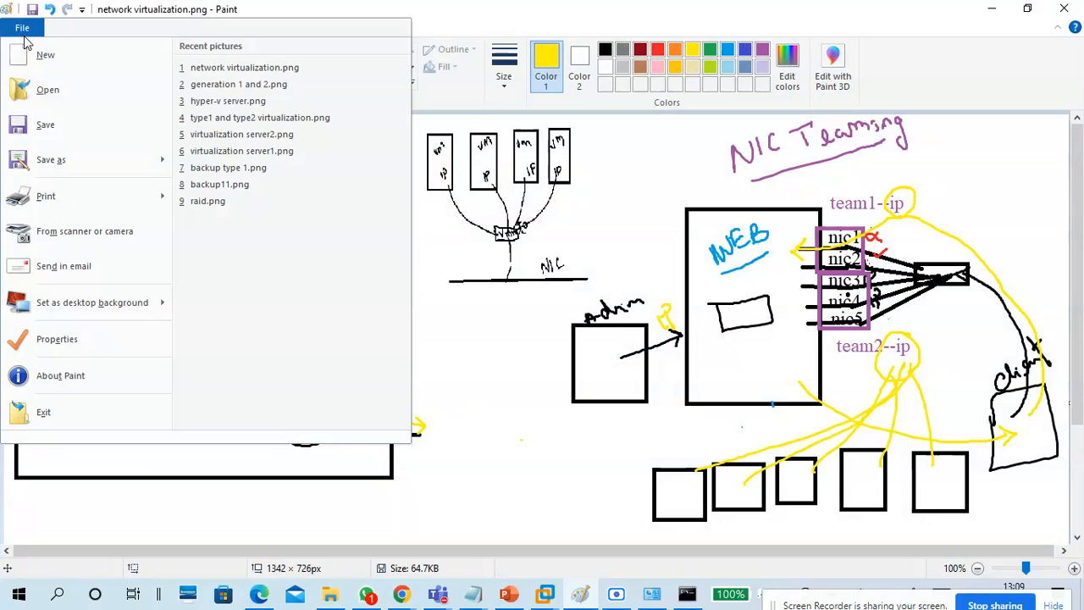
pyautogui.click(40, 55)
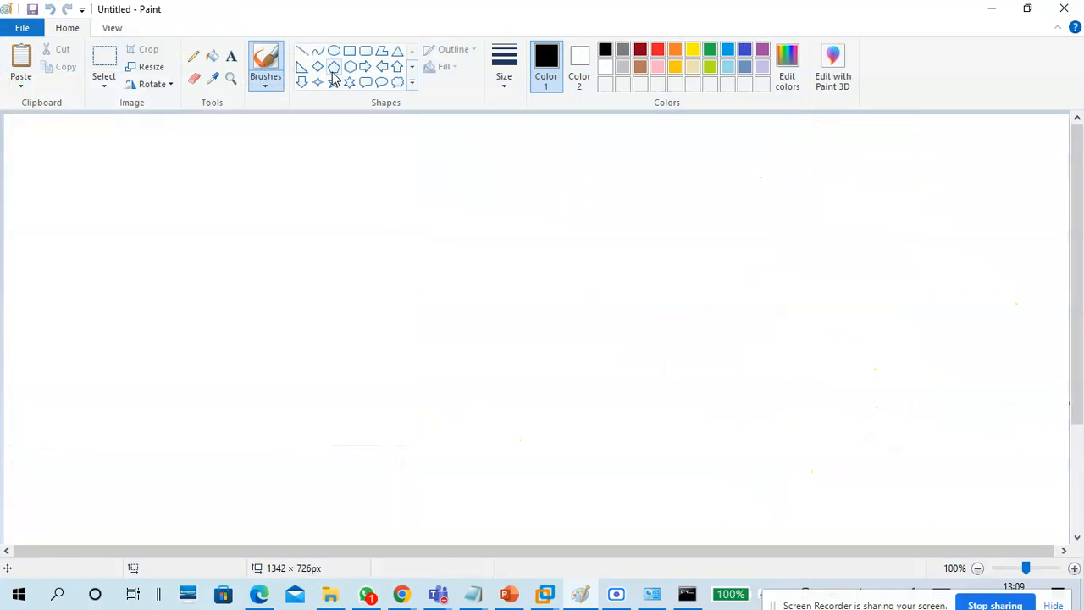
pyautogui.click(349, 50)
pyautogui.moveTo(68, 156); pyautogui.dragTo(207, 323)
pyautogui.moveTo(146, 250); pyautogui.dragTo(193, 264)
pyautogui.click(265, 78)
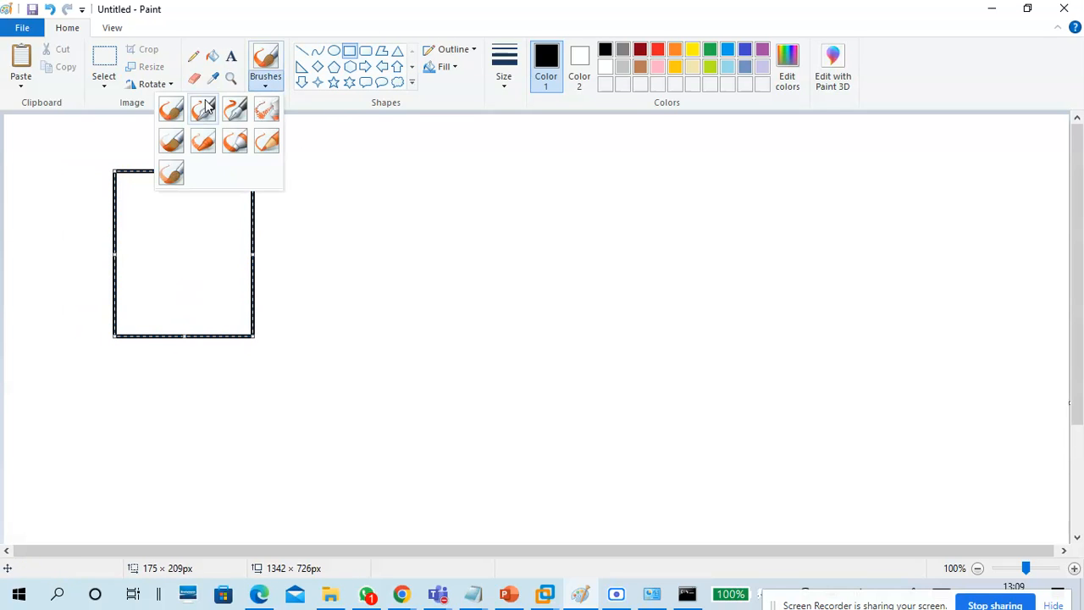
pyautogui.click(171, 110)
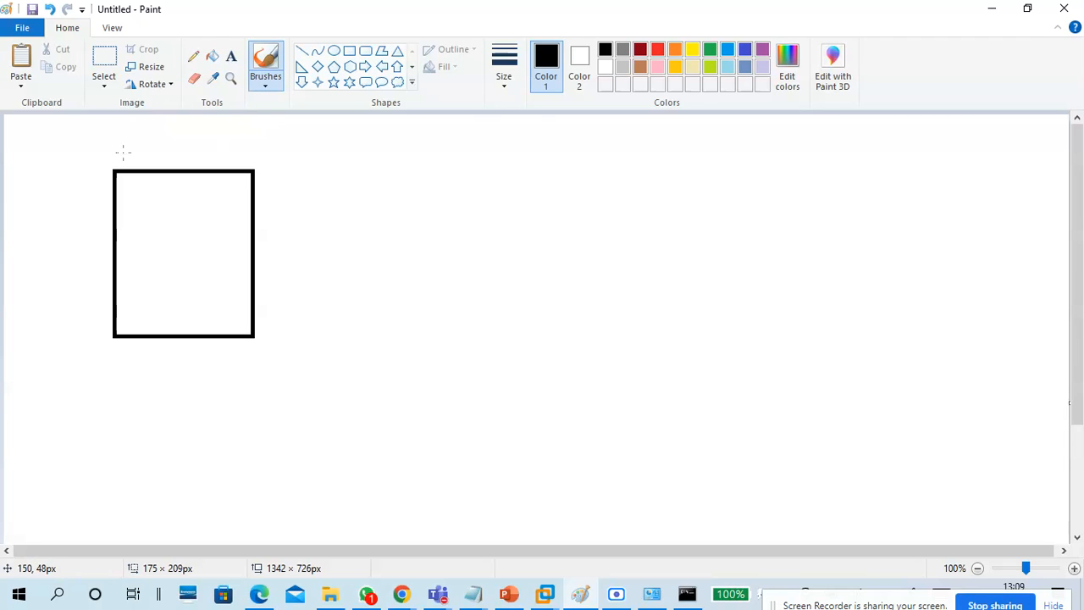
pyautogui.moveTo(132, 150); pyautogui.dragTo(127, 167)
pyautogui.click(301, 51)
pyautogui.moveTo(229, 253)
pyautogui.mouseDown()
pyautogui.moveTo(276, 249)
pyautogui.moveTo(252, 269)
pyautogui.moveTo(279, 272)
pyautogui.mouseUp()
pyautogui.hotkey('ctrl', 'z')
pyautogui.hotkey('ctrl', 'z')
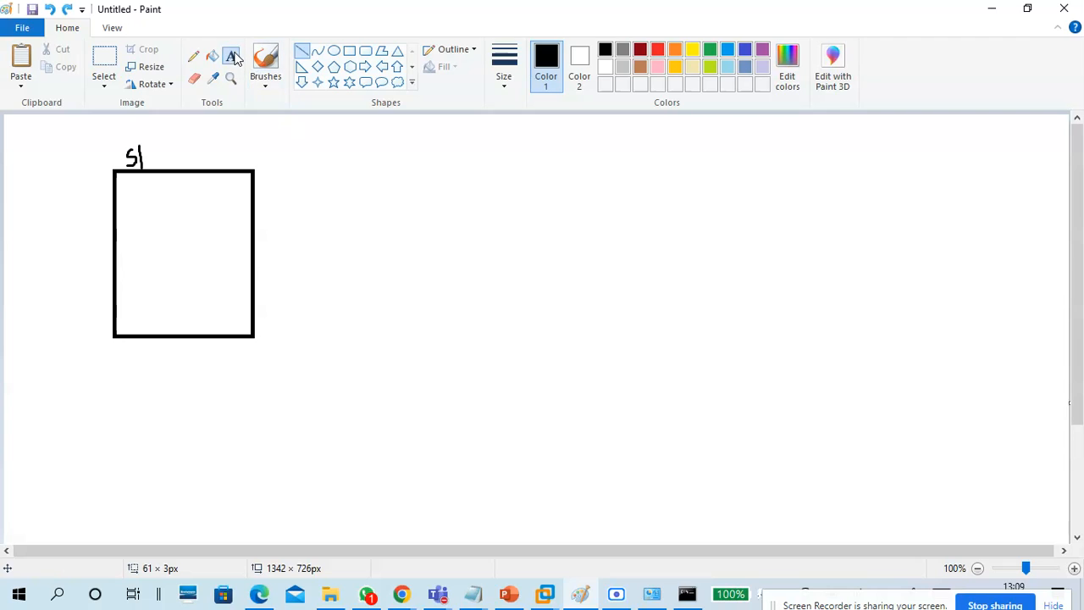
# Add stacked text labels nc0 through nc4 along the rectangle's right edge.
pyautogui.click(233, 57)
pyautogui.click(242, 224)
pyautogui.write('nc')
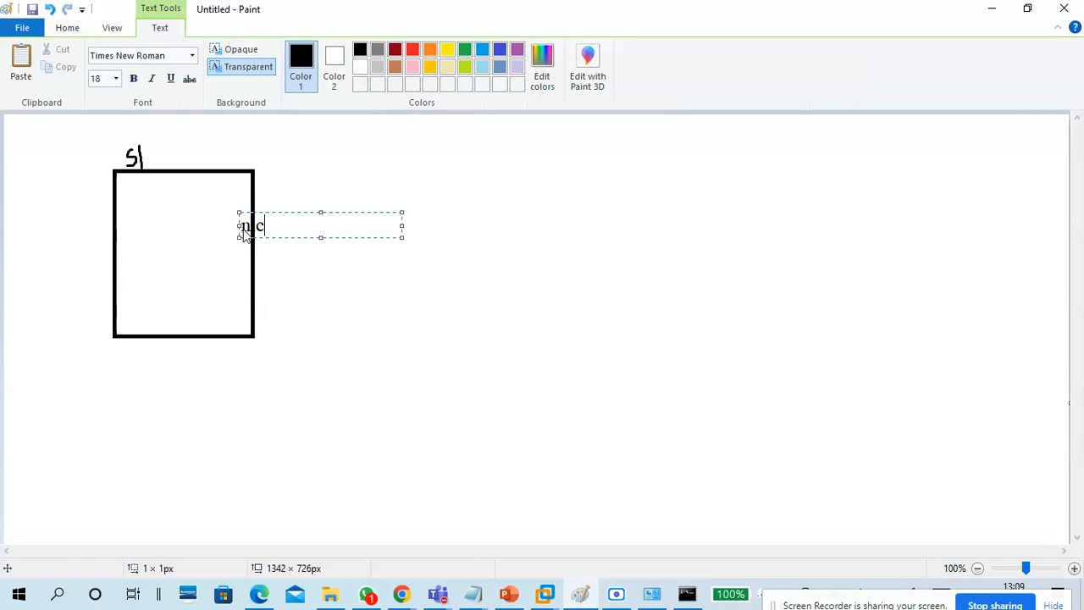
pyautogui.write('0')
pyautogui.press('Return')
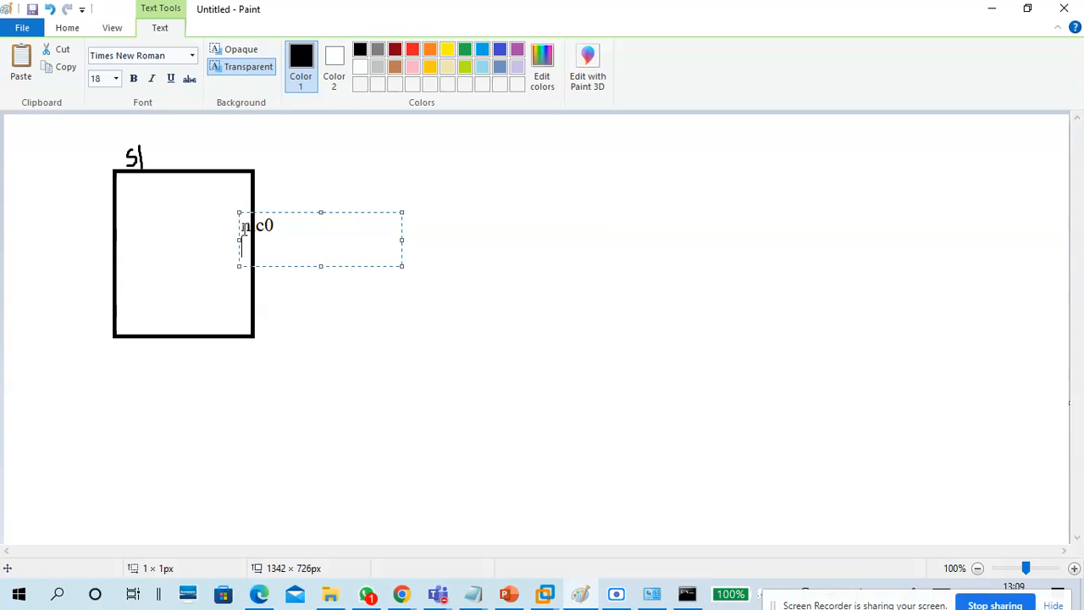
pyautogui.write('nc1')
pyautogui.press('Return')
pyautogui.write('nc2')
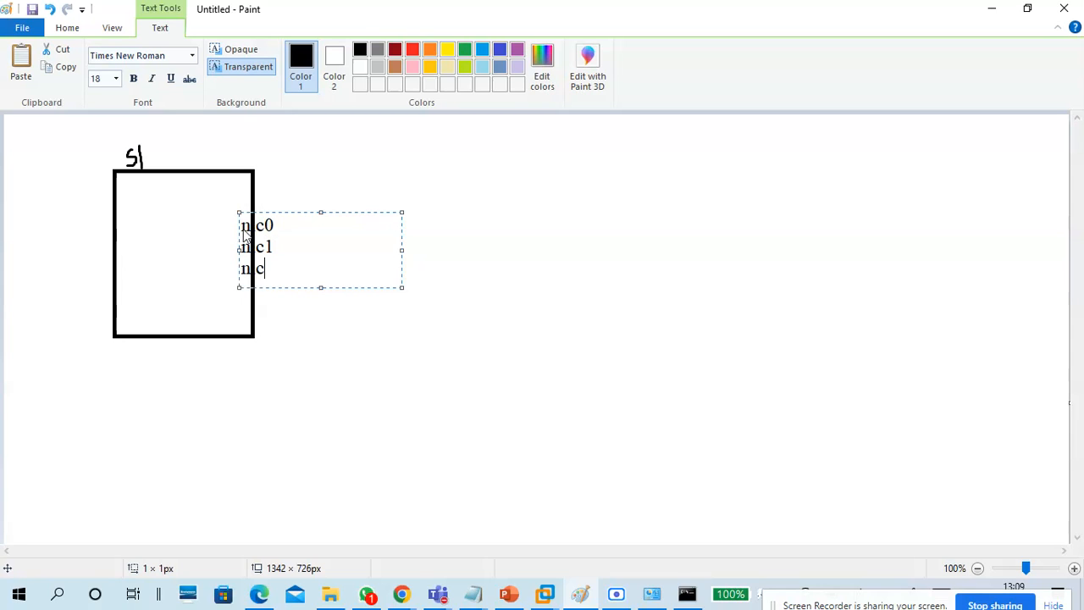
pyautogui.press('Return')
pyautogui.press('BackSpace')
pyautogui.press('BackSpace')
pyautogui.write('2')
pyautogui.press('Return')
pyautogui.write('nc3')
pyautogui.press('Return')
pyautogui.write('nc4')
pyautogui.press('Return')
pyautogui.write('n')
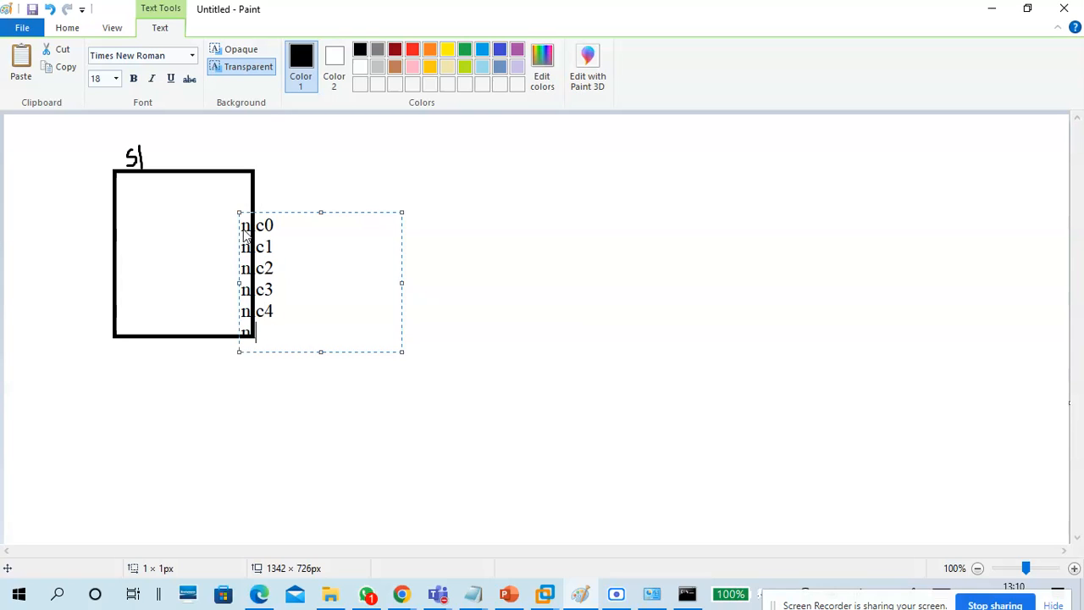
pyautogui.press('BackSpace')
pyautogui.press('BackSpace')
# Draw a small square to the right of the NIC labels.
pyautogui.click(331, 430)
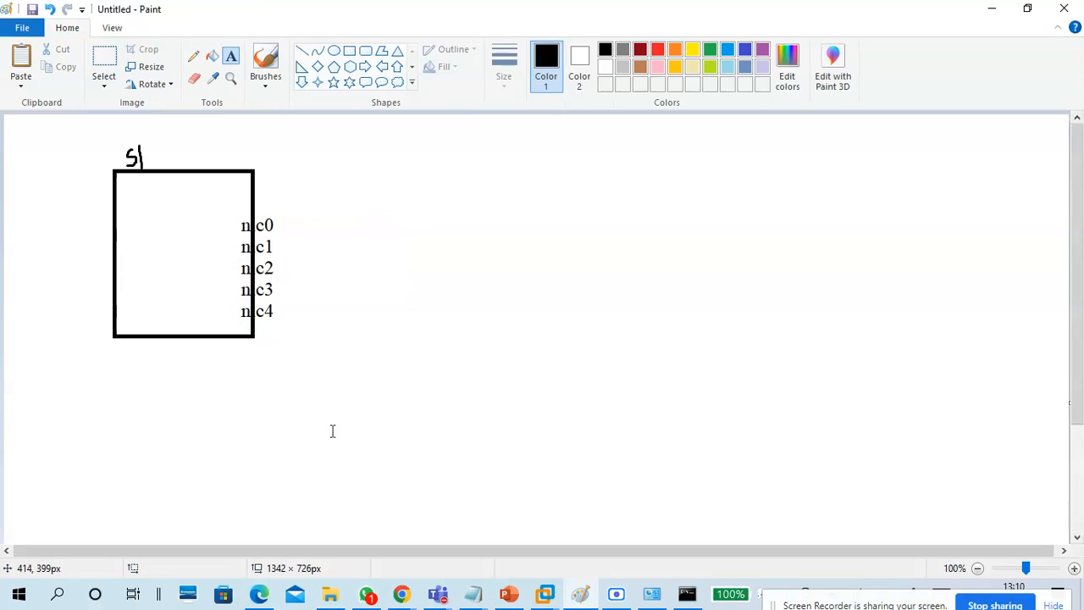
pyautogui.click(302, 51)
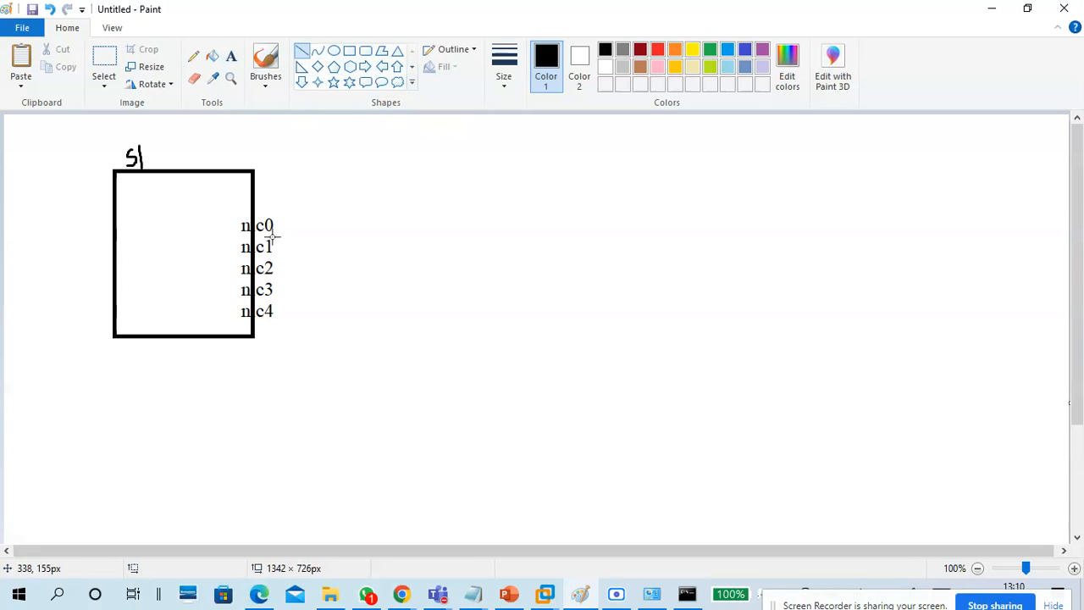
pyautogui.click(265, 84)
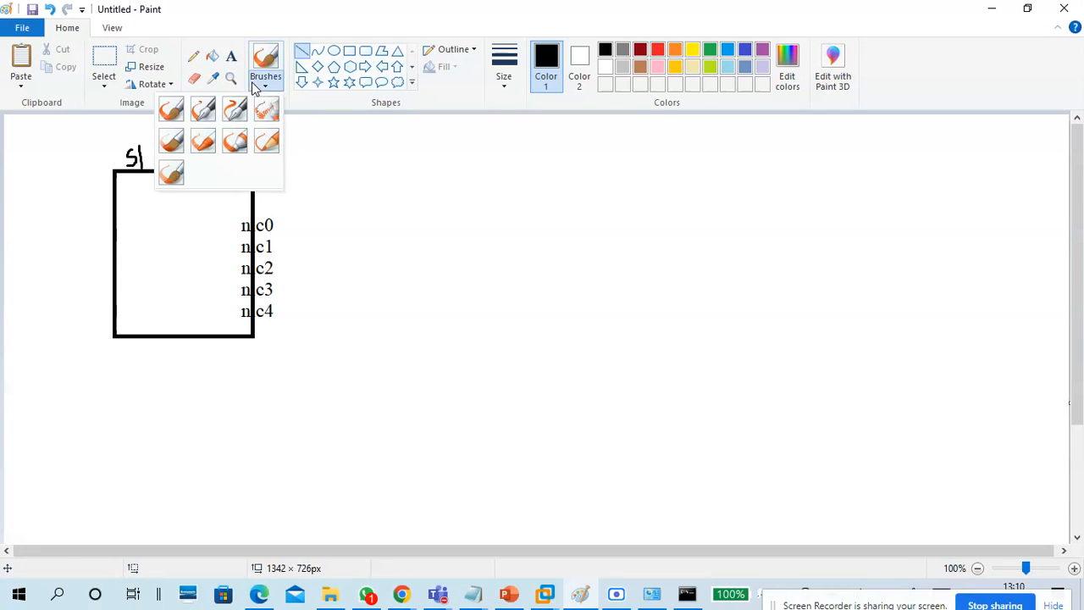
pyautogui.click(171, 109)
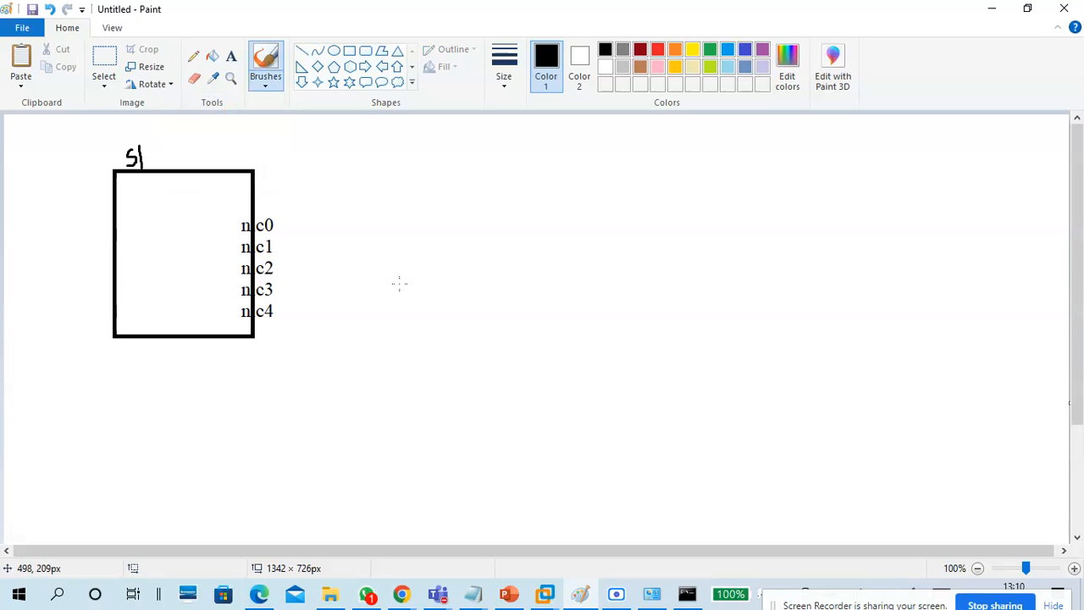
pyautogui.click(349, 50)
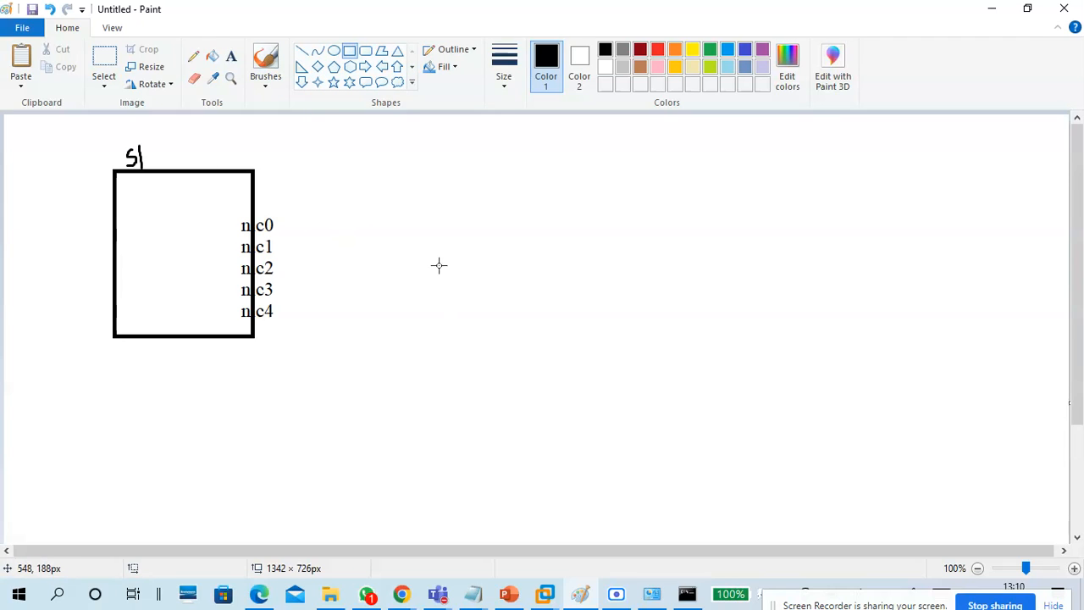
pyautogui.moveTo(424, 259); pyautogui.dragTo(498, 333)
pyautogui.moveTo(467, 296); pyautogui.dragTo(466, 293)
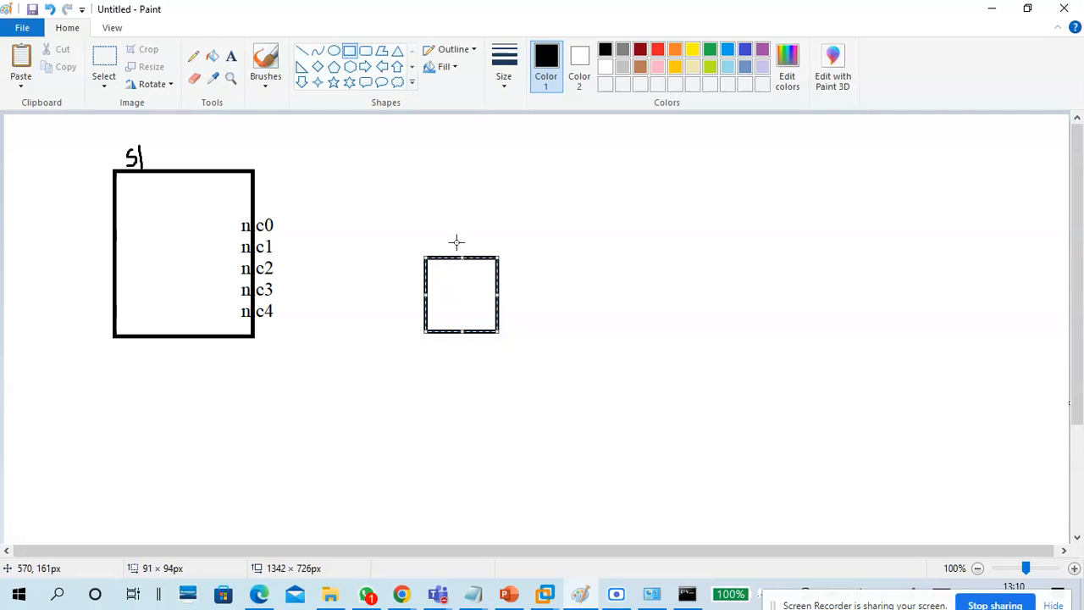
# Draw yellow freehand arrows from the square to nc1–nc4 and a loop inside it.
pyautogui.click(256, 85)
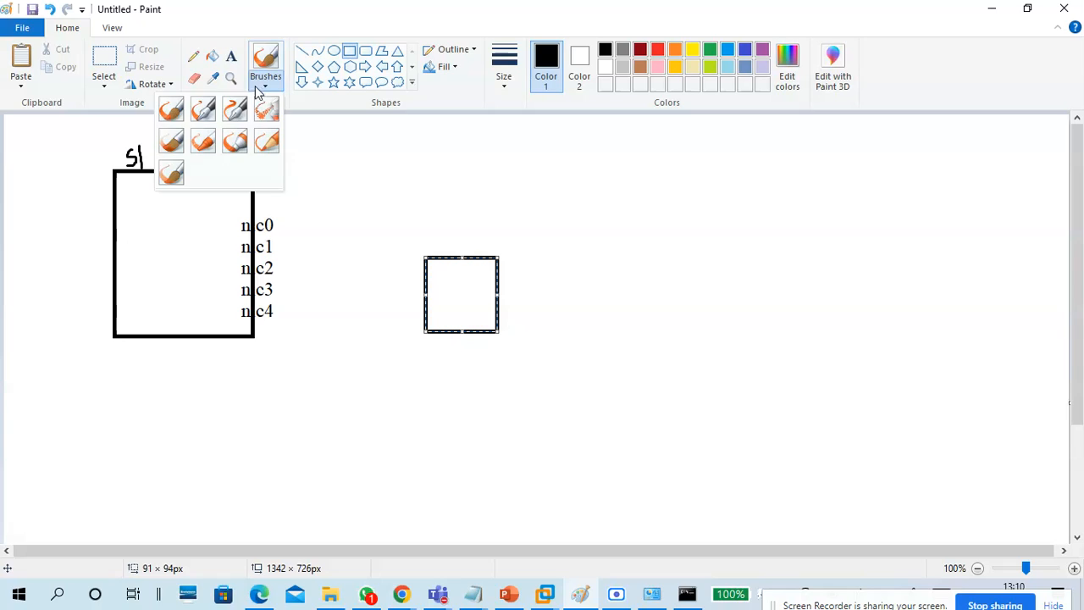
pyautogui.click(172, 113)
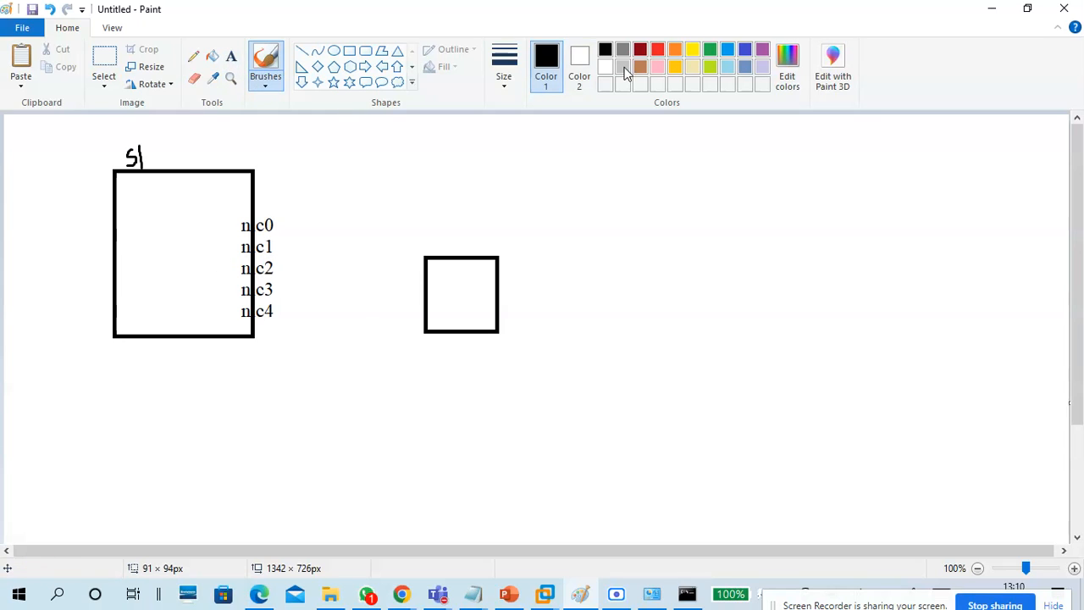
pyautogui.click(692, 51)
pyautogui.moveTo(436, 297); pyautogui.dragTo(298, 251)
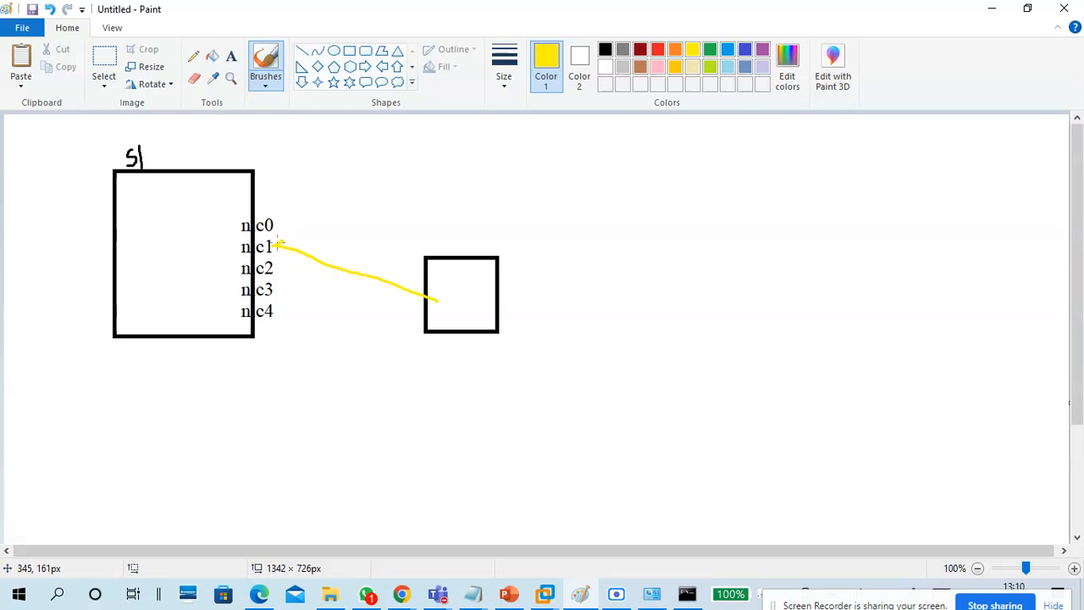
pyautogui.moveTo(439, 301); pyautogui.dragTo(283, 260)
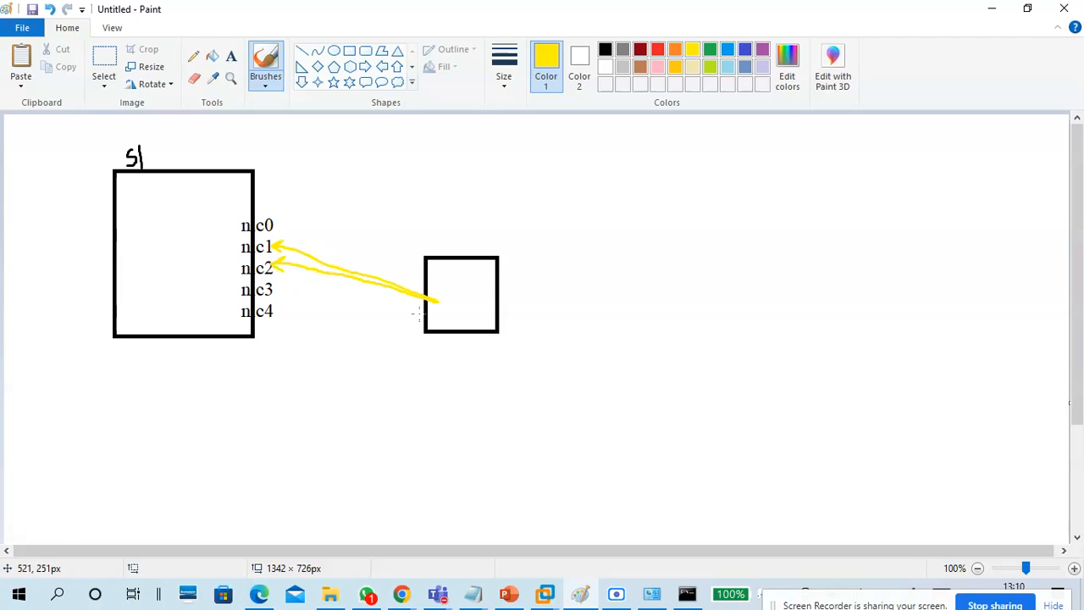
pyautogui.moveTo(430, 305); pyautogui.dragTo(278, 290)
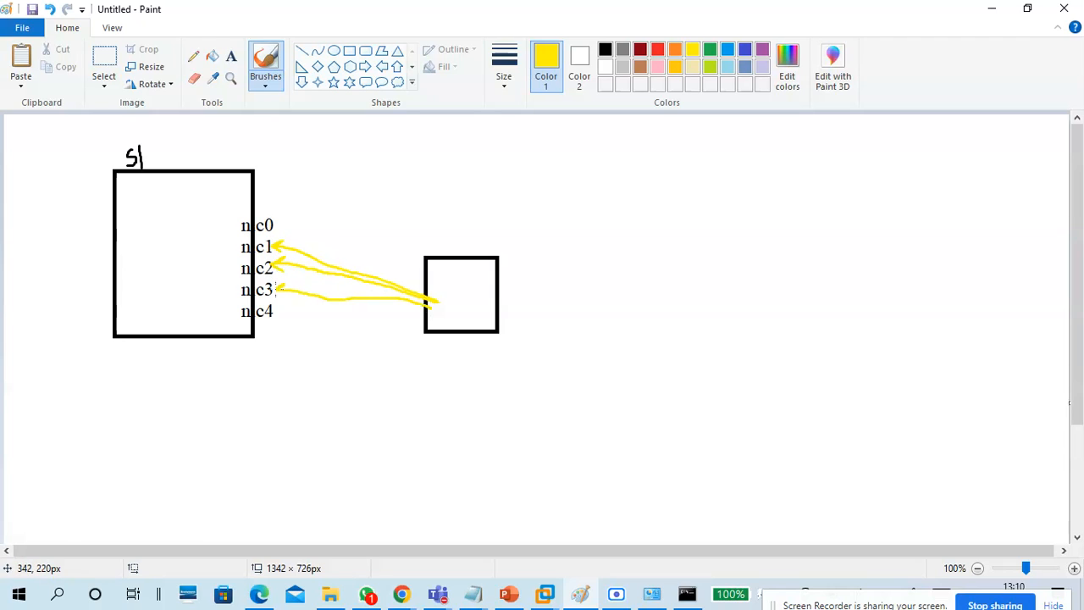
pyautogui.moveTo(438, 308)
pyautogui.mouseDown()
pyautogui.moveTo(287, 313)
pyautogui.moveTo(296, 326)
pyautogui.mouseUp()
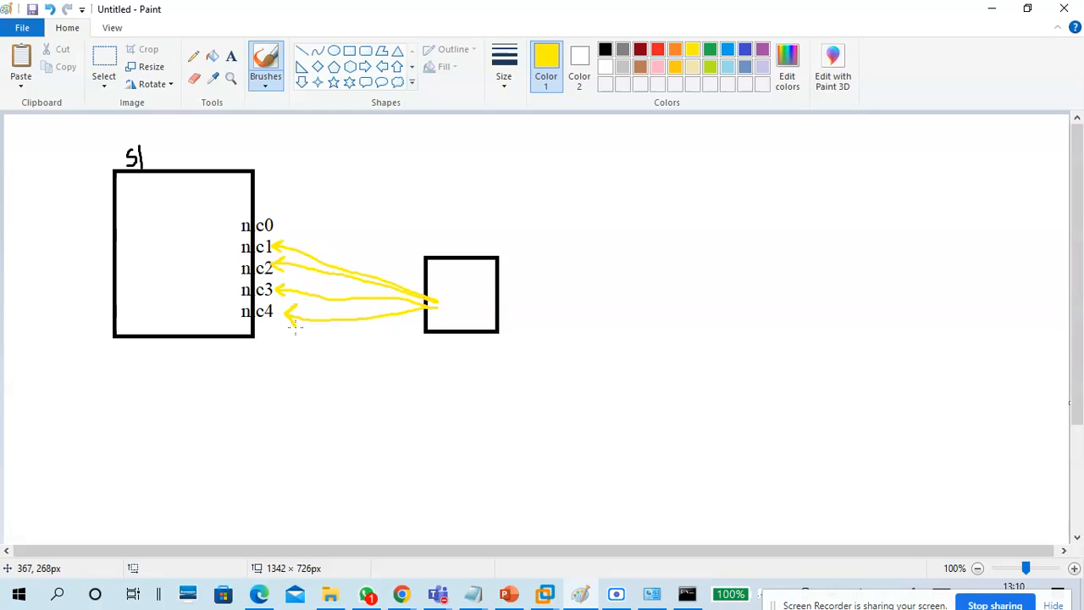
pyautogui.moveTo(439, 289)
pyautogui.mouseDown()
pyautogui.moveTo(432, 311)
pyautogui.moveTo(457, 289)
pyautogui.mouseUp()
# Bring the virtual machine window back and select the Ethernet1, Ethernet2 and Ethernet3 connections.
pyautogui.click(992, 10)
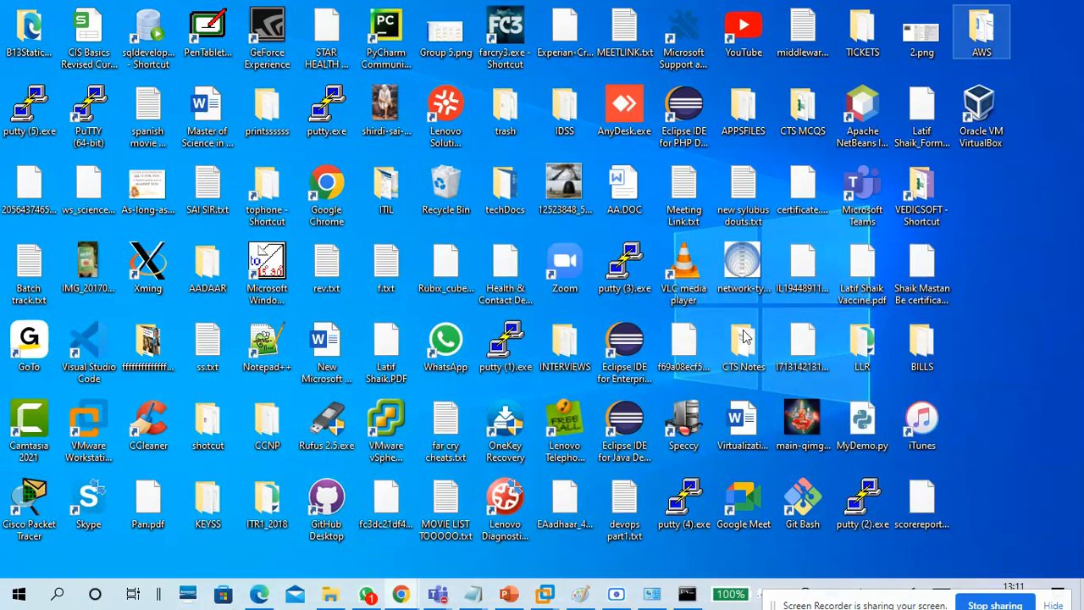
pyautogui.moveTo(571, 573)
pyautogui.click(588, 539)
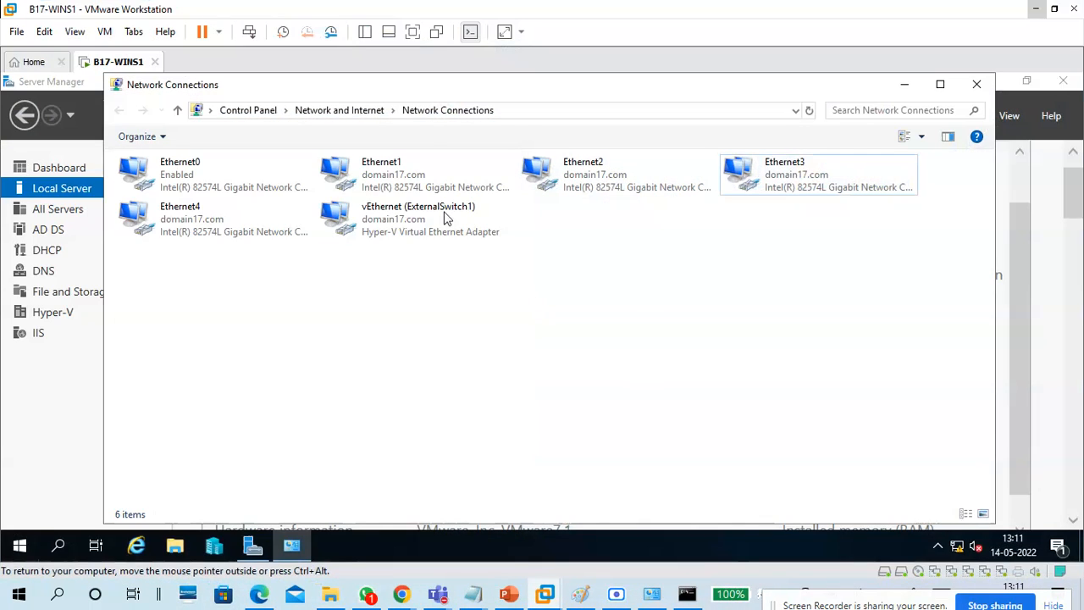
pyautogui.click(490, 185)
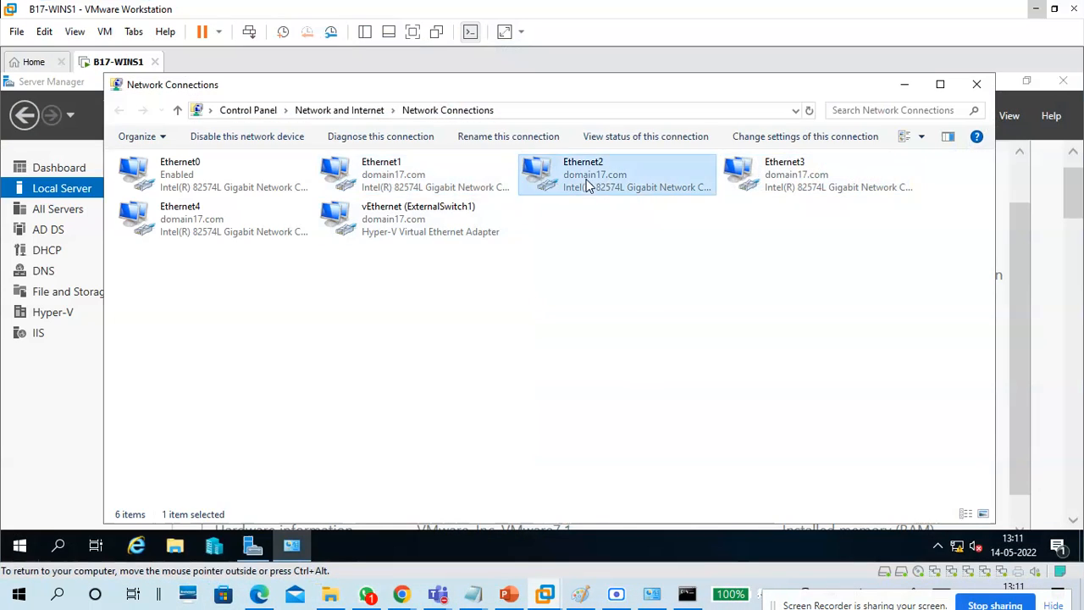
pyautogui.click(618, 180)
pyautogui.click(794, 182)
# Check Ethernet4's IPv4 details (DHCP address 172.16.0.20), then close Network Connections.
pyautogui.doubleClick(240, 229)
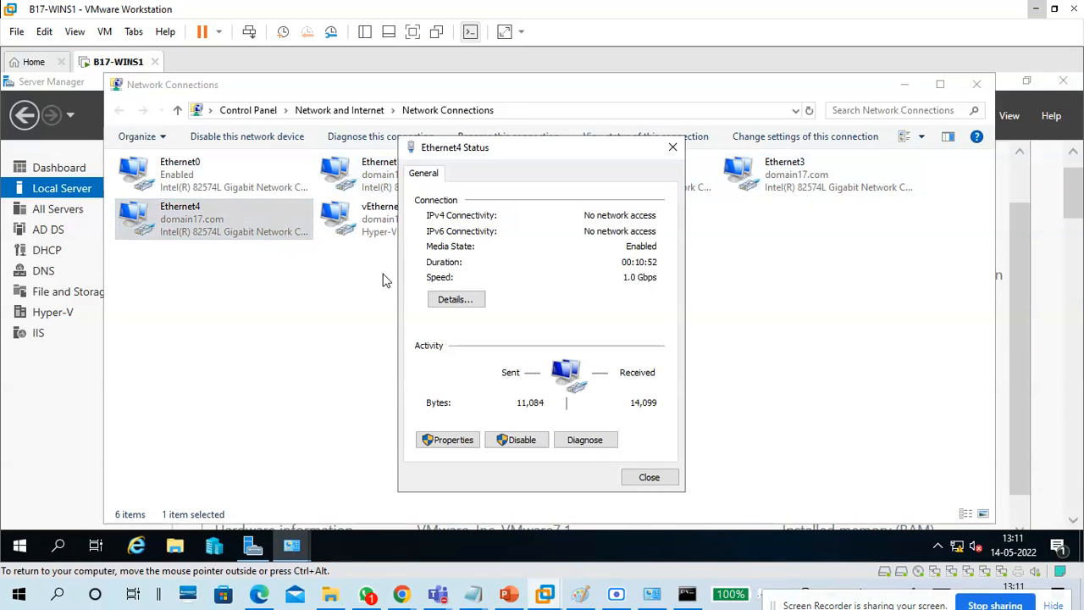
pyautogui.click(457, 296)
pyautogui.click(525, 291)
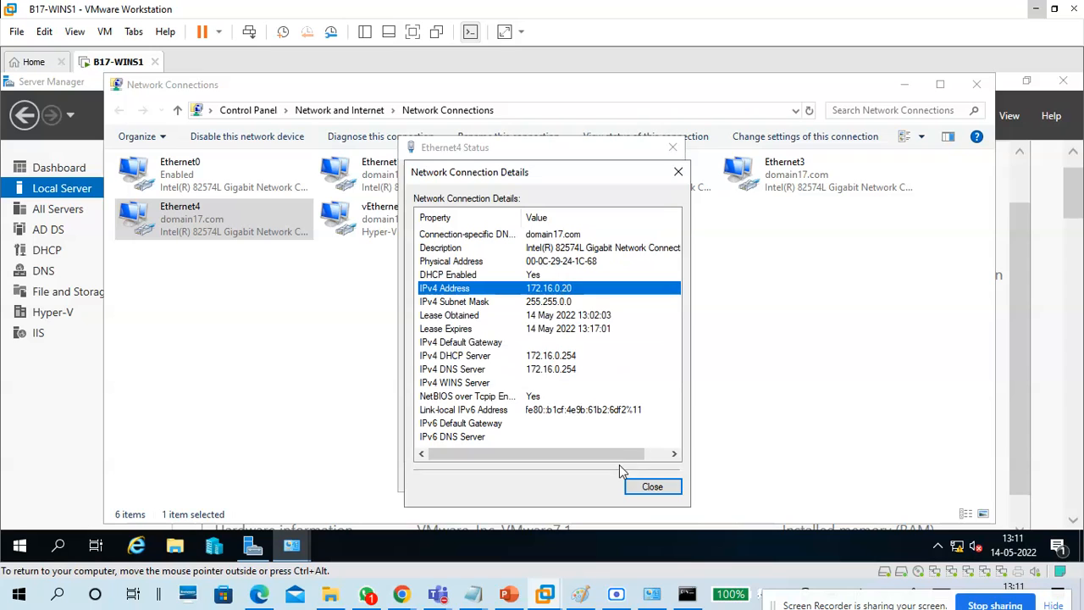
pyautogui.click(652, 486)
pyautogui.click(651, 485)
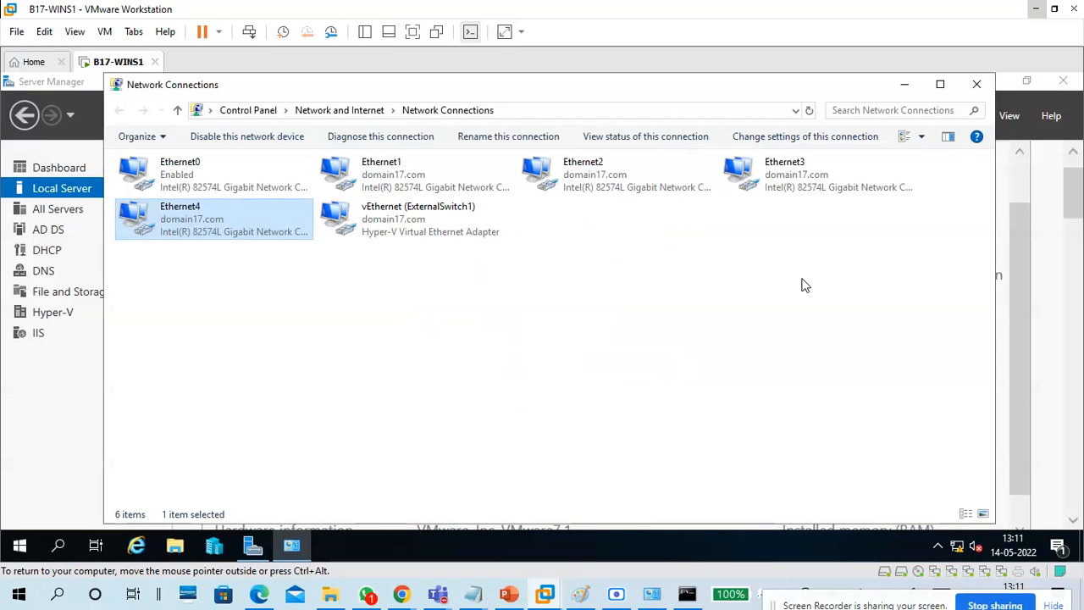
pyautogui.click(976, 84)
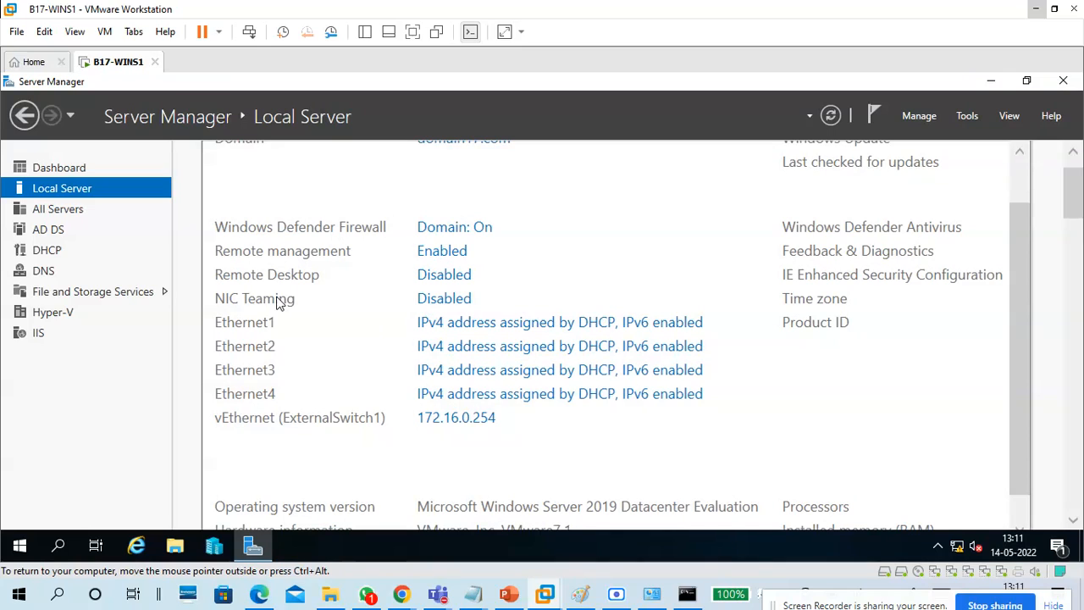
# Open the NIC Teaming console maximized and select Ethernet1 through Ethernet4 in the adapters list.
pyautogui.click(434, 308)
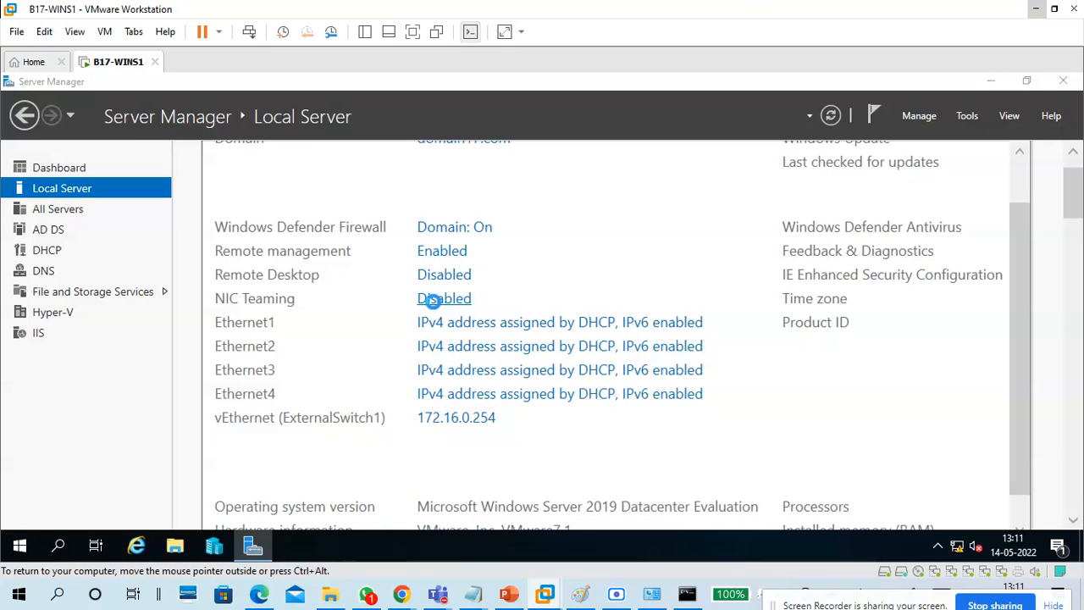
pyautogui.moveTo(494, 150); pyautogui.dragTo(609, 109)
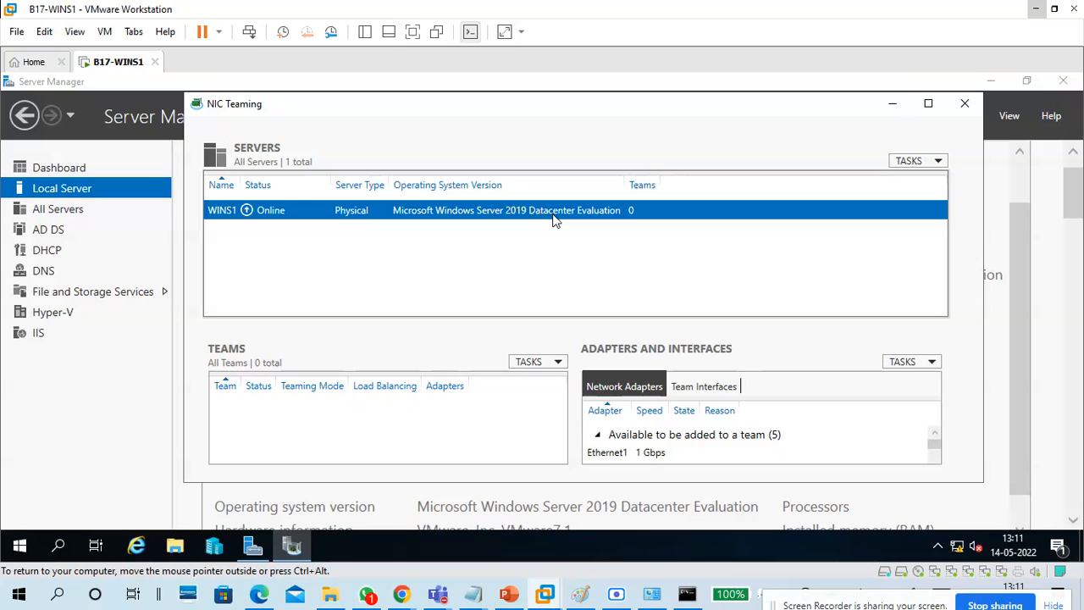
pyautogui.click(928, 103)
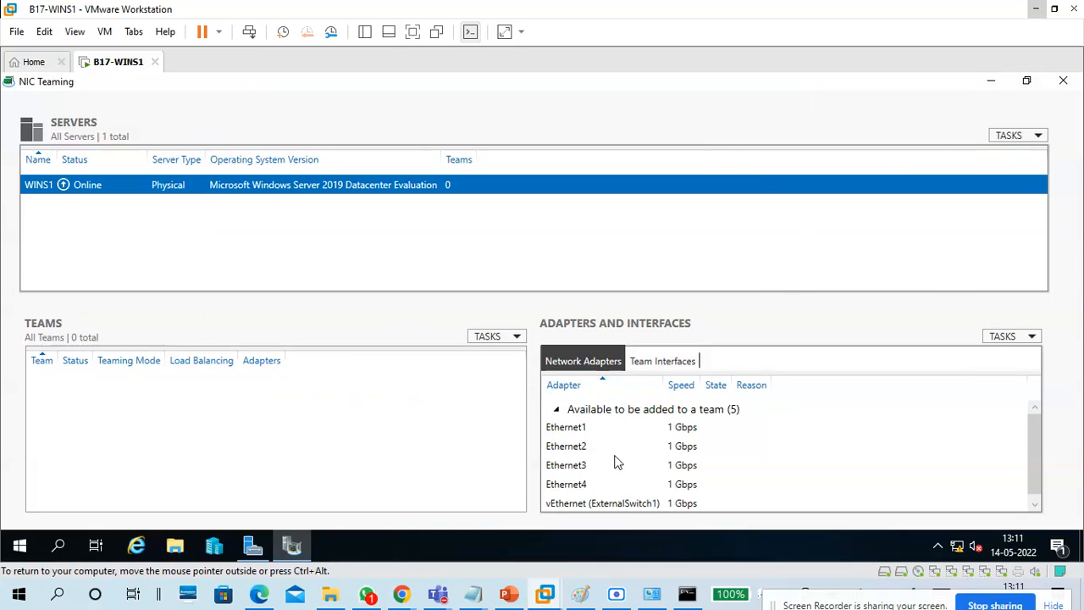
pyautogui.click(580, 428)
pyautogui.click(581, 446)
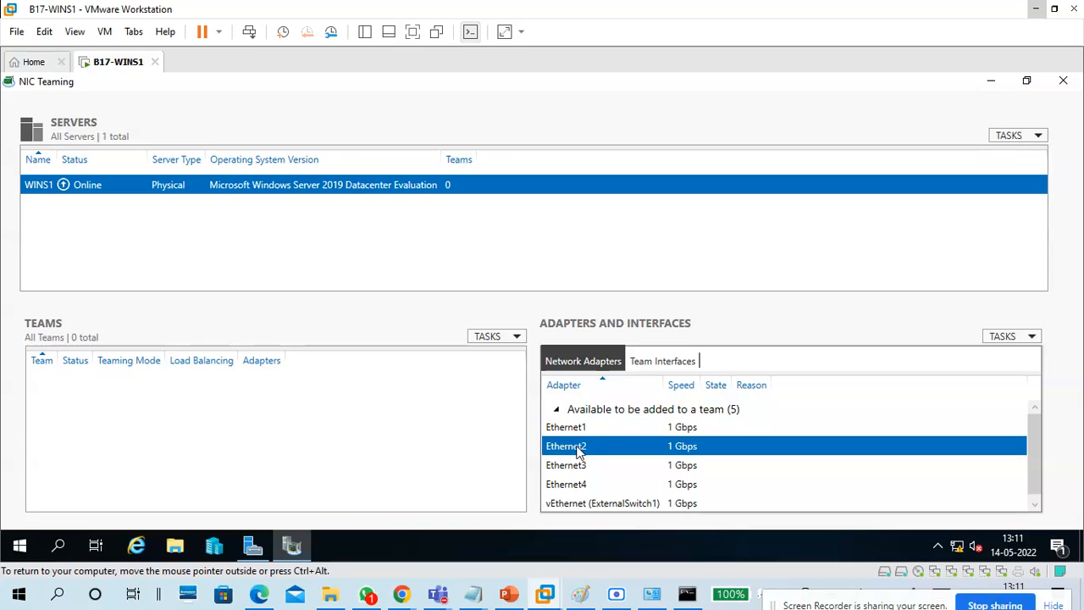
pyautogui.click(575, 467)
pyautogui.click(574, 488)
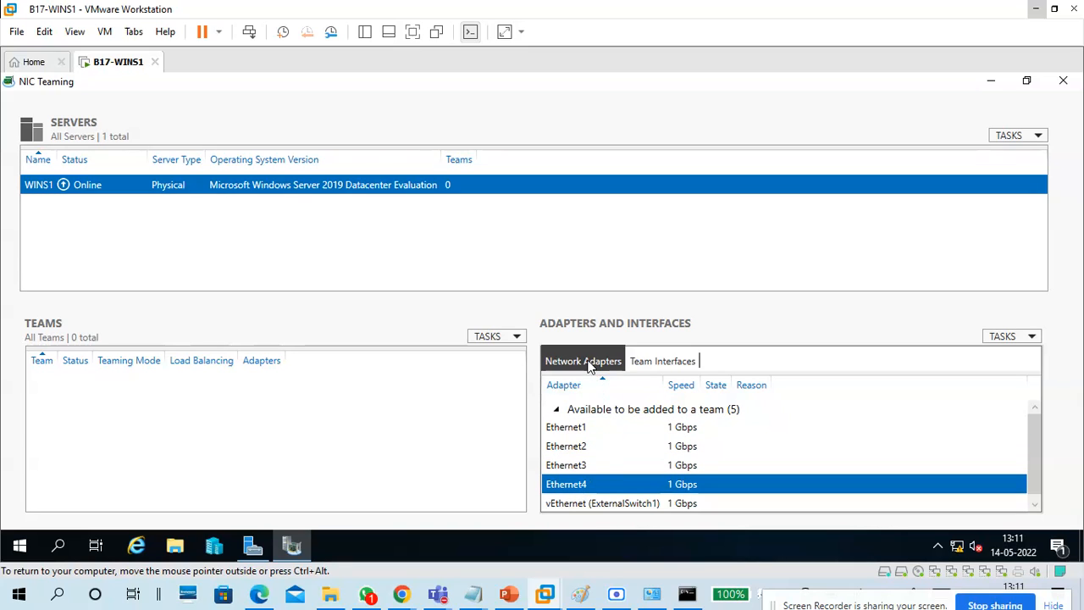
# Toggle between team interfaces and network adapters, reopen the console, and show the TEAMS TASKS menu.
pyautogui.click(654, 367)
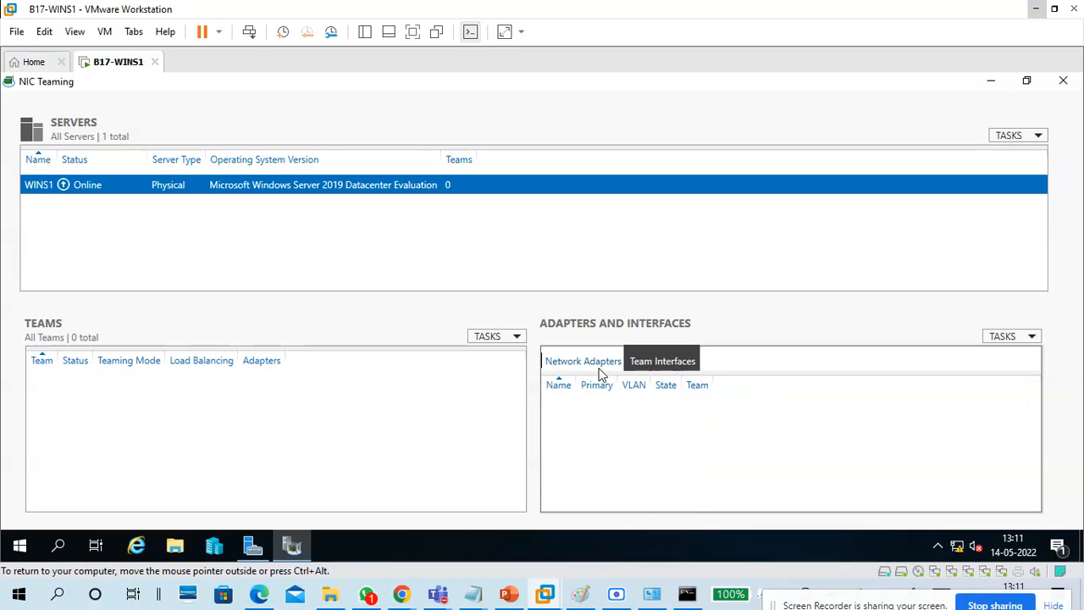
pyautogui.click(595, 365)
pyautogui.click(659, 369)
pyautogui.click(599, 366)
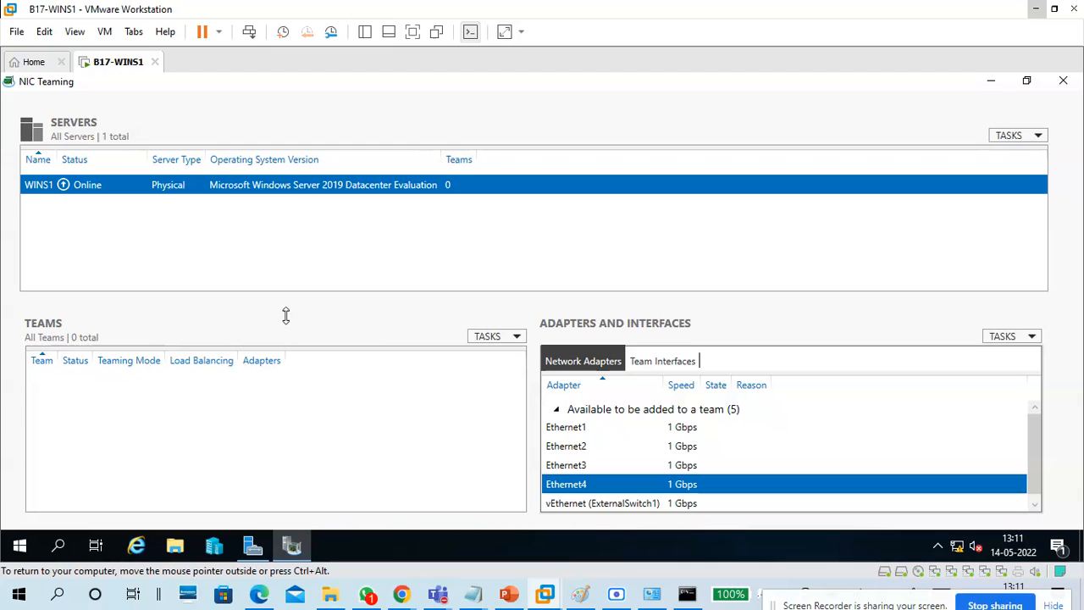
pyautogui.click(1062, 81)
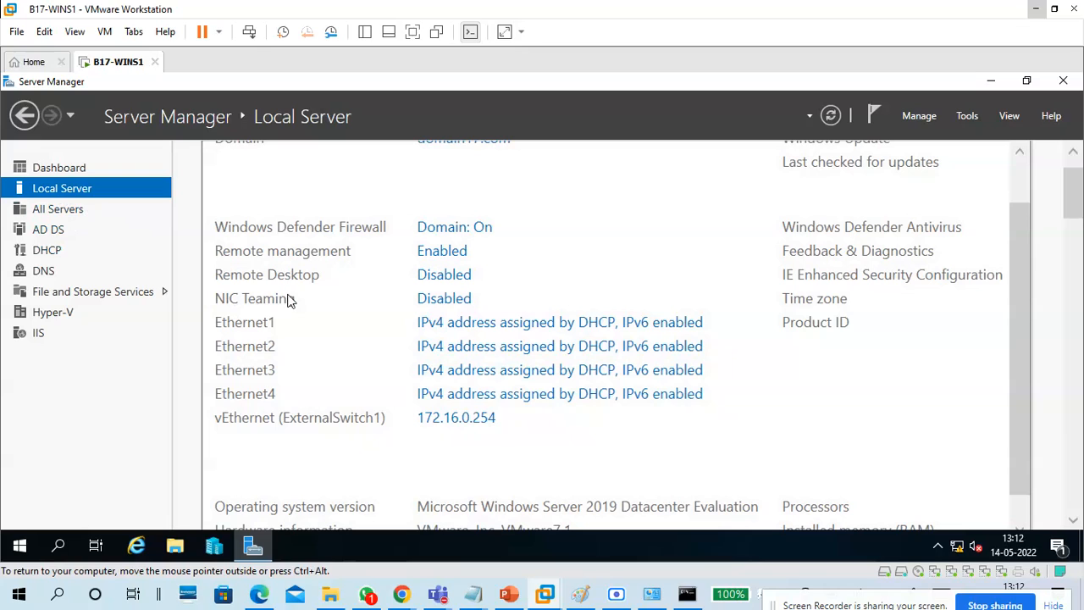
pyautogui.click(459, 303)
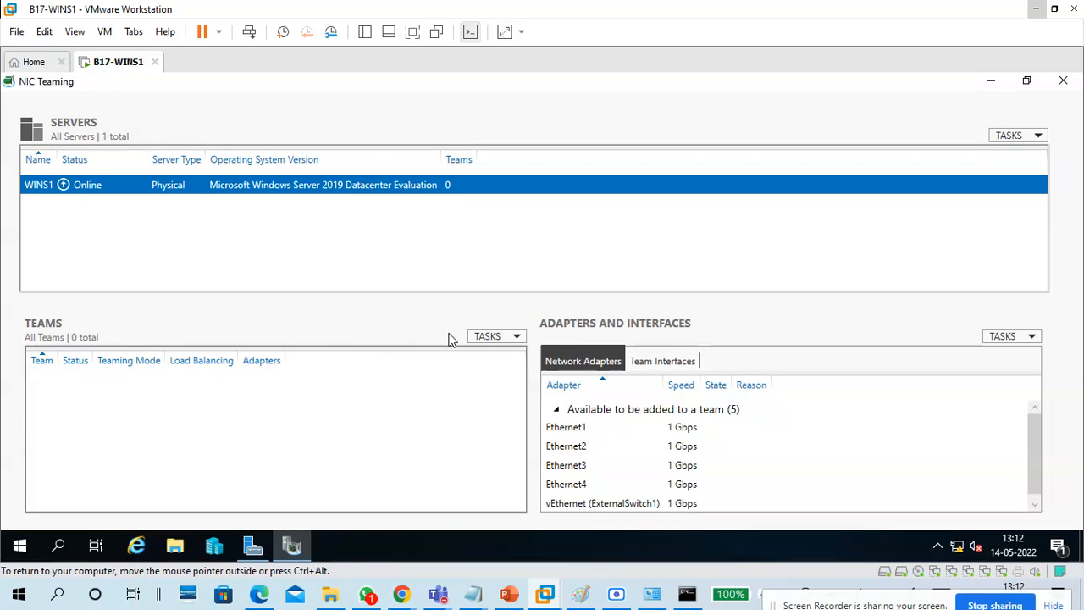
pyautogui.click(493, 337)
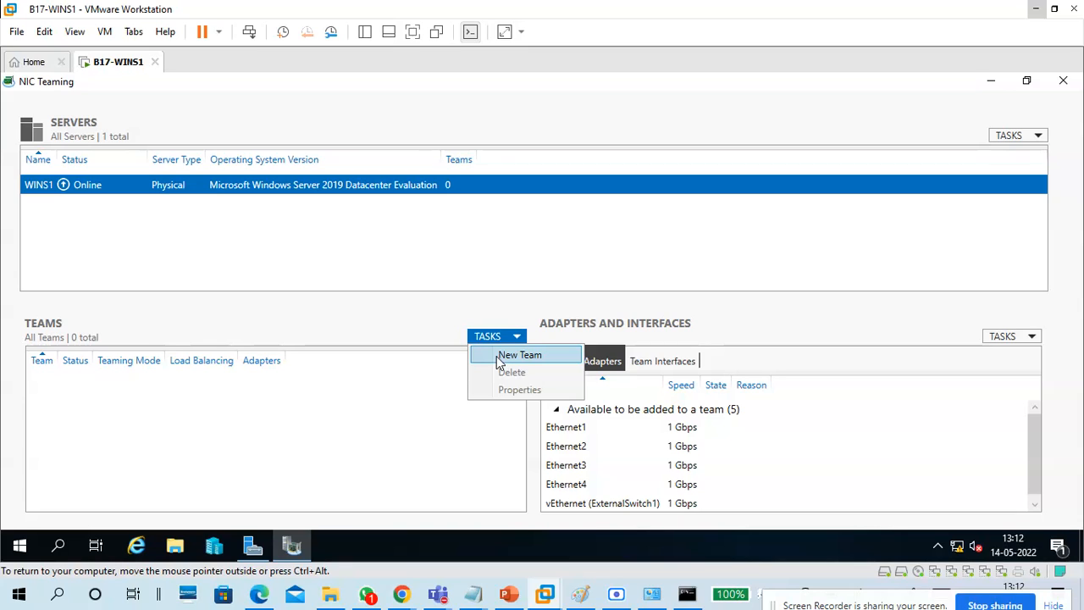
# Start a new team and name it B17Team1.
pyautogui.click(503, 358)
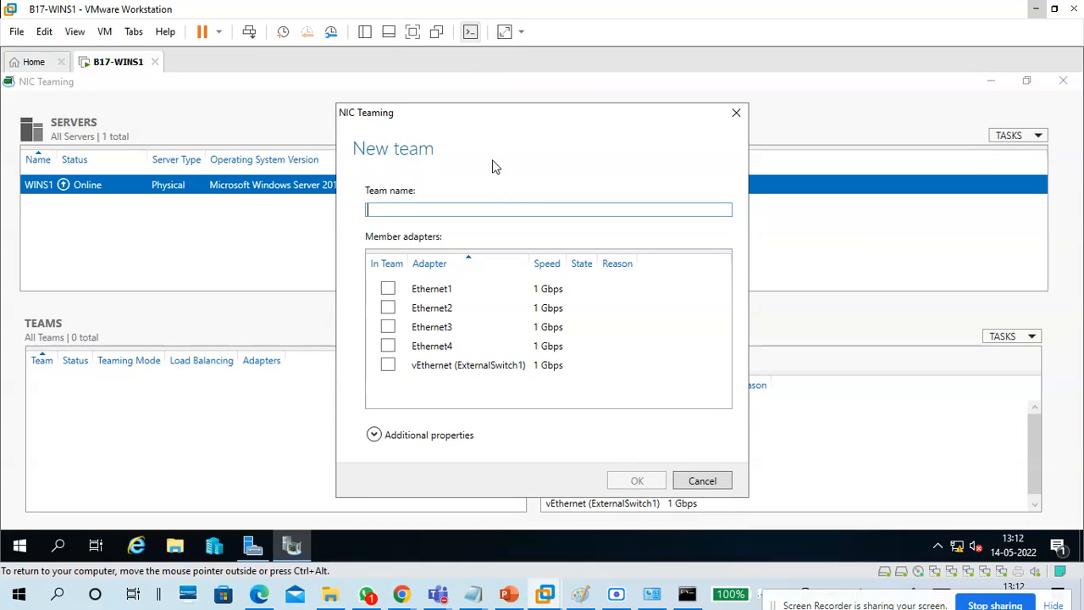
pyautogui.moveTo(474, 123); pyautogui.dragTo(496, 120)
pyautogui.click(475, 205)
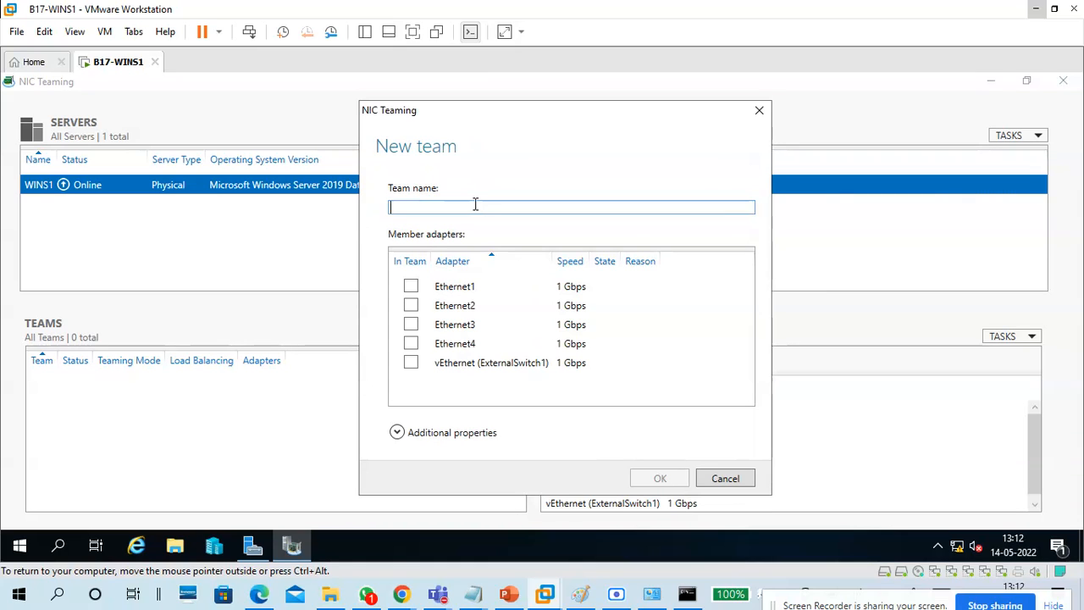
pyautogui.write('Team1')
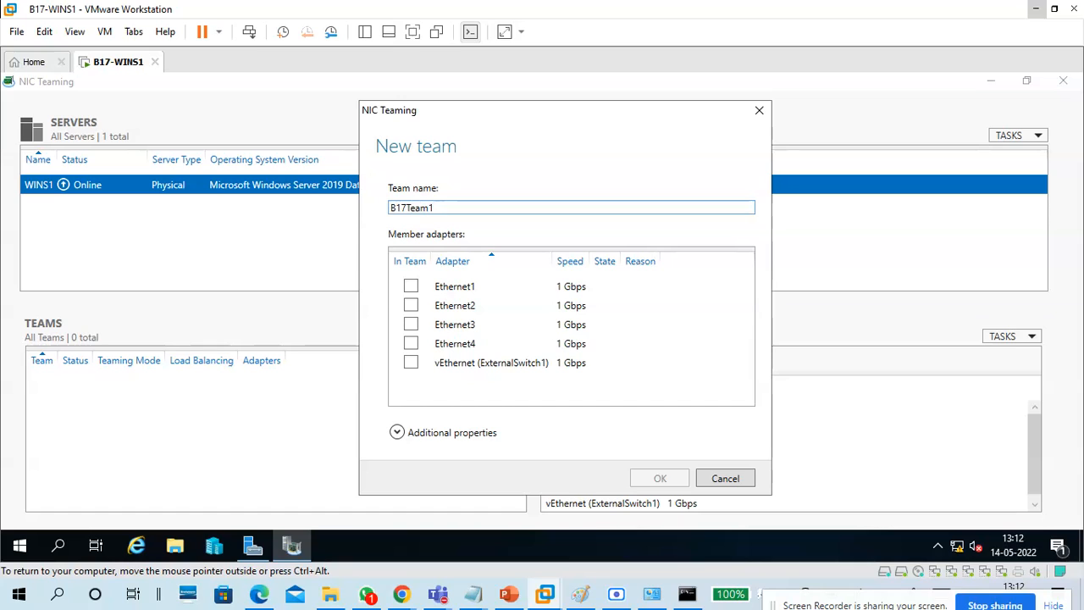
# Tick only Ethernet1 and Ethernet2 as members and expand Additional properties.
pyautogui.click(411, 286)
pyautogui.click(410, 306)
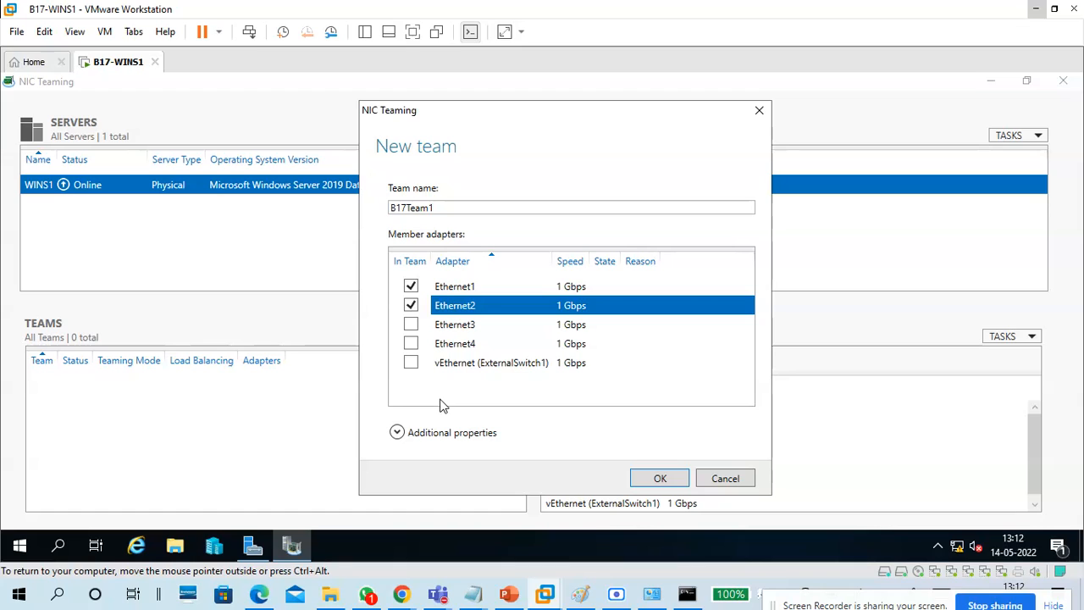
pyautogui.click(411, 324)
pyautogui.click(411, 343)
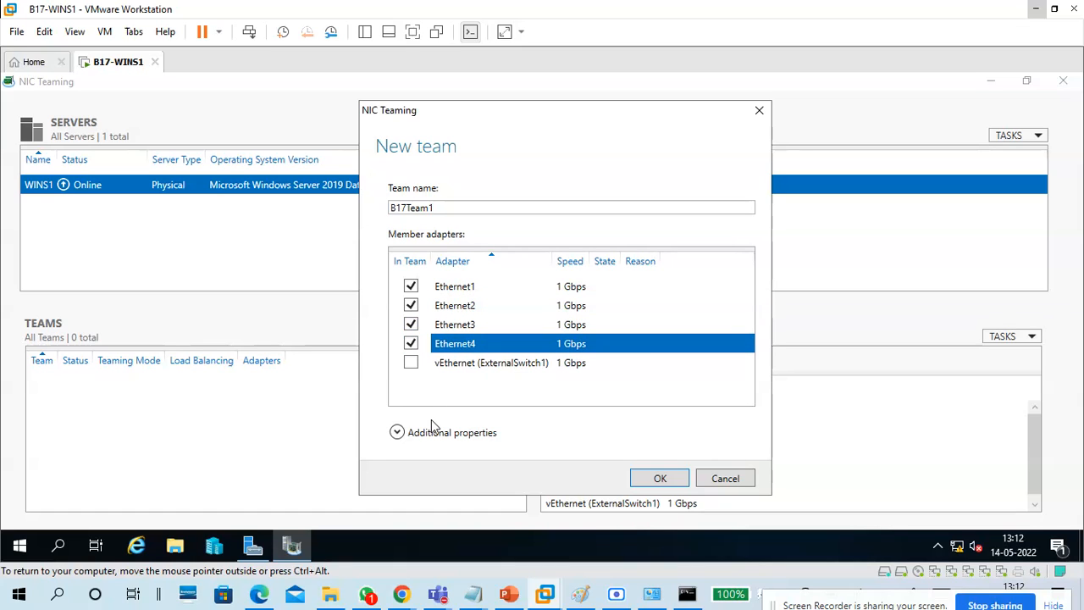
pyautogui.click(411, 343)
pyautogui.click(411, 324)
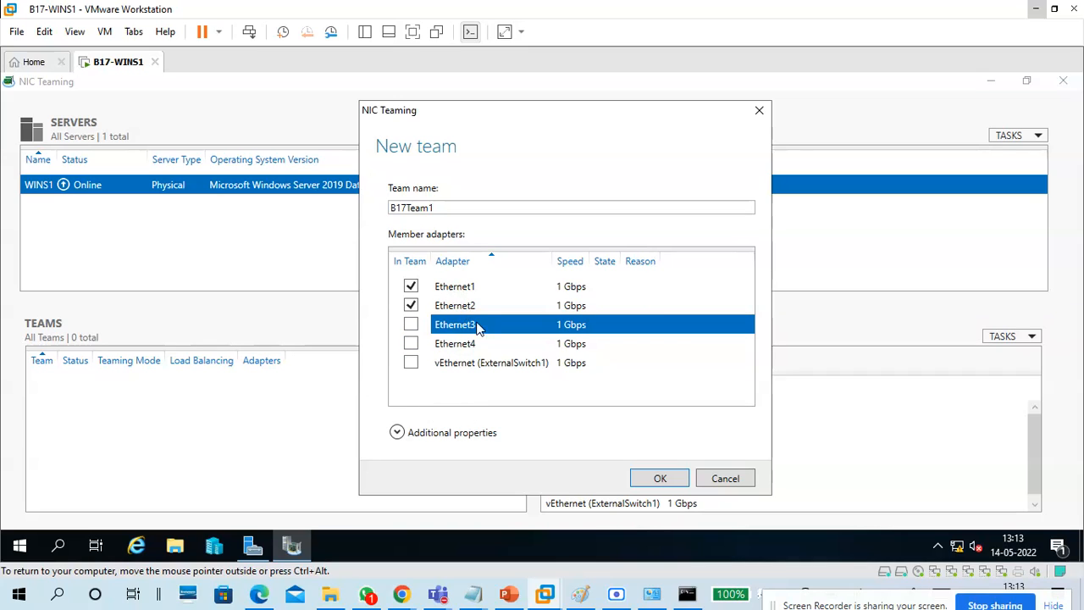
pyautogui.click(460, 435)
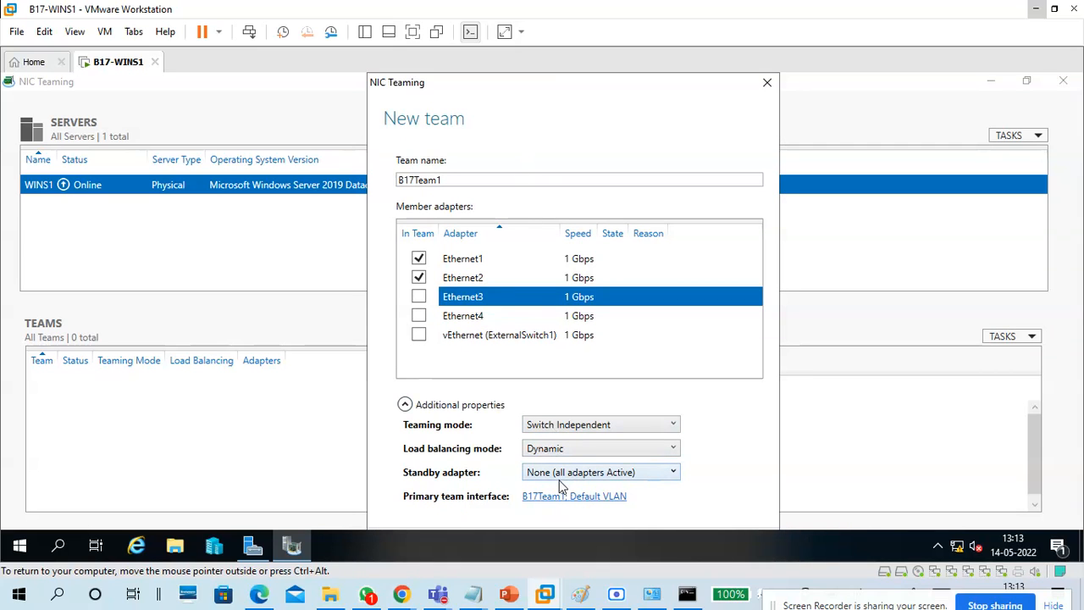
# Select the B17Team1 name and the Ethernet1 and Ethernet2 member rows.
pyautogui.click(449, 180)
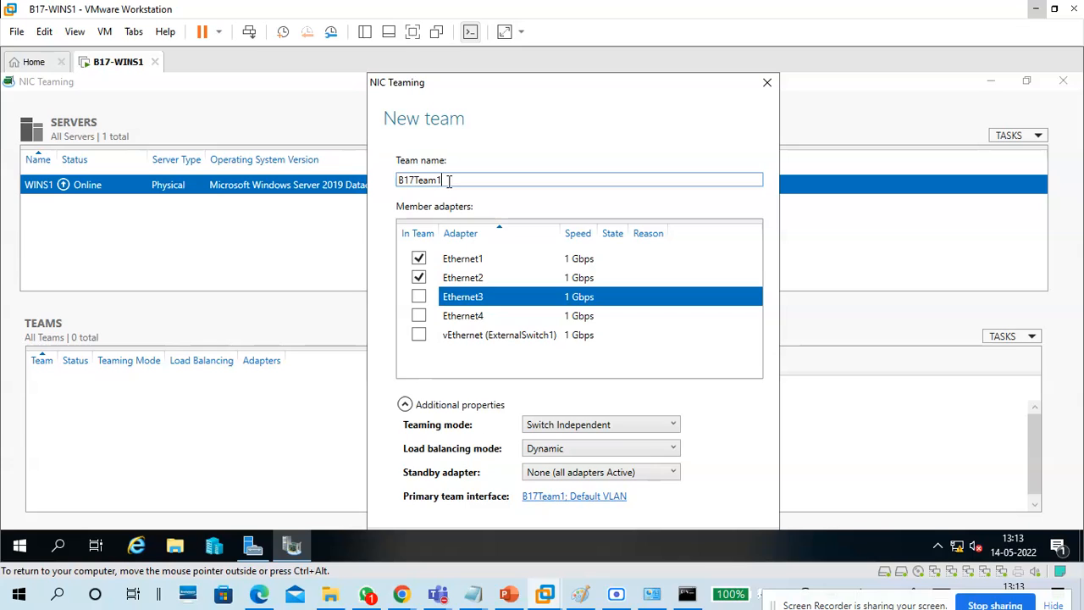
pyautogui.doubleClick(424, 179)
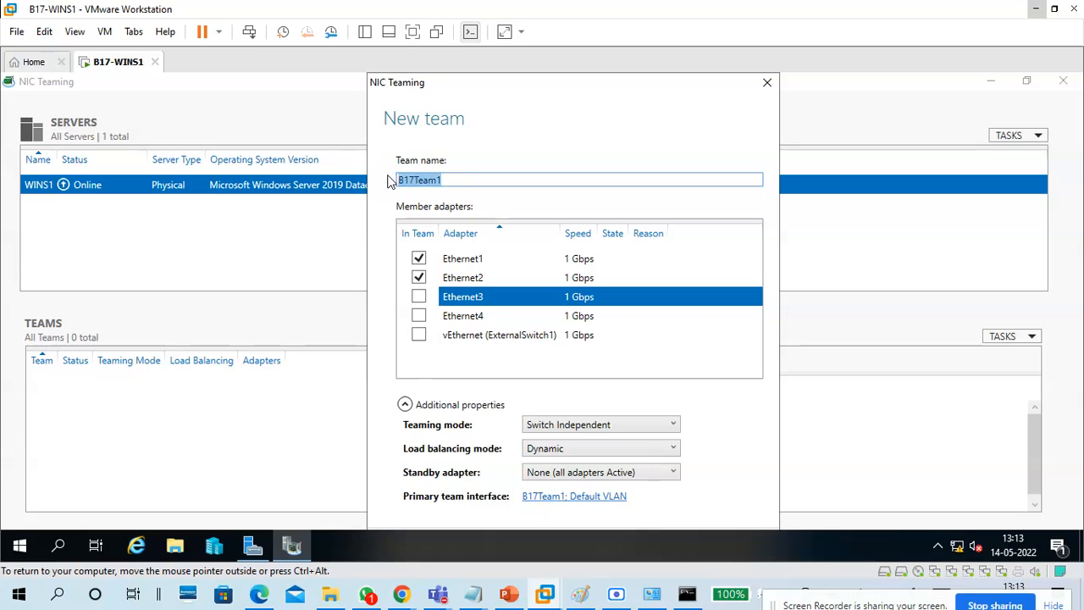
pyautogui.click(470, 261)
pyautogui.click(479, 280)
pyautogui.click(475, 262)
pyautogui.click(478, 279)
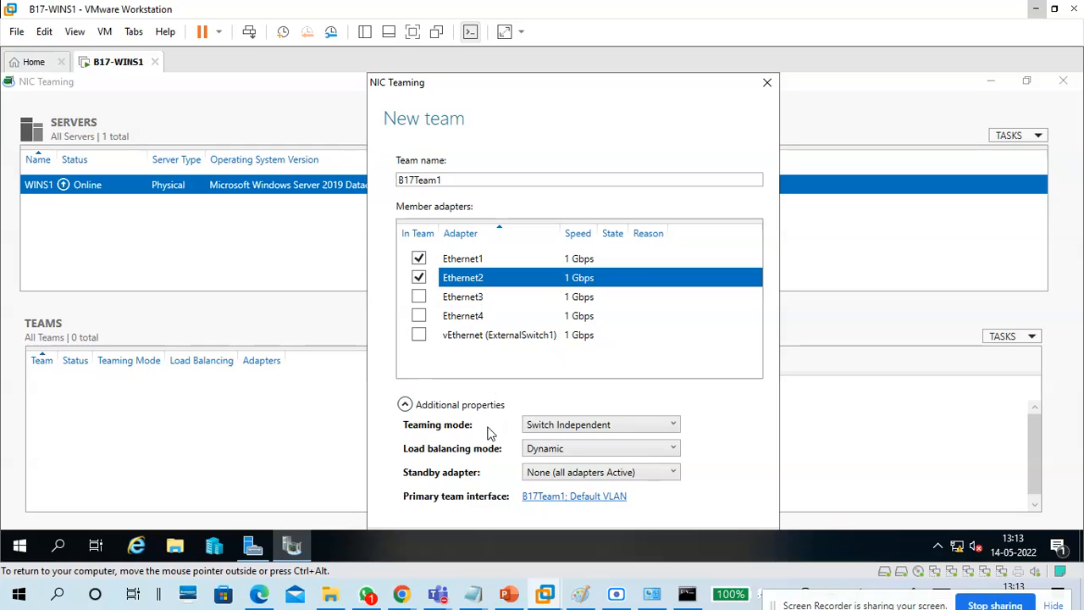
# Try Static Teaming and LACP, then settle the teaming mode on Switch Independent.
pyautogui.click(555, 427)
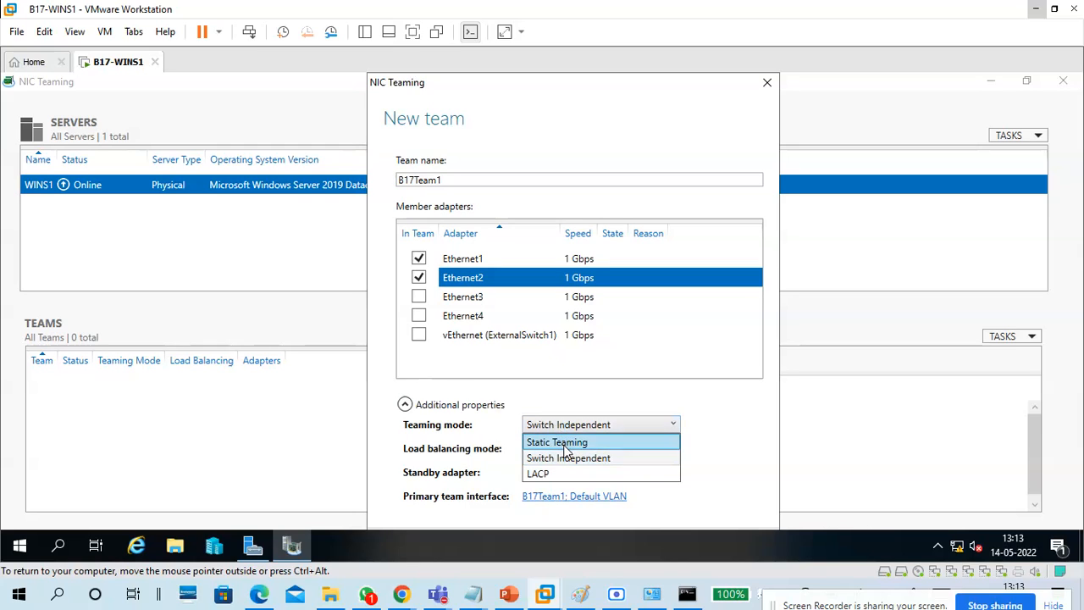
pyautogui.click(565, 443)
pyautogui.click(567, 427)
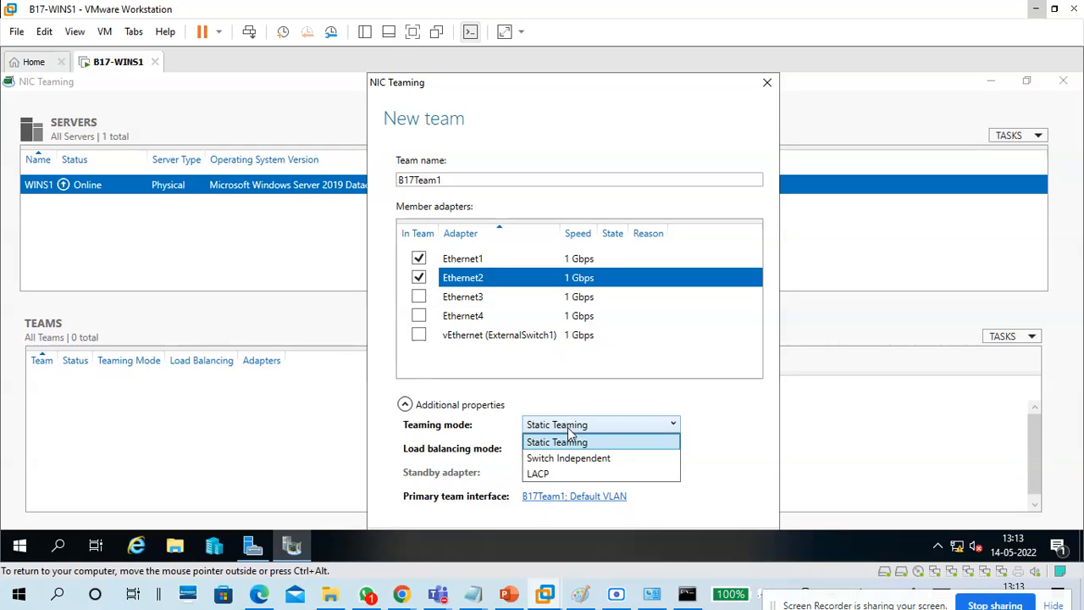
pyautogui.click(570, 458)
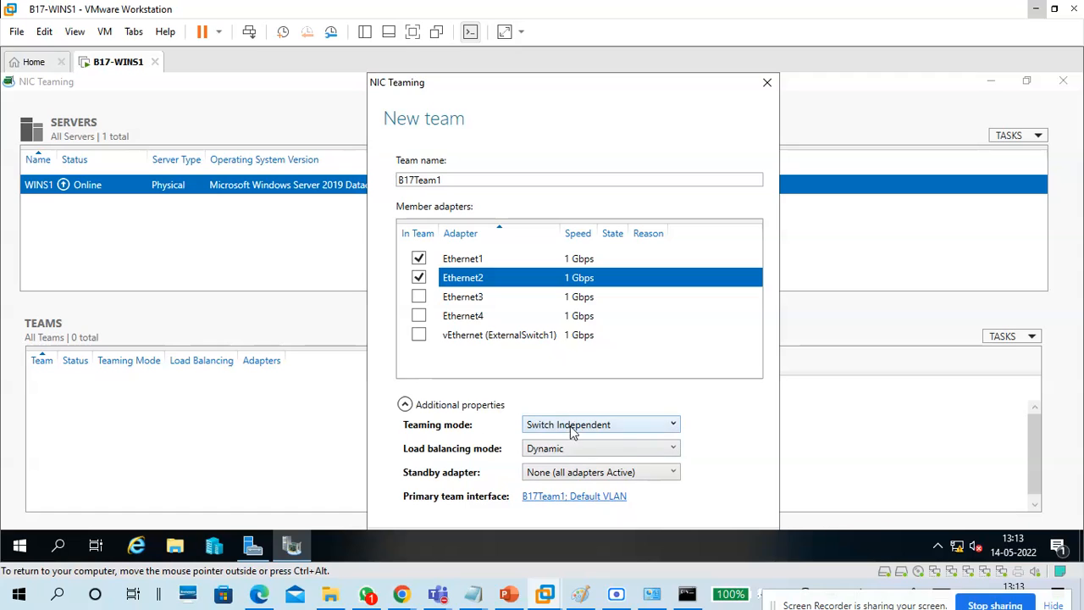
pyautogui.click(574, 428)
pyautogui.click(555, 474)
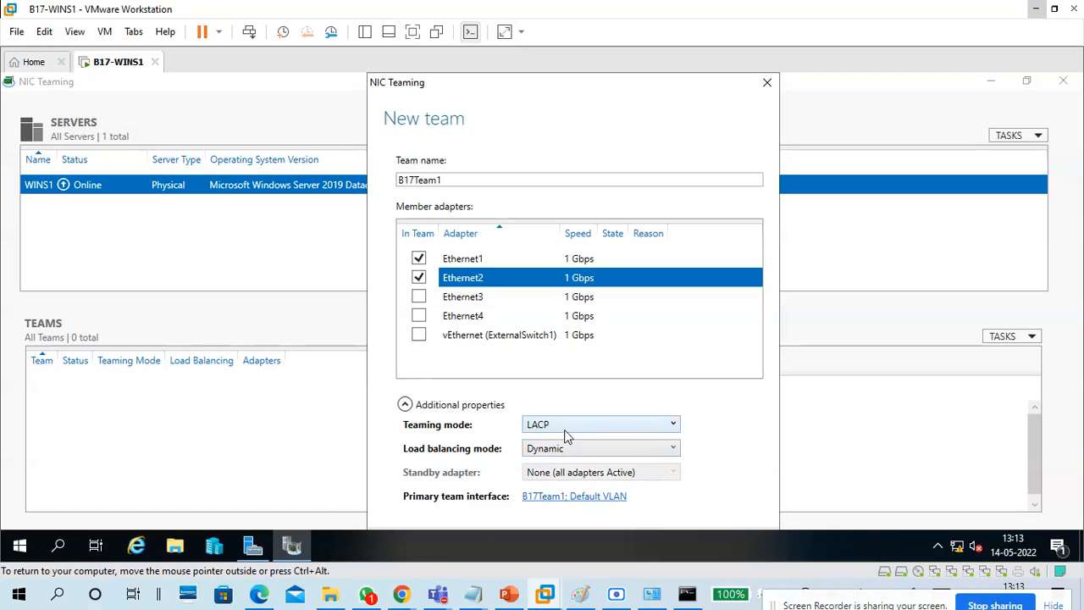
pyautogui.click(567, 430)
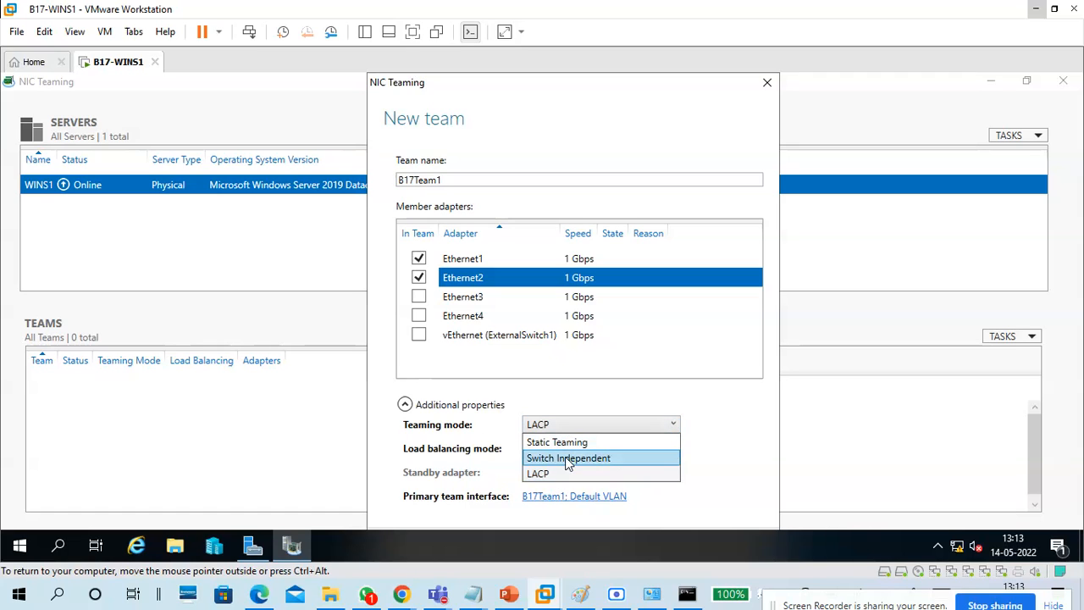
pyautogui.click(565, 457)
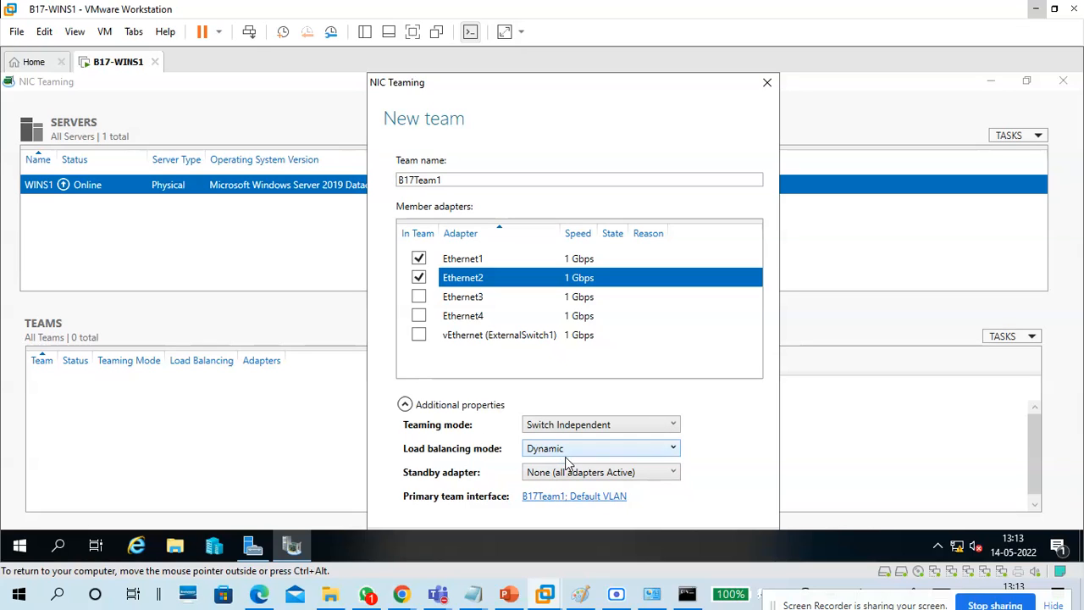
# Try Address Hash load balancing, then set it back to Dynamic.
pyautogui.click(570, 449)
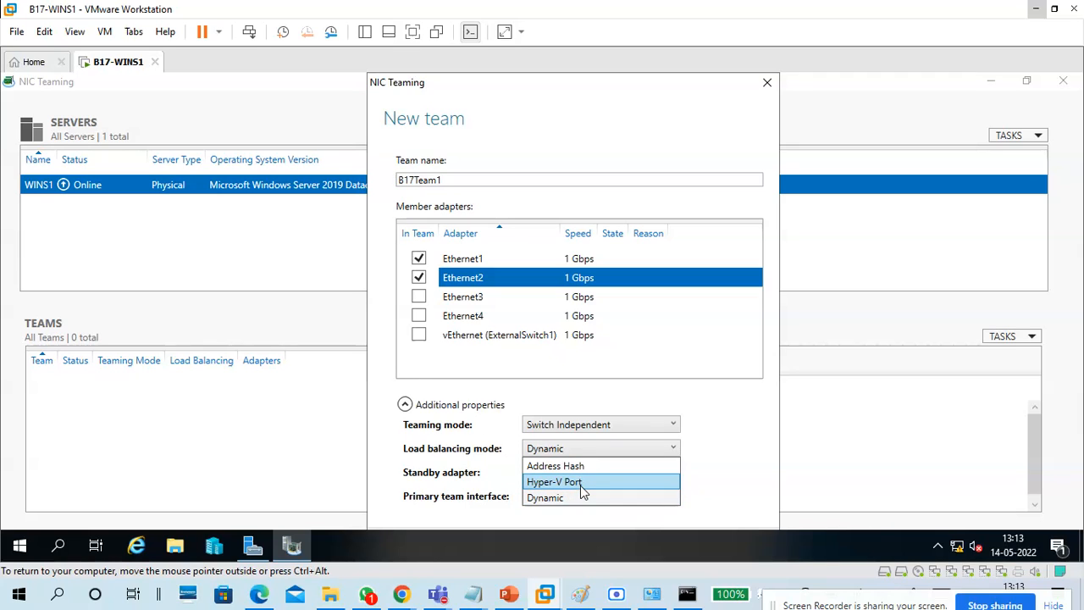
pyautogui.click(599, 467)
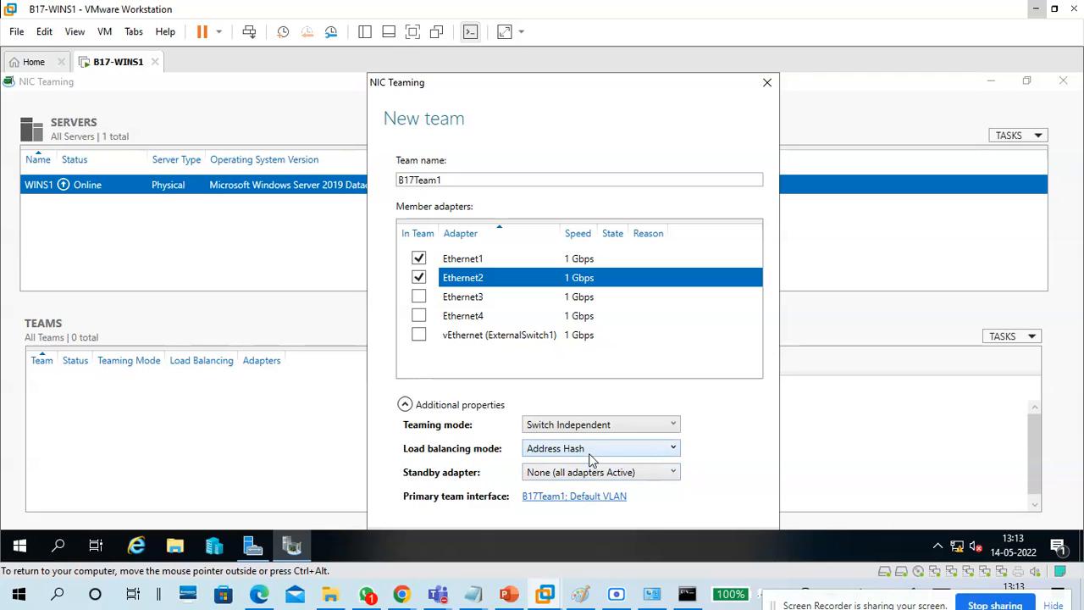
pyautogui.click(591, 458)
pyautogui.click(563, 498)
pyautogui.click(570, 479)
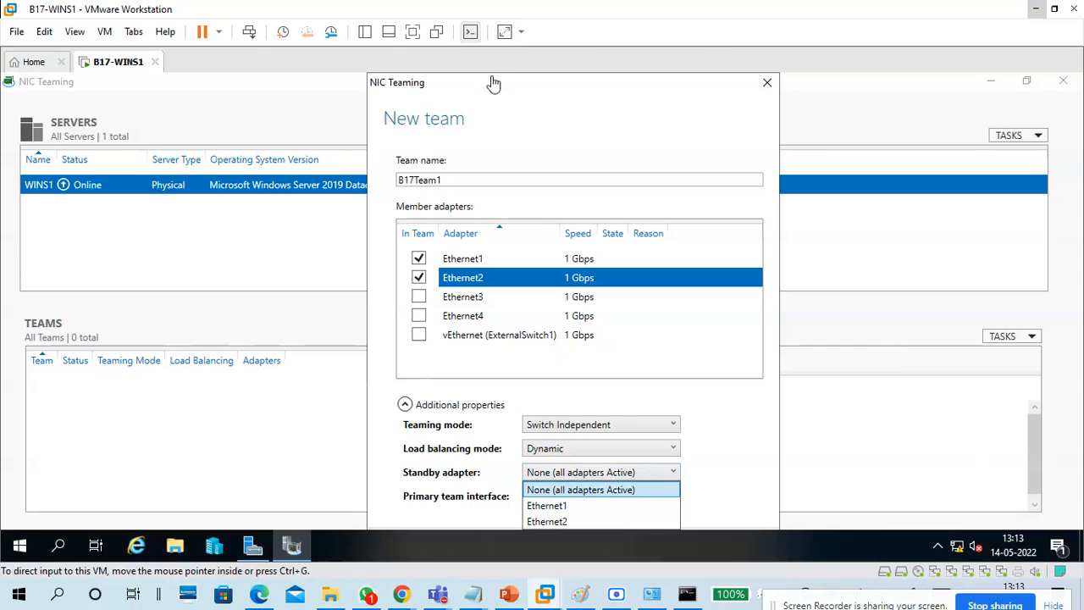
# Show the VM full screen and set the standby adapter to Ethernet2.
pyautogui.click(412, 32)
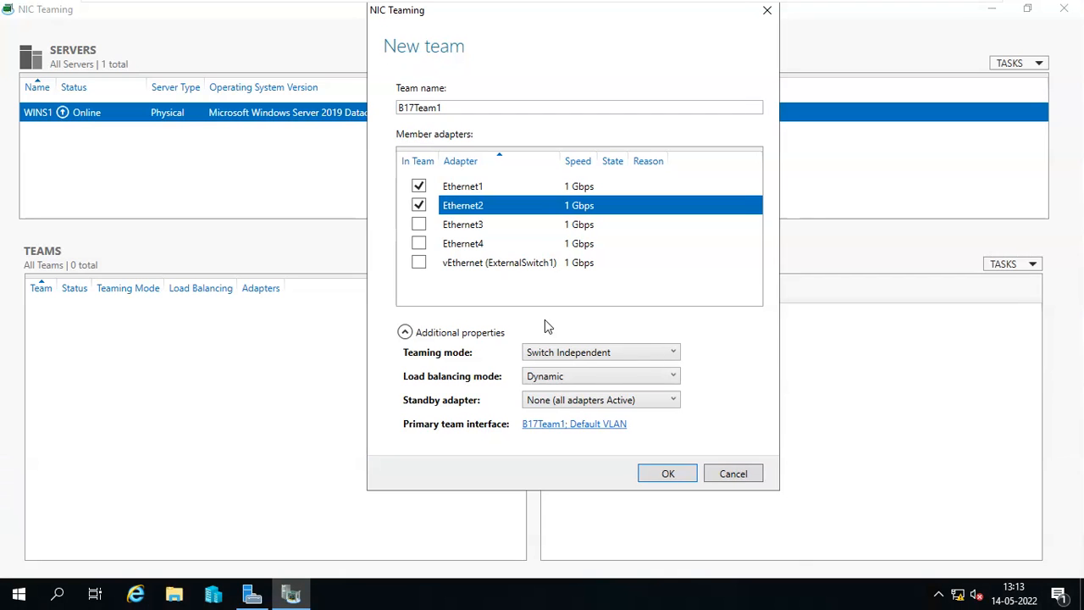
pyautogui.click(549, 401)
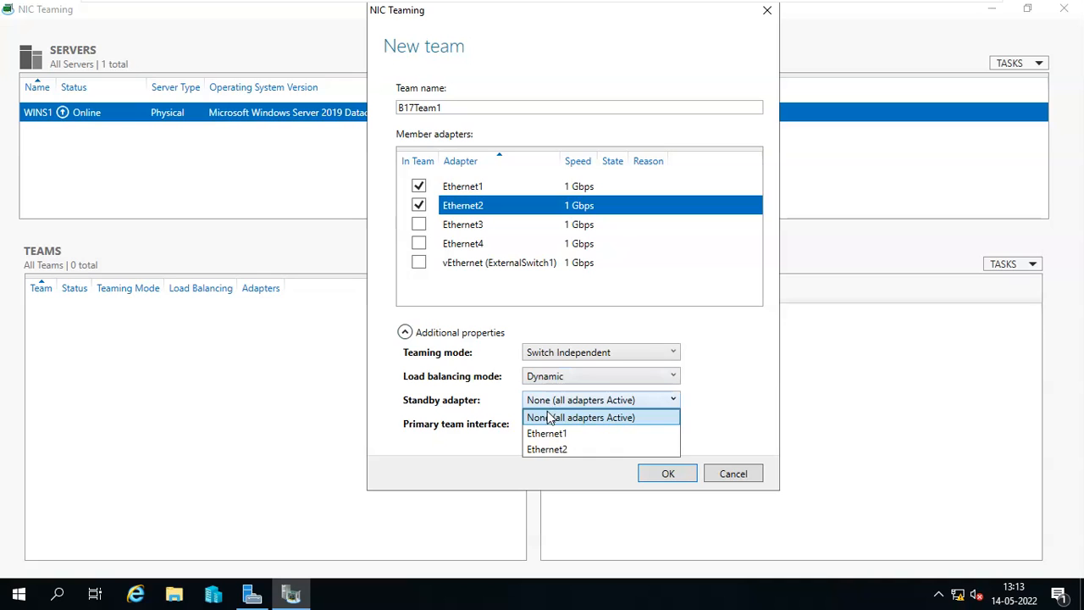
pyautogui.click(553, 449)
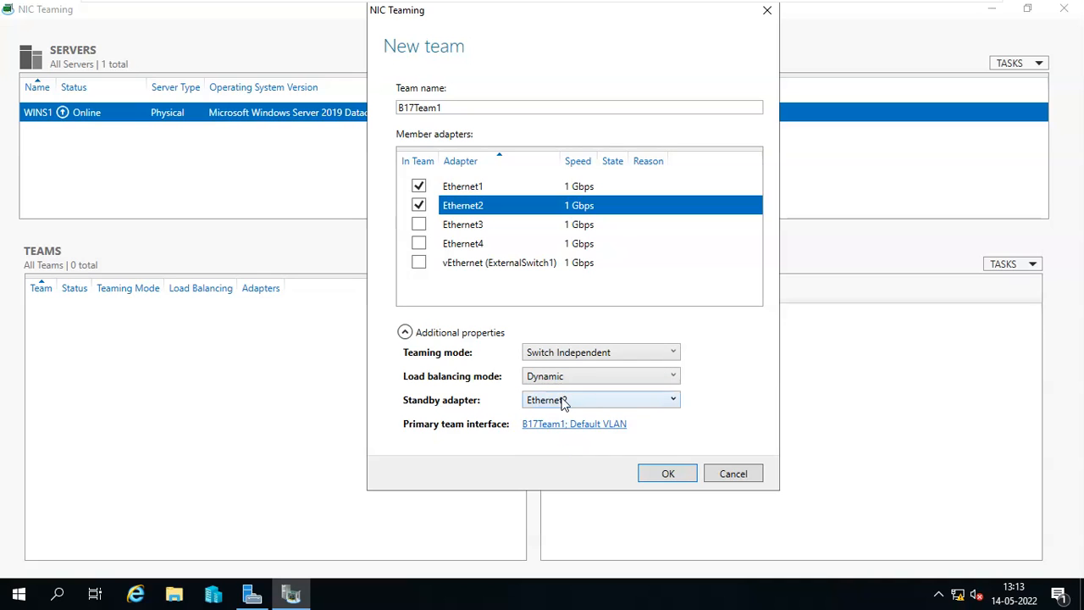
pyautogui.click(563, 402)
pyautogui.click(563, 416)
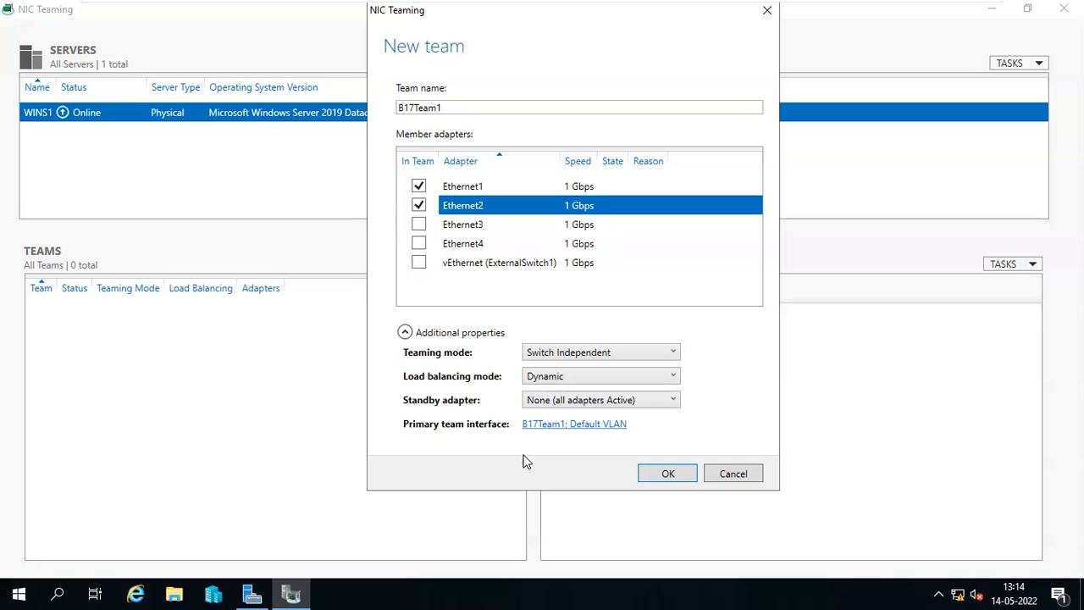
pyautogui.click(551, 400)
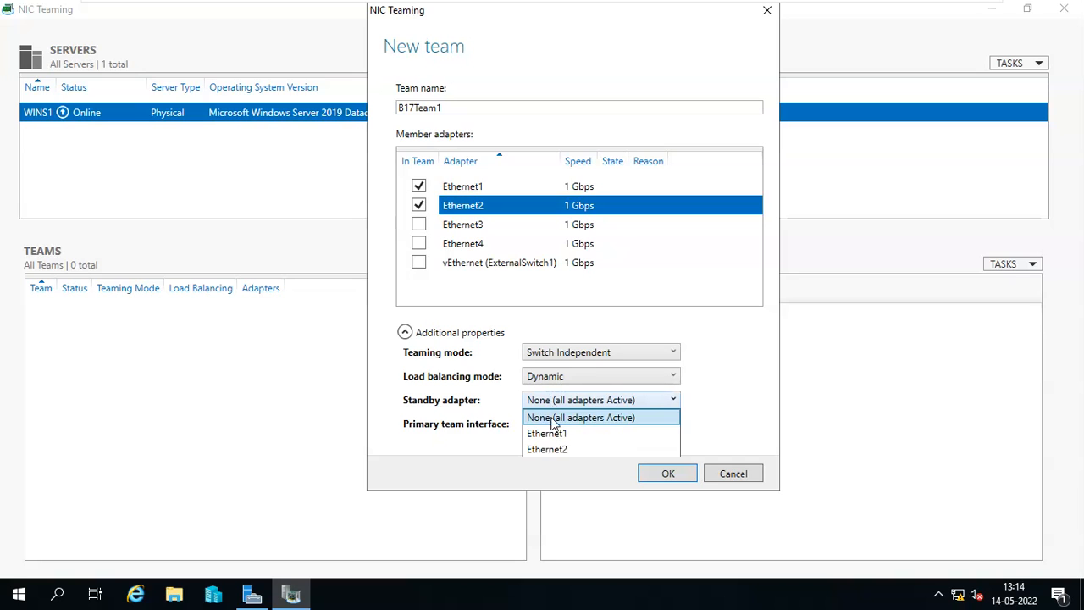
pyautogui.click(555, 447)
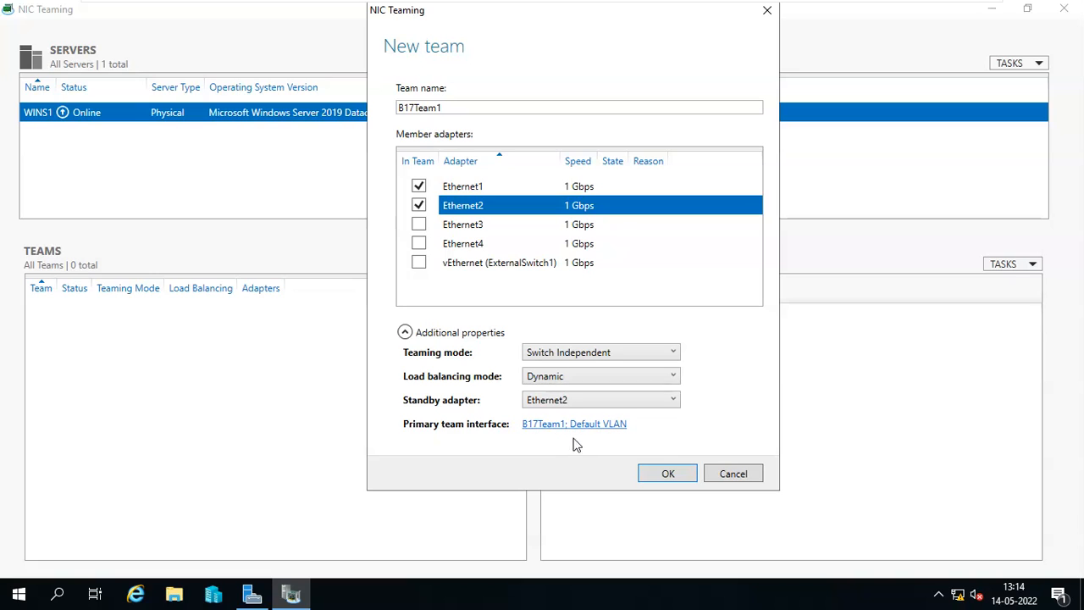
# Keep Switch Independent teaming mode and reselect Ethernet2 as the standby adapter.
pyautogui.click(566, 356)
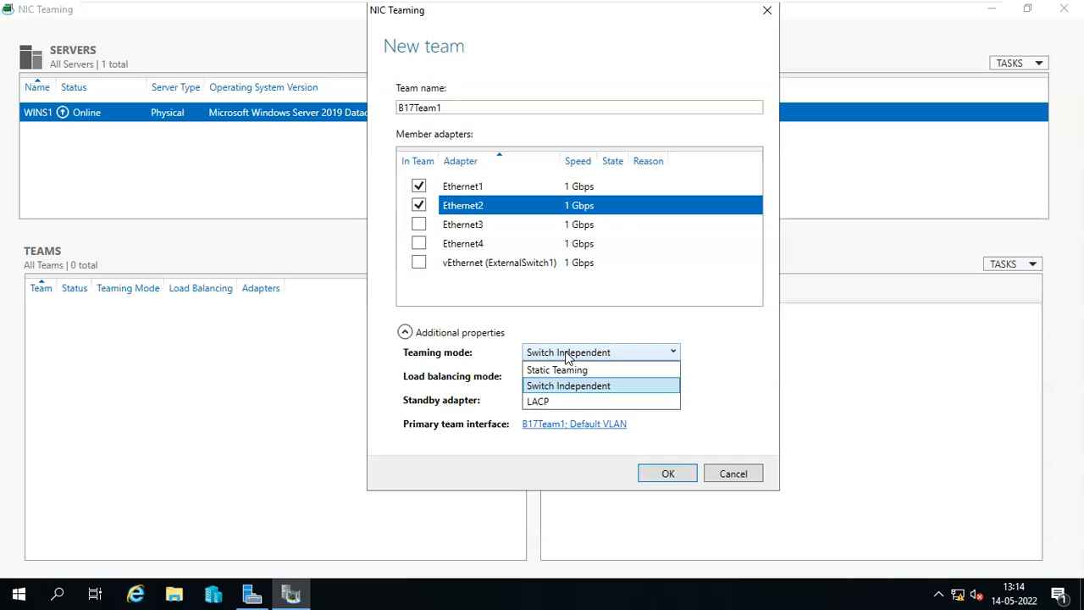
pyautogui.click(567, 356)
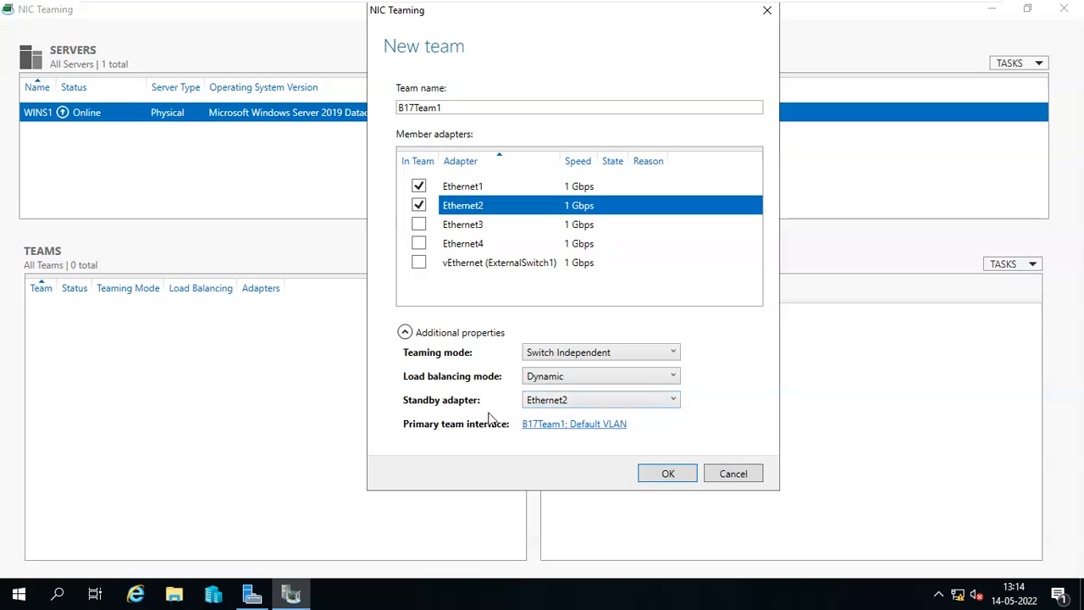
pyautogui.click(551, 402)
pyautogui.click(563, 413)
pyautogui.click(565, 406)
pyautogui.click(555, 446)
# Create B17Team1 and check the team and its Ethernet1 and Ethernet2 statistics.
pyautogui.click(668, 475)
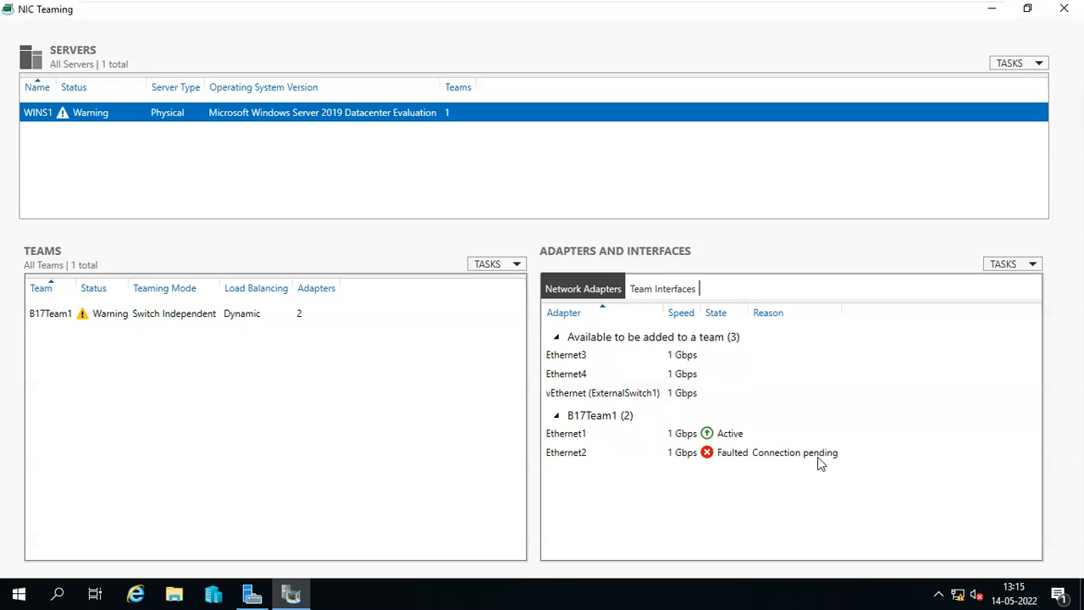
pyautogui.click(215, 320)
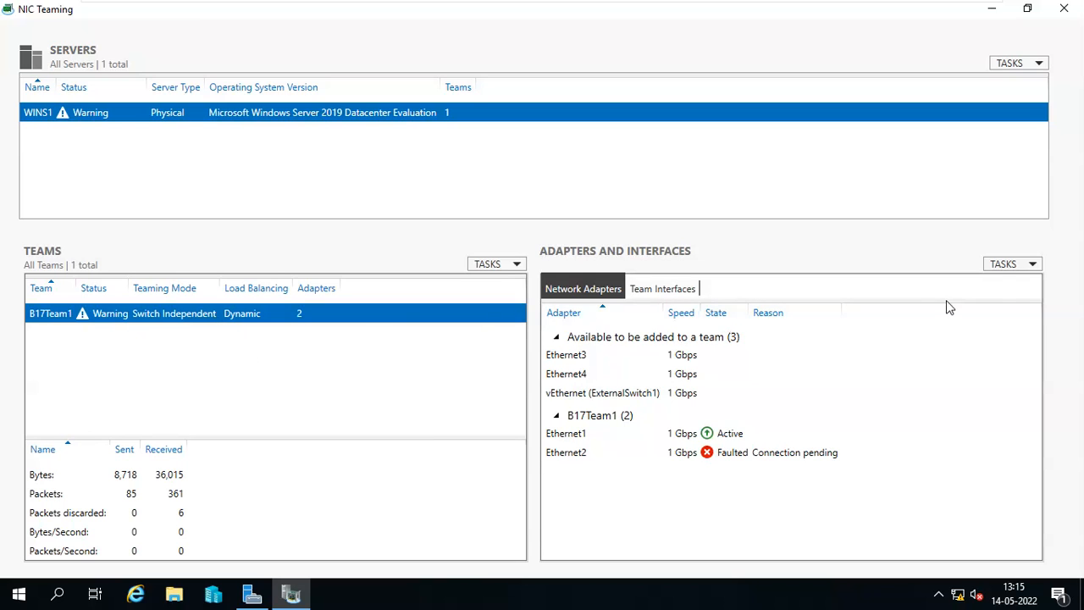
pyautogui.click(996, 265)
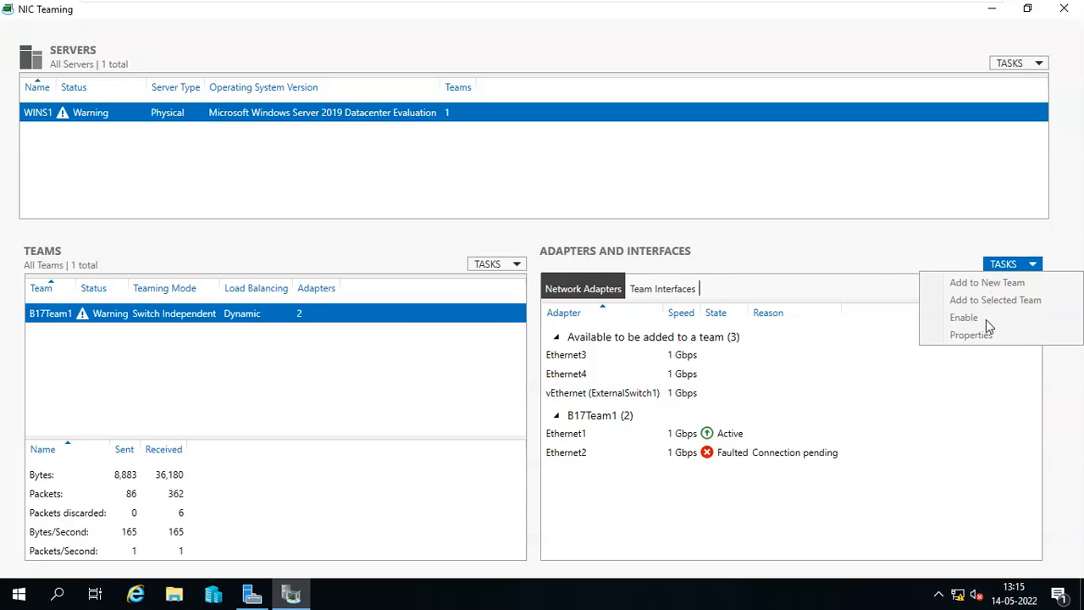
pyautogui.click(805, 424)
pyautogui.click(712, 456)
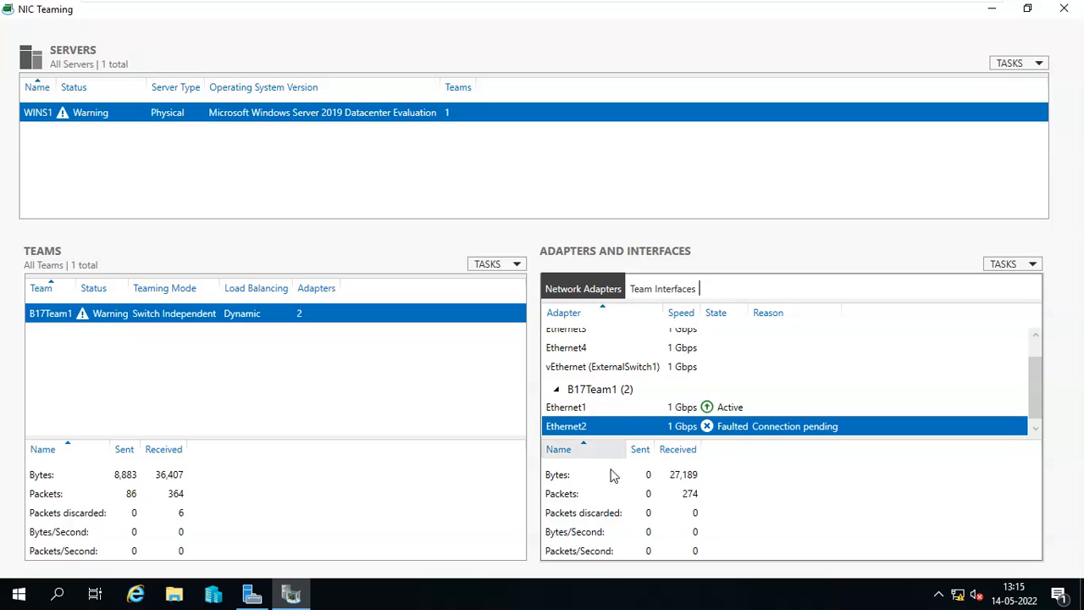
pyautogui.click(582, 408)
pyautogui.click(599, 432)
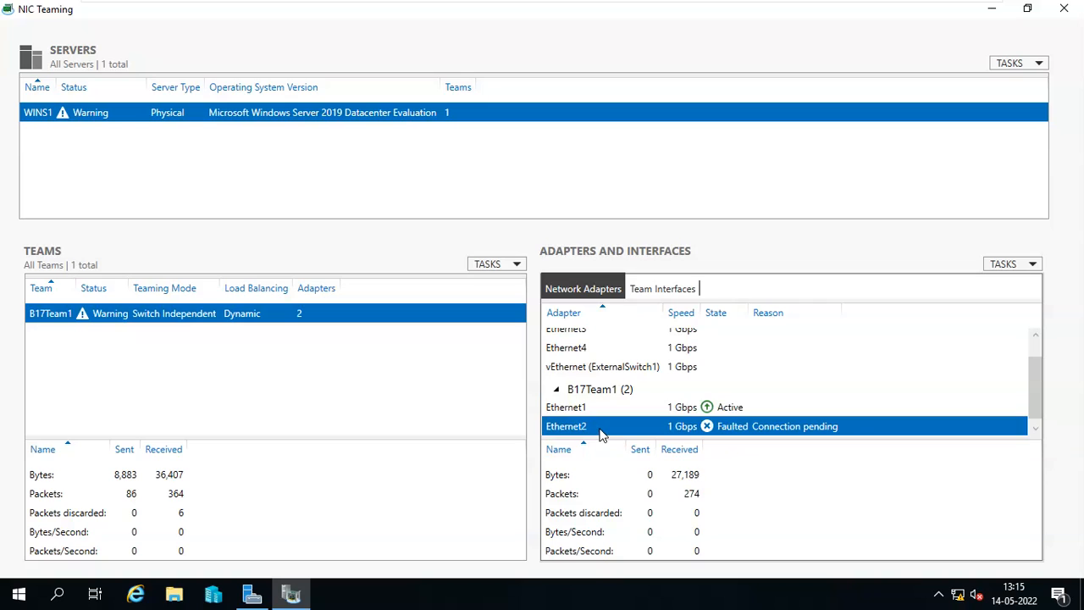
# Switch between team interfaces and network adapters, comparing Ethernet1 and Ethernet2 counters.
pyautogui.click(667, 294)
pyautogui.click(653, 363)
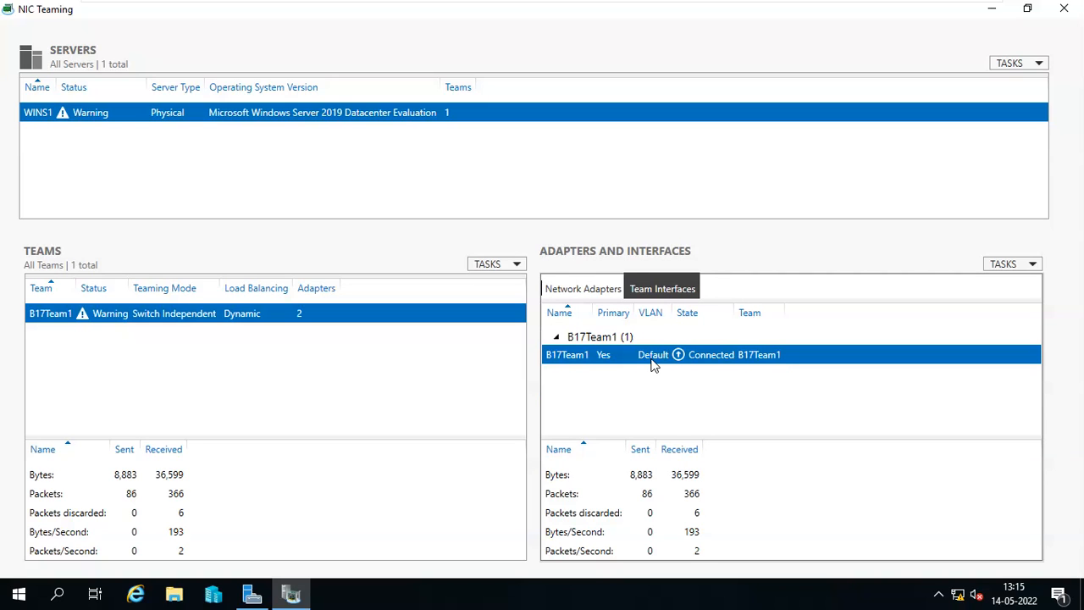
pyautogui.click(581, 294)
pyautogui.click(650, 294)
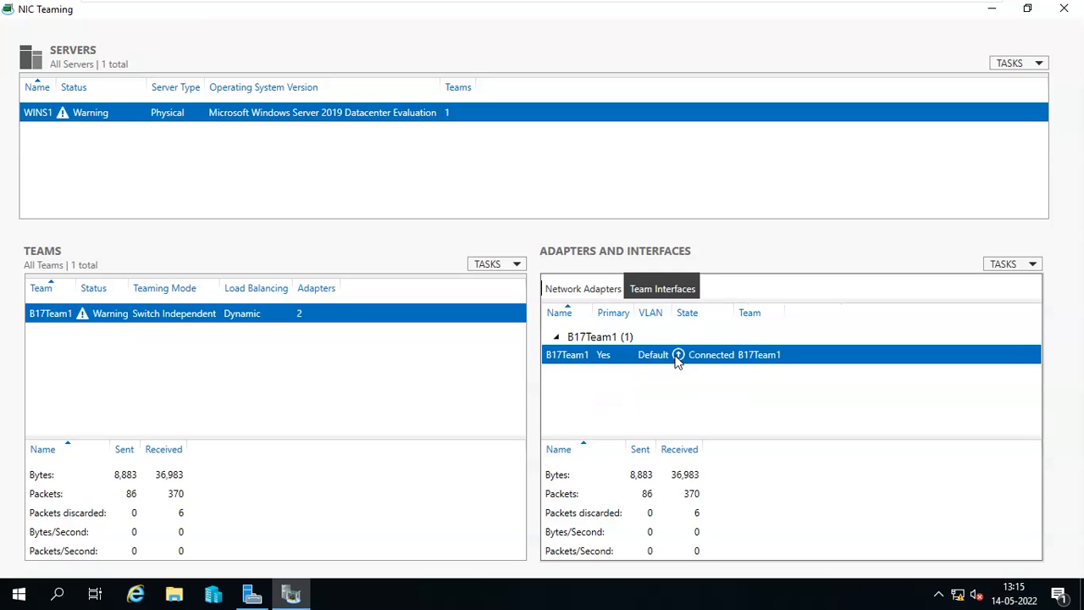
pyautogui.click(591, 292)
pyautogui.click(674, 408)
pyautogui.click(683, 430)
pyautogui.click(684, 412)
pyautogui.click(684, 432)
pyautogui.click(683, 412)
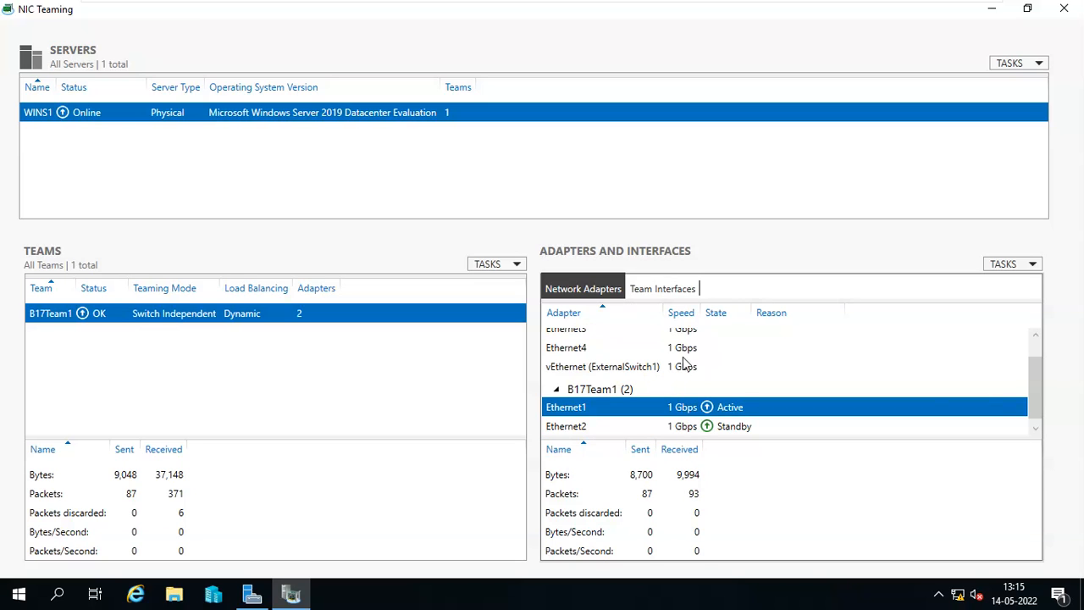
# Review Ethernet3 and Ethernet4 counters, then close NIC Teaming and refresh Server Manager.
pyautogui.moveTo(1034, 374); pyautogui.dragTo(1023, 351)
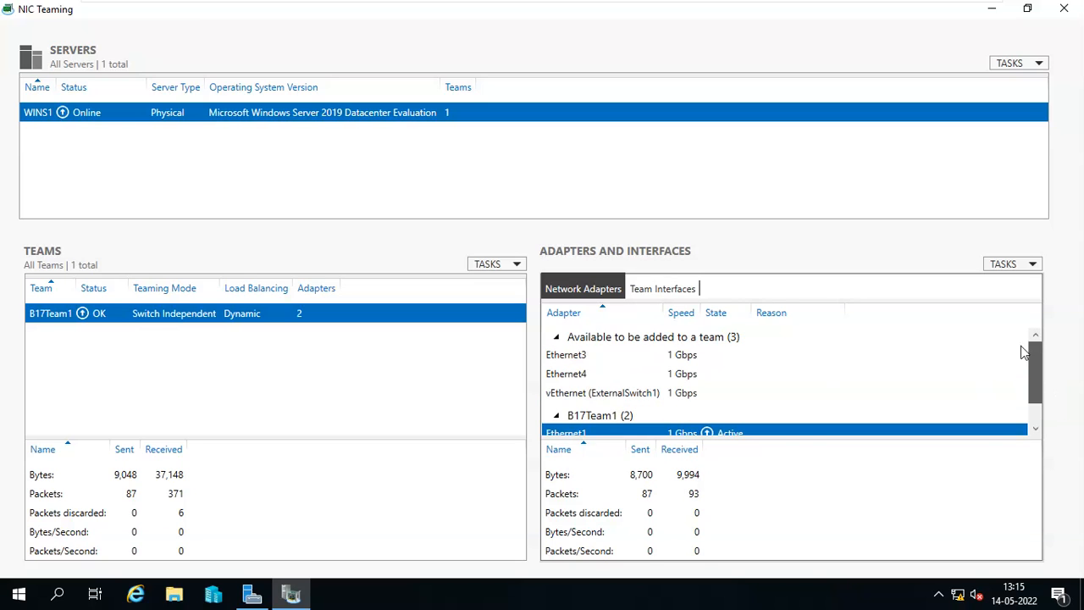
pyautogui.click(559, 359)
pyautogui.click(570, 378)
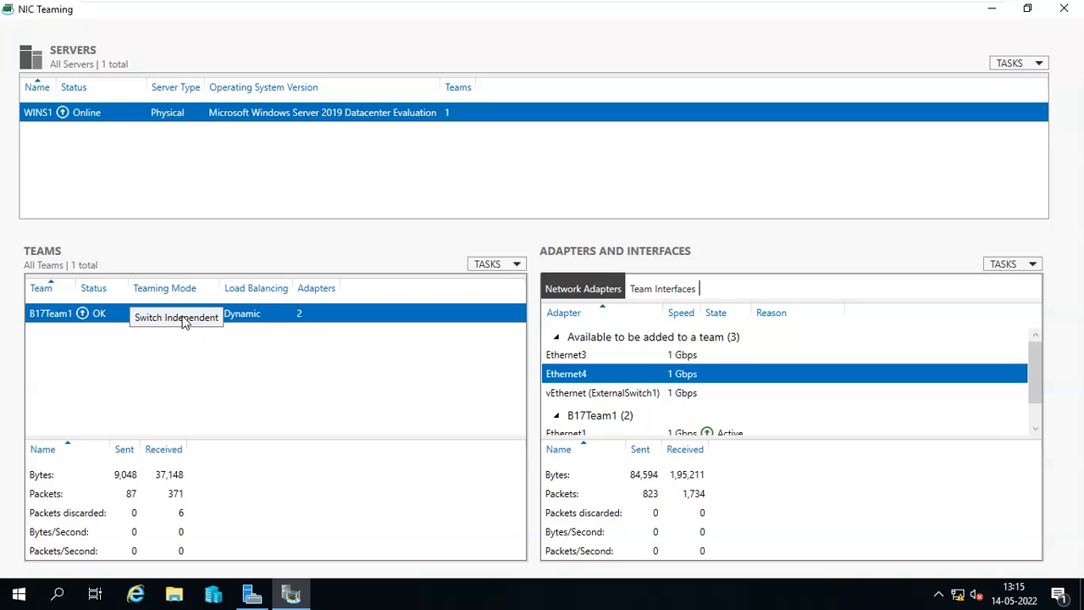
pyautogui.click(580, 357)
pyautogui.click(583, 377)
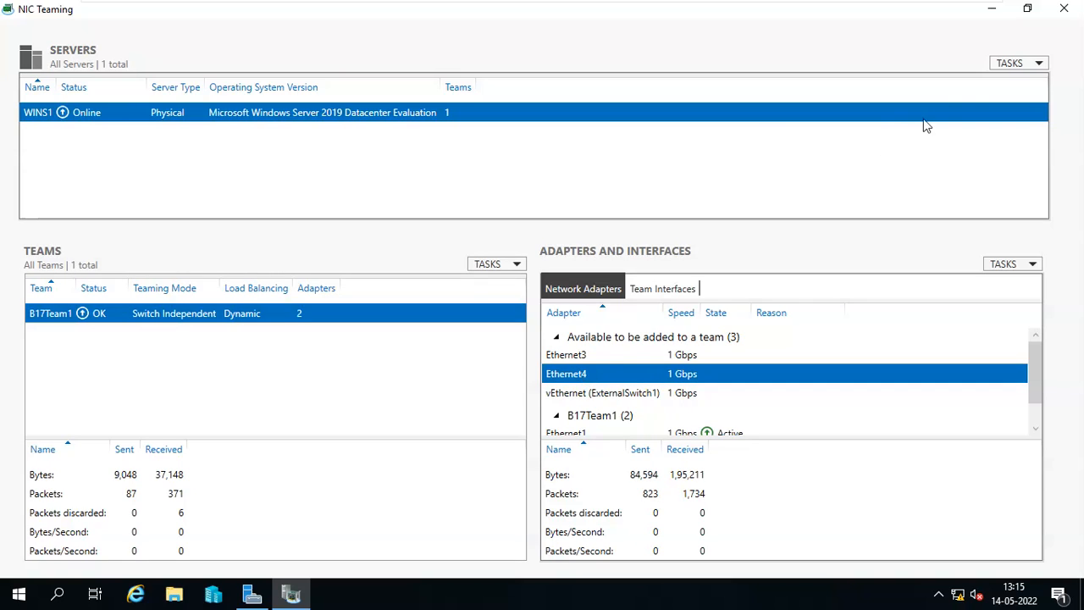
pyautogui.click(1064, 11)
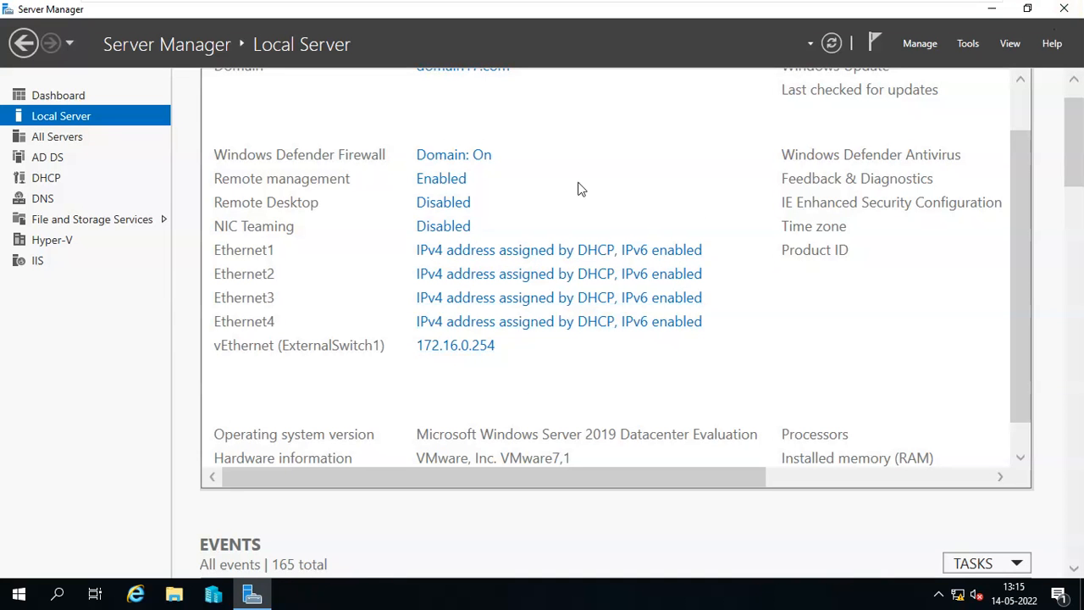
pyautogui.click(832, 43)
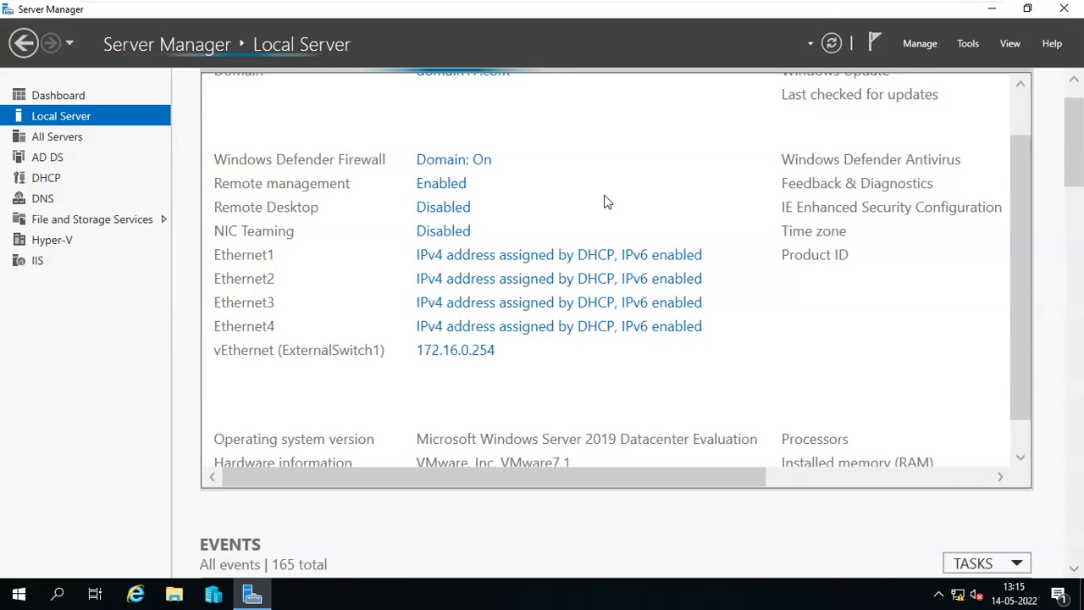
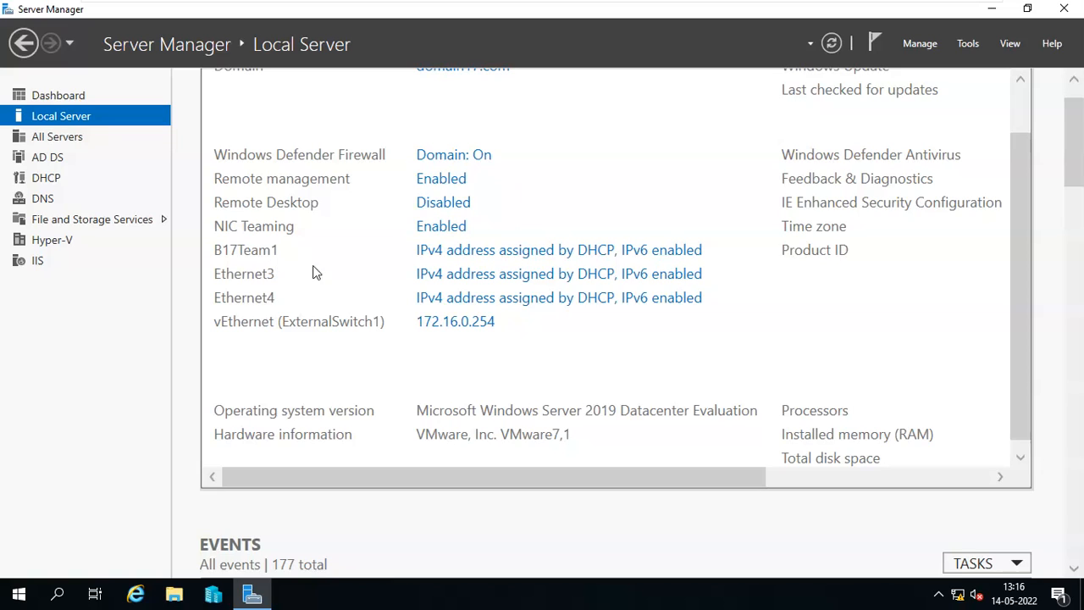
# Open Network Connections and view the Ethernet1 and Ethernet2 connection details.
pyautogui.click(488, 252)
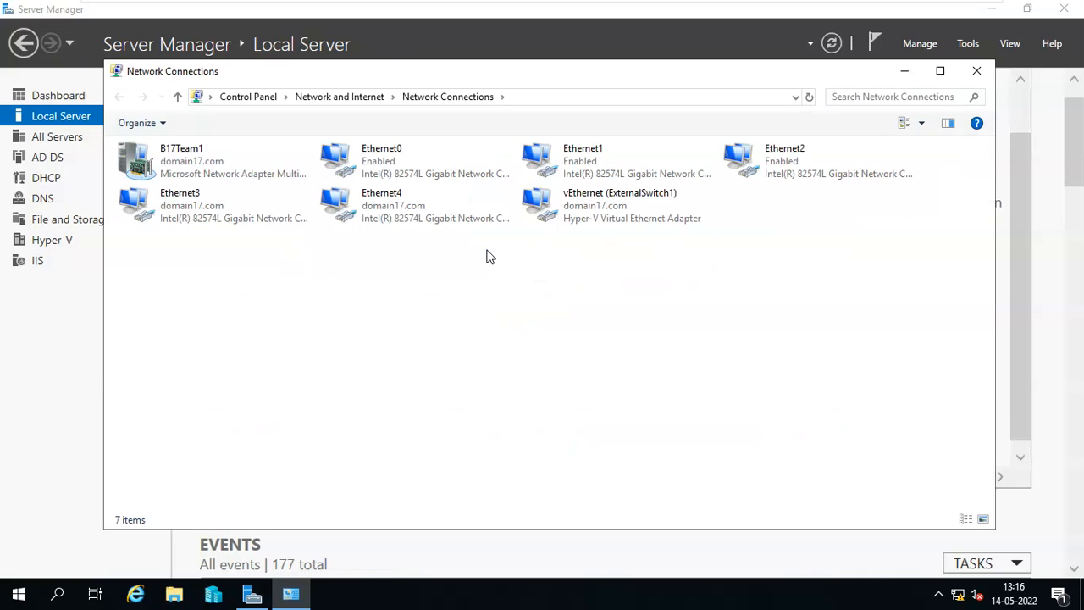
pyautogui.click(605, 159)
pyautogui.click(810, 168)
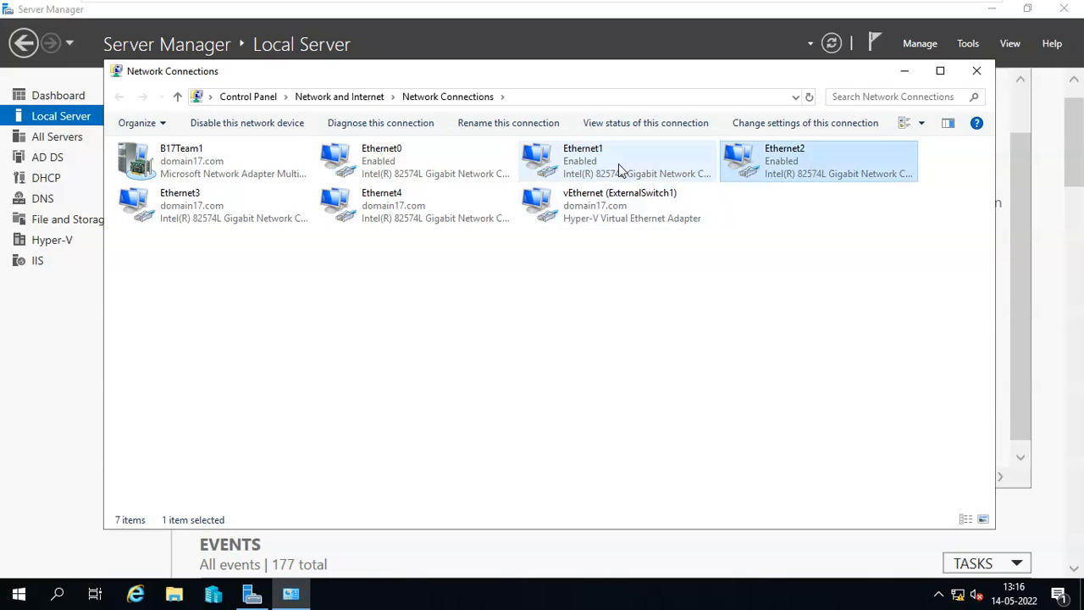
pyautogui.click(616, 164)
pyautogui.doubleClick(615, 163)
pyautogui.click(477, 288)
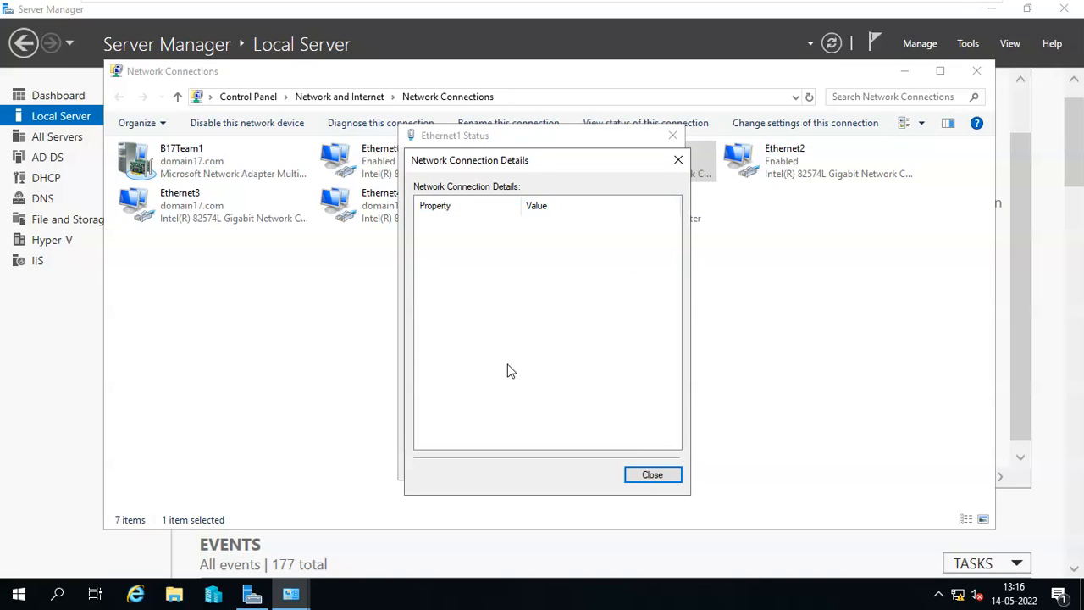
pyautogui.click(675, 477)
pyautogui.click(667, 468)
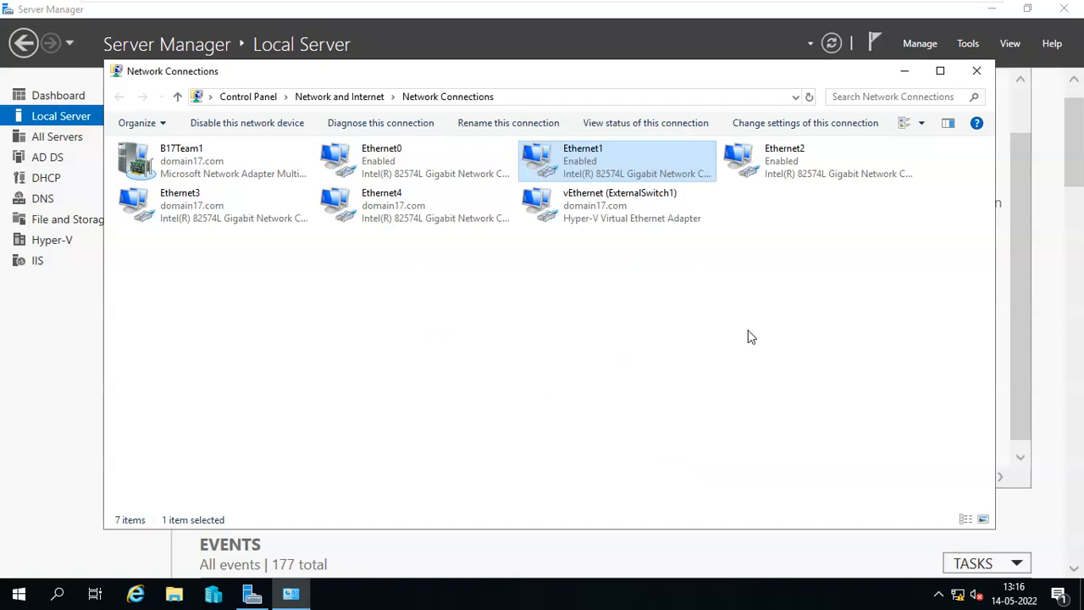
pyautogui.click(751, 336)
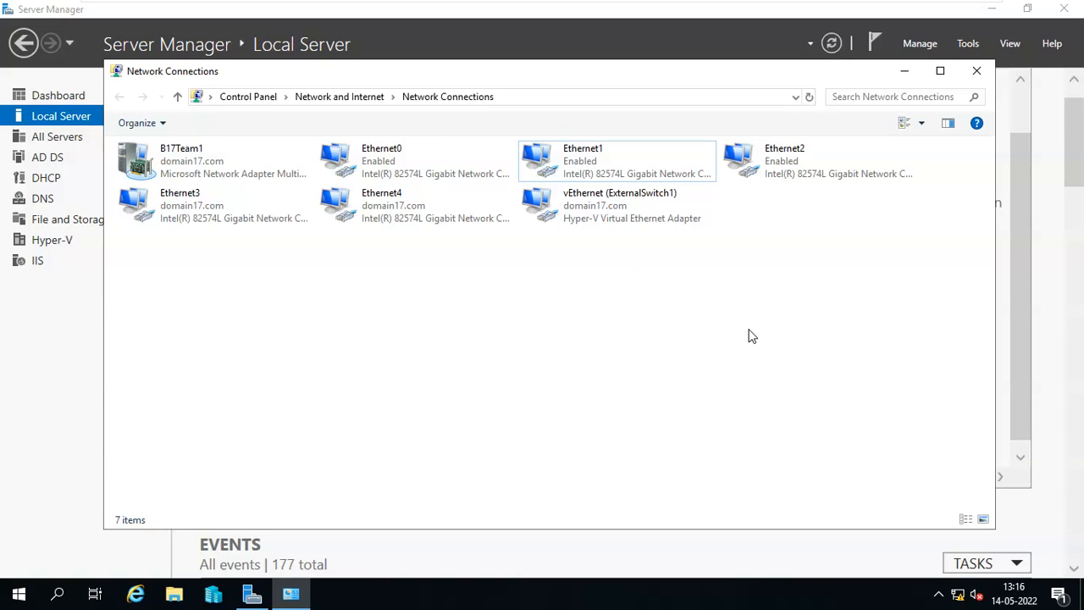
pyautogui.doubleClick(763, 169)
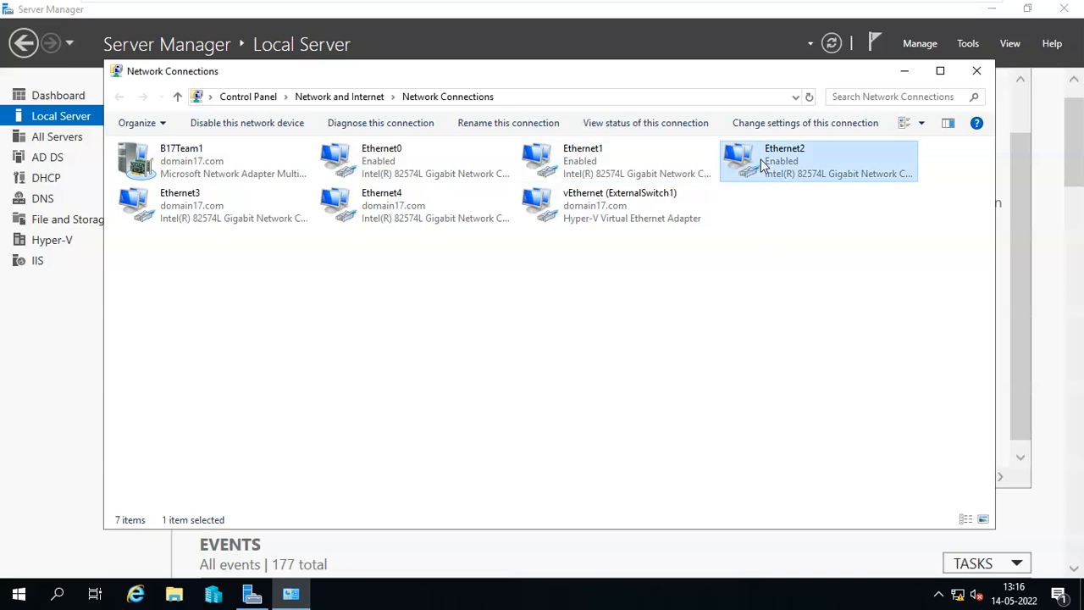
pyautogui.click(479, 289)
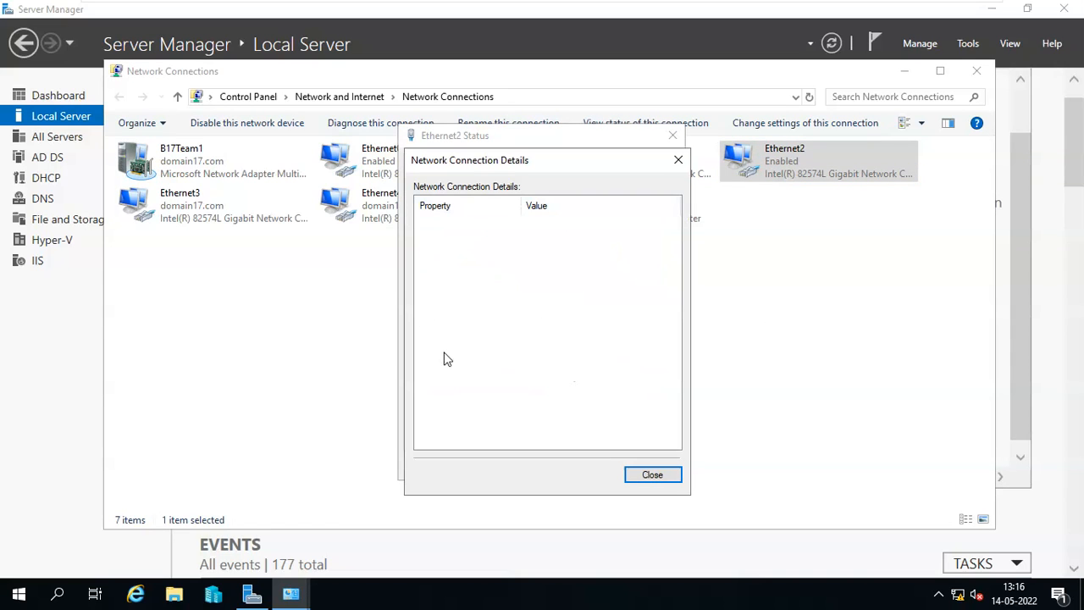
pyautogui.click(645, 477)
pyautogui.click(643, 466)
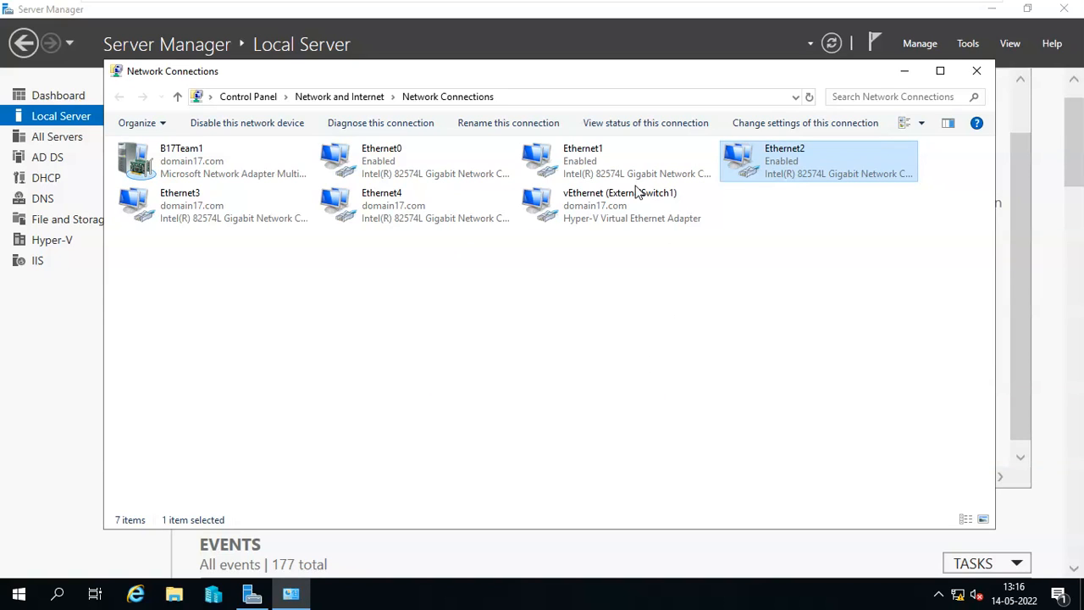
# Confirm Ethernet3's IPv4 address is 172.16.0.19 and Ethernet4's is 172.16.0.20.
pyautogui.doubleClick(237, 222)
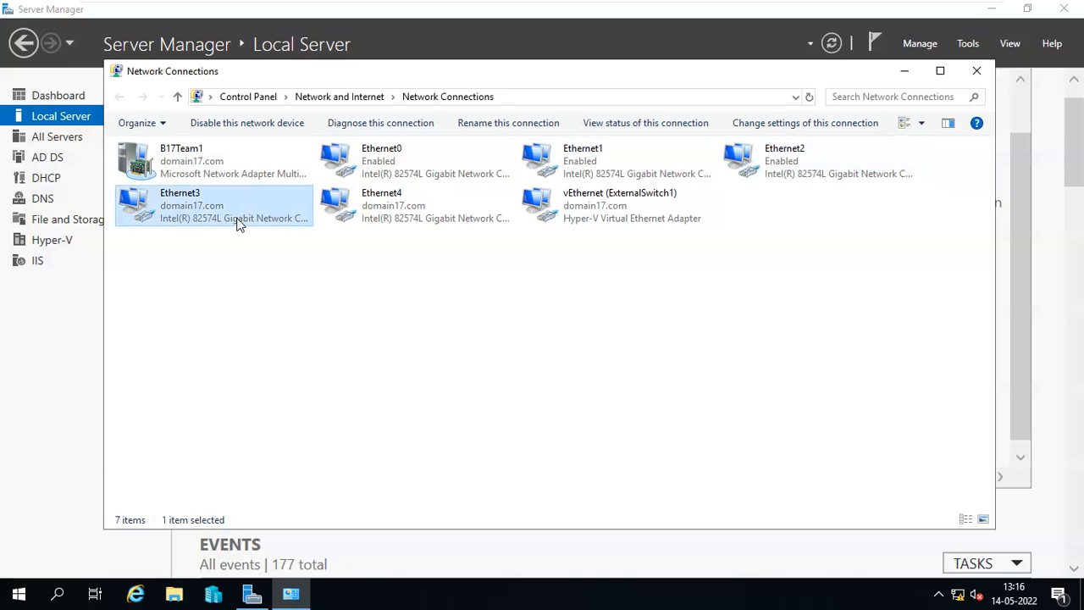
pyautogui.click(450, 287)
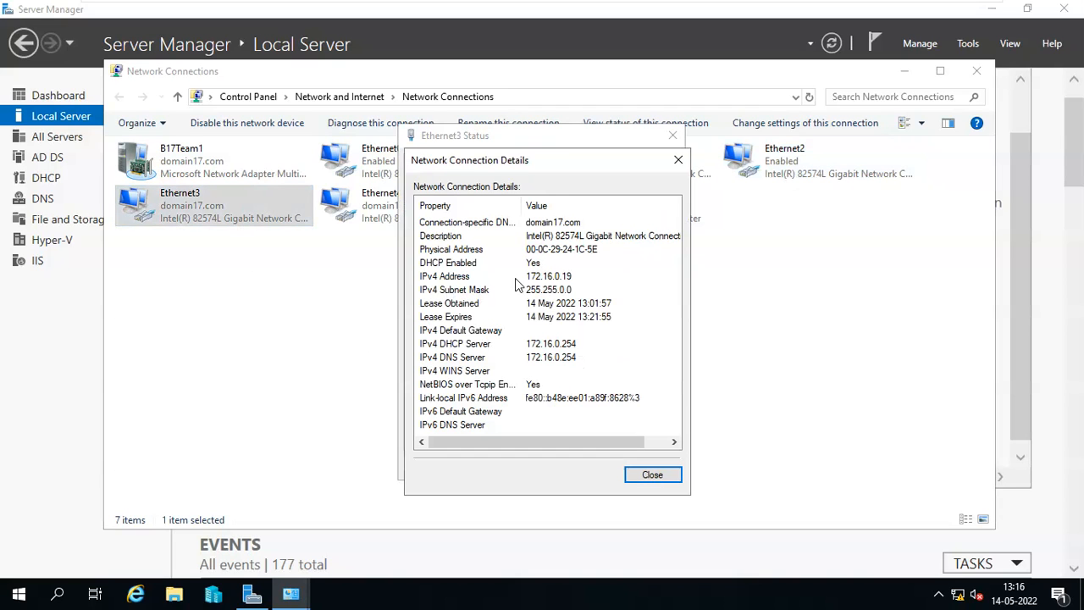
pyautogui.click(555, 278)
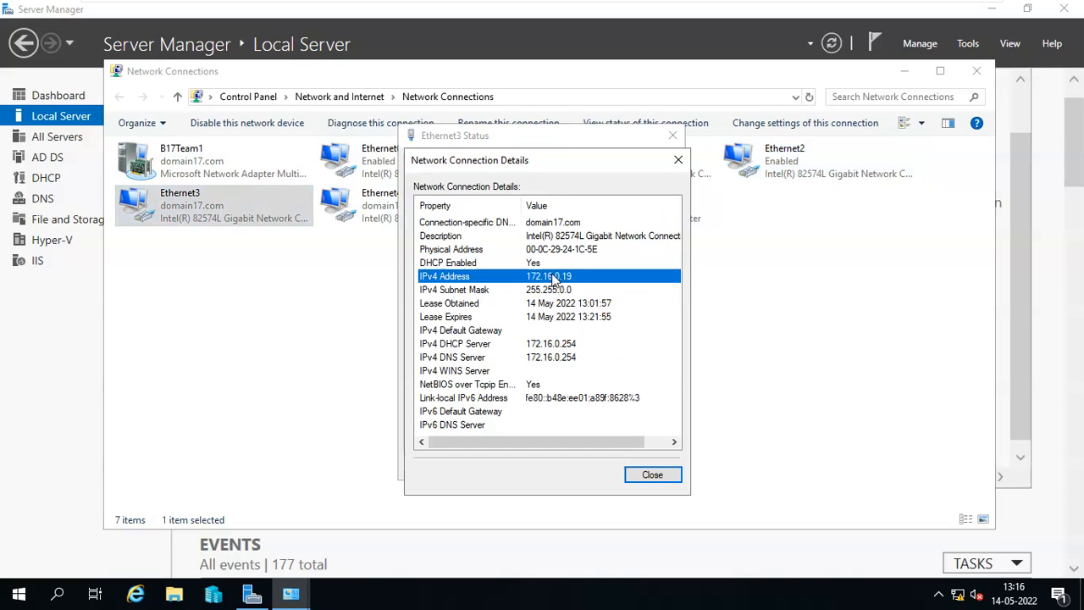
pyautogui.click(647, 475)
pyautogui.click(641, 466)
pyautogui.doubleClick(403, 227)
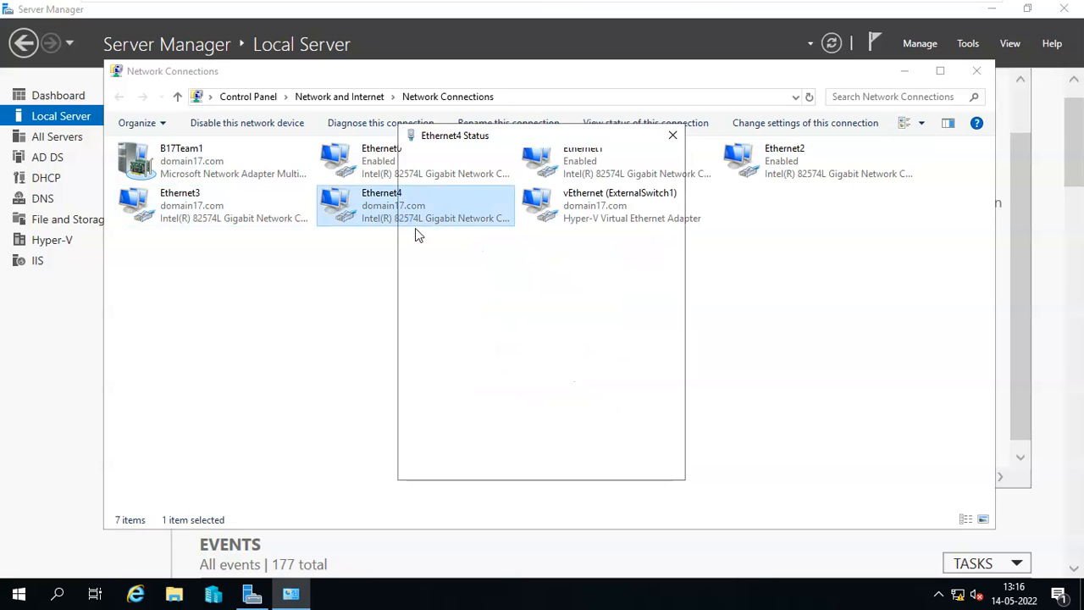
pyautogui.click(481, 289)
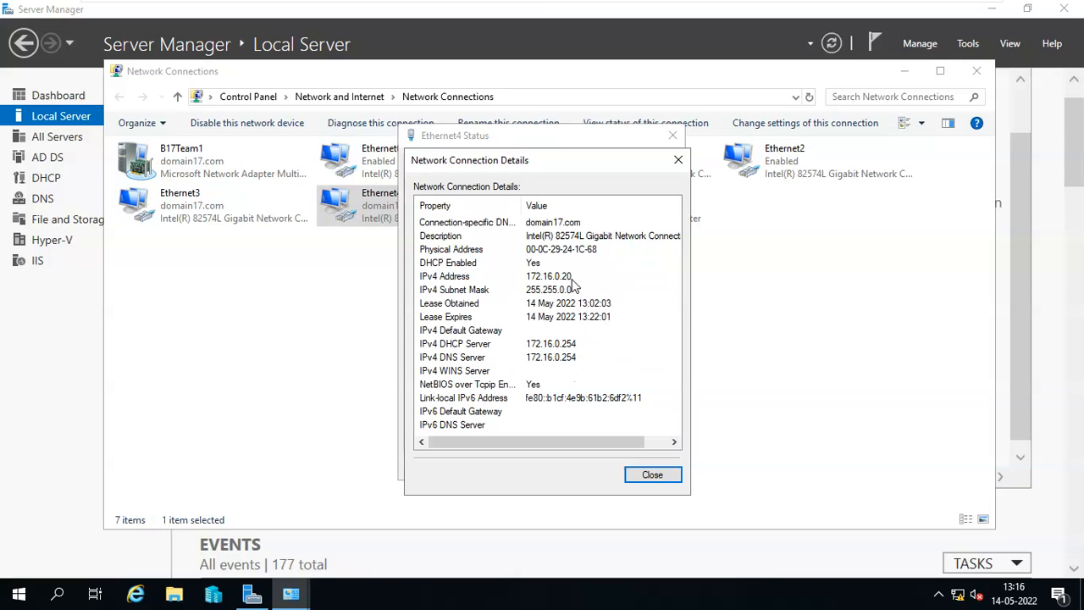
pyautogui.click(565, 277)
pyautogui.click(651, 481)
pyautogui.click(653, 470)
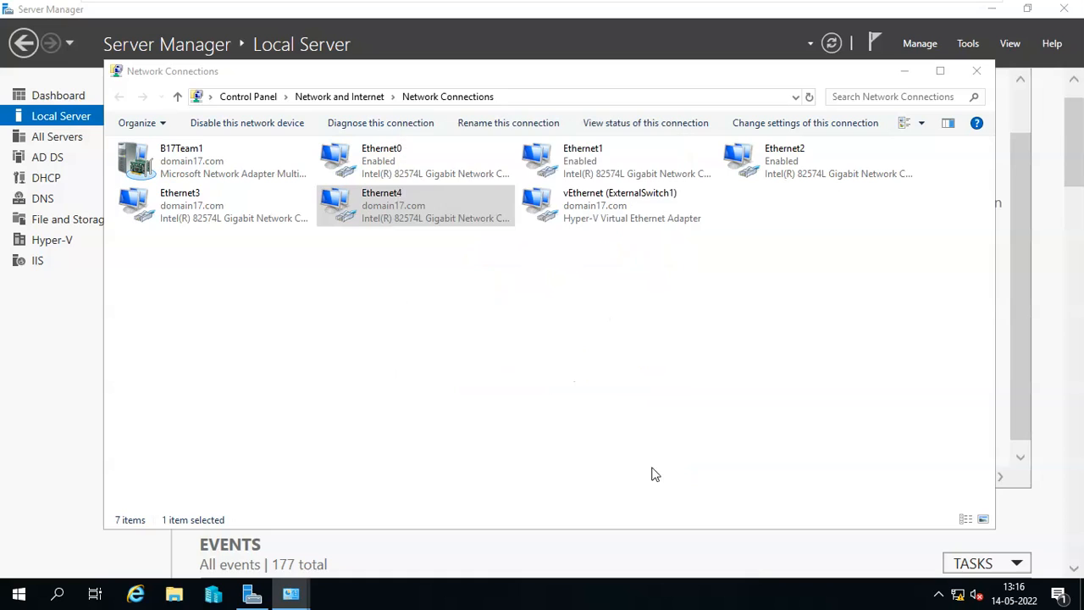
pyautogui.click(692, 155)
pyautogui.click(732, 169)
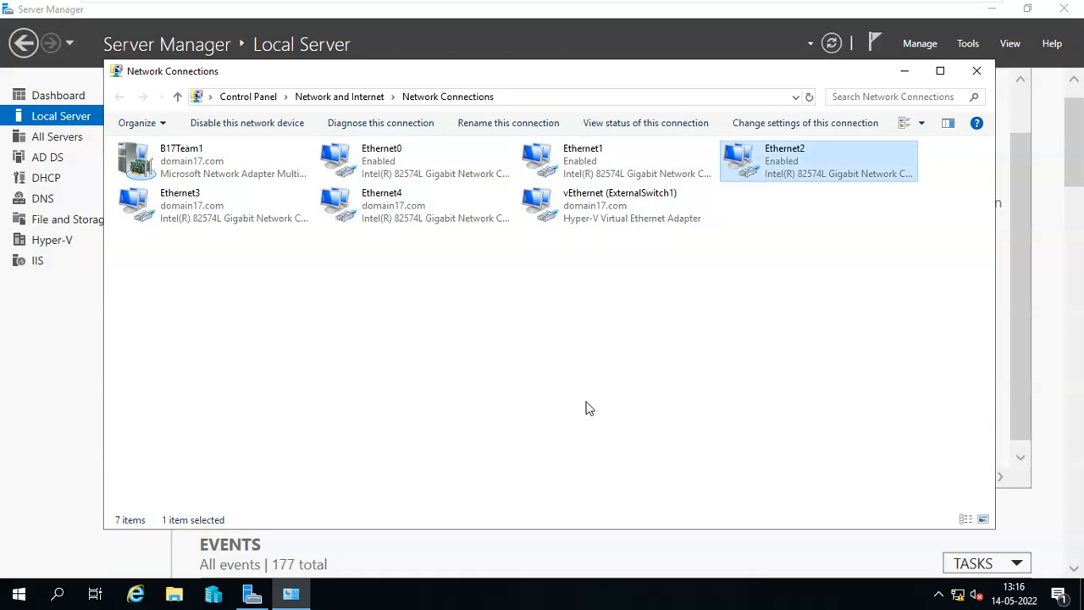
# Review B17Team1's details: IPv4 172.16.0.17, subnet mask 255.255.0.0, DHCP enabled.
pyautogui.click(194, 168)
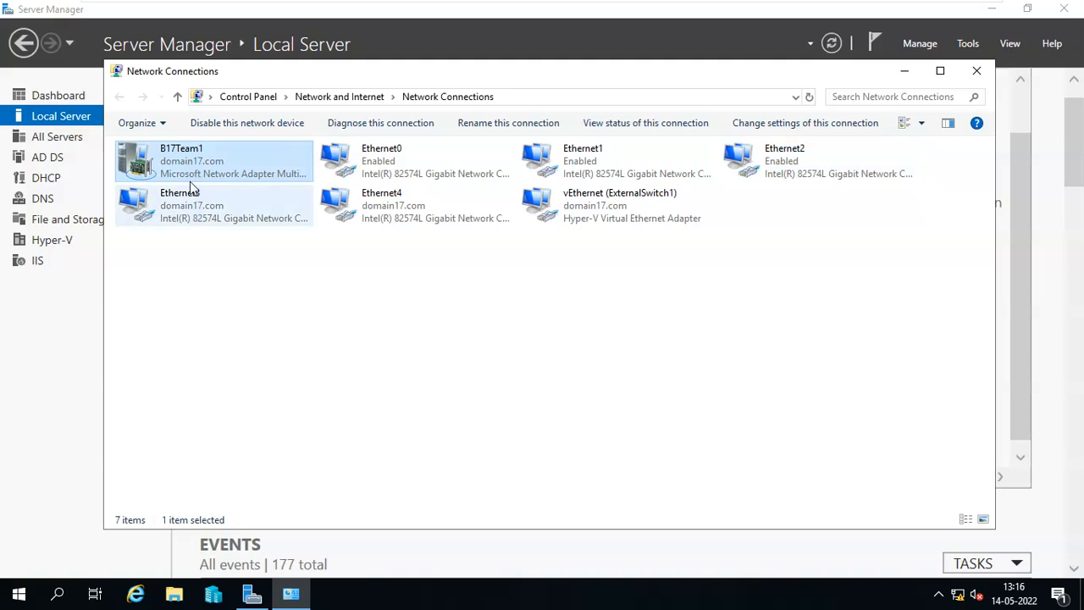
pyautogui.doubleClick(260, 176)
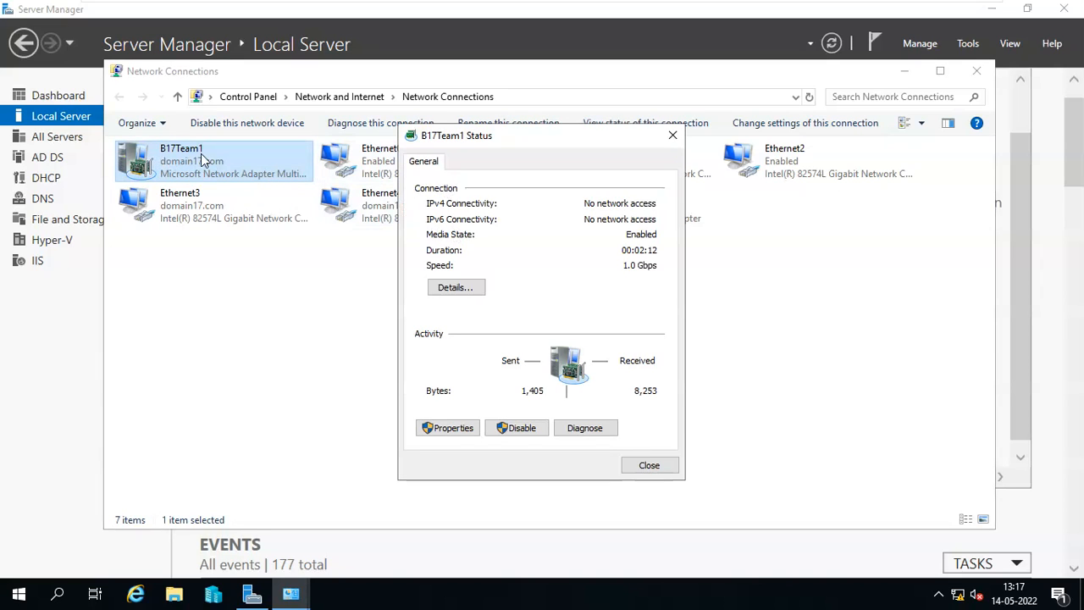
pyautogui.click(464, 288)
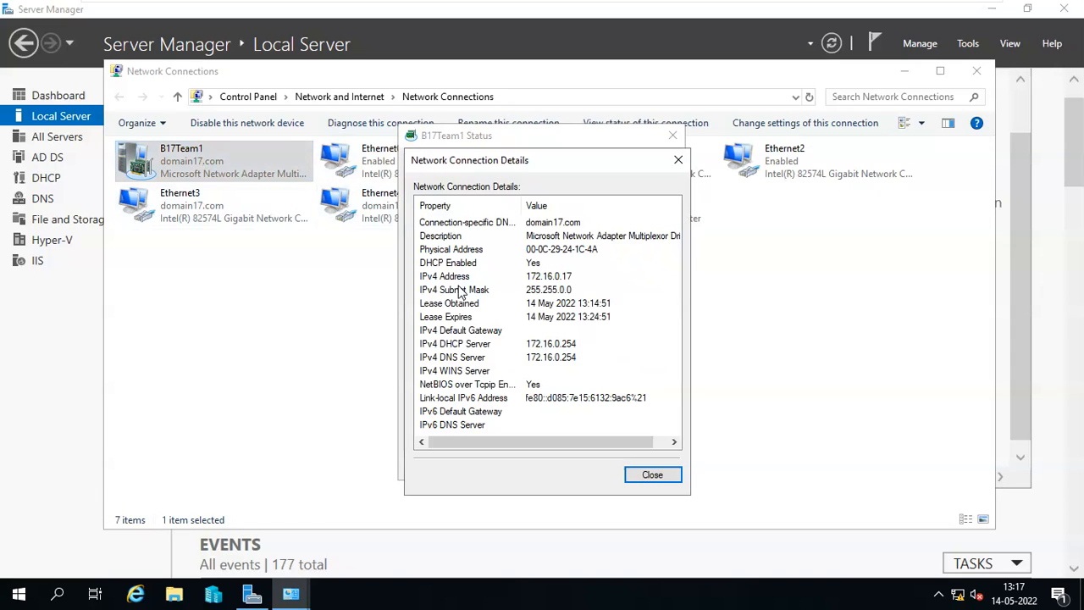
pyautogui.click(556, 225)
pyautogui.click(557, 238)
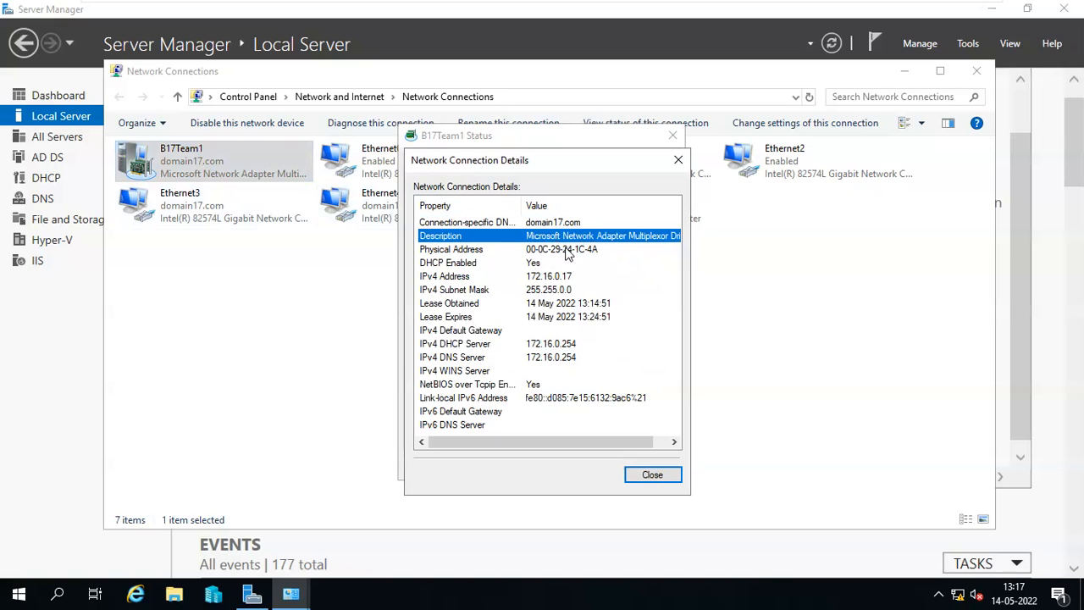
pyautogui.click(581, 249)
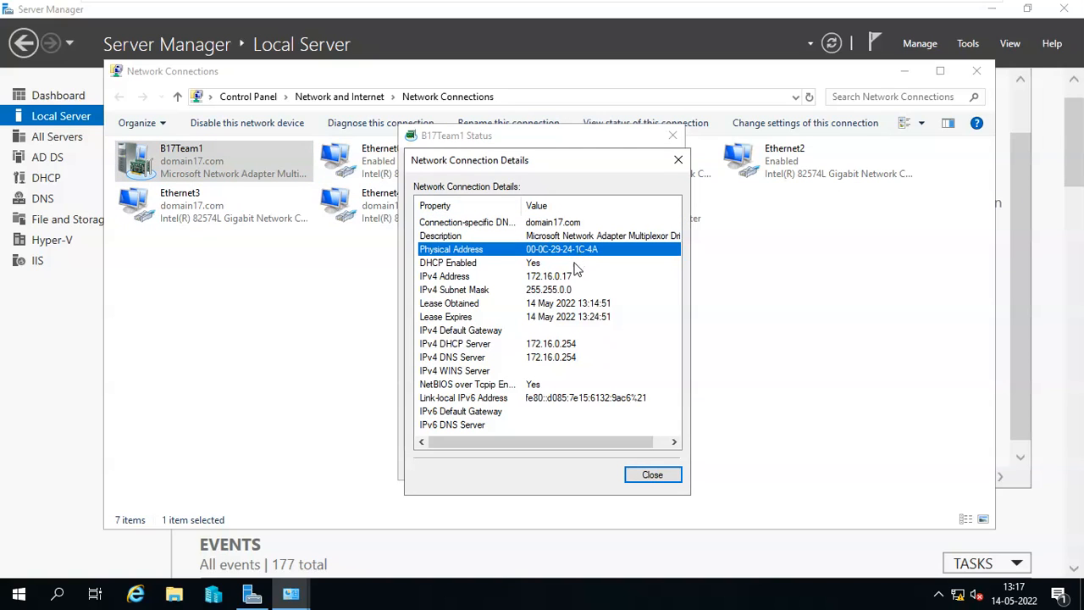
pyautogui.click(568, 279)
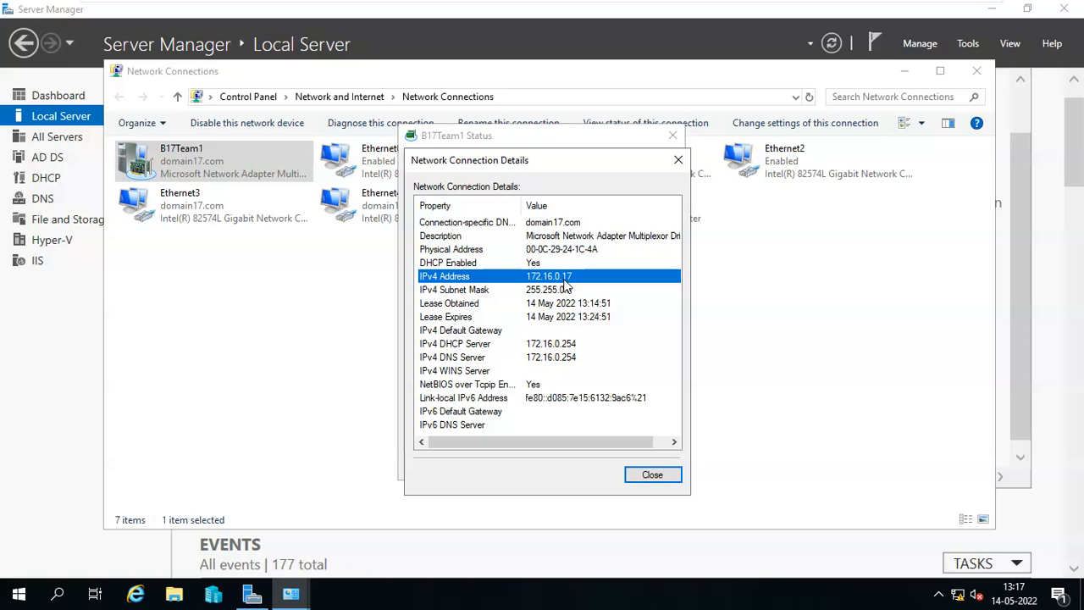
pyautogui.click(533, 265)
pyautogui.click(547, 276)
pyautogui.click(558, 289)
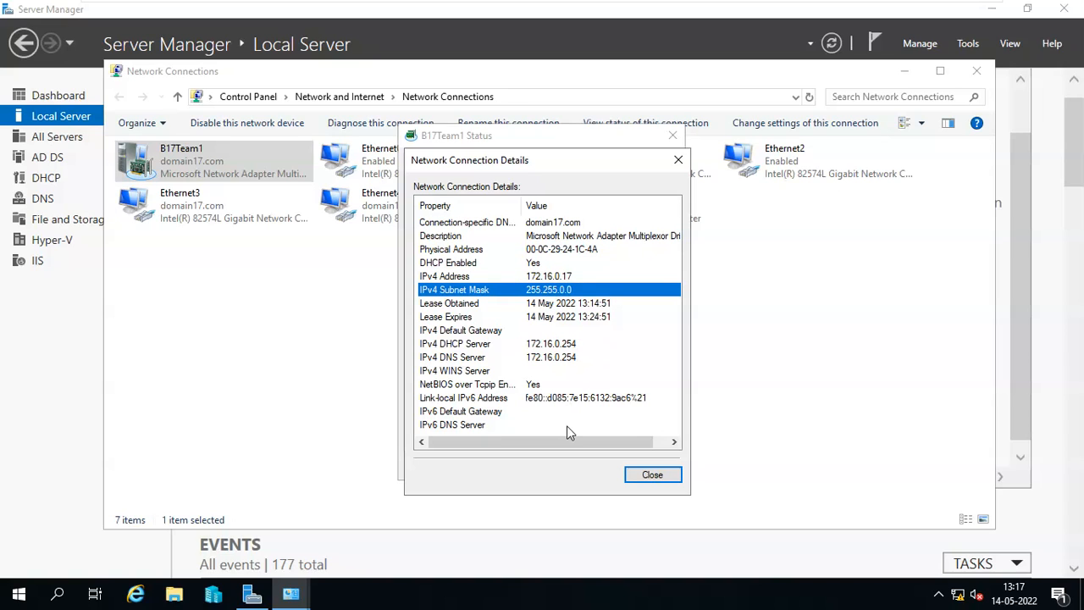
pyautogui.click(650, 475)
# Inspect the team's IPv4 properties and cancel, leaving its IP settings unchanged.
pyautogui.click(450, 429)
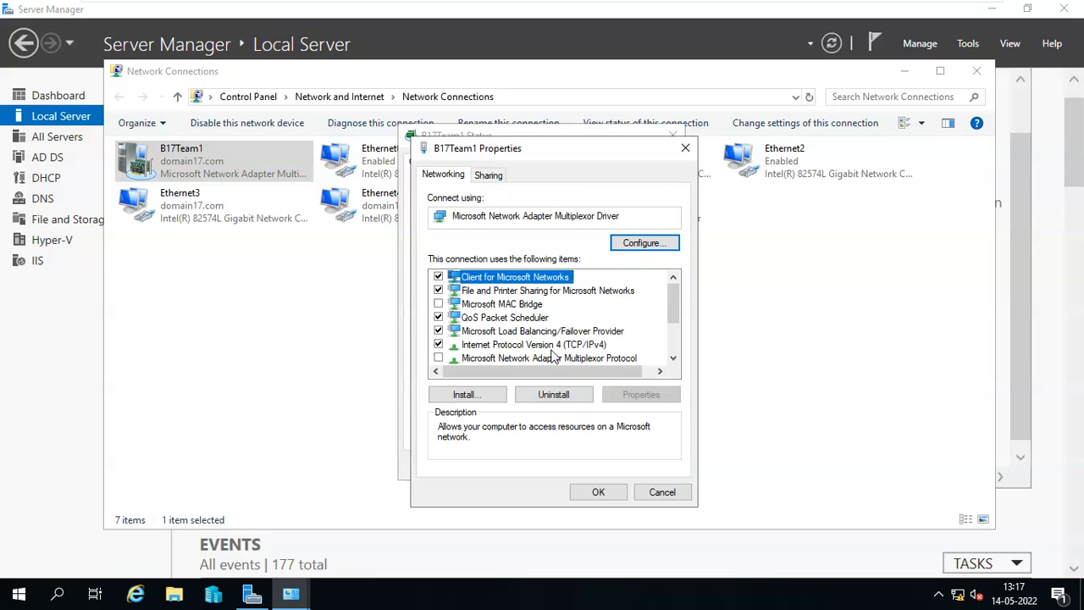
pyautogui.click(554, 347)
pyautogui.click(637, 395)
pyautogui.click(584, 322)
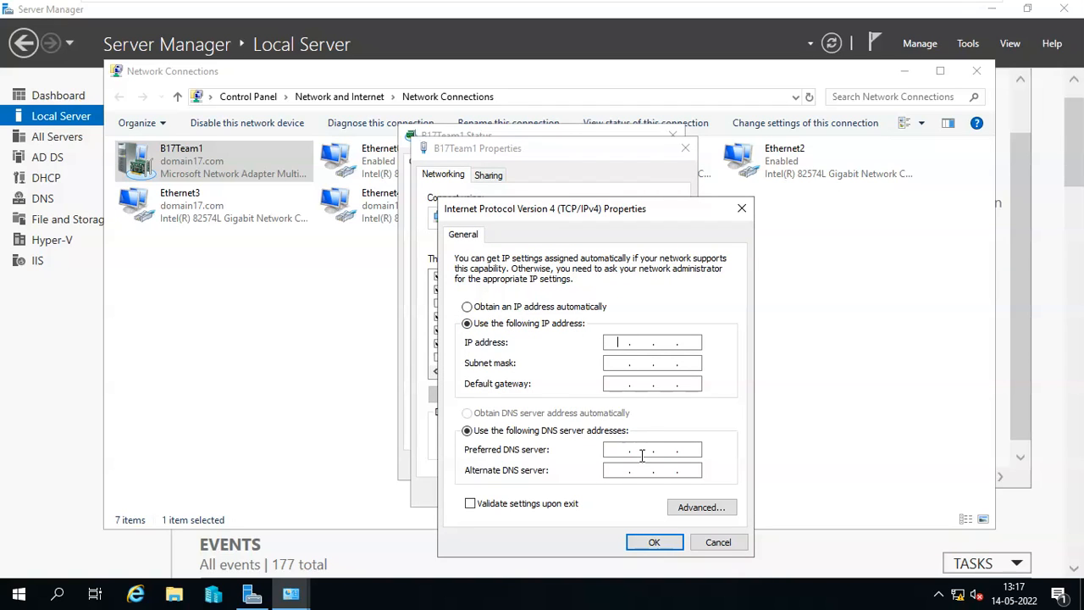
pyautogui.click(718, 542)
pyautogui.click(660, 491)
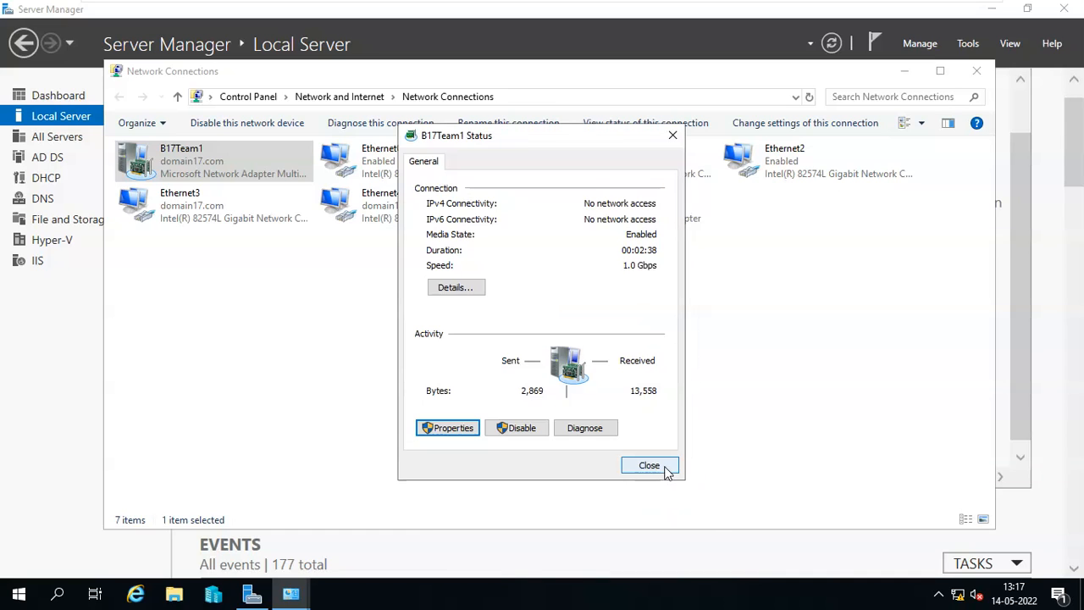
pyautogui.click(649, 465)
# Recheck the team's DHCP status and IPv4 address, then close Network Connections.
pyautogui.doubleClick(213, 162)
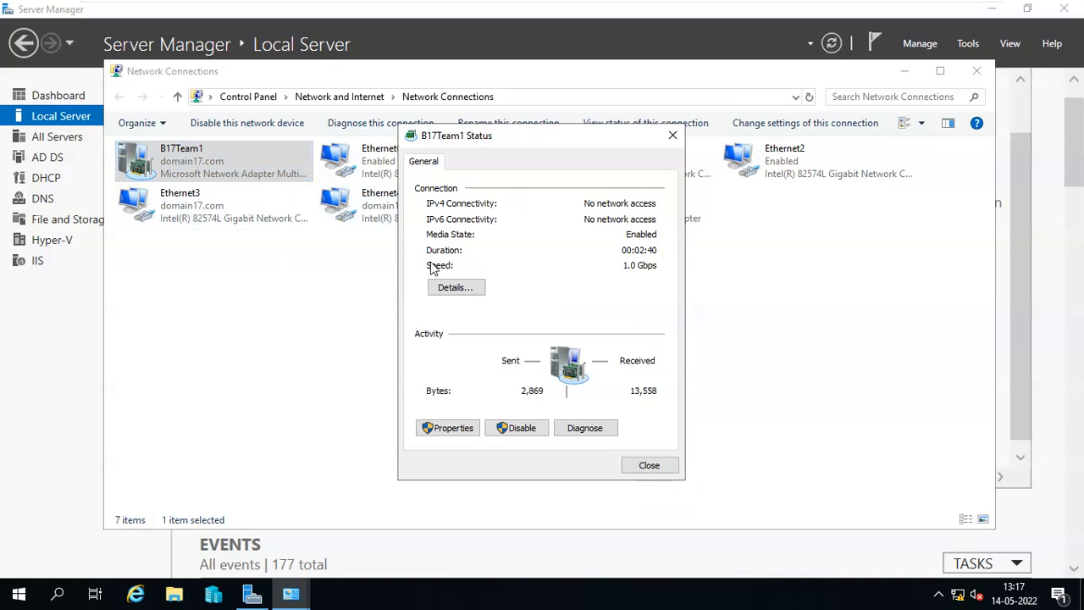
pyautogui.click(458, 287)
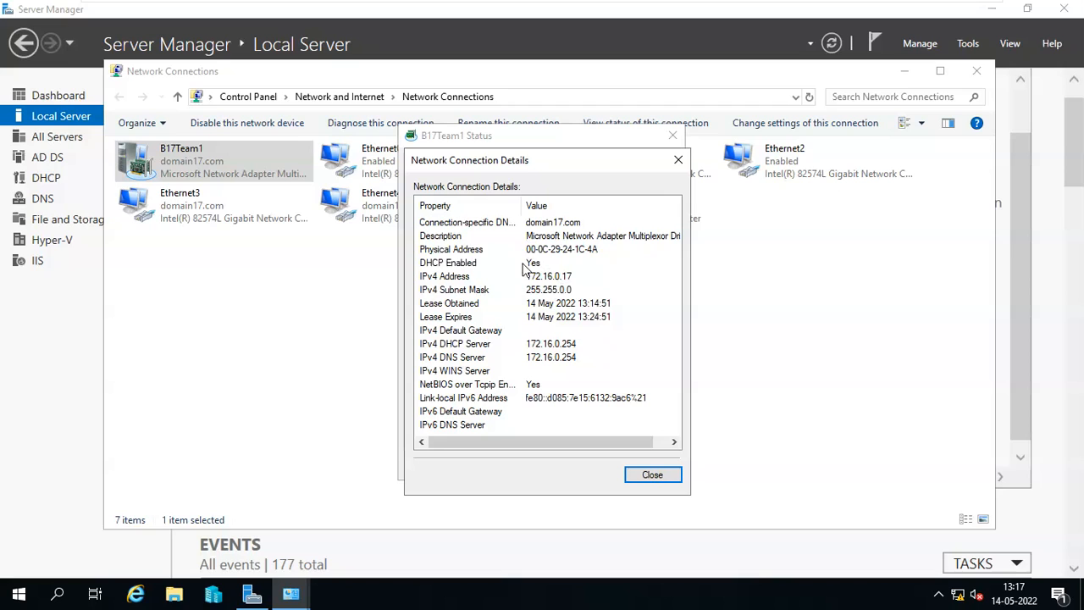
pyautogui.click(525, 265)
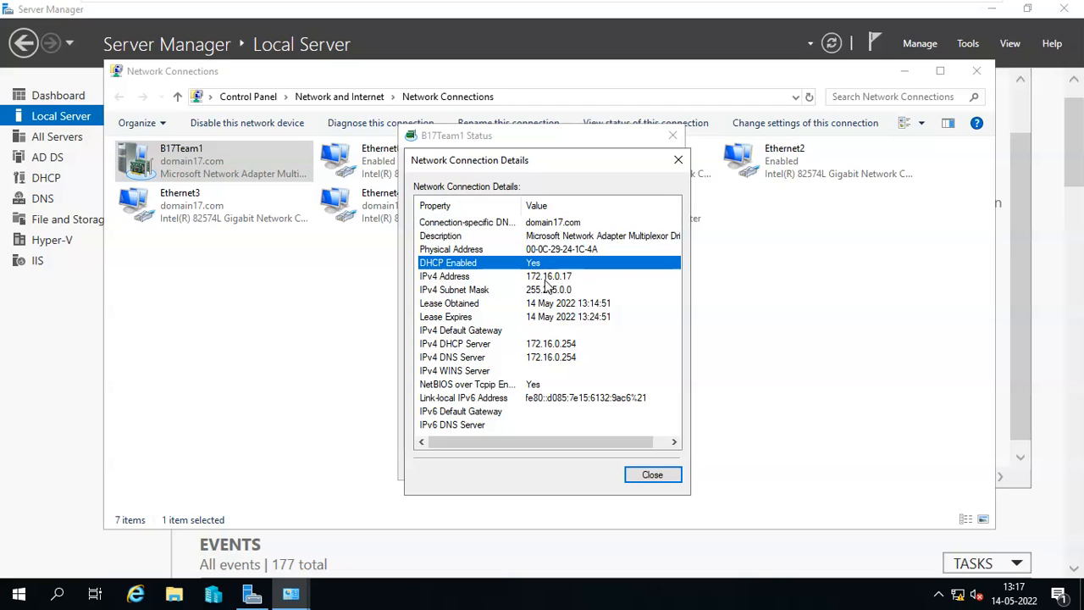
pyautogui.click(657, 475)
pyautogui.click(656, 468)
pyautogui.doubleClick(254, 161)
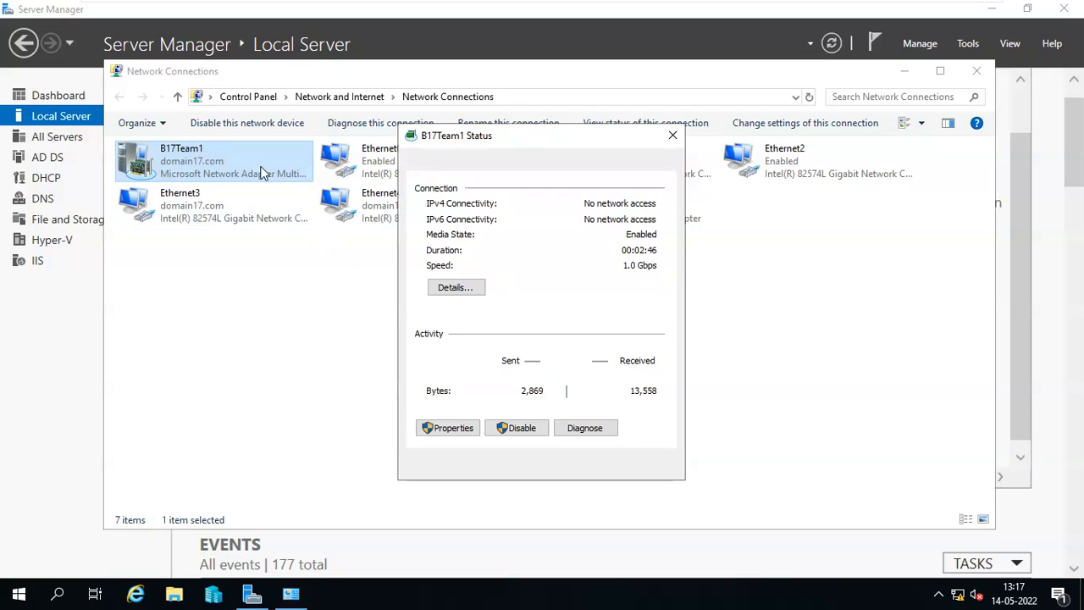
pyautogui.click(461, 288)
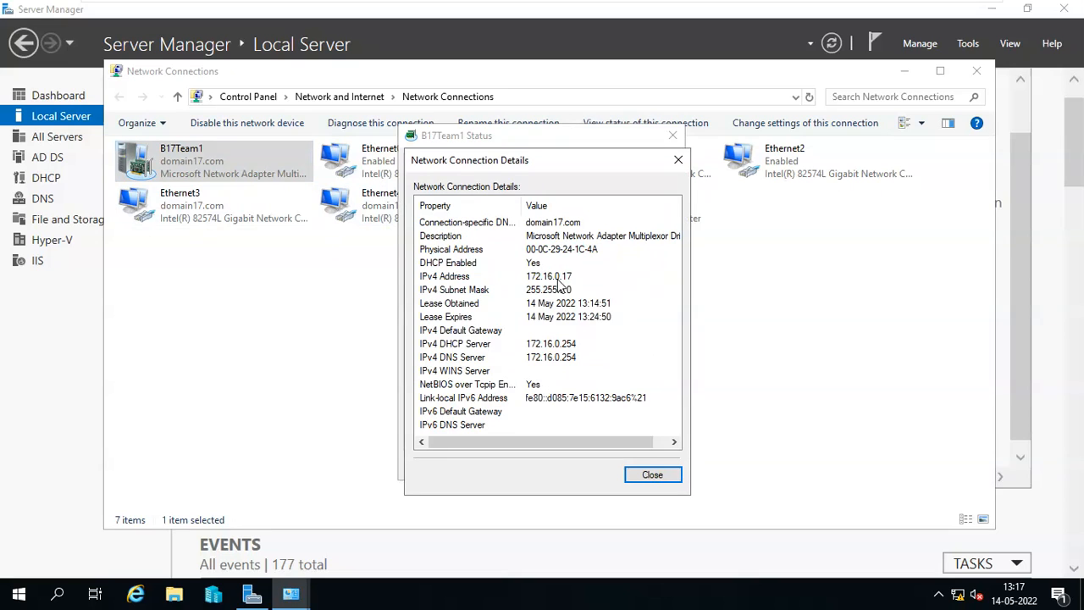
pyautogui.click(560, 278)
pyautogui.click(654, 476)
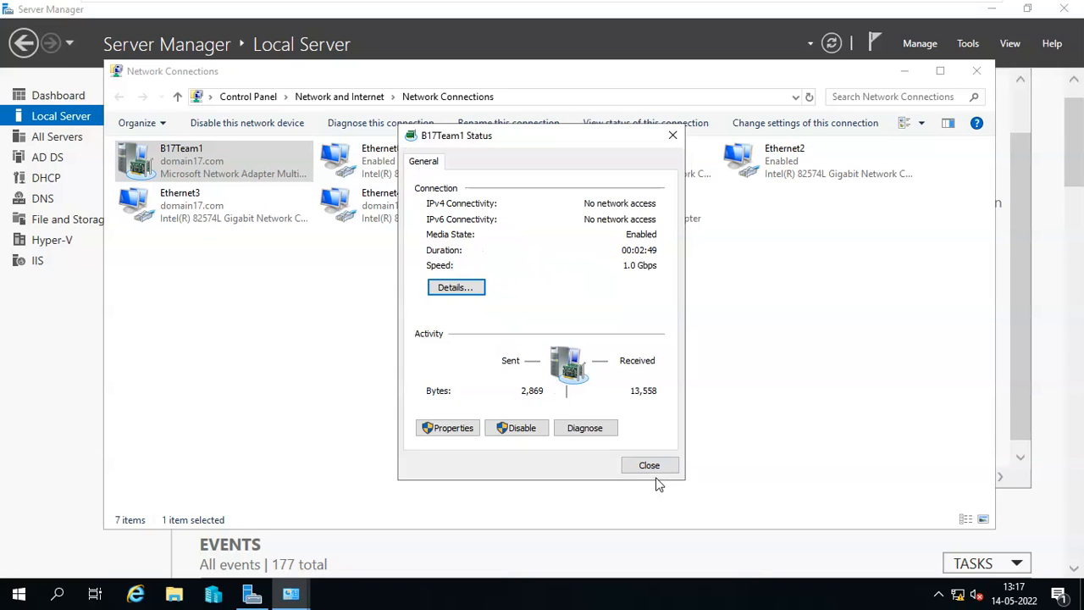
pyautogui.click(657, 470)
pyautogui.click(975, 69)
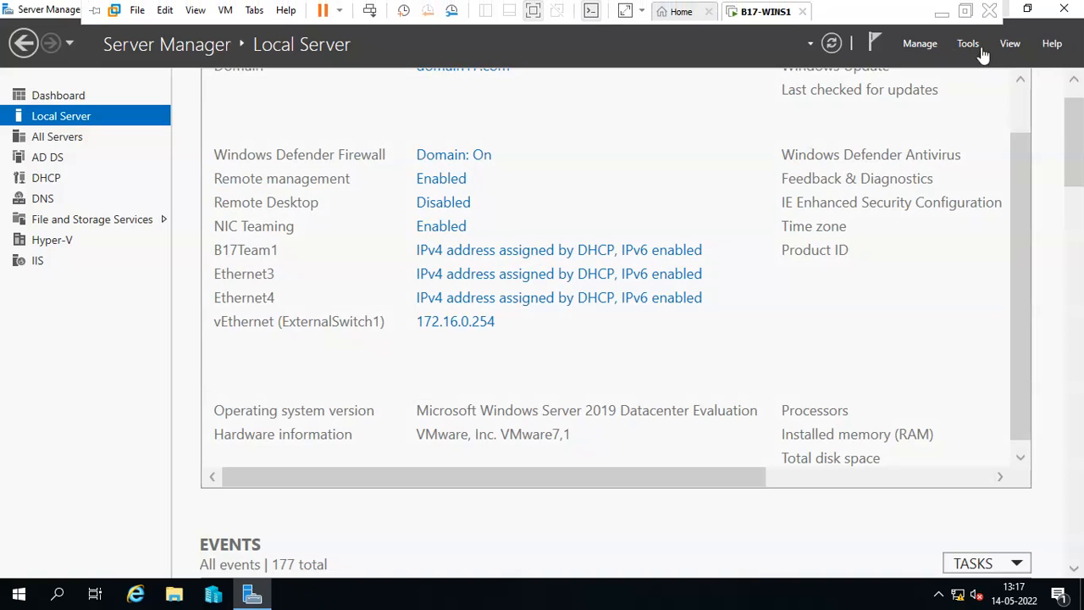
# Ping 172.16.0.17 from the host Command Prompt and get 4 of 4 replies.
pyautogui.click(942, 12)
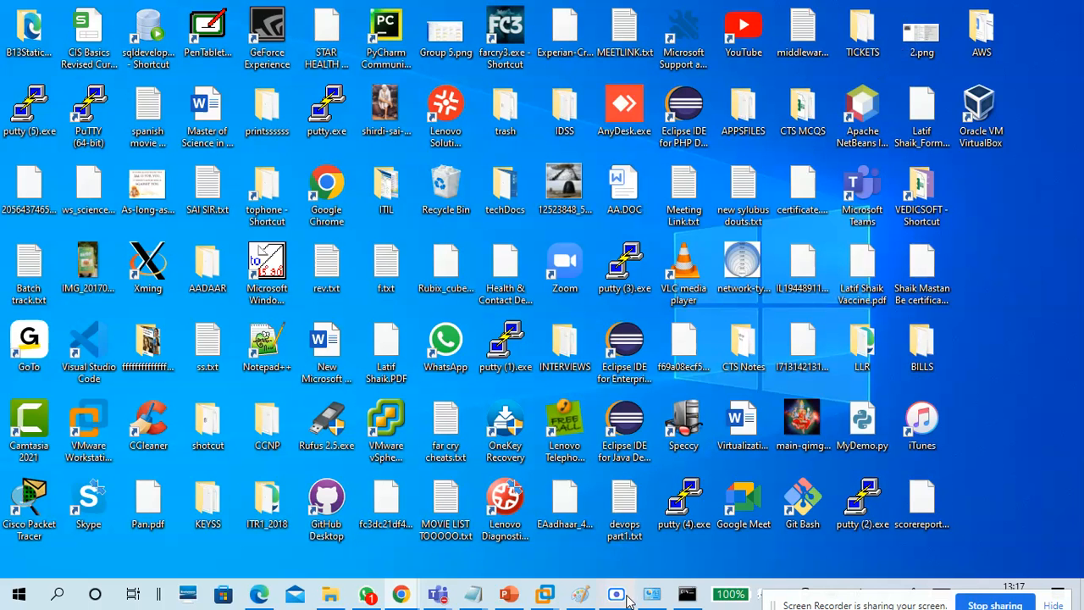
pyautogui.click(687, 594)
pyautogui.scroll(-4, 648, 446)
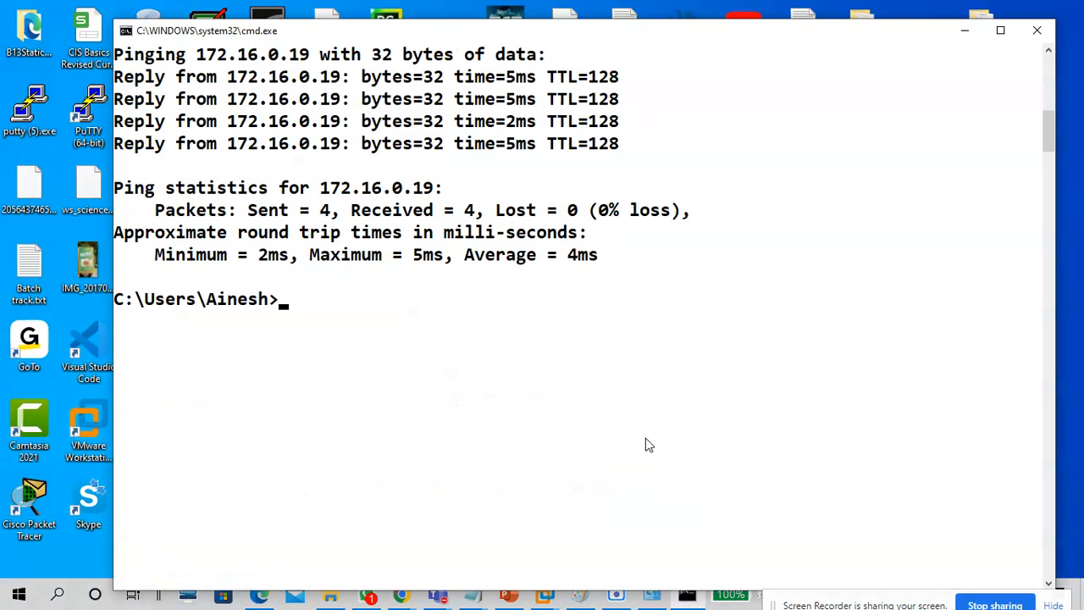
pyautogui.press('Up')
pyautogui.write('7')
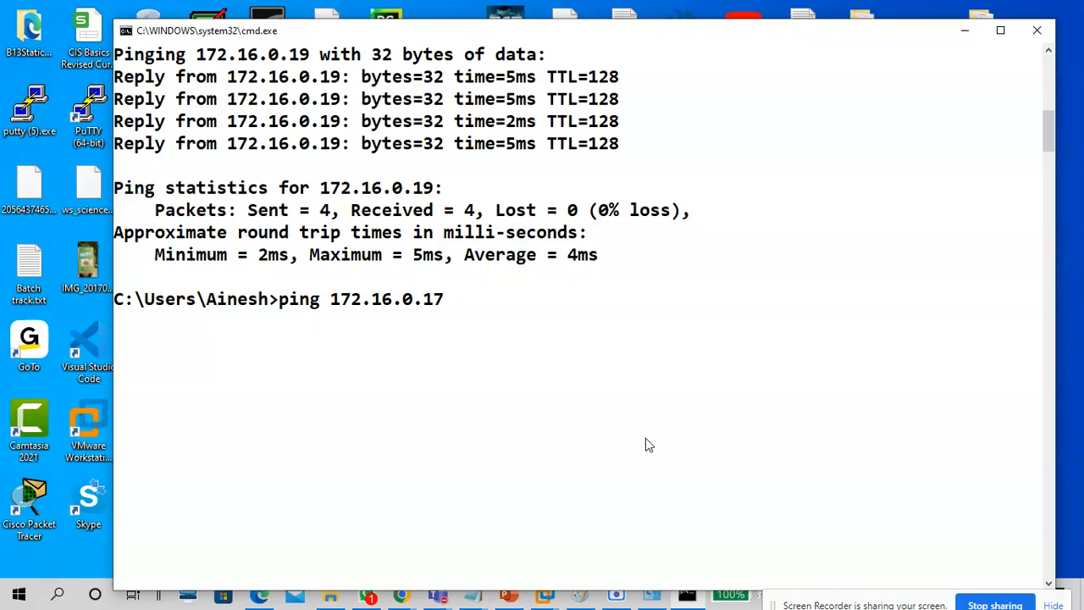
pyautogui.press('Return')
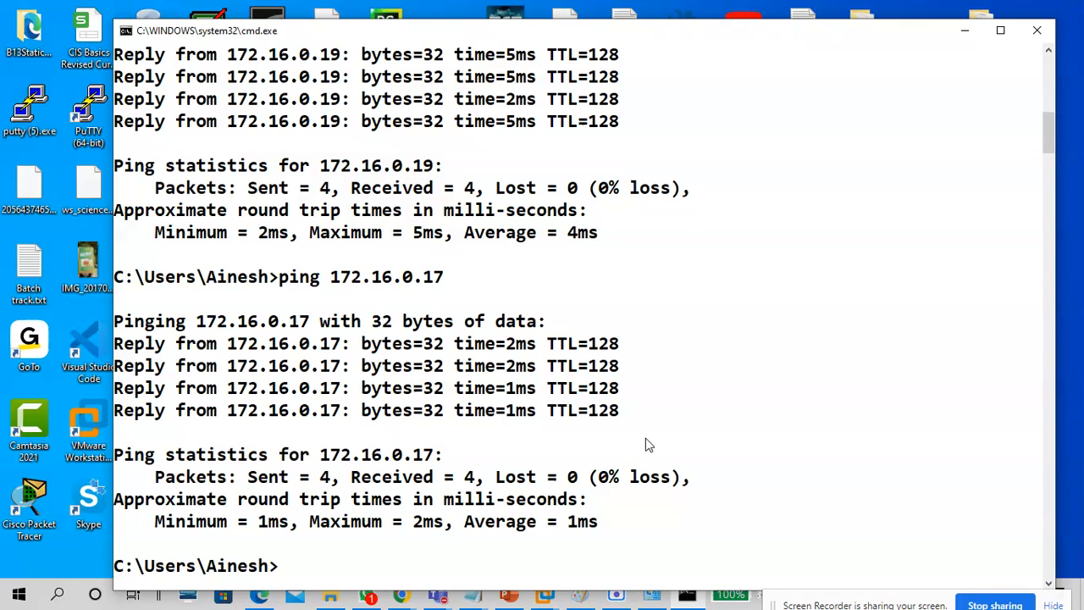
# Draw a purple rectangle around nc1 and nc2 in the network diagram.
pyautogui.click(580, 595)
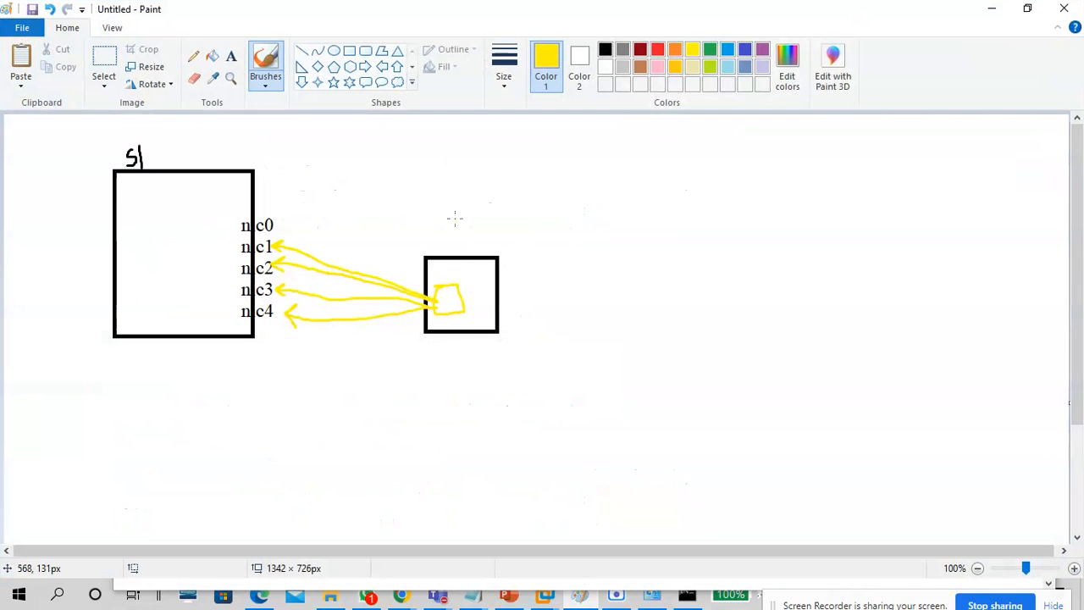
pyautogui.click(762, 50)
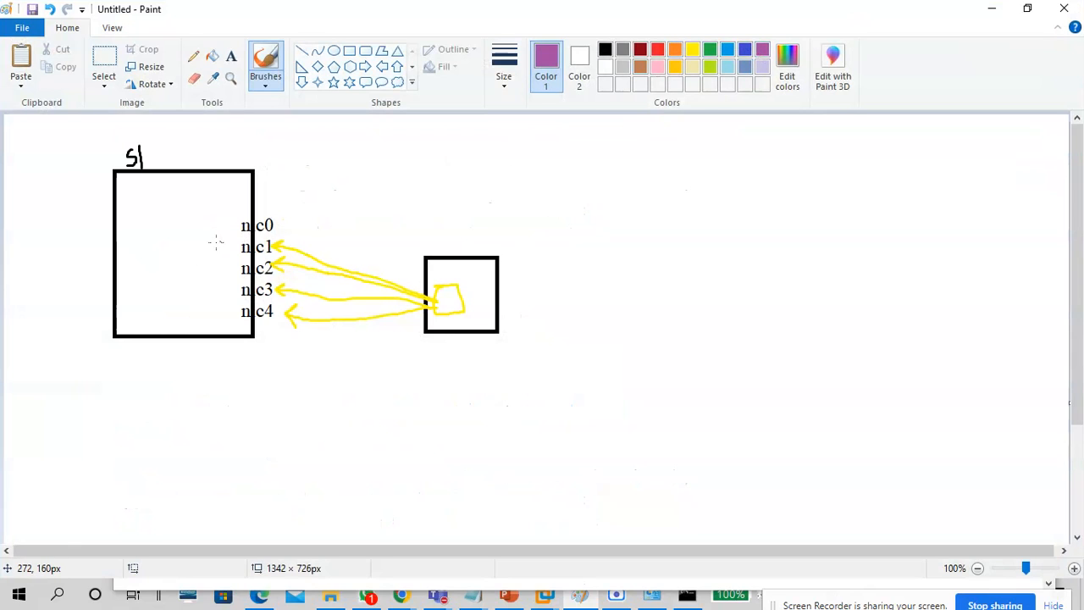
pyautogui.click(349, 51)
pyautogui.moveTo(234, 235); pyautogui.dragTo(278, 278)
pyautogui.click(373, 204)
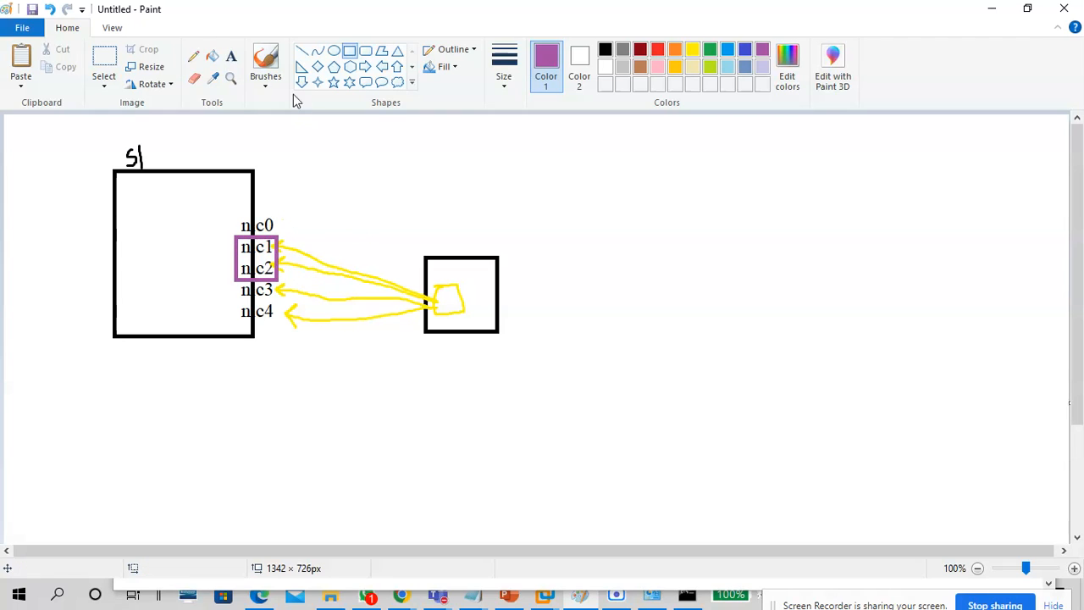
# Draw a purple freehand curve from the small box to the boxed adapters, then return to the VM.
pyautogui.click(265, 78)
pyautogui.click(170, 108)
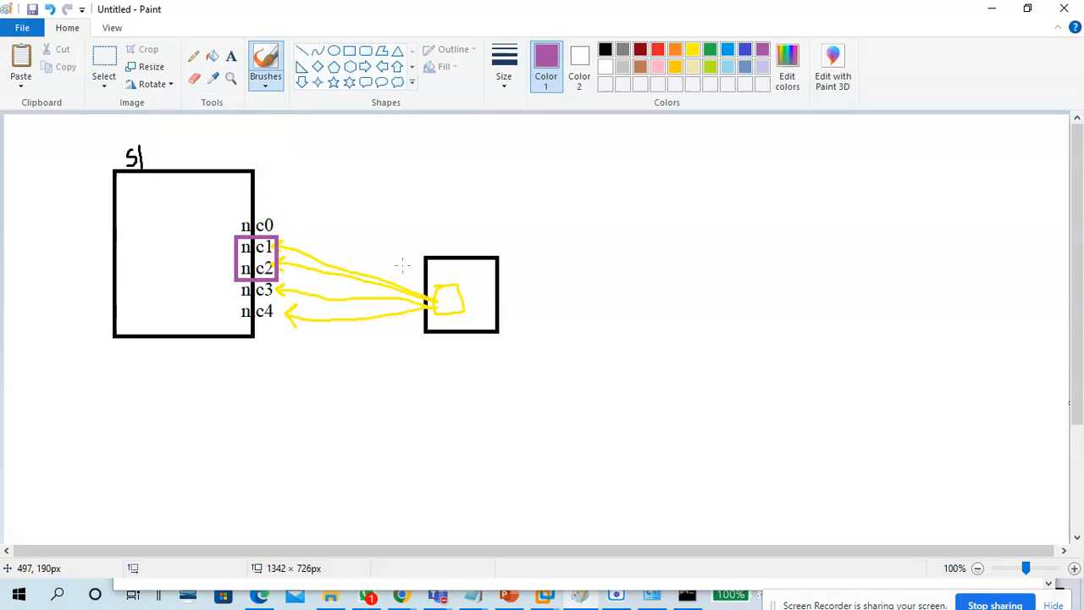
pyautogui.moveTo(442, 279)
pyautogui.mouseDown()
pyautogui.moveTo(350, 228)
pyautogui.moveTo(293, 231)
pyautogui.mouseUp()
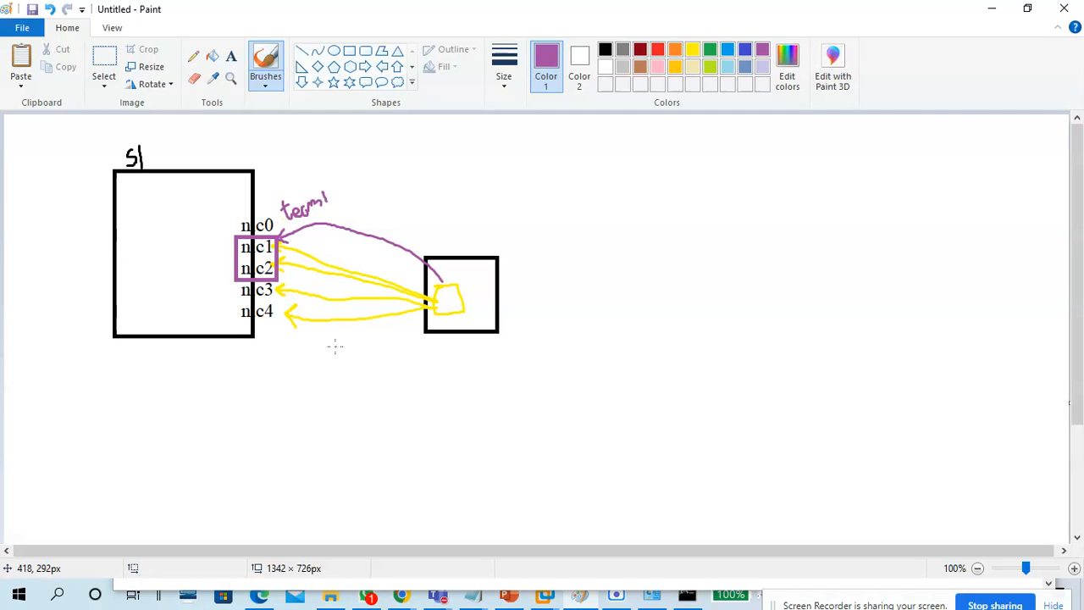
pyautogui.click(984, 13)
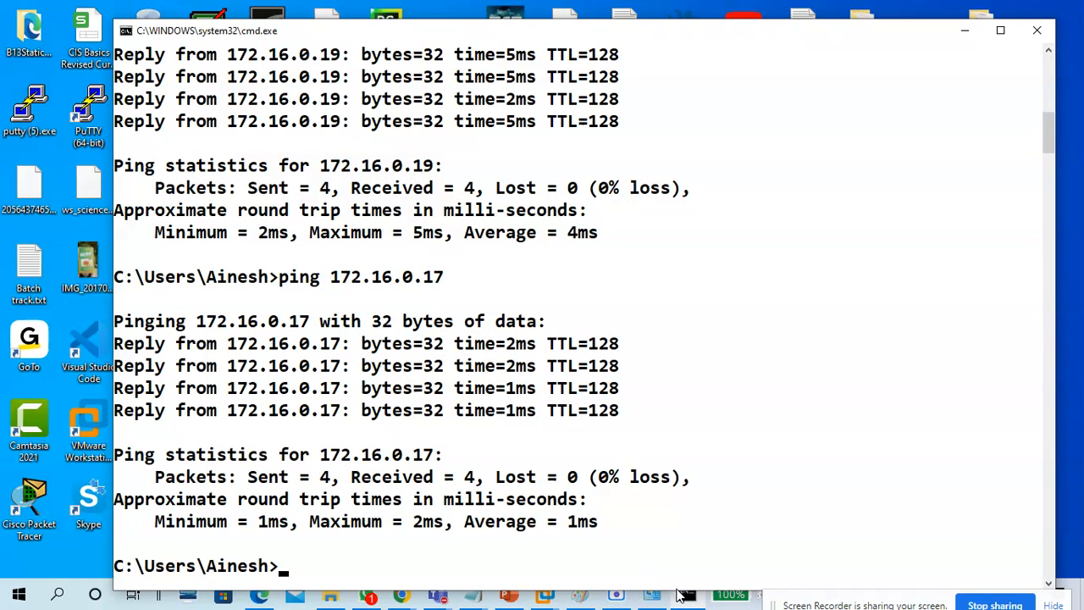
pyautogui.moveTo(544, 597)
pyautogui.click(580, 512)
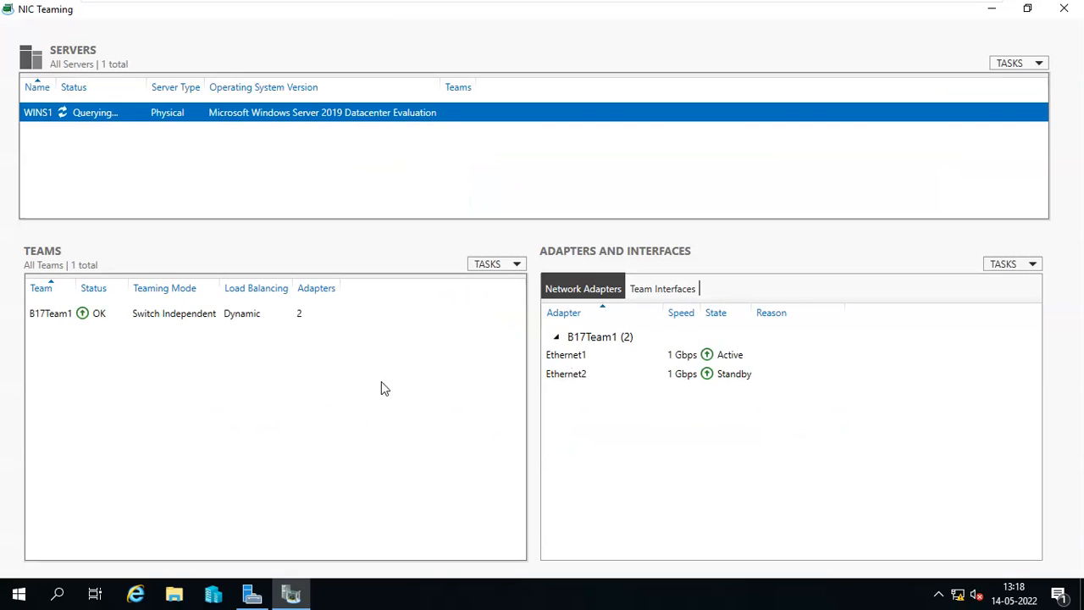
# Compare B17Team1's Ethernet2 standby and Ethernet1 active statistics, then exit full screen.
pyautogui.click(219, 315)
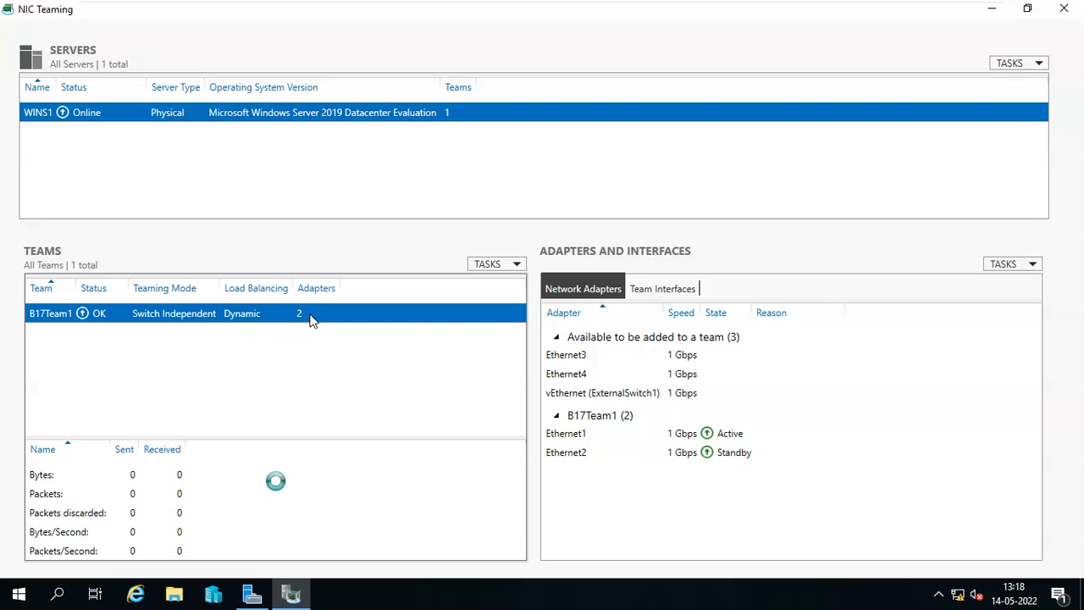
pyautogui.click(726, 454)
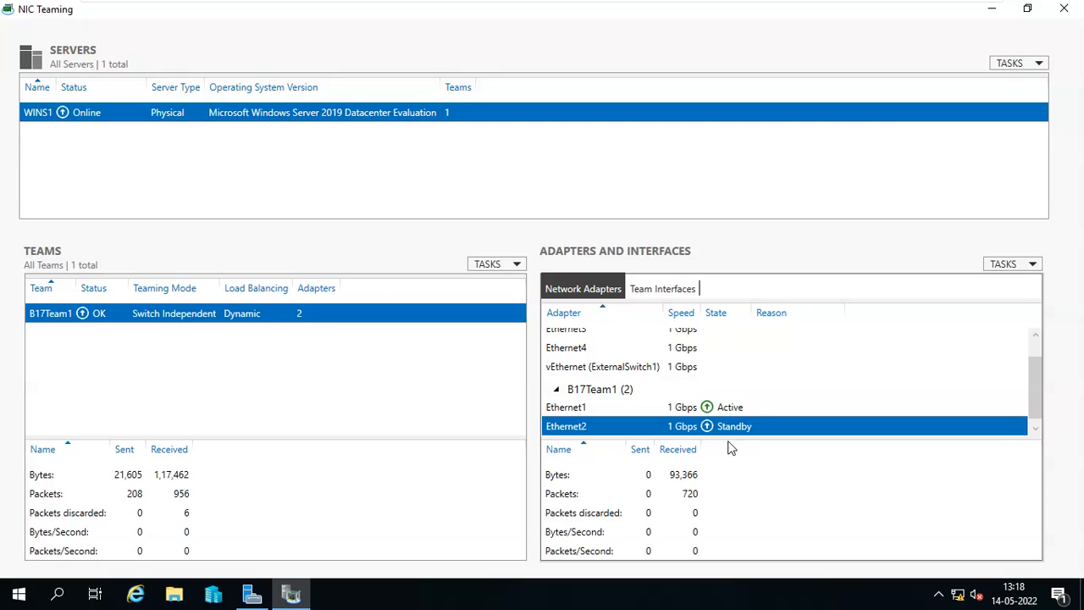
pyautogui.click(719, 407)
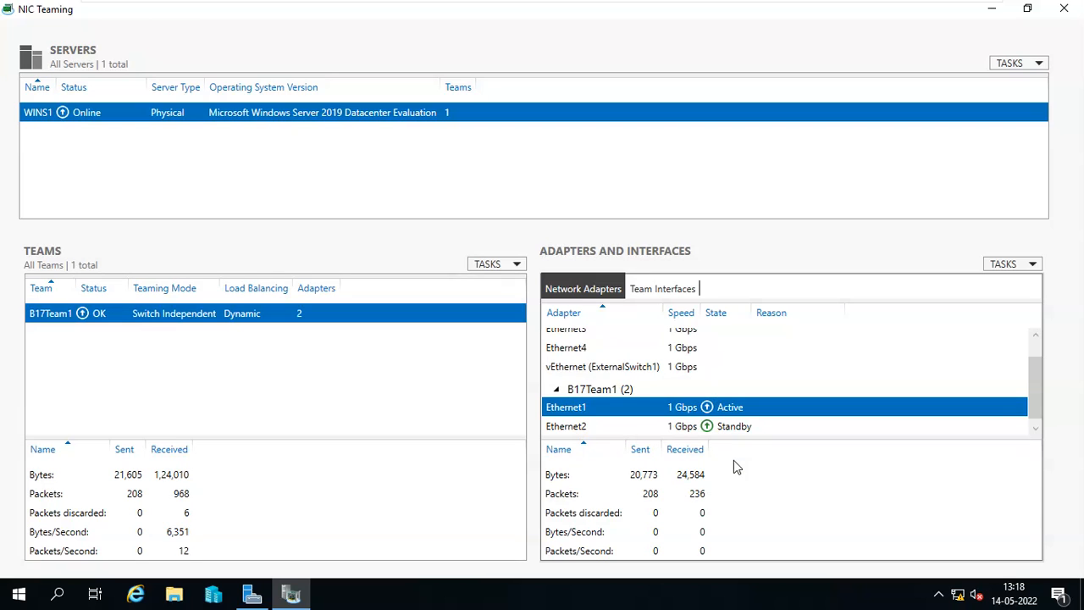
pyautogui.click(1028, 9)
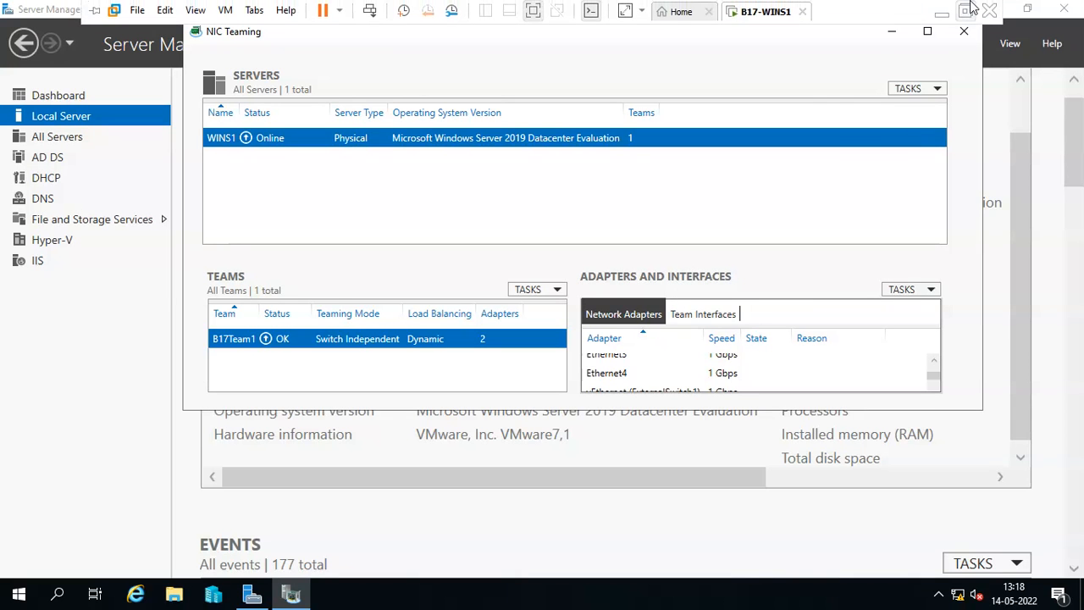
pyautogui.click(965, 8)
# Start a continuous ping 172.16.0.17 /t in the host console, then minimize it.
pyautogui.click(686, 593)
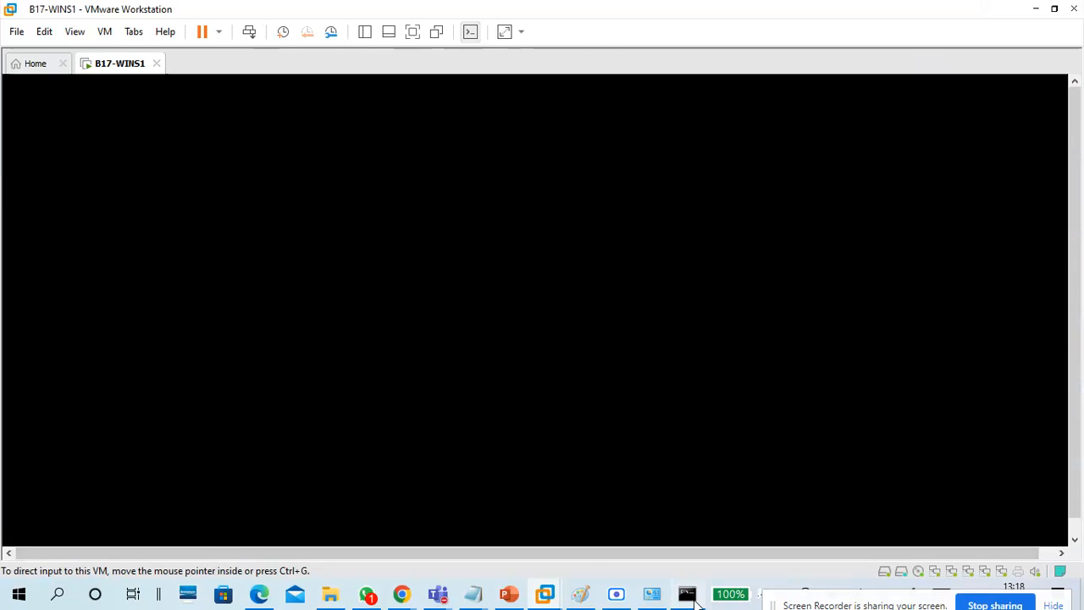
pyautogui.press('Up')
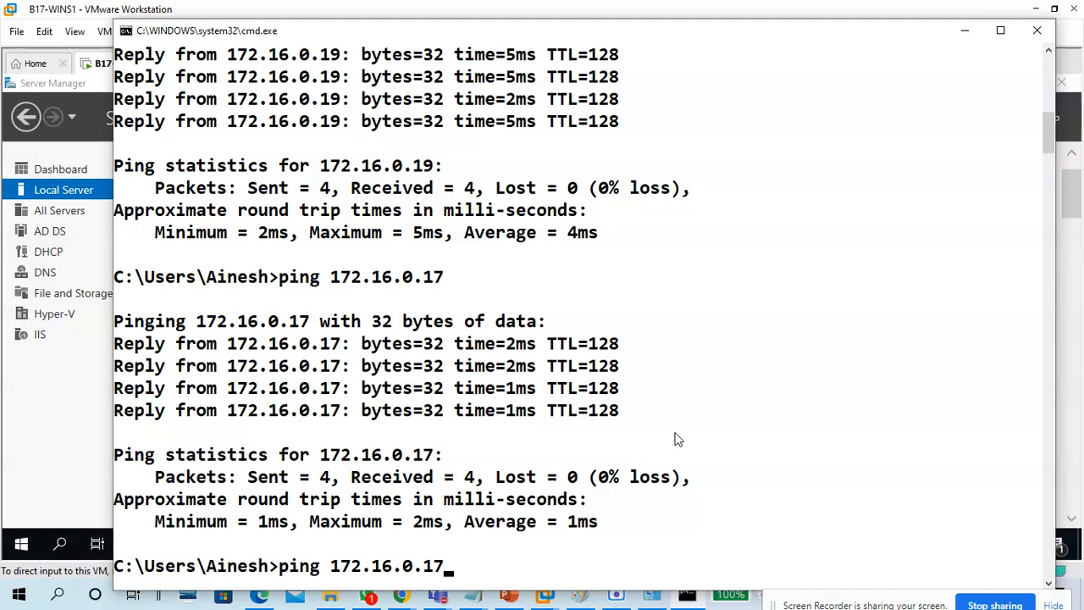
pyautogui.write('/t')
pyautogui.press('Return')
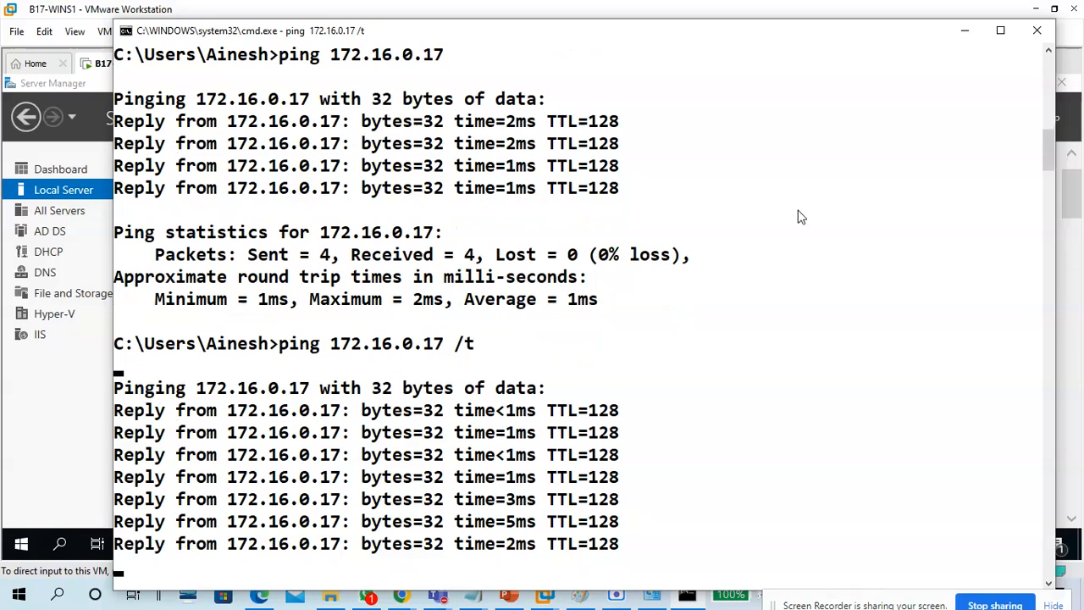
pyautogui.click(966, 30)
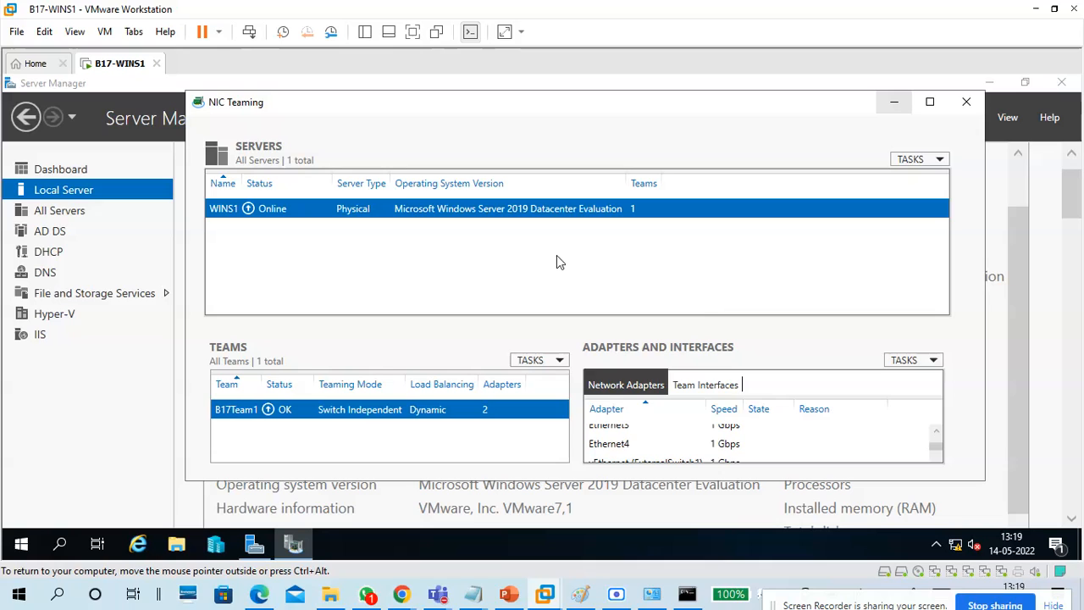
# Disconnect the VM's Network Adapter 2 through VM > Removable Devices.
pyautogui.click(106, 32)
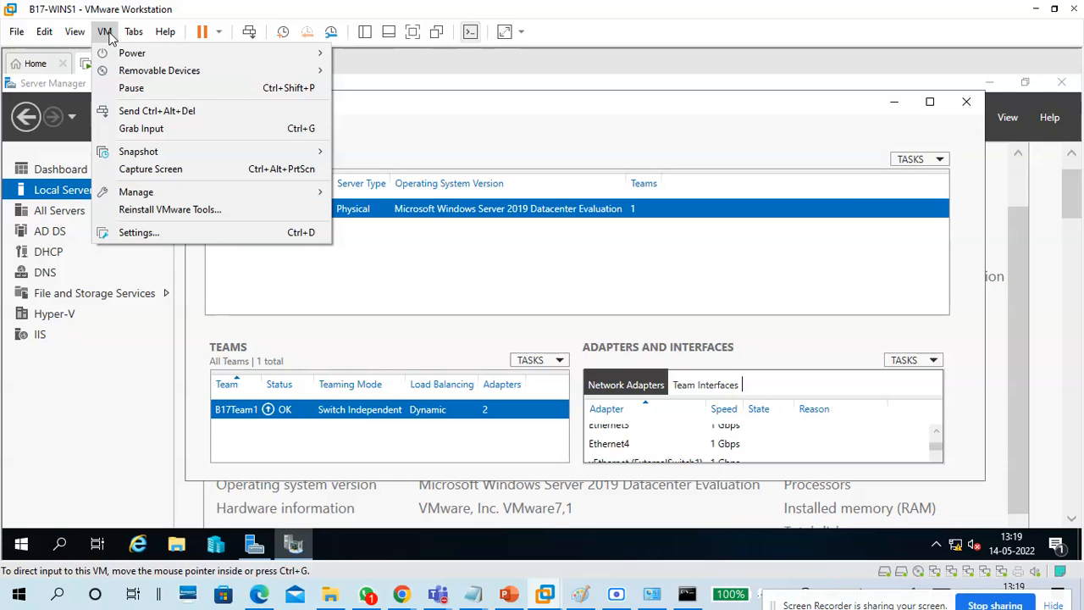
pyautogui.moveTo(133, 33)
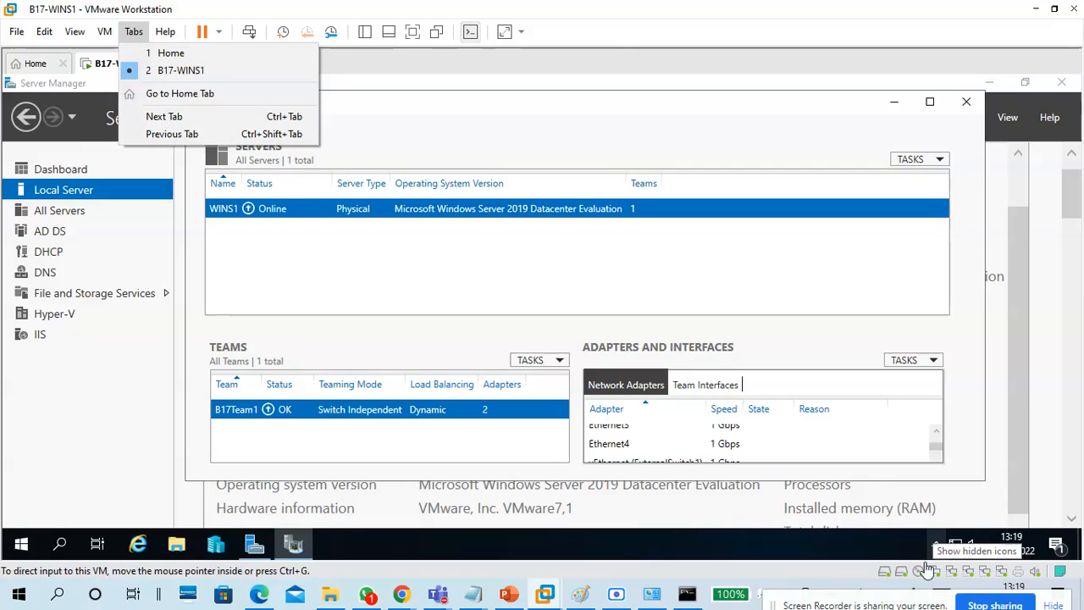
pyautogui.click(616, 43)
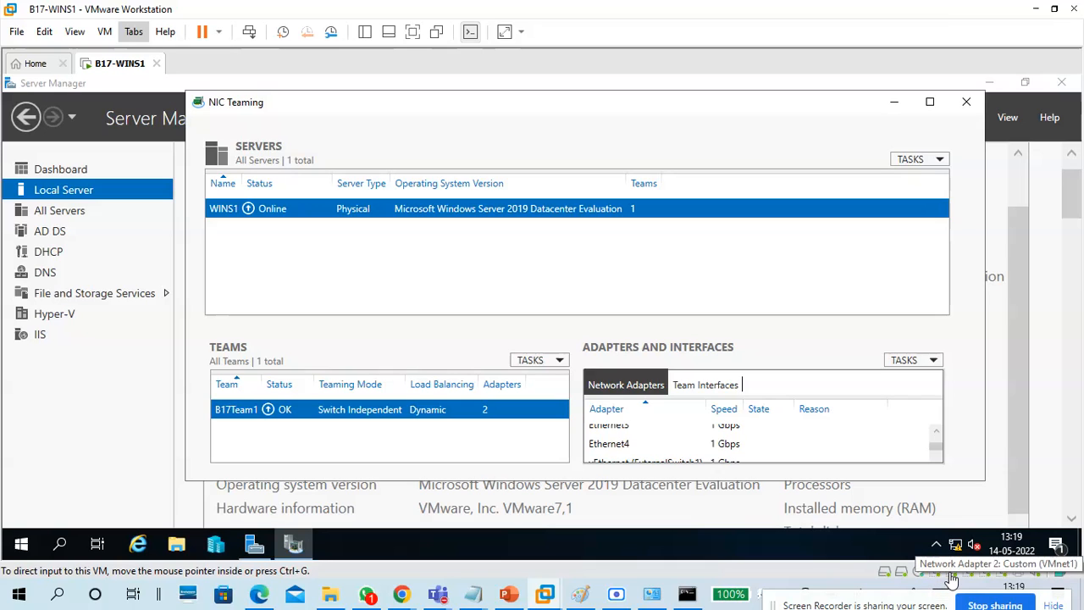
pyautogui.rightClick(948, 572)
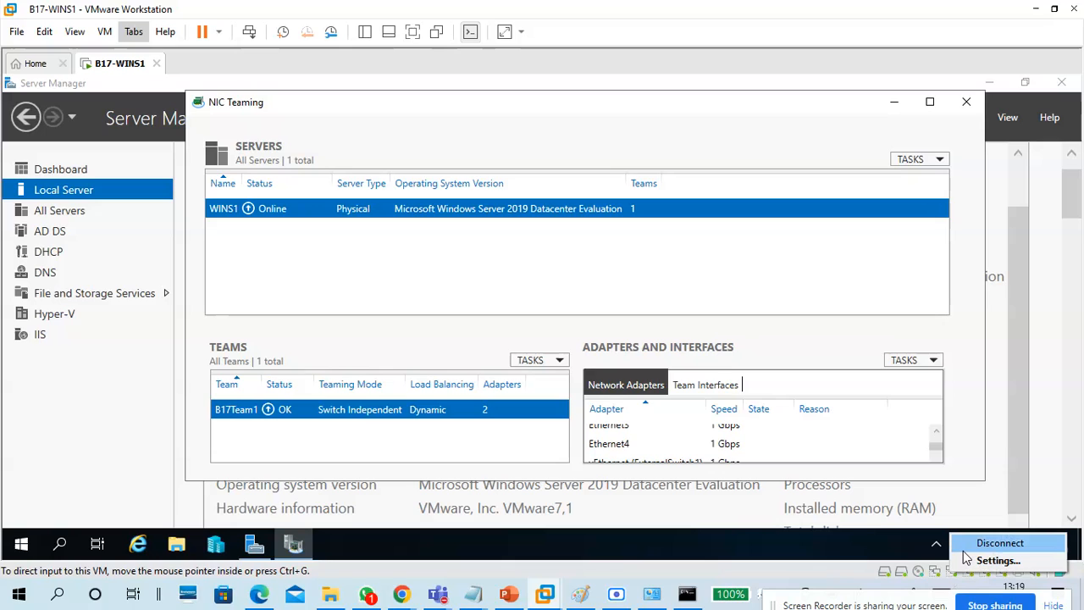
pyautogui.click(107, 34)
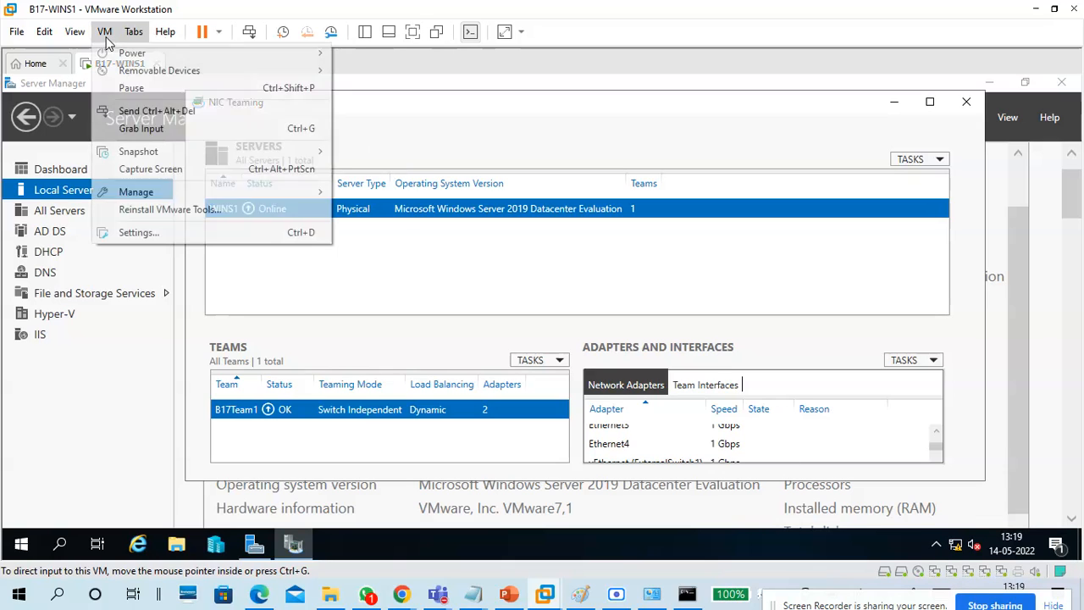
pyautogui.moveTo(141, 75)
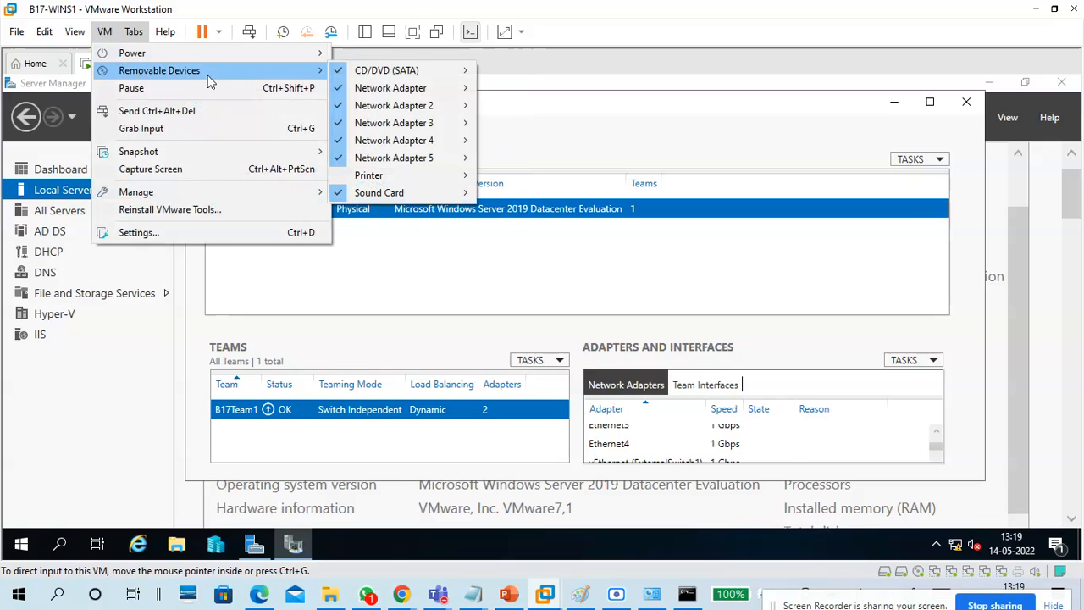
pyautogui.moveTo(402, 94)
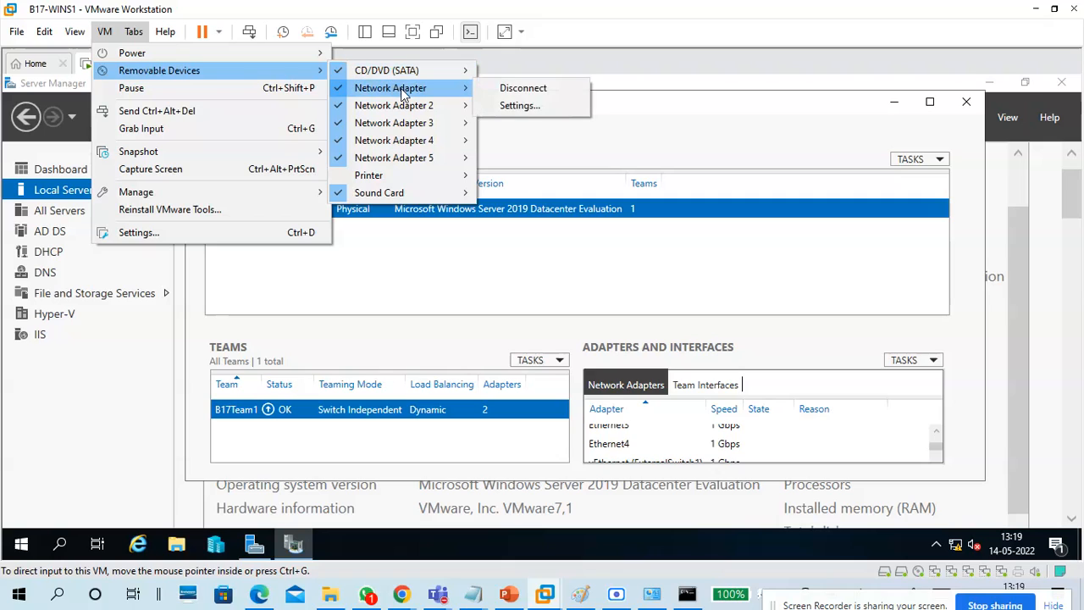
pyautogui.moveTo(426, 113)
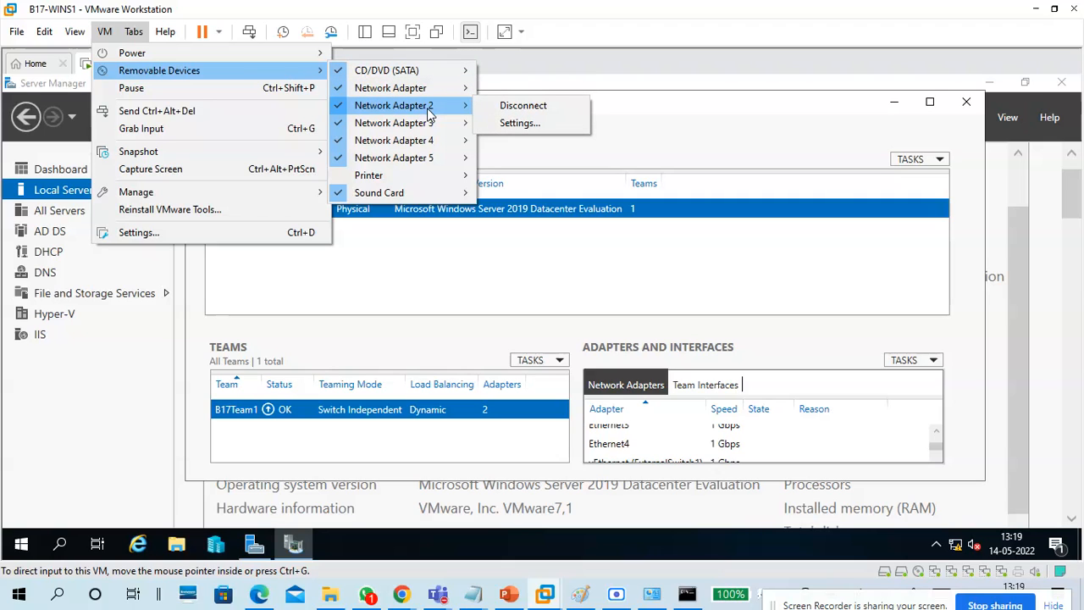
pyautogui.click(541, 108)
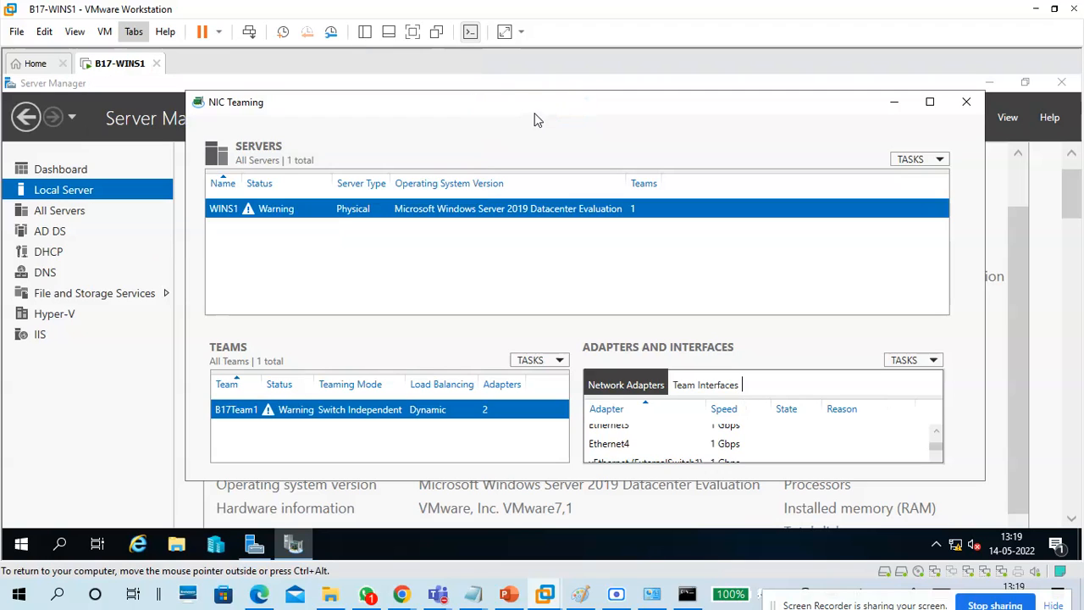
# Check NIC Teaming shows Ethernet1 faulted and Ethernet2 active, then view the ping console.
pyautogui.click(929, 102)
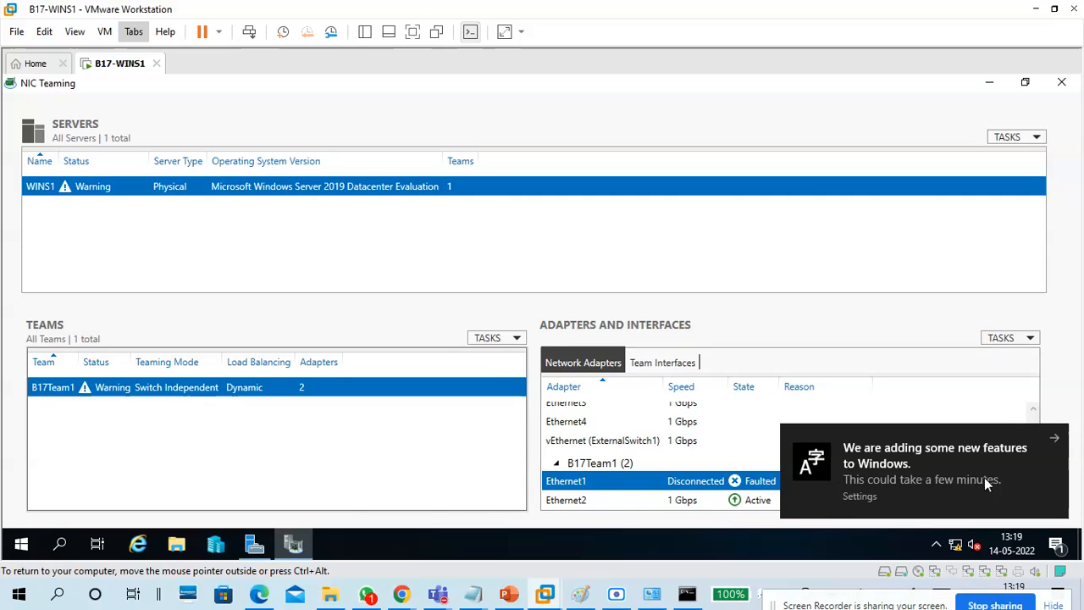
pyautogui.click(1056, 442)
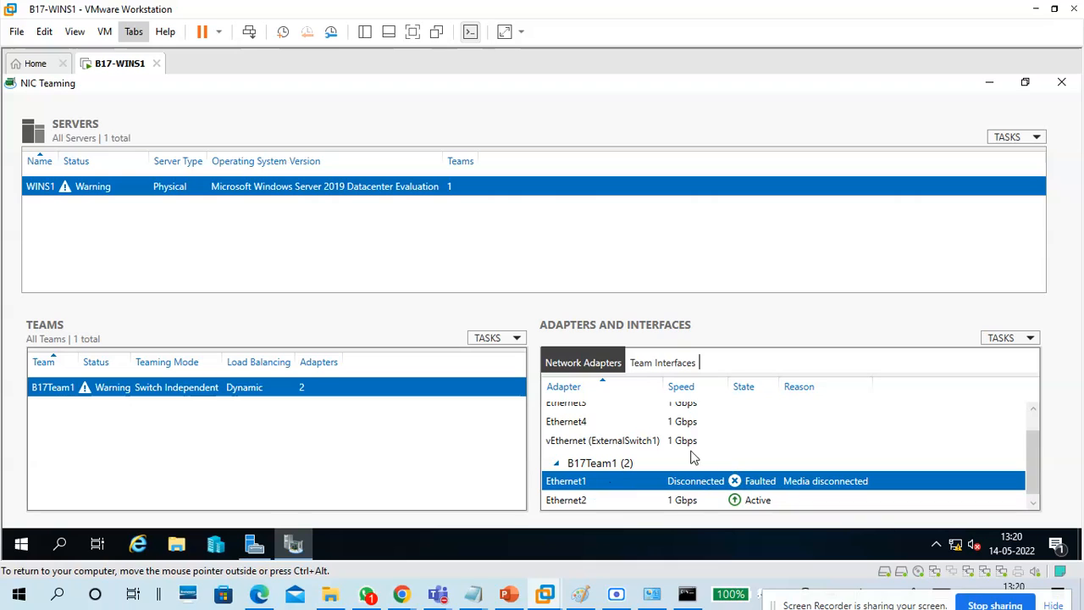
pyautogui.click(1002, 340)
pyautogui.click(898, 339)
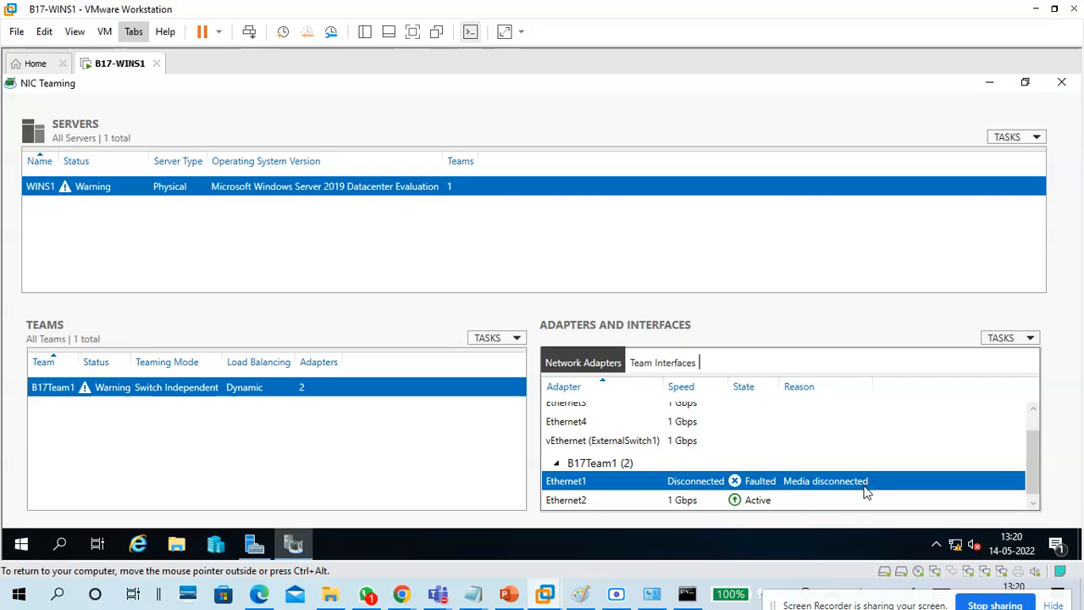
pyautogui.click(641, 507)
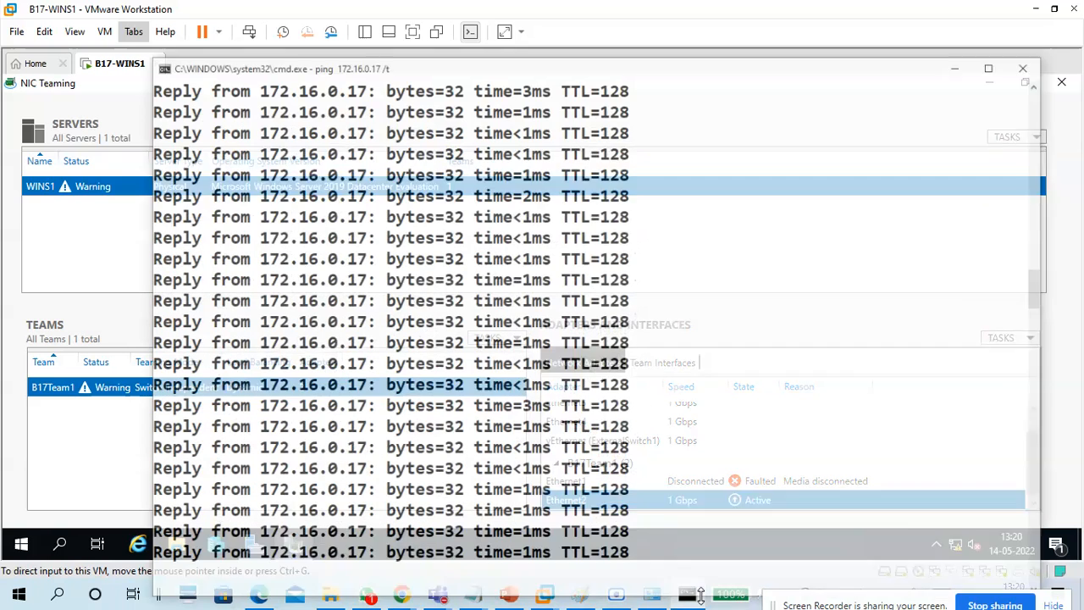
pyautogui.click(687, 594)
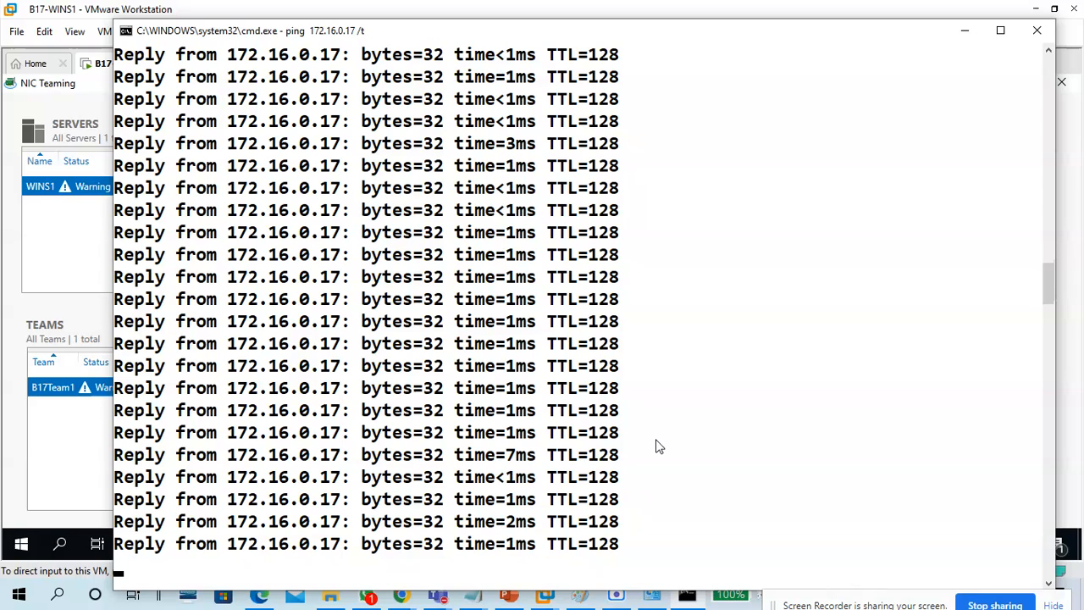
# Stop the ping (84/84 replies, 0% loss), rerun ping 172.16.0.17 /t, and hide the console.
pyautogui.hotkey('ctrl', 'c')
pyautogui.press('Up')
pyautogui.press('Return')
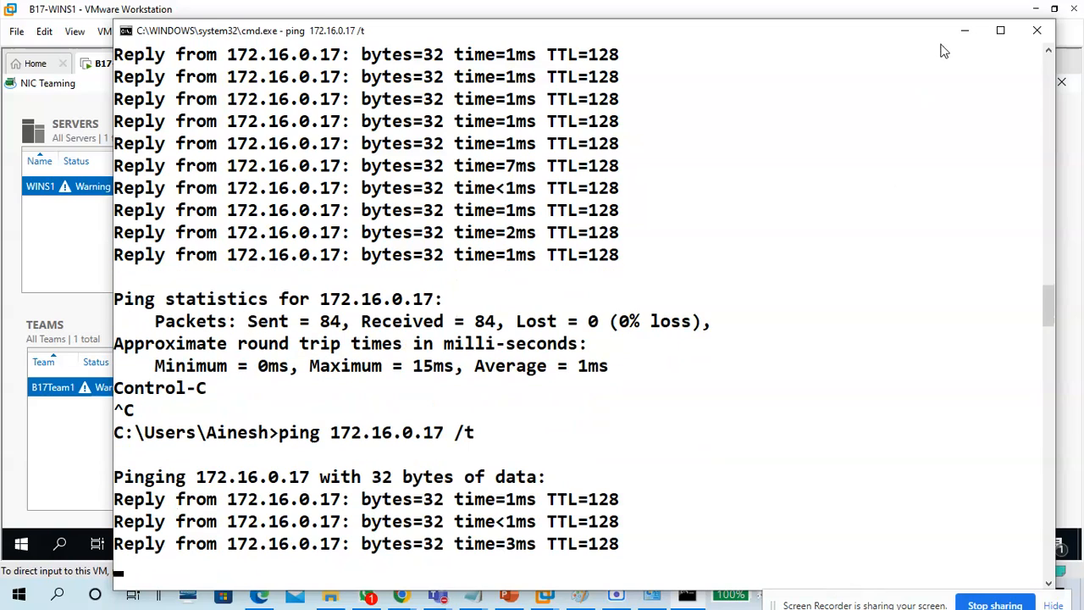
pyautogui.click(964, 31)
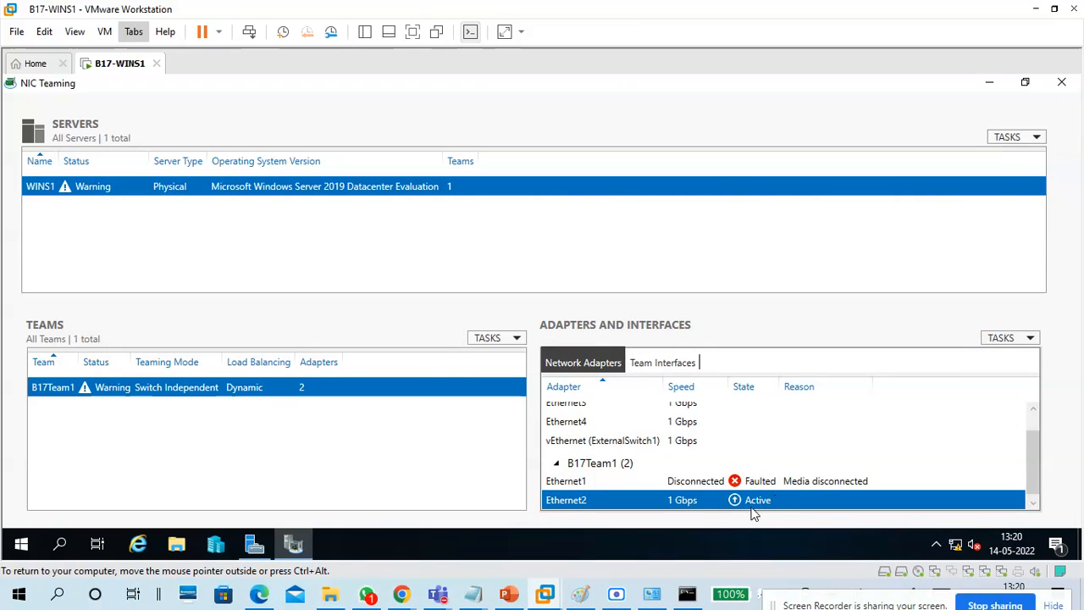
# Check in Network Connections that Ethernet1 is unplugged and Ethernet2 enabled, then minimize it.
pyautogui.click(251, 543)
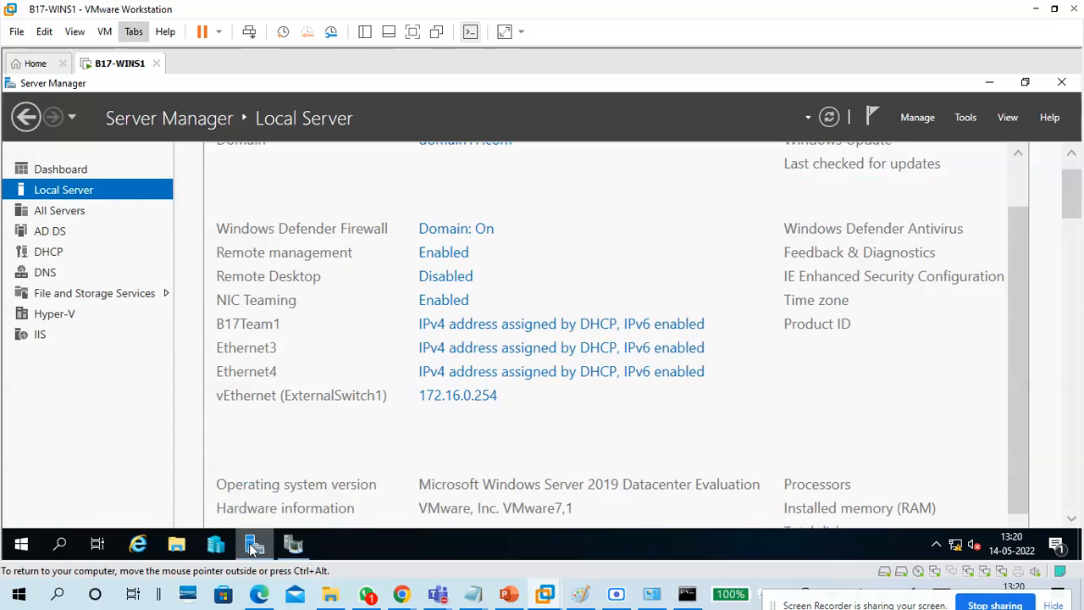
pyautogui.click(457, 331)
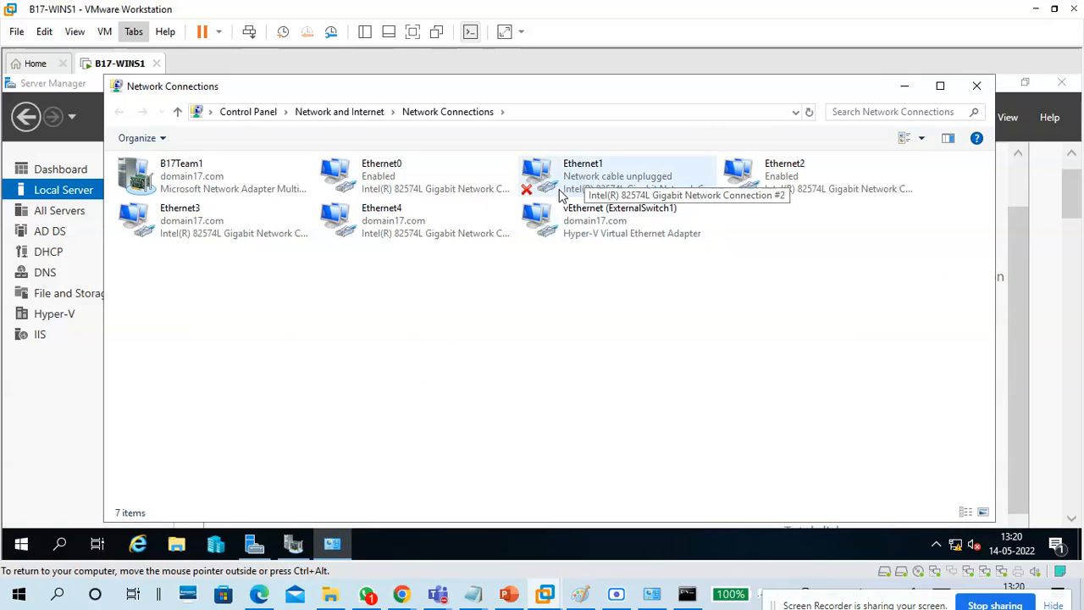
pyautogui.click(687, 594)
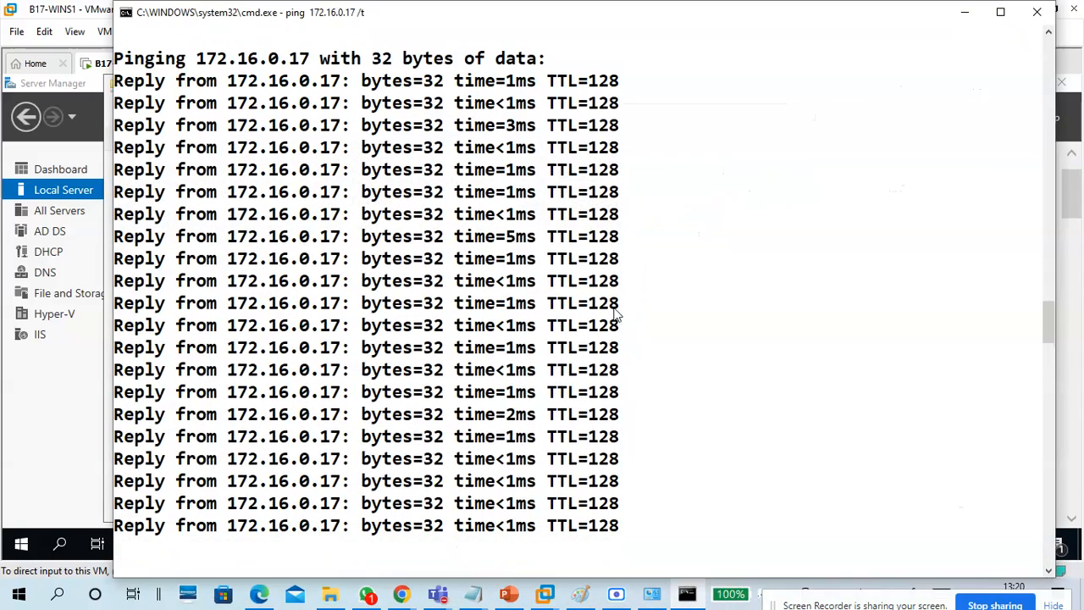
pyautogui.click(964, 12)
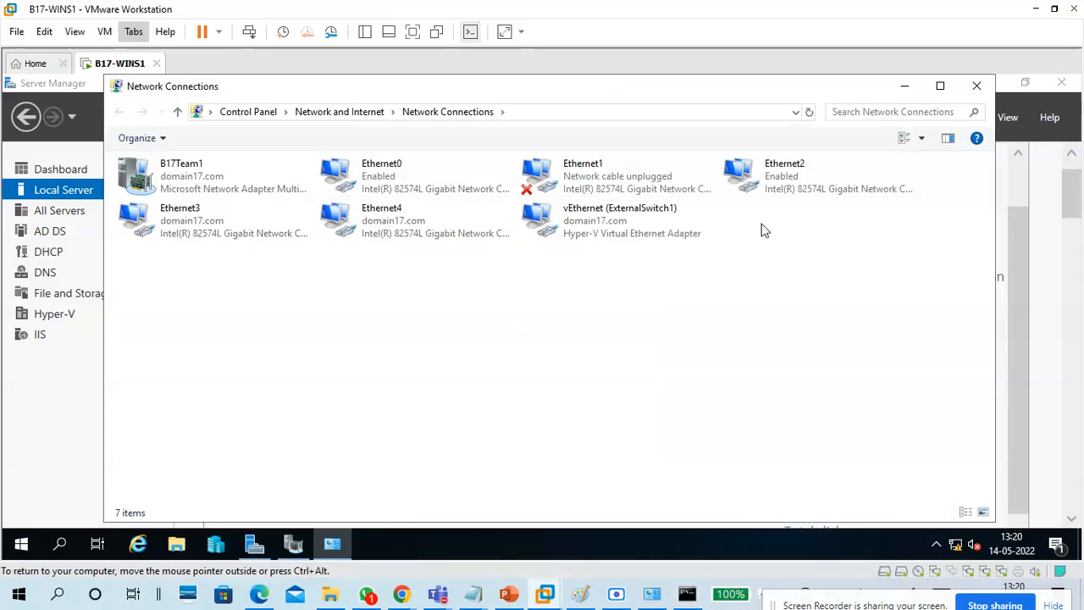
pyautogui.doubleClick(760, 171)
pyautogui.click(674, 151)
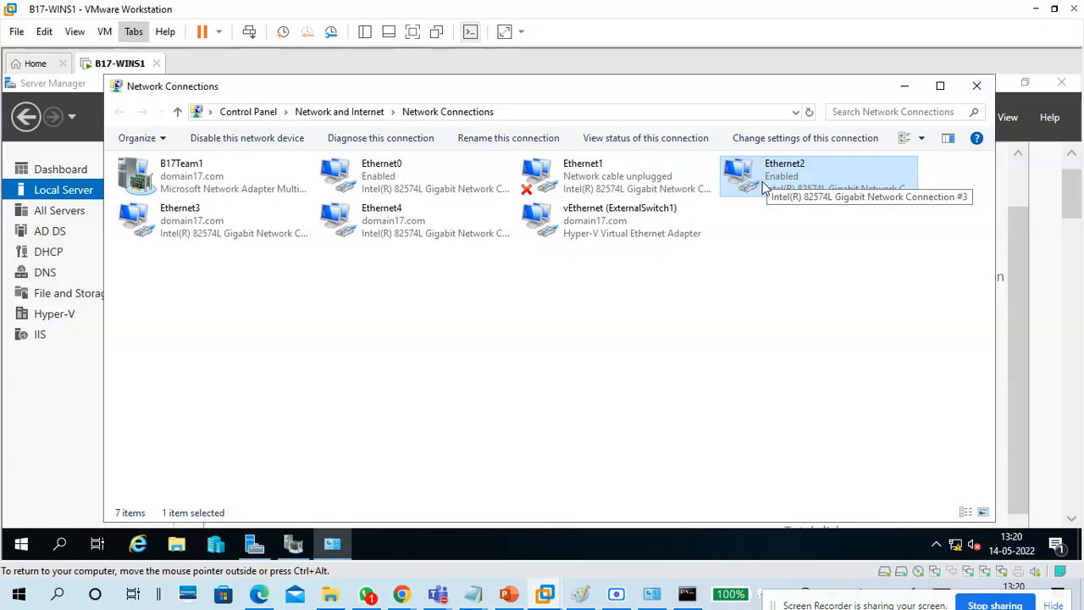
pyautogui.click(627, 193)
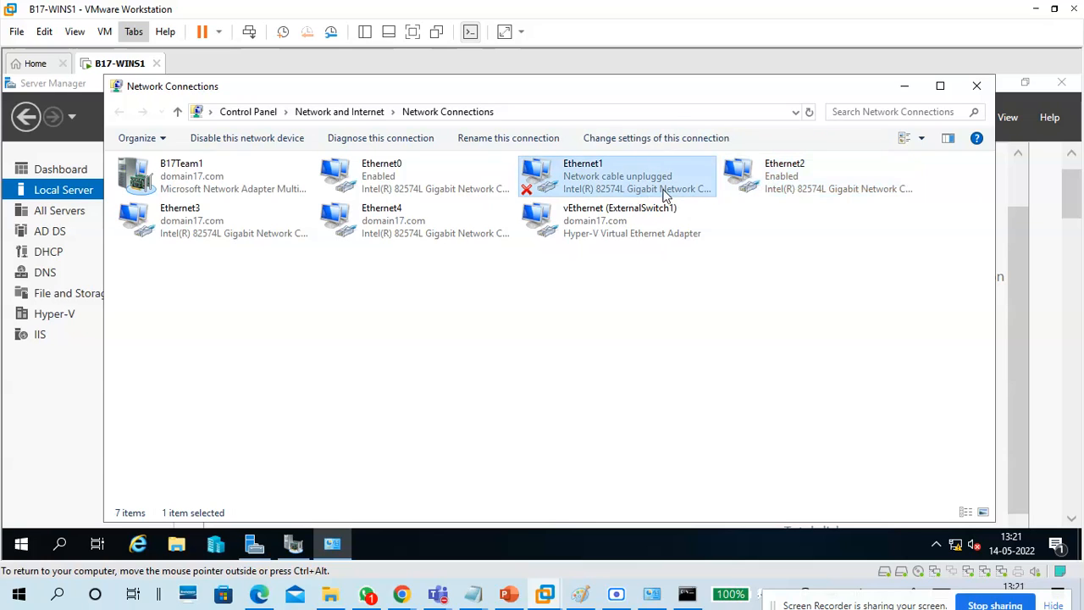
pyautogui.click(759, 178)
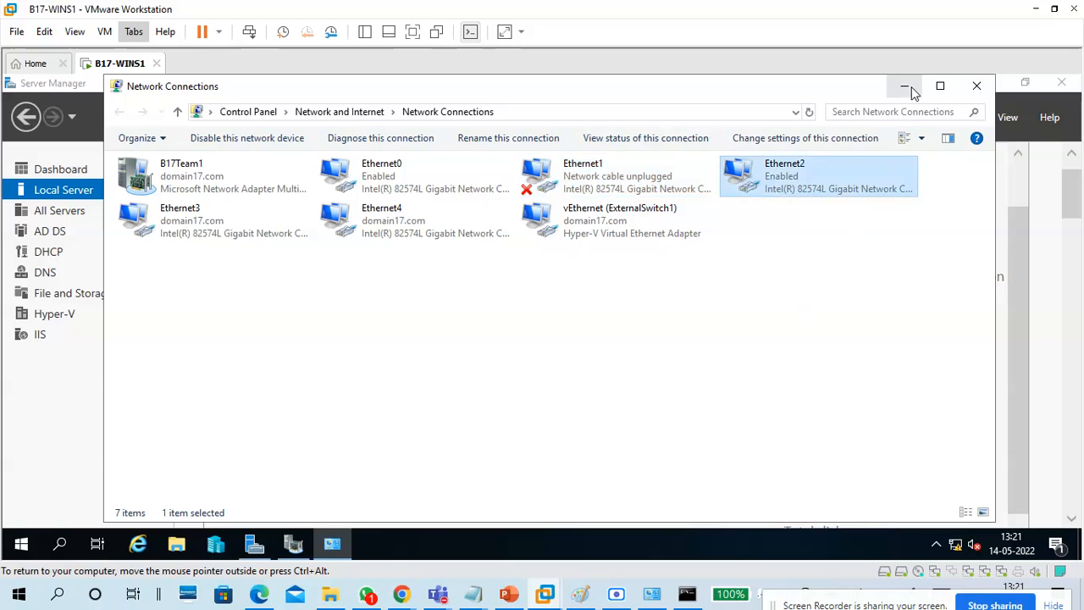
pyautogui.click(905, 86)
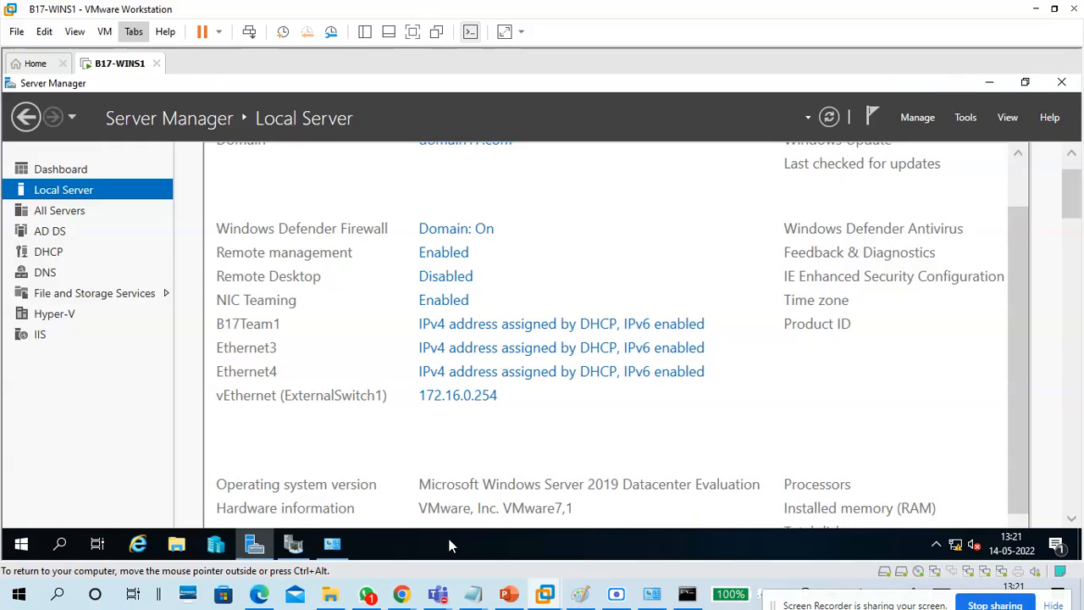
# Reconnect the VM's Network Adapter 2 from the Removable Devices menu.
pyautogui.click(293, 543)
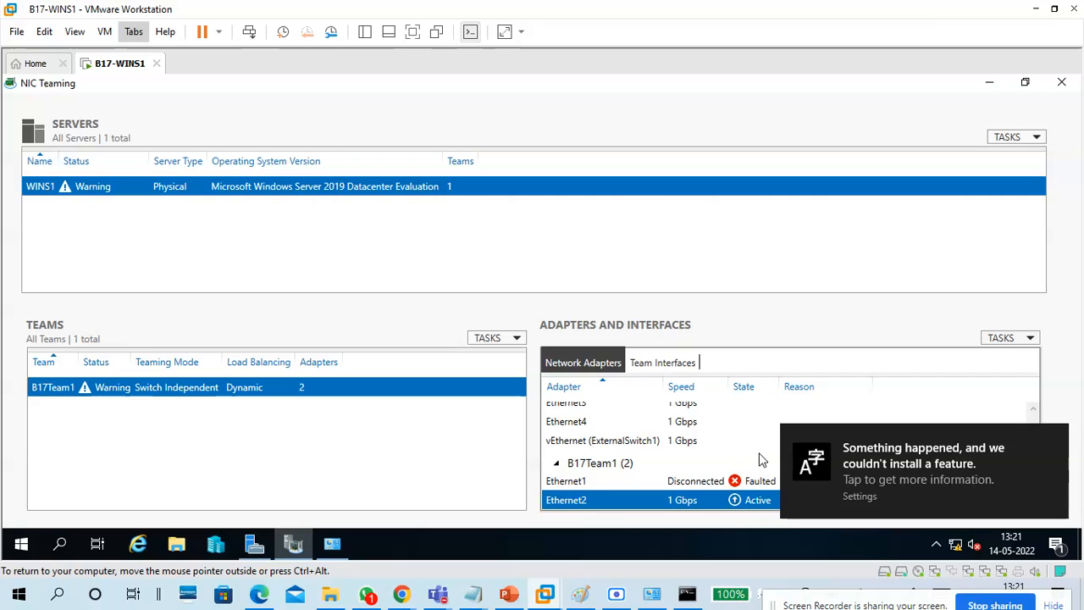
pyautogui.click(1055, 441)
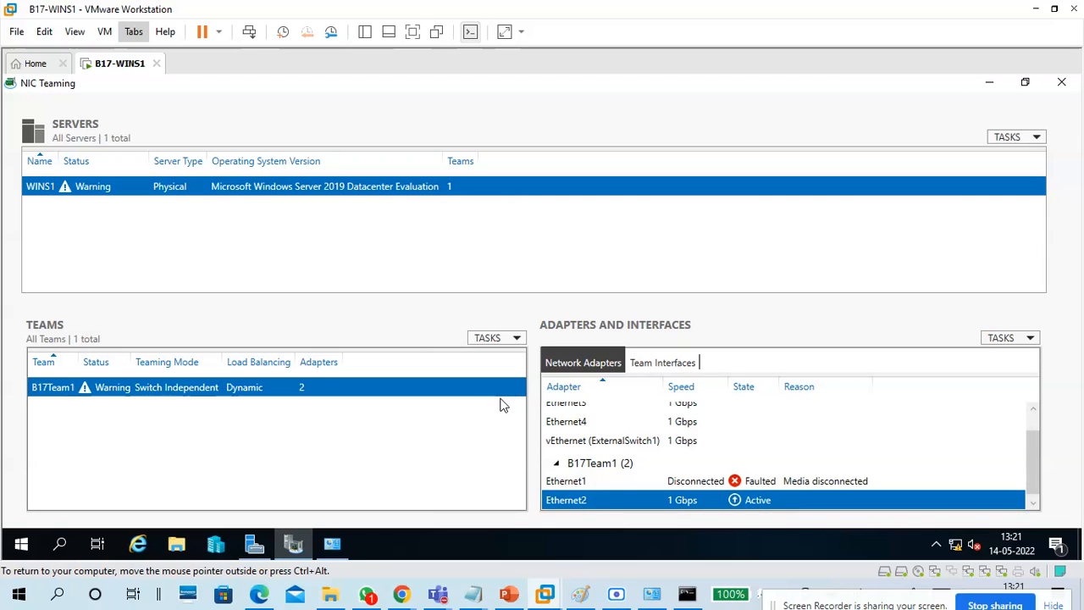
pyautogui.click(104, 32)
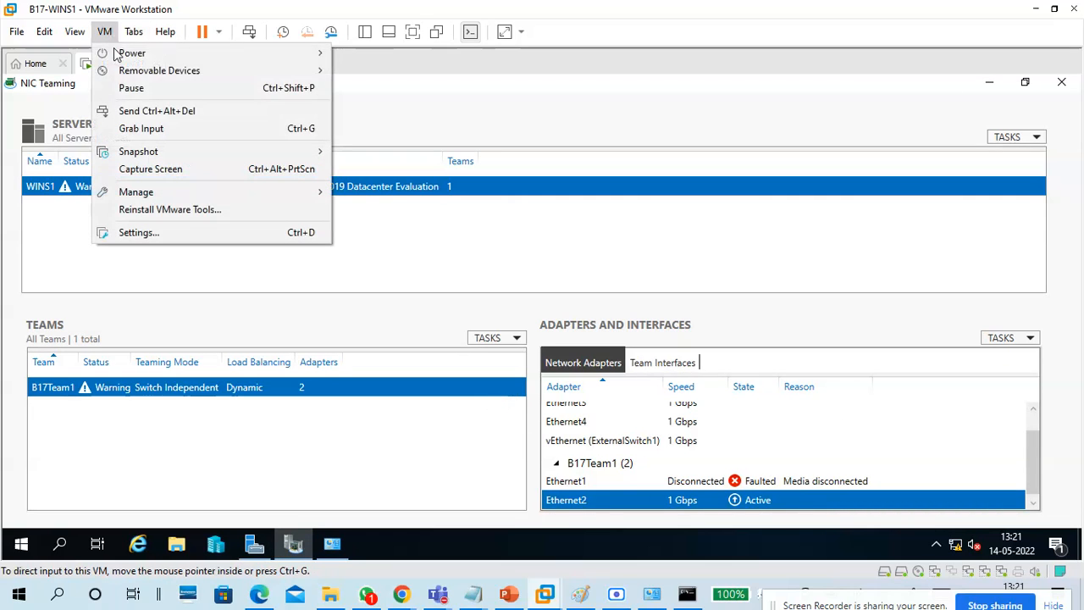
pyautogui.moveTo(159, 71)
pyautogui.moveTo(394, 105)
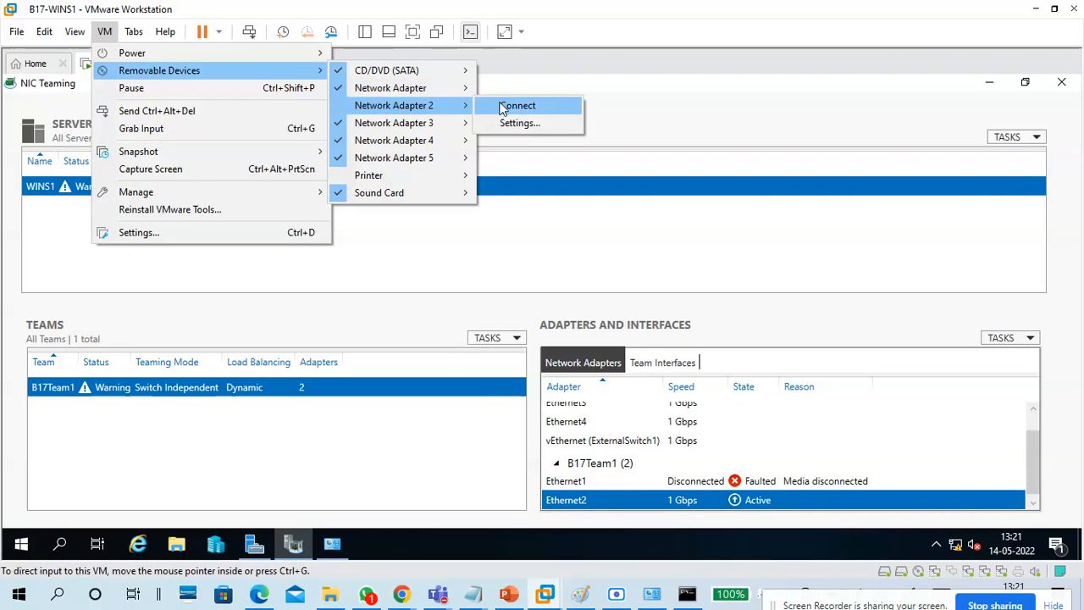
pyautogui.click(518, 106)
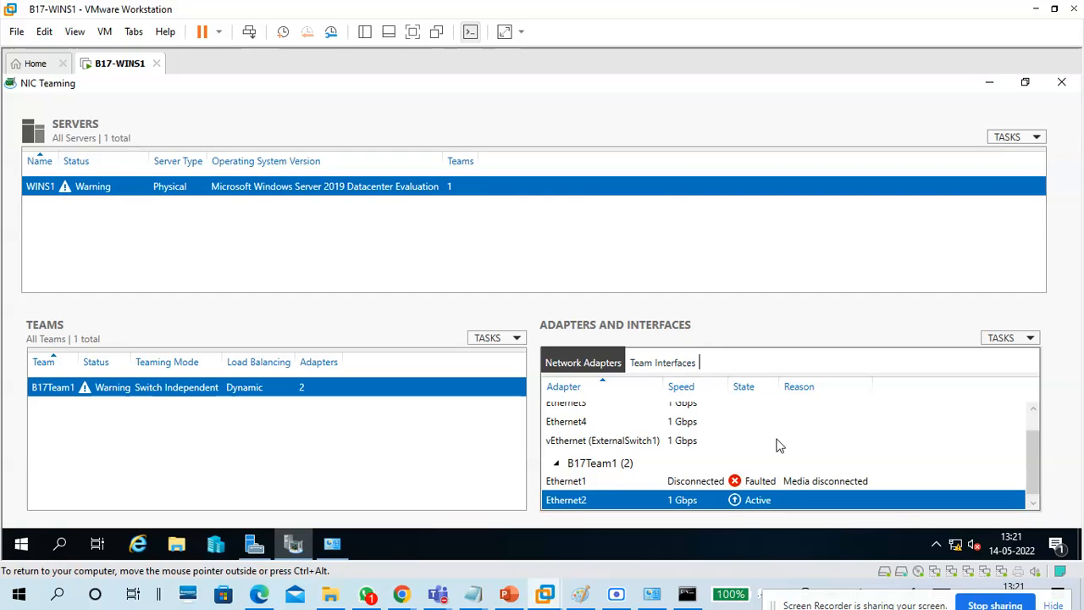
# Check the Ethernet1 and Ethernet2 states in the team after reconnecting.
pyautogui.click(696, 593)
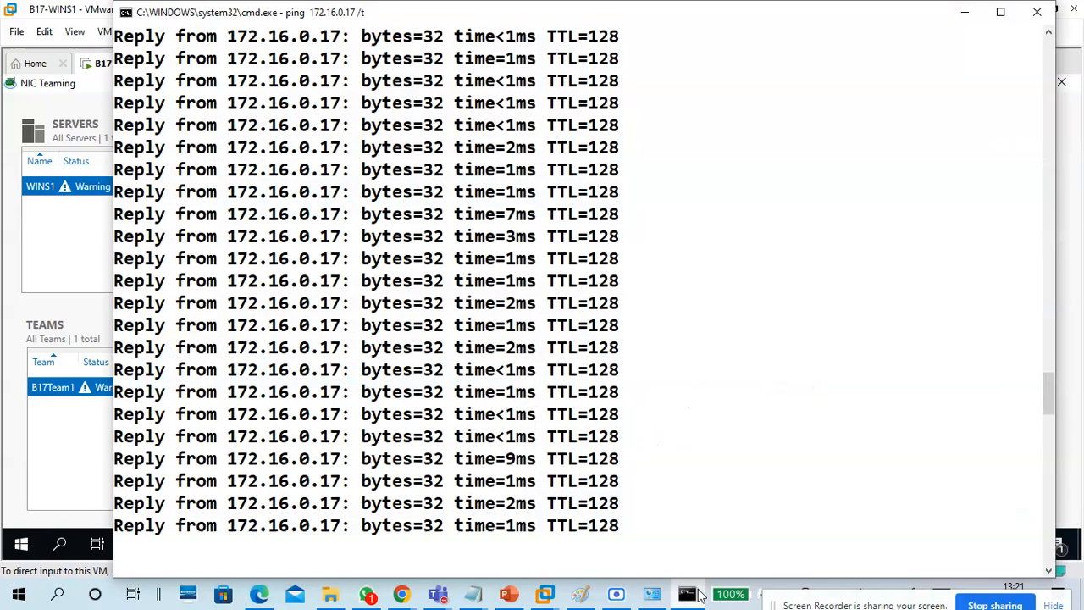
pyautogui.click(696, 593)
pyautogui.click(794, 480)
pyautogui.click(791, 496)
pyautogui.click(796, 483)
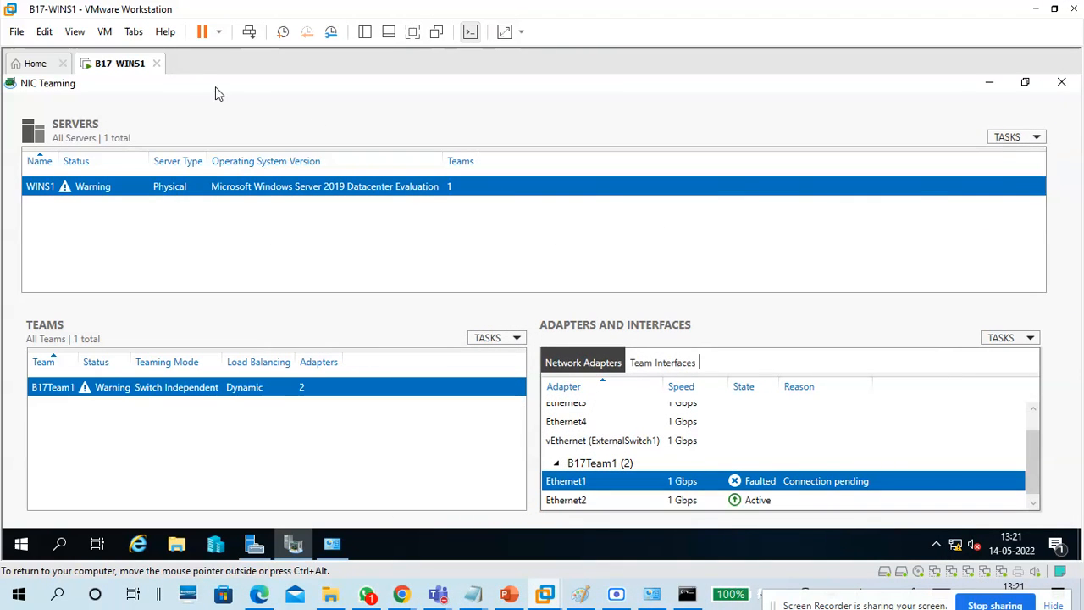
pyautogui.click(100, 32)
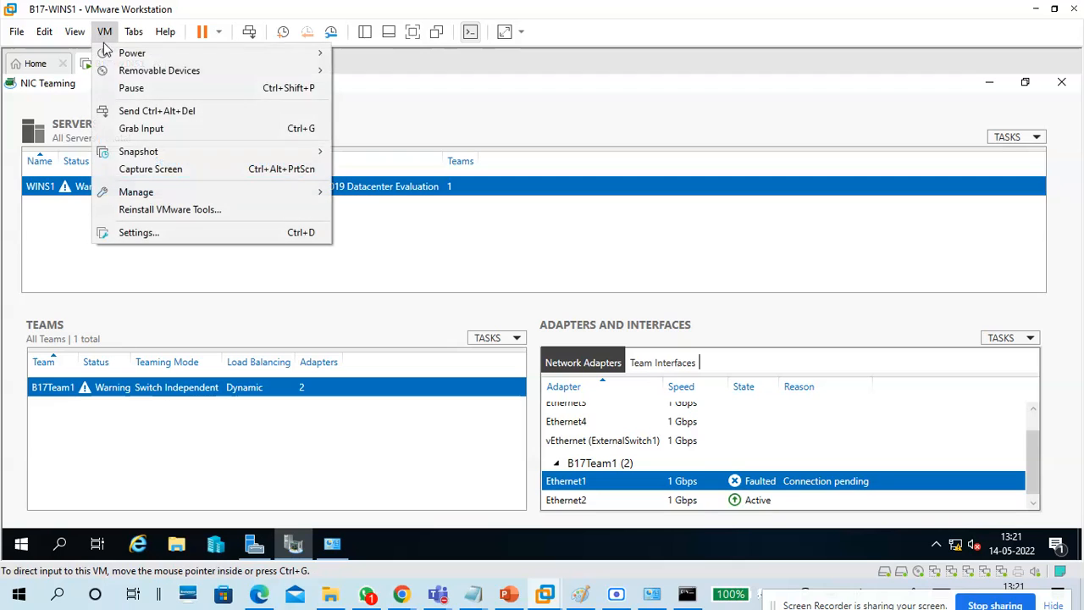
pyautogui.moveTo(193, 74)
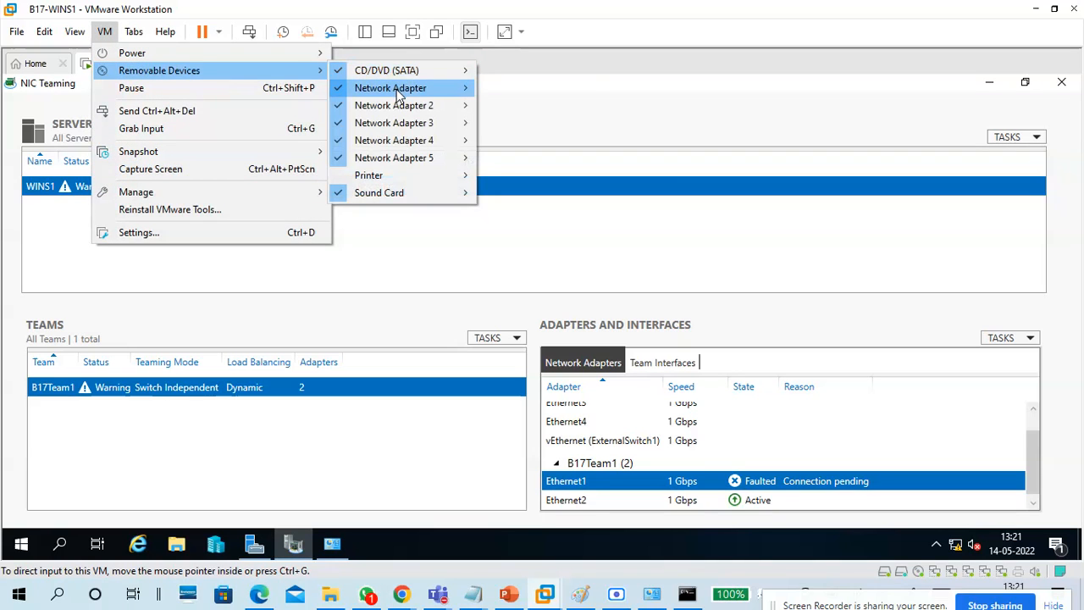
pyautogui.click(720, 135)
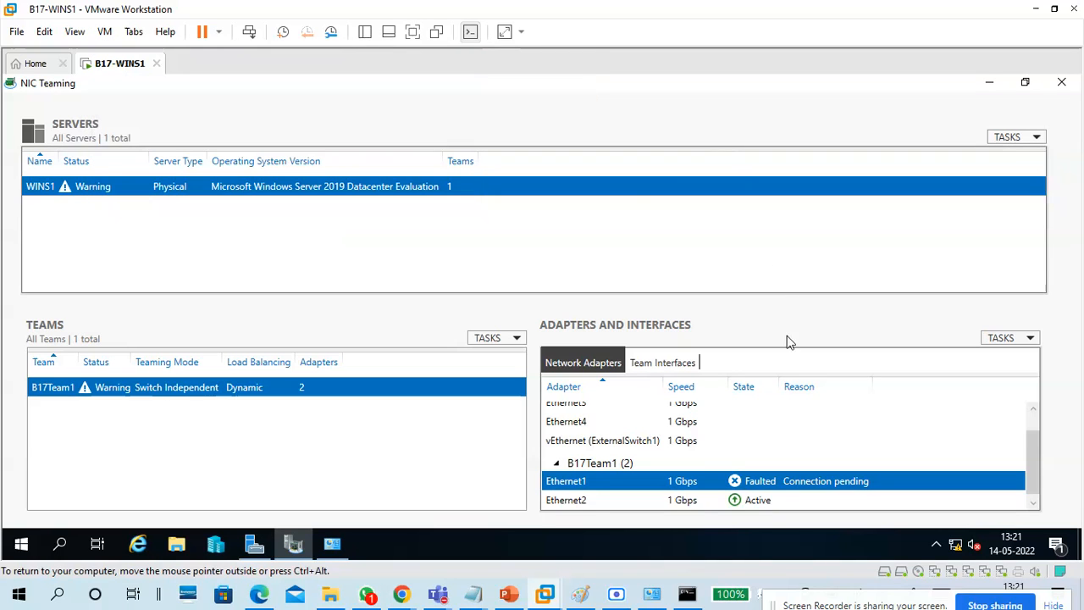
# Refresh all teaming information for the server, then close NIC Teaming.
pyautogui.click(997, 342)
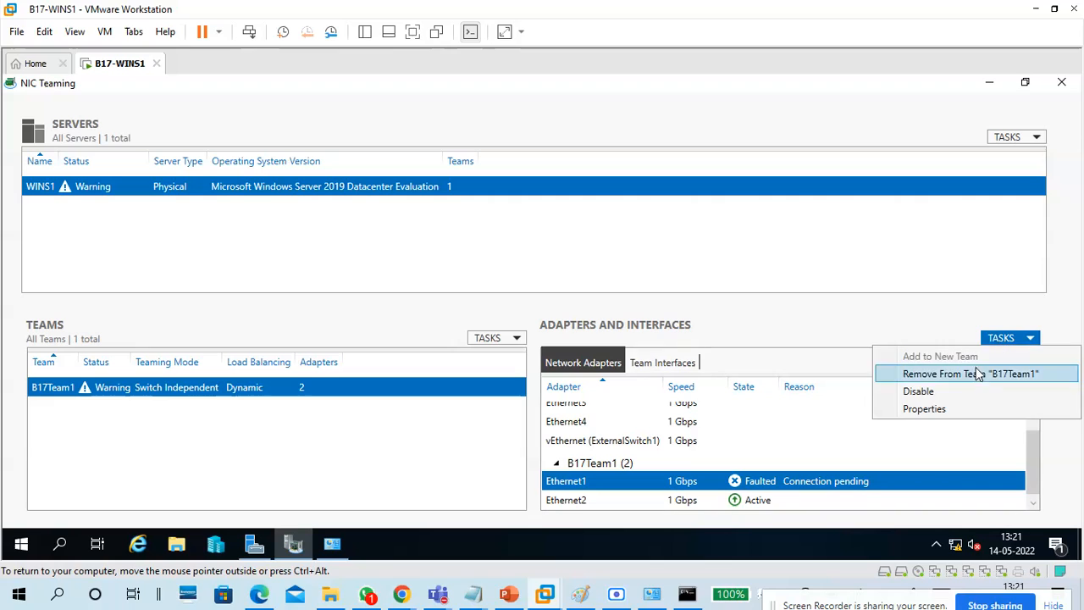
pyautogui.click(915, 310)
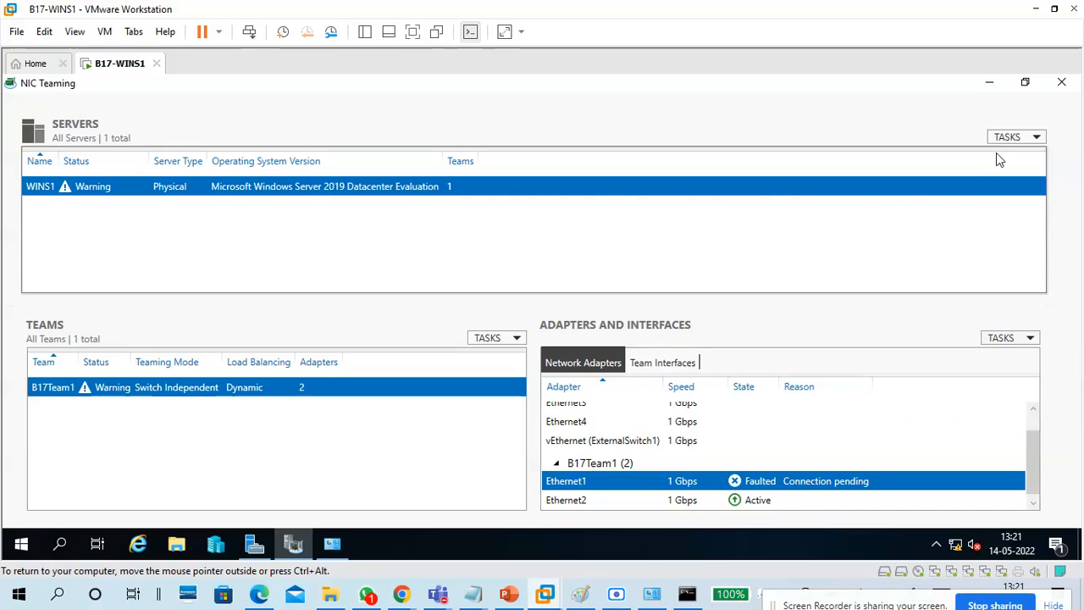
pyautogui.click(1008, 138)
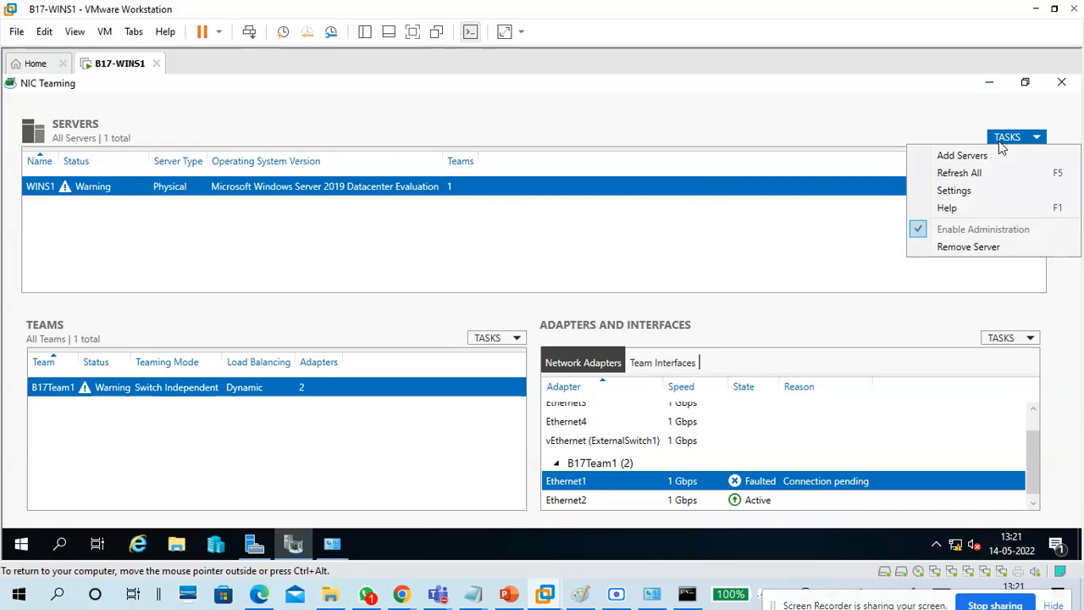
pyautogui.click(968, 174)
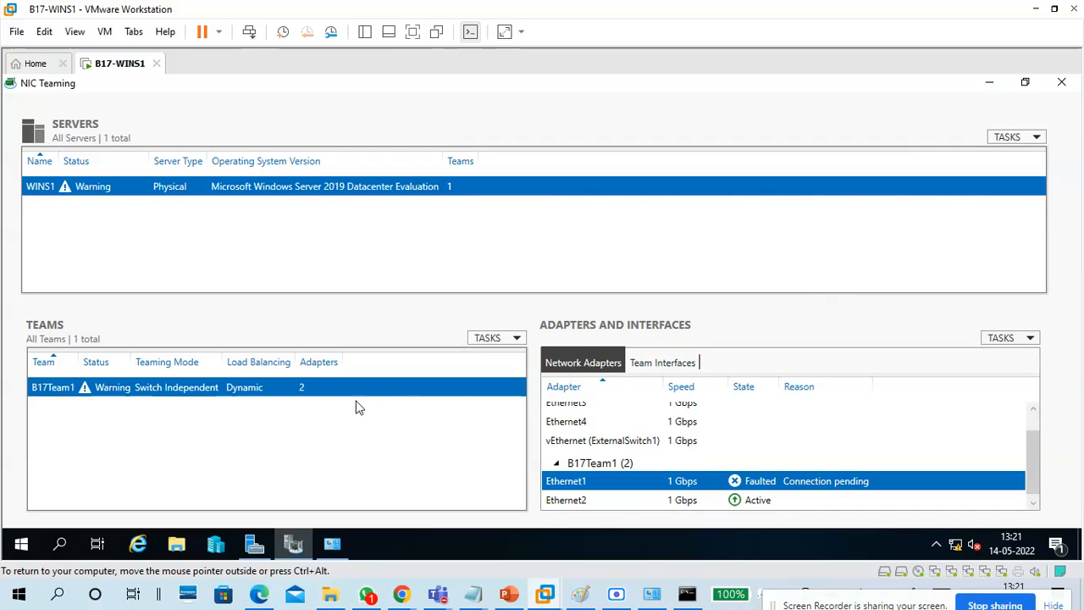
pyautogui.click(477, 341)
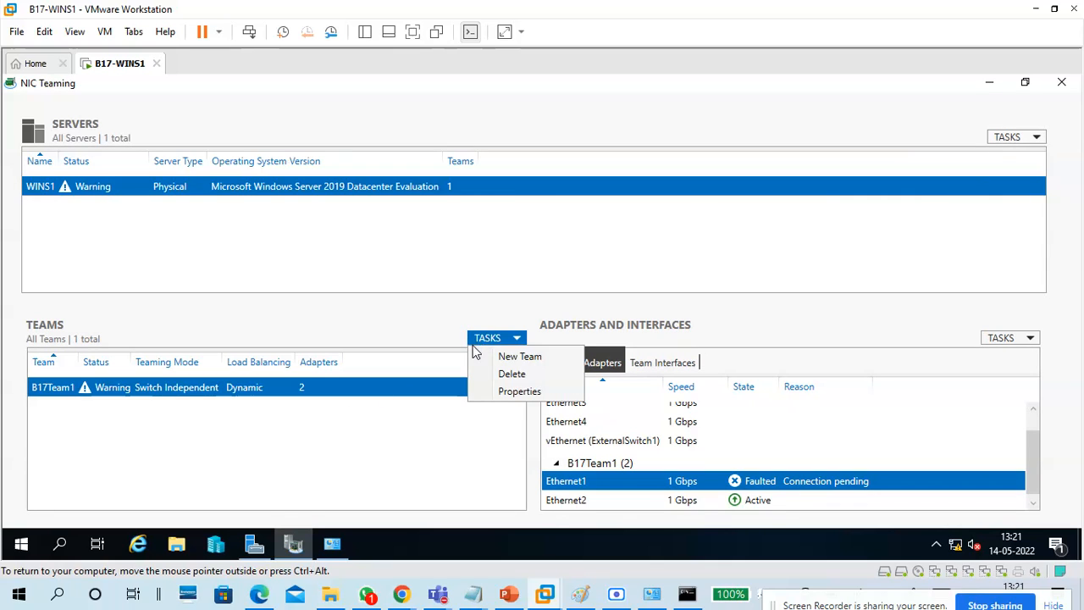
pyautogui.click(467, 434)
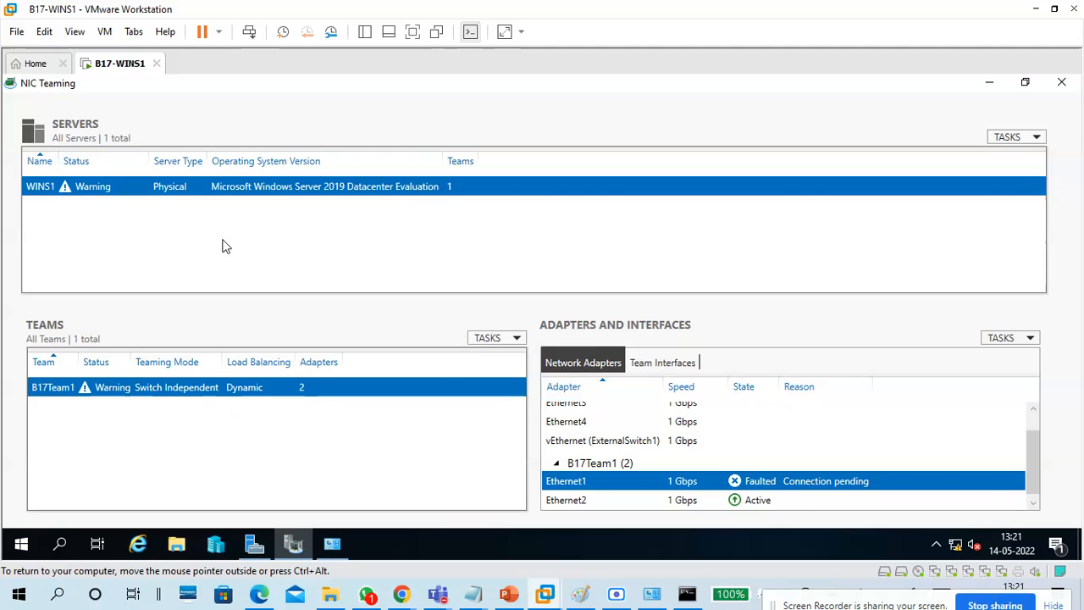
pyautogui.click(1061, 85)
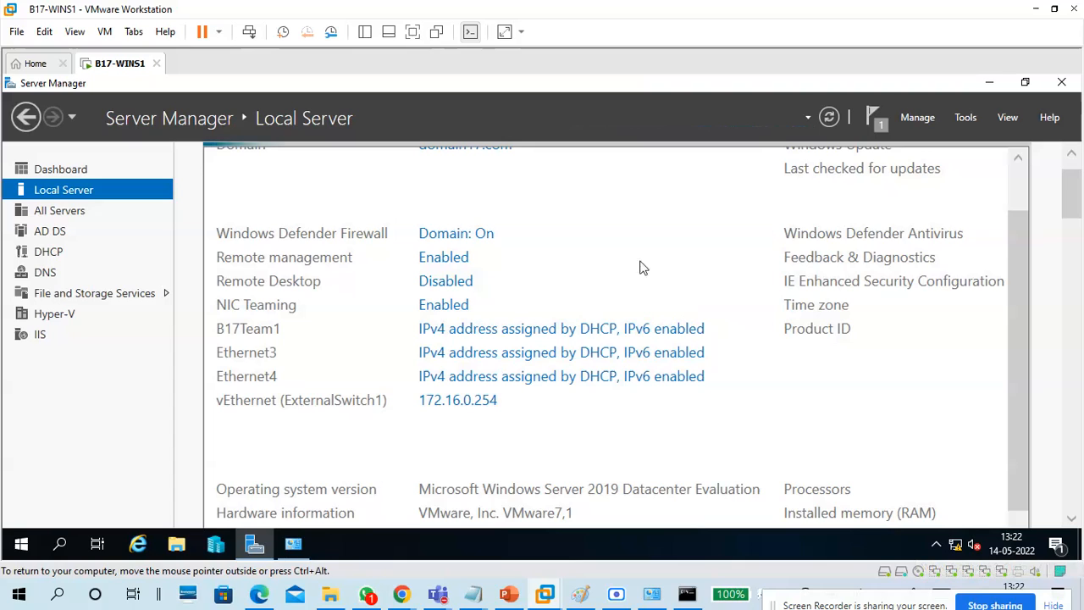
# Reopen NIC Teaming from Local Server and compare the Ethernet1 and Ethernet2 states.
pyautogui.click(442, 305)
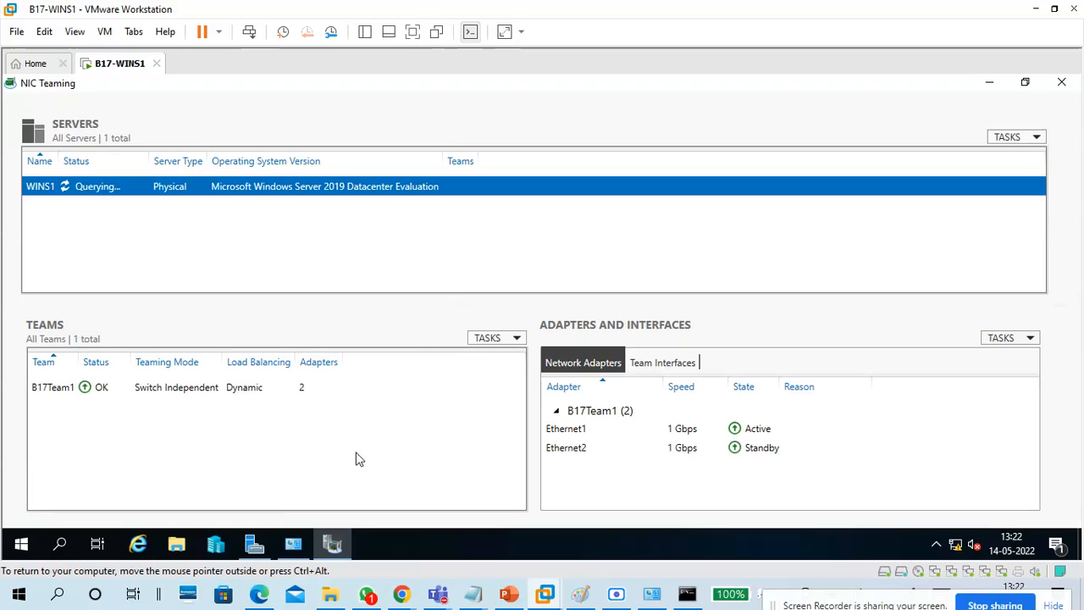
pyautogui.scroll(-1, 783, 453)
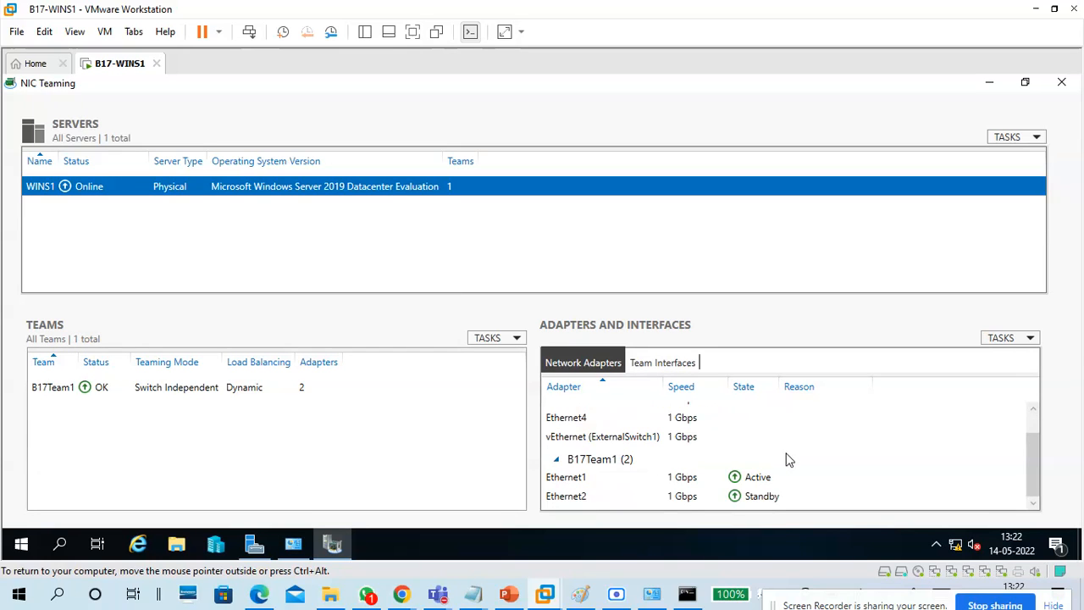
pyautogui.click(726, 478)
pyautogui.click(718, 498)
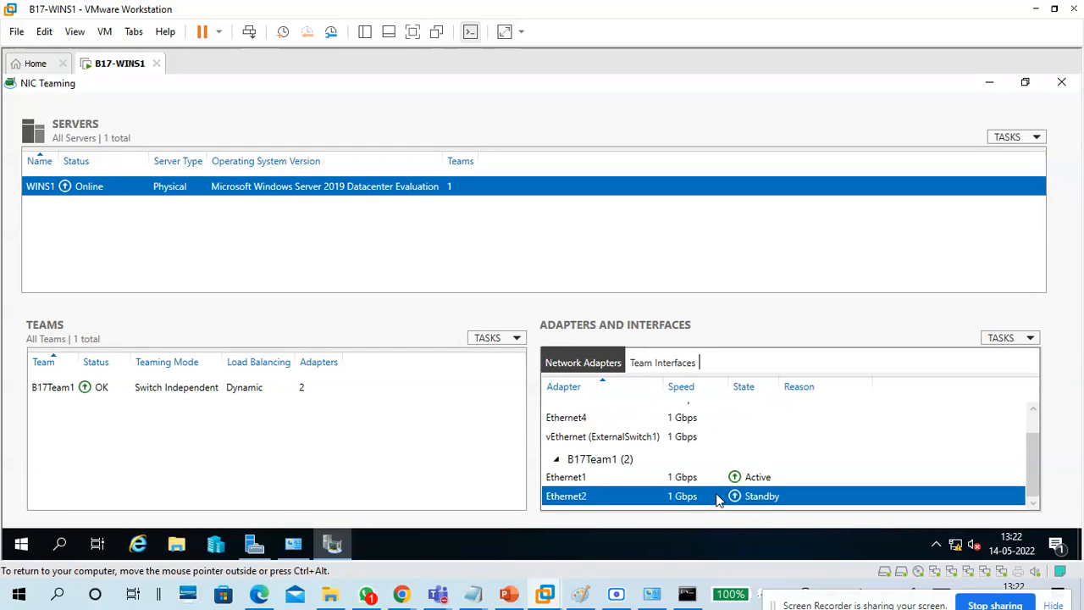
pyautogui.click(718, 477)
pyautogui.click(721, 497)
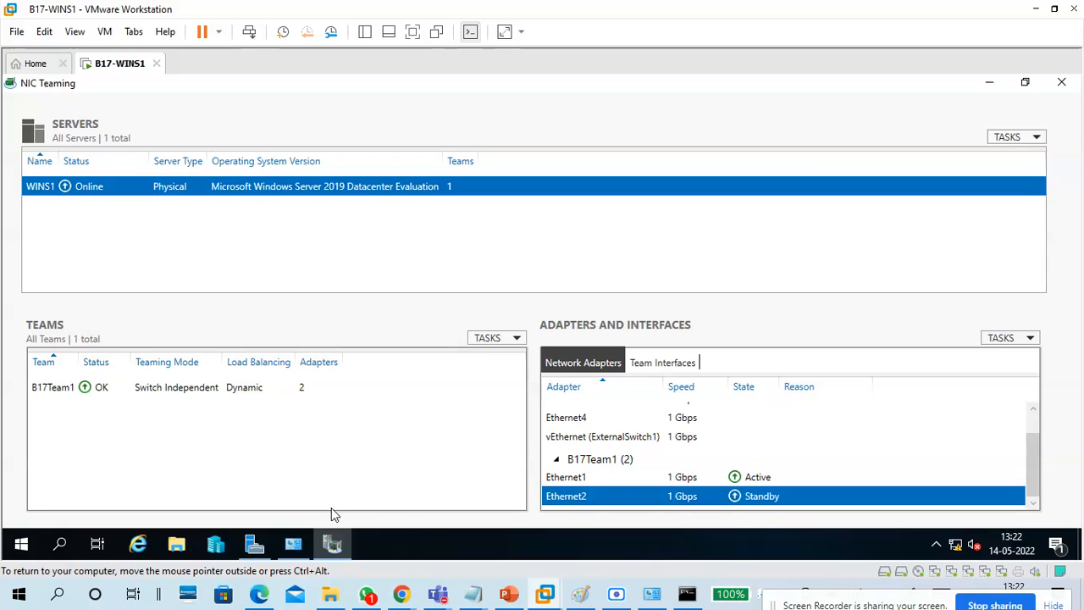
# View Ethernet1's connection status in Network Connections, then close the window.
pyautogui.click(293, 543)
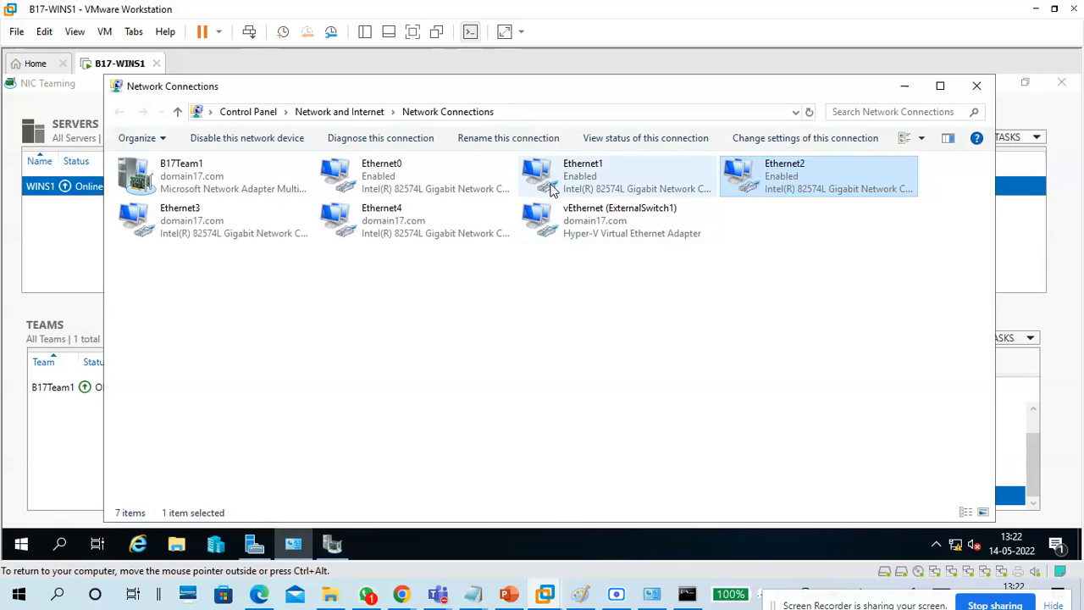
pyautogui.doubleClick(569, 187)
pyautogui.click(672, 148)
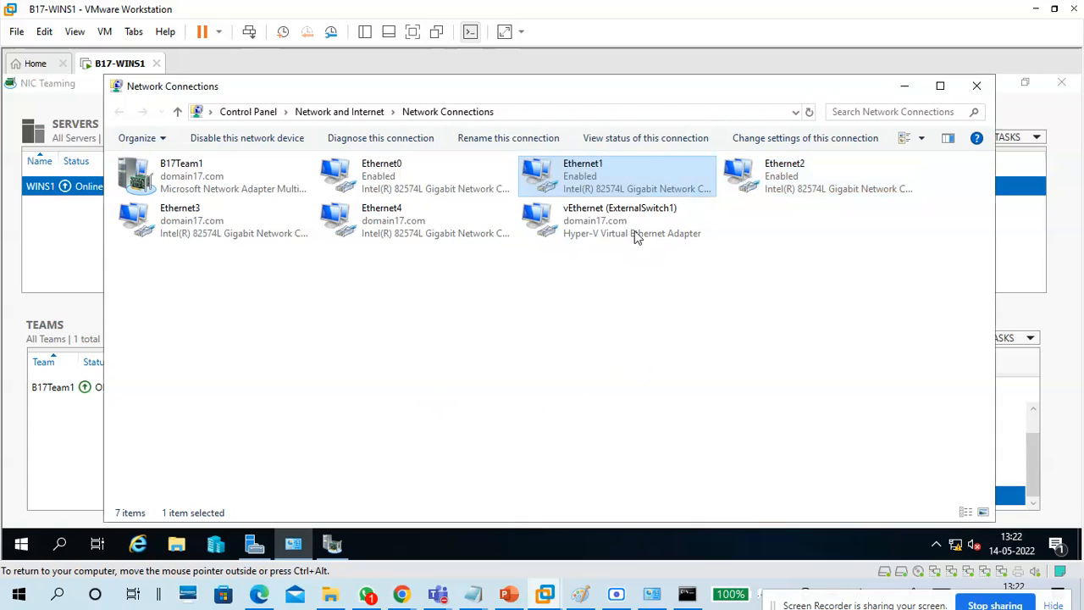
pyautogui.click(569, 342)
pyautogui.click(977, 85)
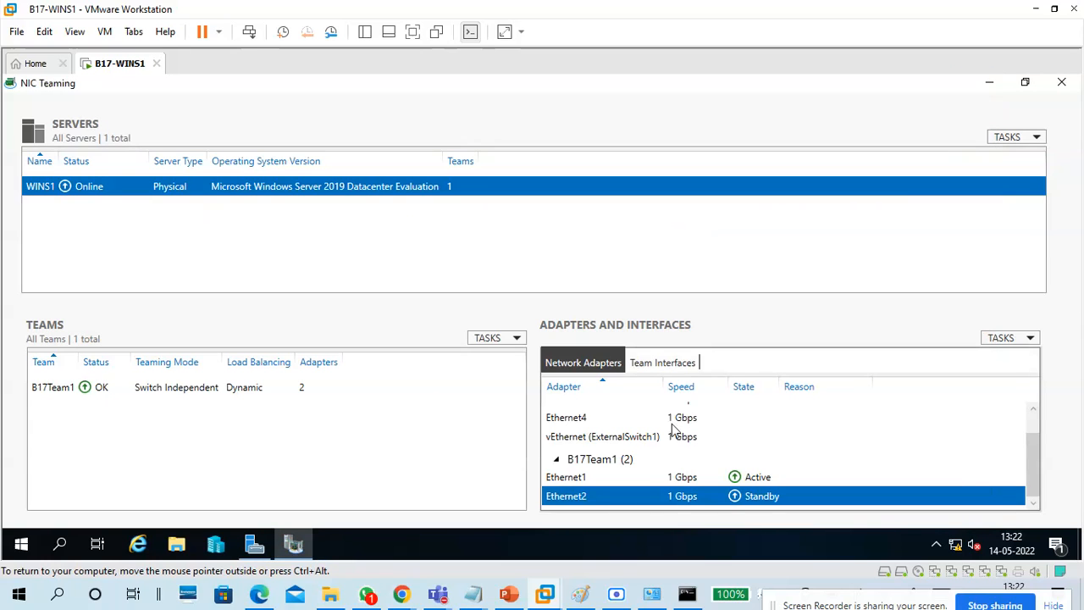
# Open the properties of team B17Team1.
pyautogui.click(677, 481)
pyautogui.click(679, 497)
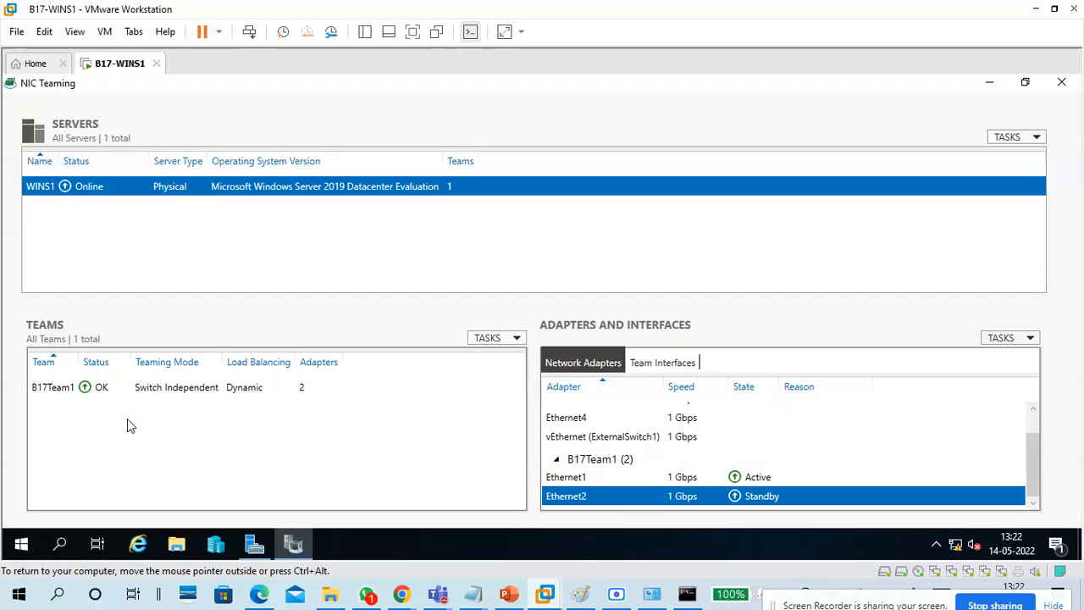
pyautogui.doubleClick(114, 391)
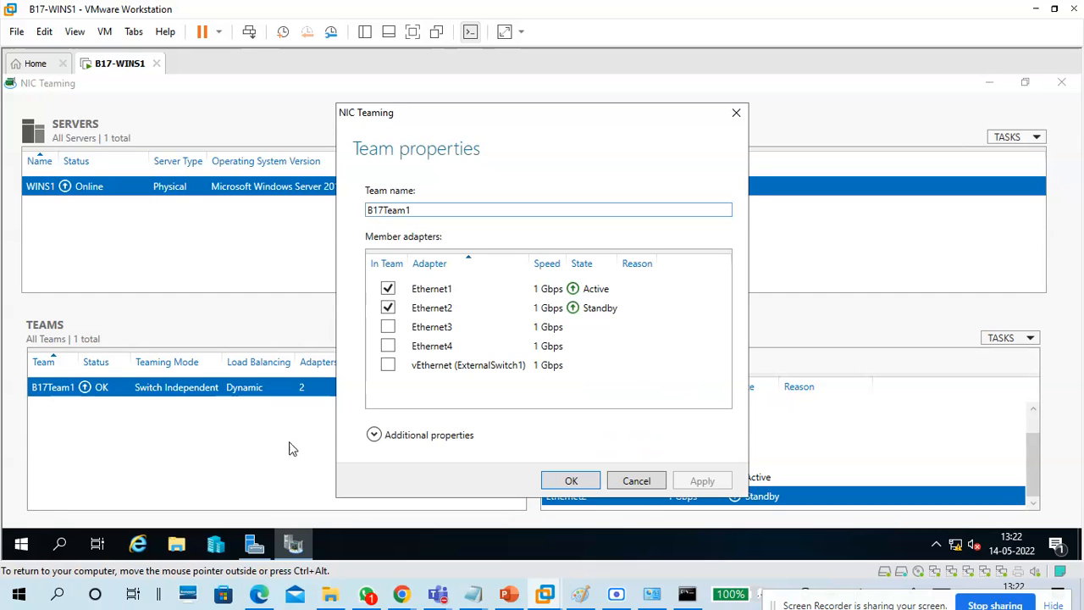
# Cancel the B17Team1 properties, glance at Local Server, and return to NIC Teaming.
pyautogui.click(628, 482)
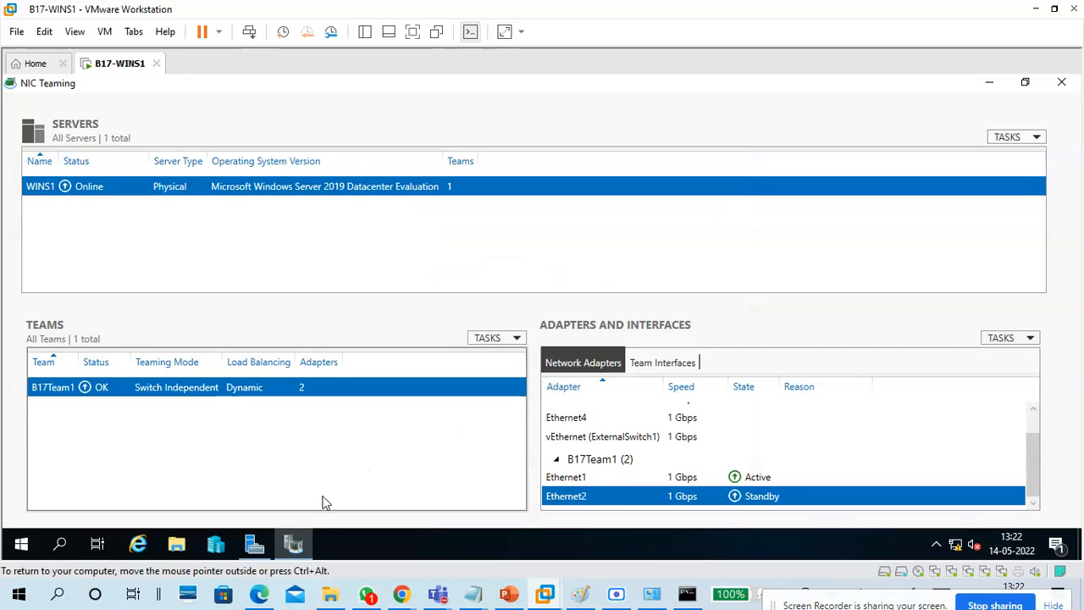
pyautogui.click(268, 542)
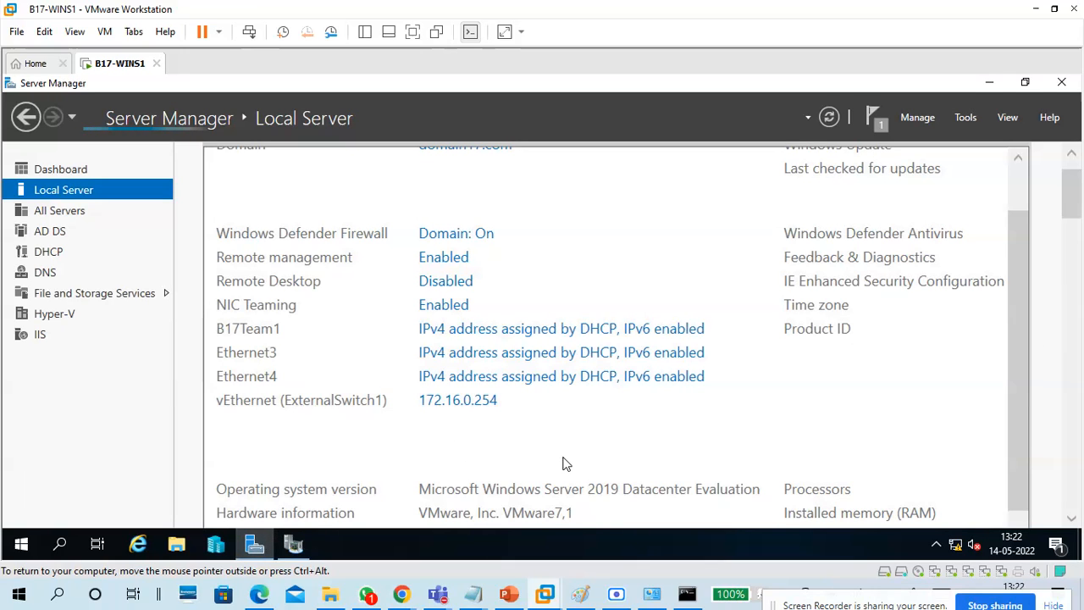
pyautogui.click(439, 307)
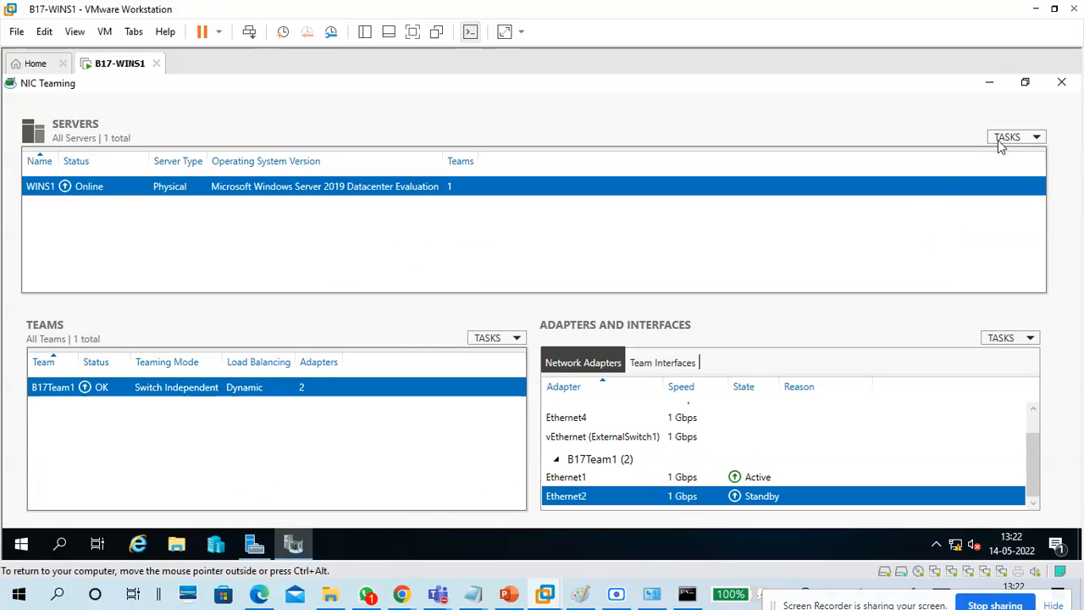
pyautogui.click(1006, 140)
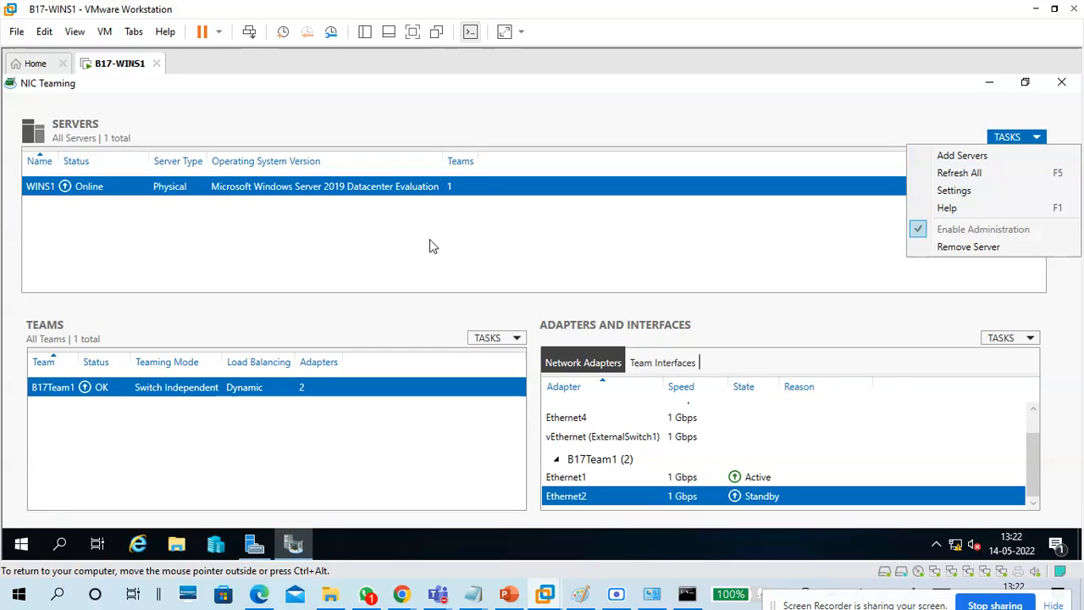
pyautogui.click(404, 240)
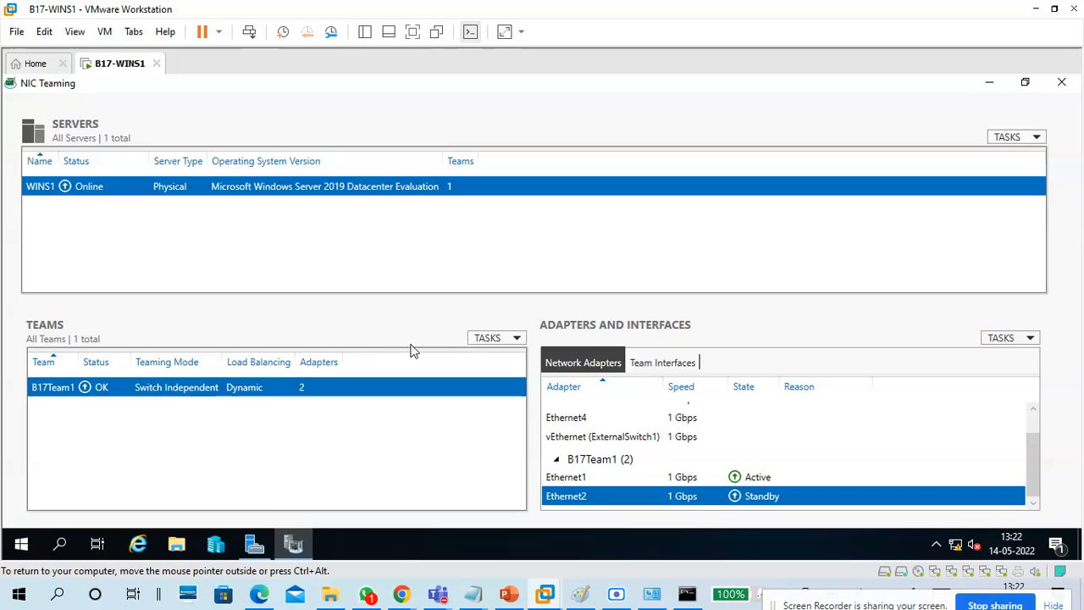
pyautogui.click(499, 338)
# Create new team B17Team2 with Ethernet3 and Ethernet4 as members.
pyautogui.click(508, 356)
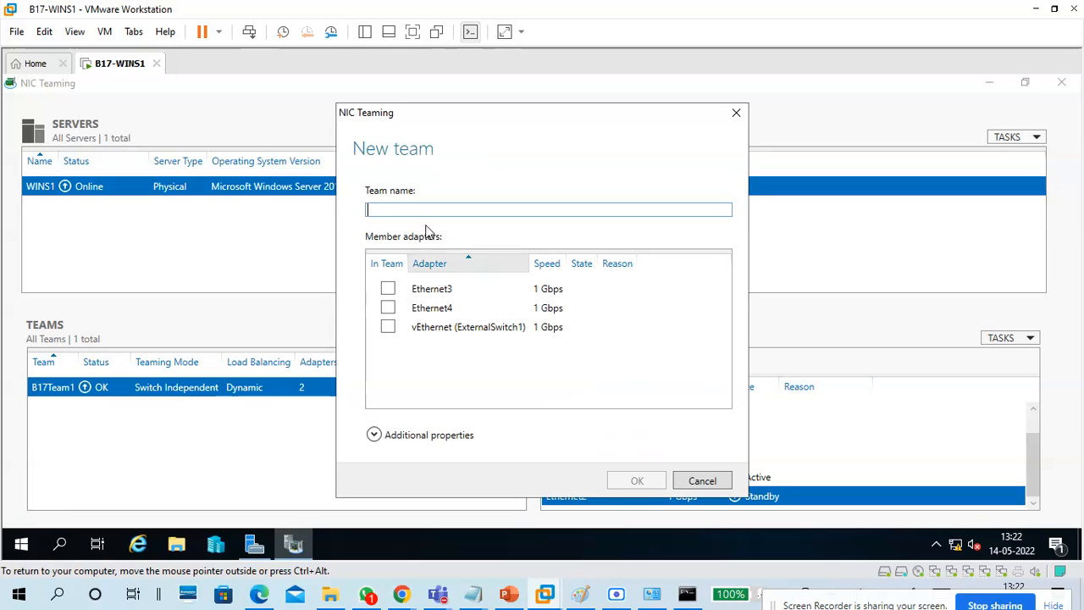
pyautogui.write('B')
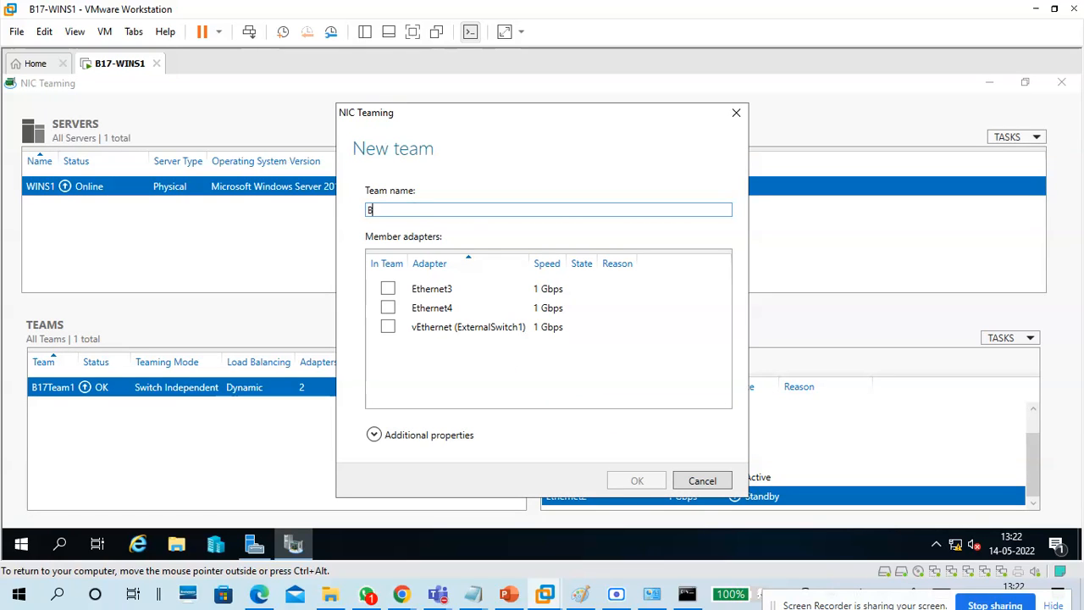
pyautogui.write('17Team2')
pyautogui.click(390, 290)
pyautogui.click(389, 308)
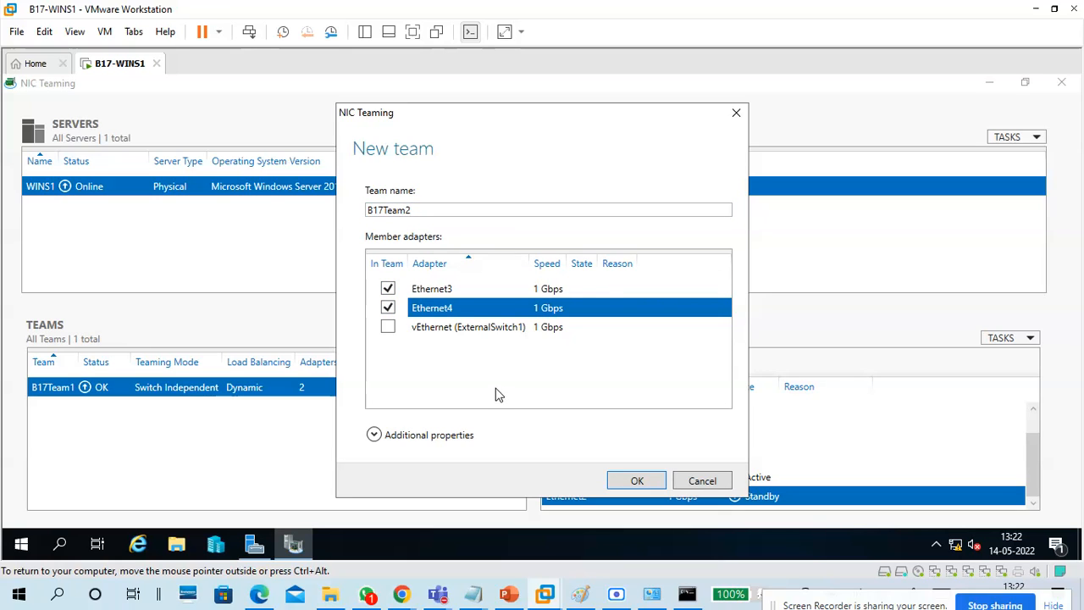
pyautogui.click(637, 480)
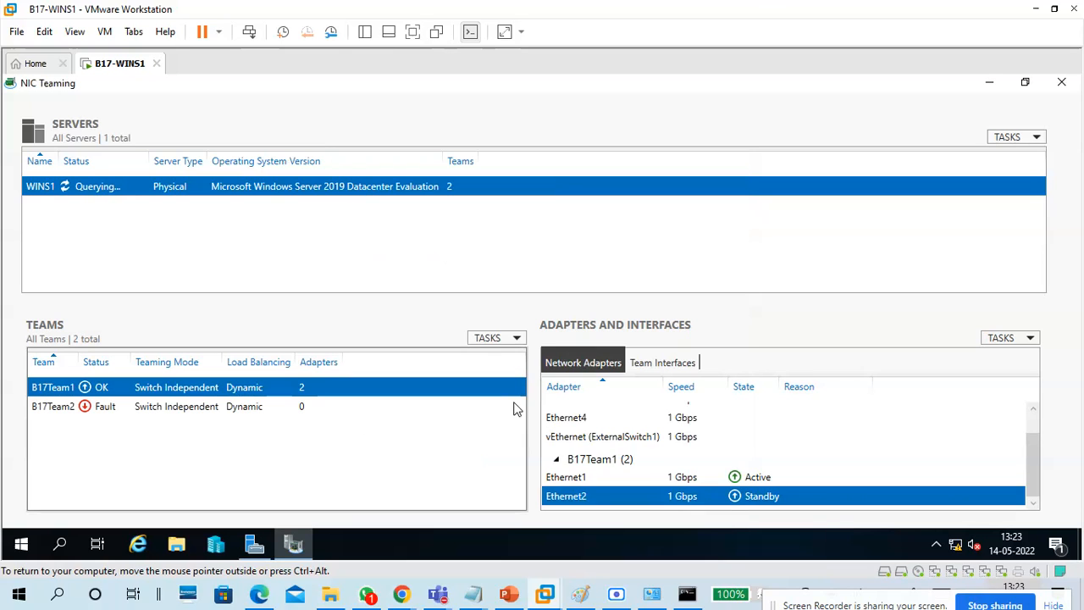
# Select B17Team2 and check the states of Ethernet3 and Ethernet4.
pyautogui.click(156, 410)
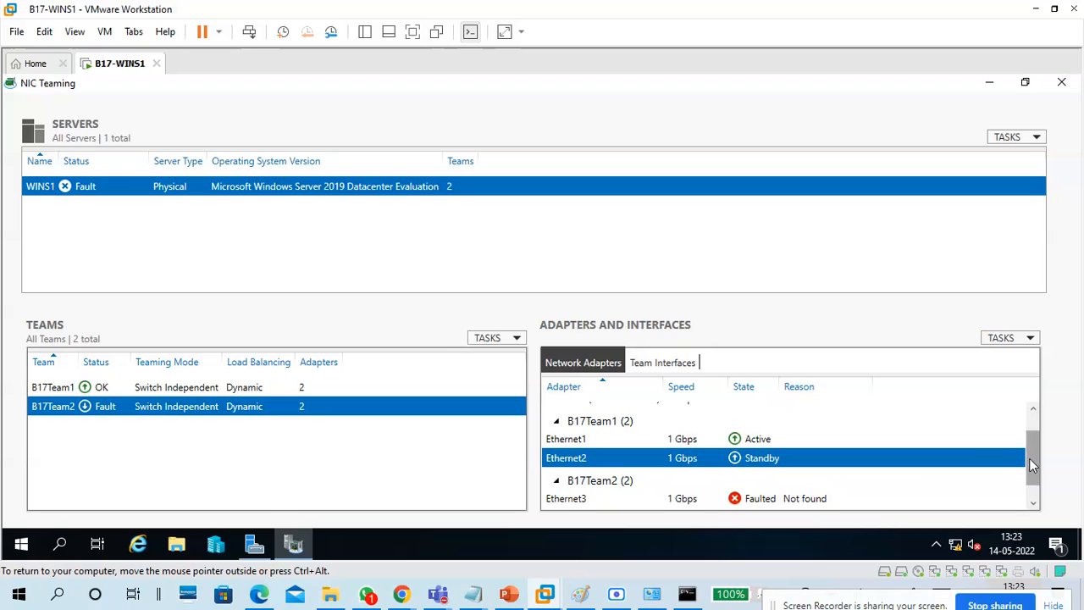
pyautogui.moveTo(1033, 453); pyautogui.dragTo(1035, 476)
pyautogui.click(776, 498)
pyautogui.click(776, 480)
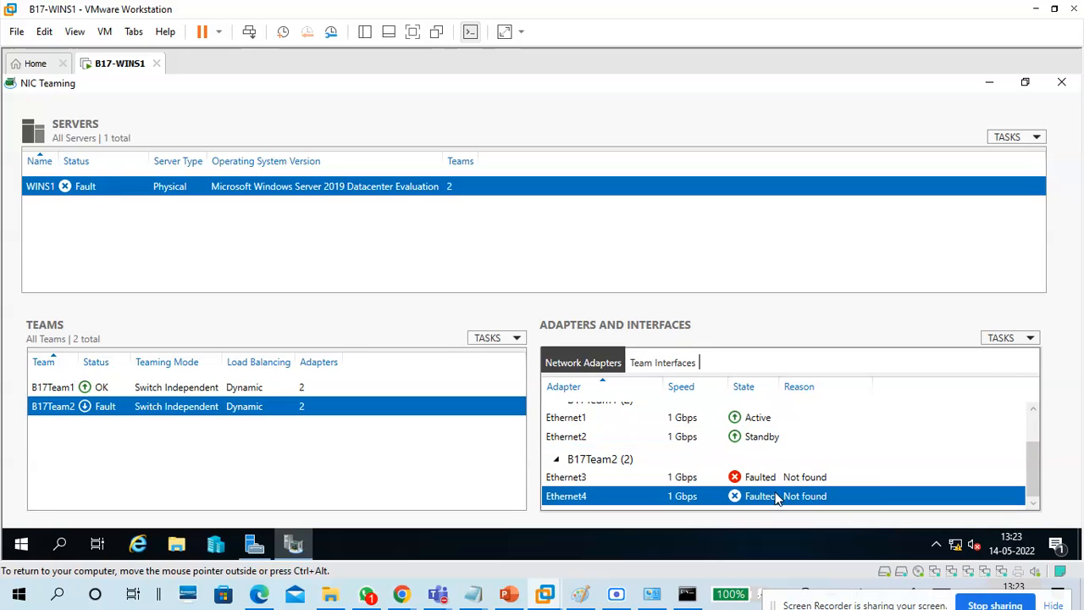
pyautogui.click(779, 497)
pyautogui.click(776, 480)
pyautogui.click(780, 498)
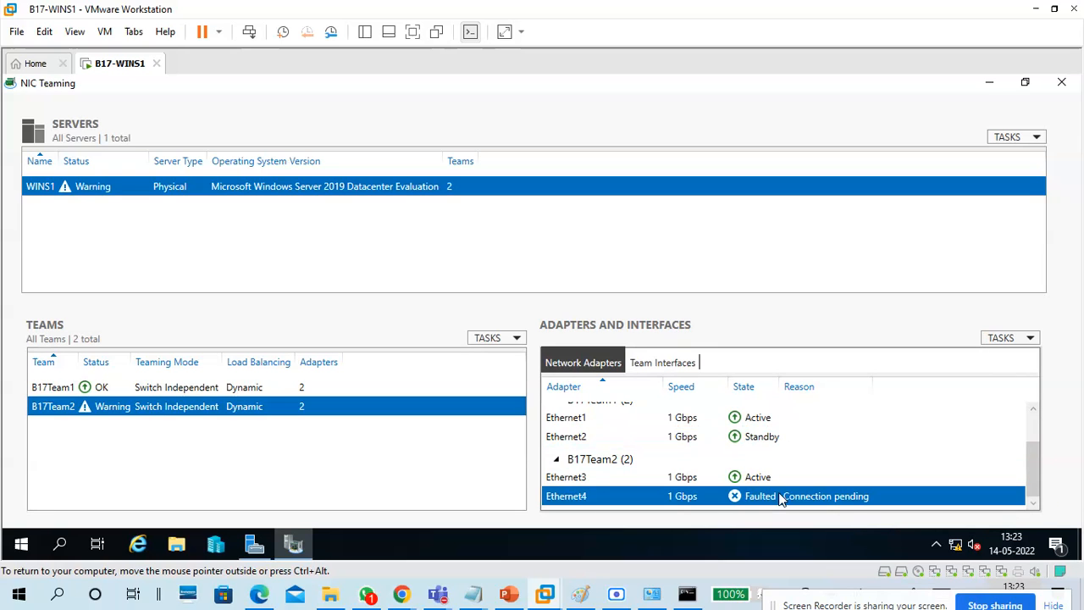
# In B17Team2's properties, keep the standby adapter as None so all adapters stay active.
pyautogui.rightClick(108, 412)
pyautogui.click(131, 436)
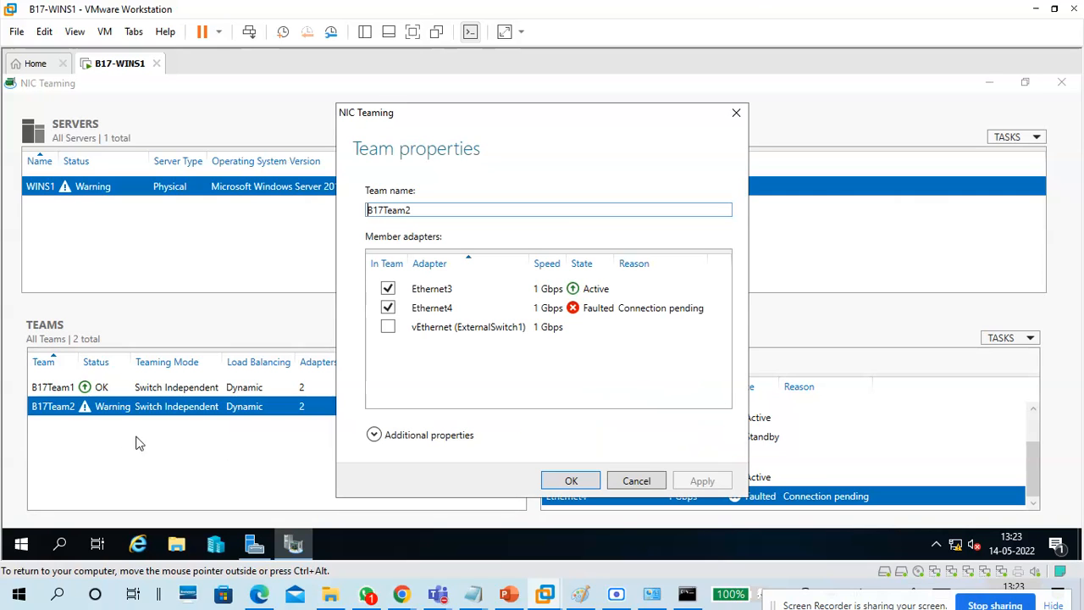
pyautogui.click(457, 436)
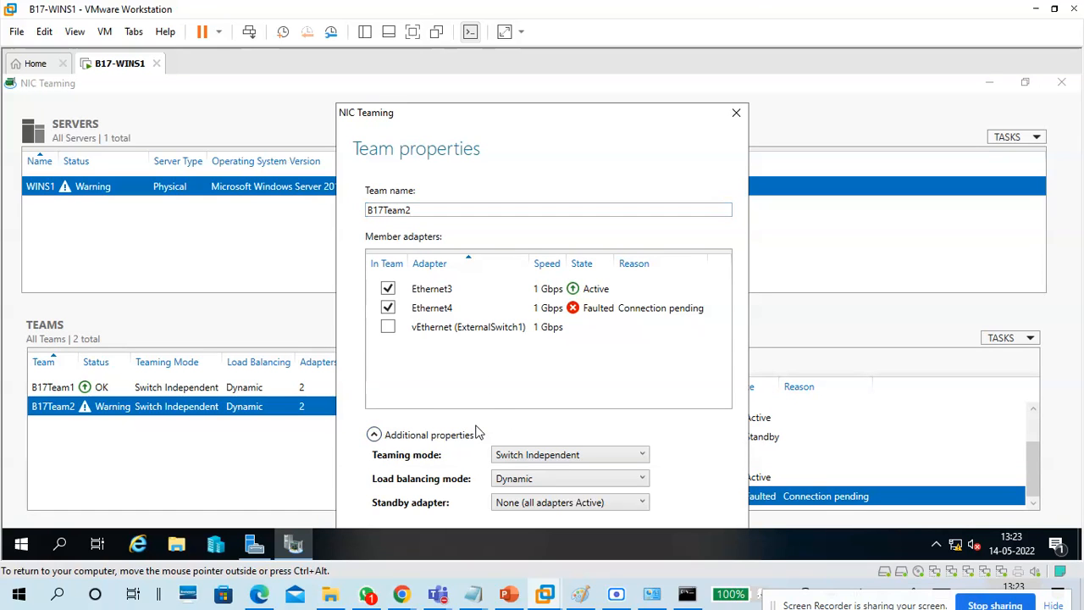
pyautogui.moveTo(581, 114); pyautogui.dragTo(614, 86)
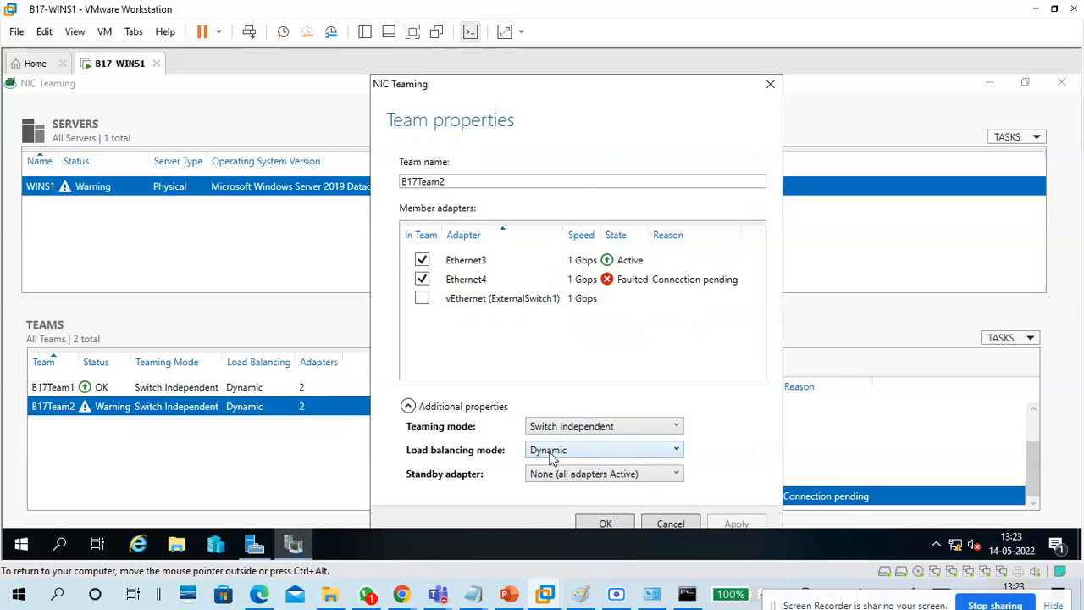
pyautogui.click(561, 476)
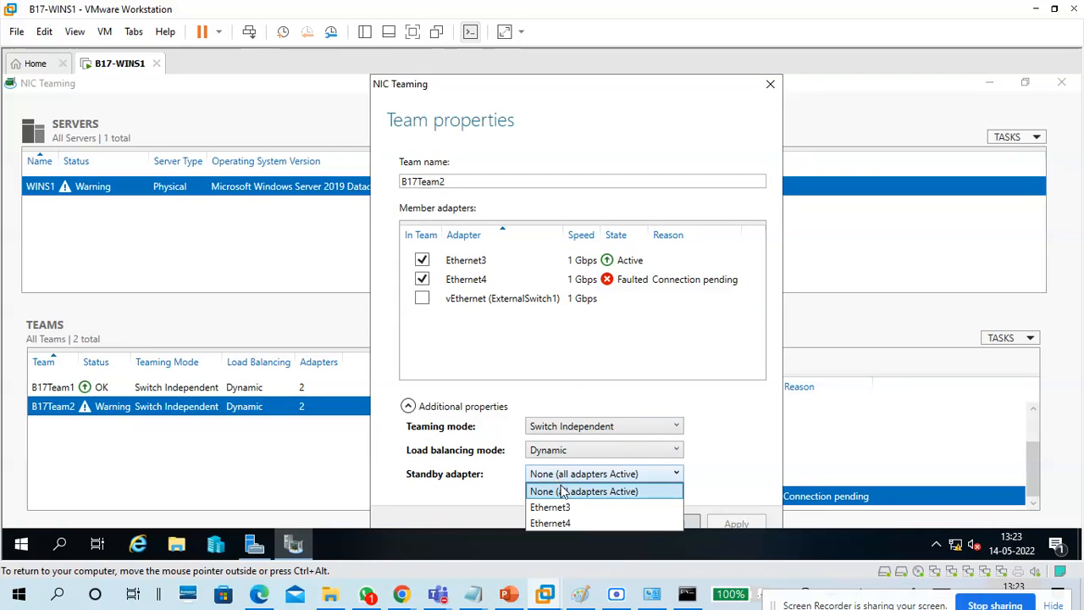
pyautogui.click(604, 498)
pyautogui.click(637, 477)
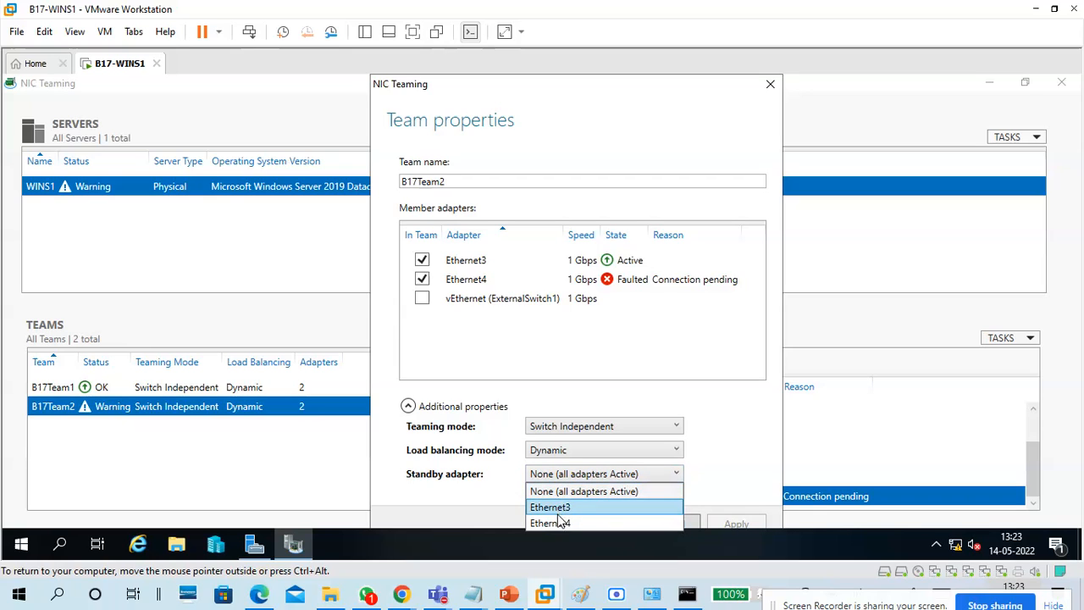
pyautogui.click(536, 490)
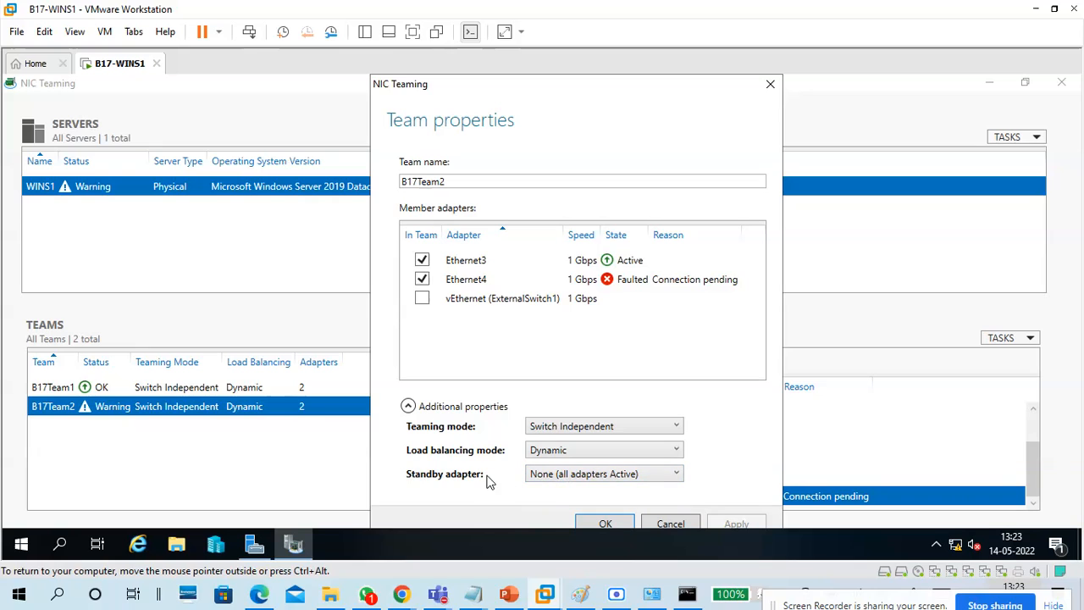
pyautogui.click(605, 524)
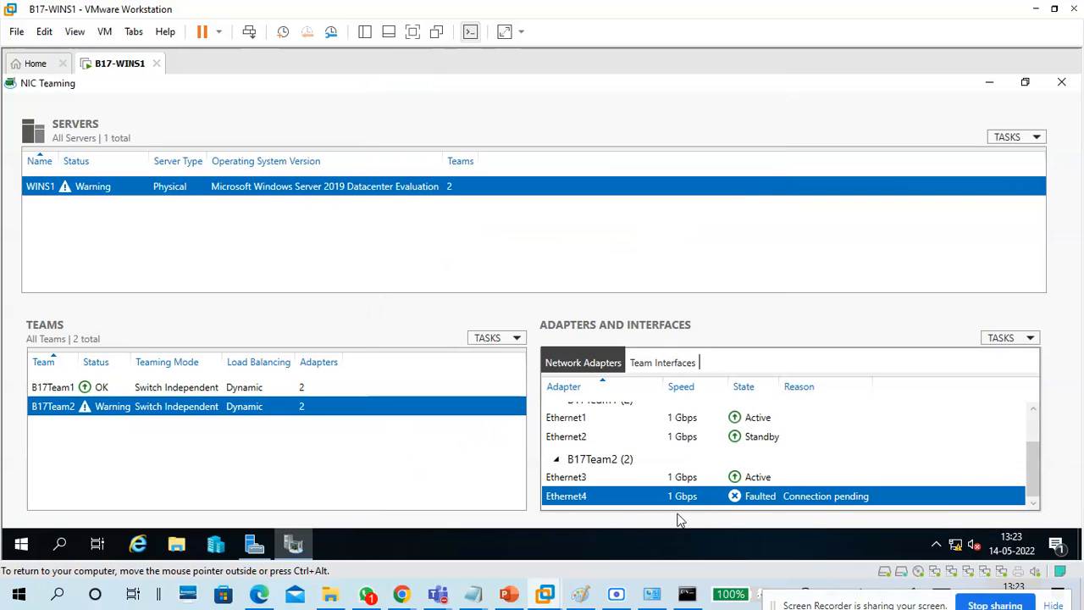
# Refresh the Local Server page and open the Network Connections list.
pyautogui.click(761, 485)
pyautogui.click(762, 499)
pyautogui.click(254, 543)
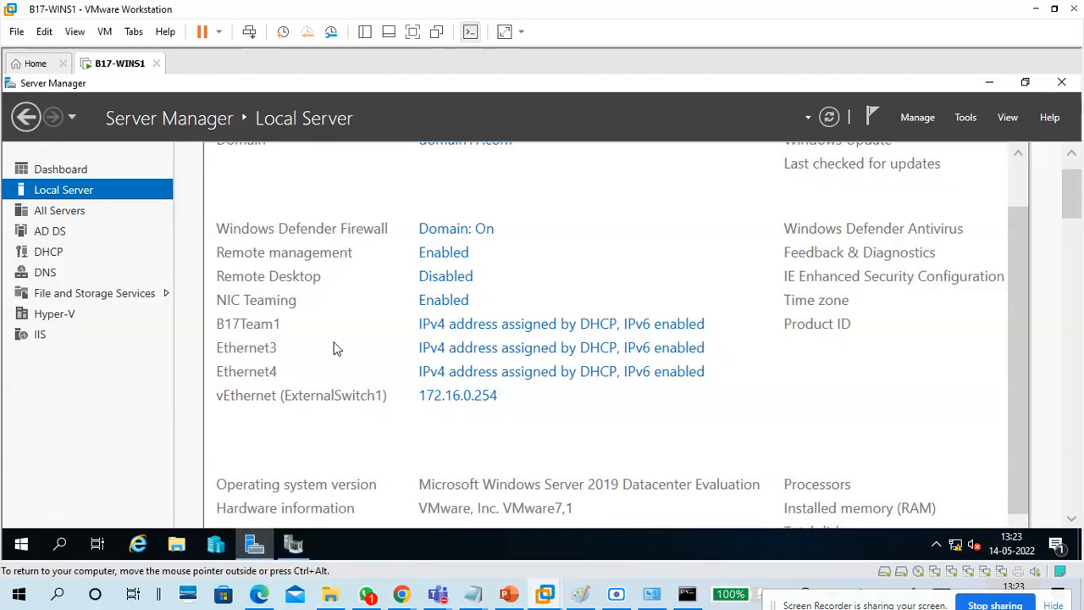
pyautogui.click(829, 117)
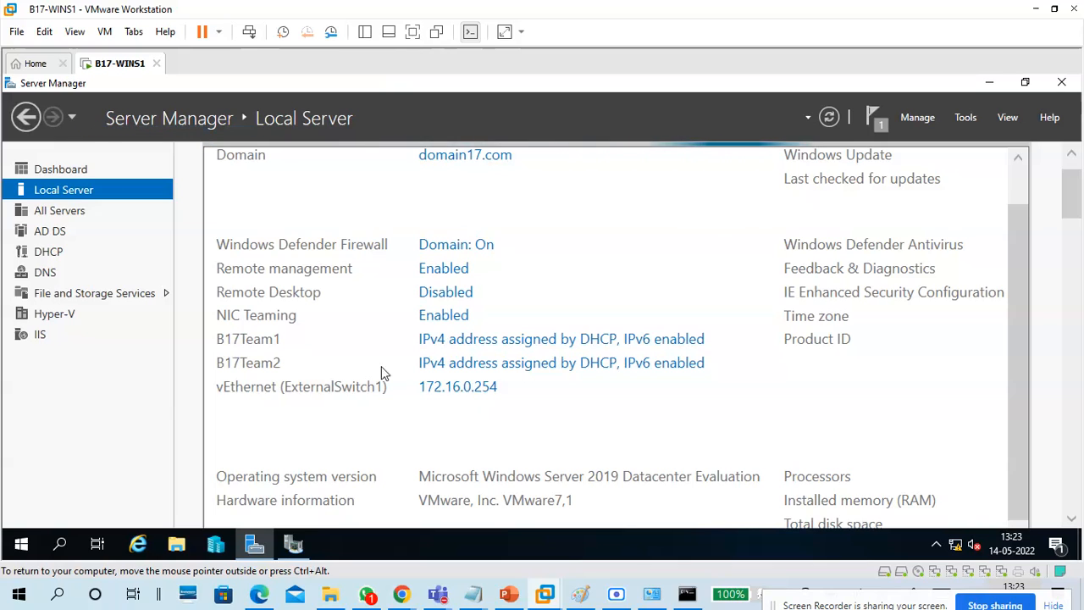
pyautogui.click(519, 367)
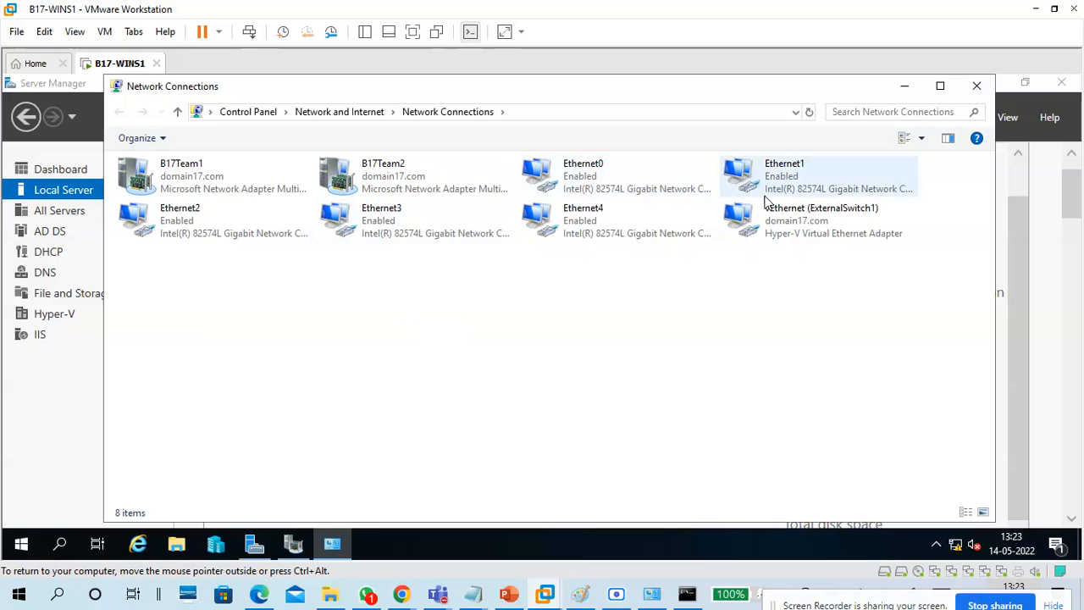
# Review the connection details of Ethernet3 and Ethernet4.
pyautogui.doubleClick(381, 227)
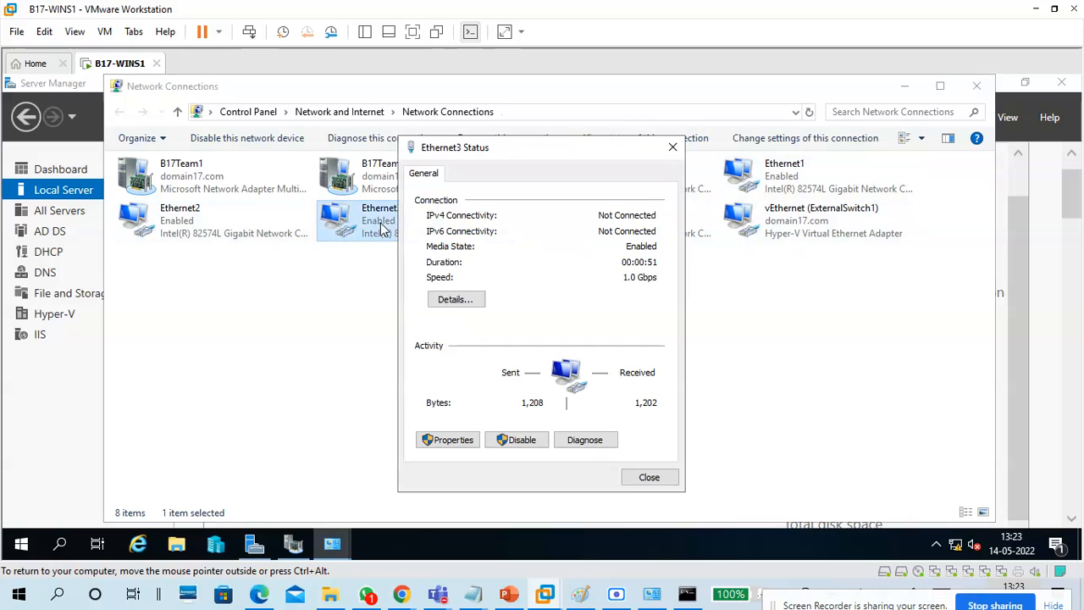
pyautogui.click(456, 298)
pyautogui.click(678, 172)
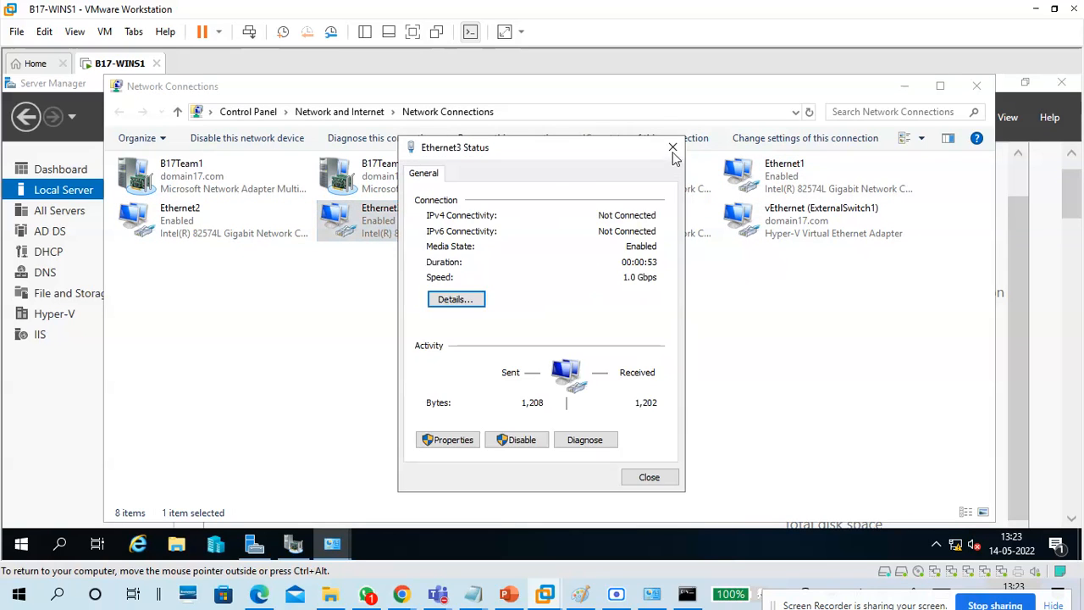
pyautogui.click(672, 147)
pyautogui.click(619, 231)
pyautogui.doubleClick(619, 232)
pyautogui.click(457, 301)
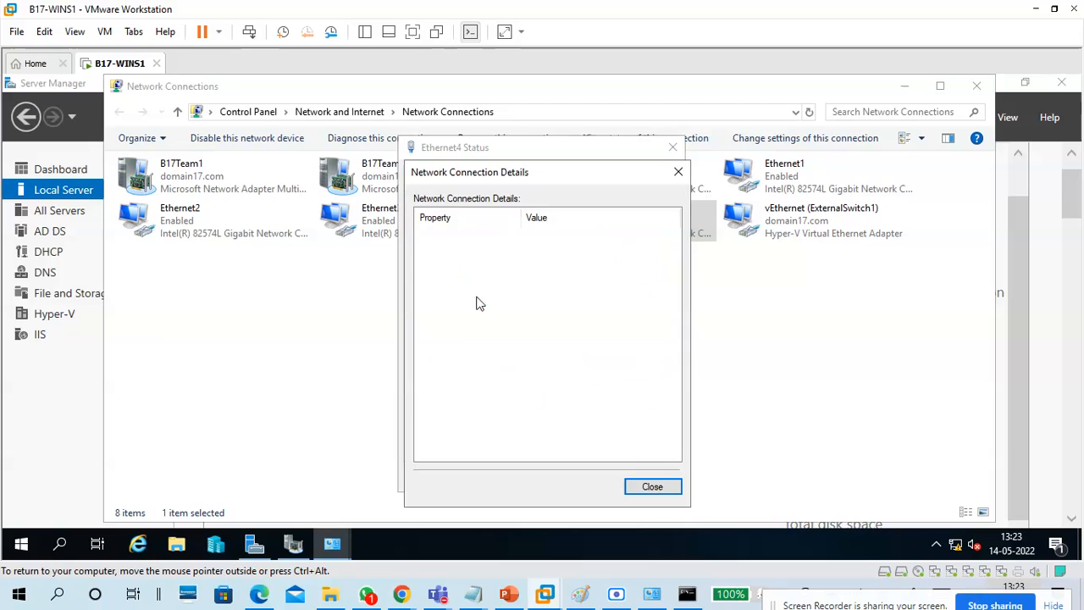
pyautogui.click(678, 172)
pyautogui.click(672, 147)
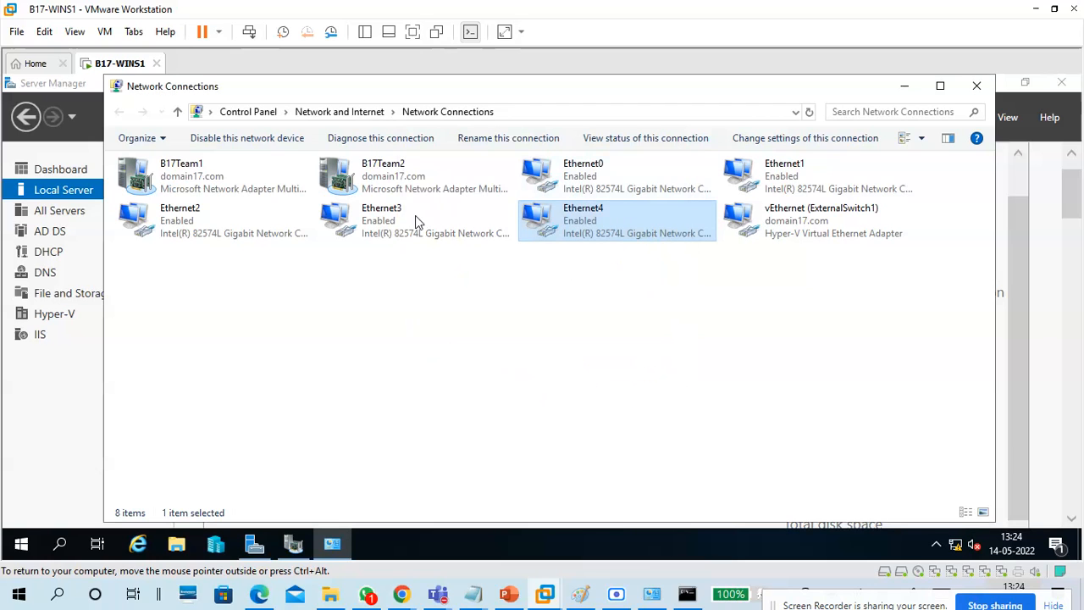
# Review B17Team2's details: IPv4 172.16.0.19, DHCP lease times, DHCP and DNS servers.
pyautogui.doubleClick(387, 172)
pyautogui.click(457, 300)
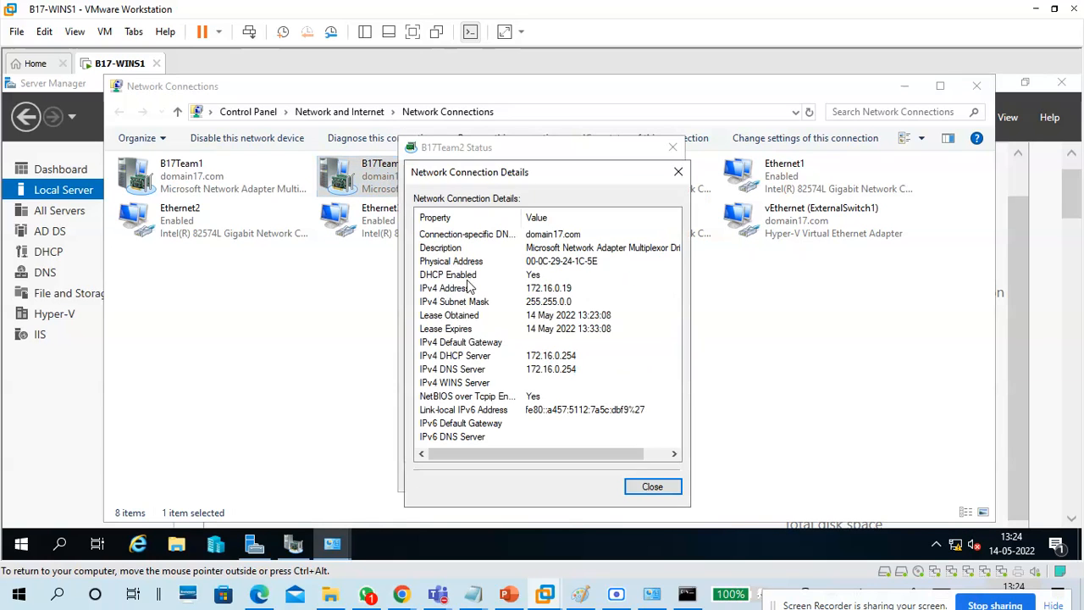
pyautogui.moveTo(523, 169); pyautogui.dragTo(650, 167)
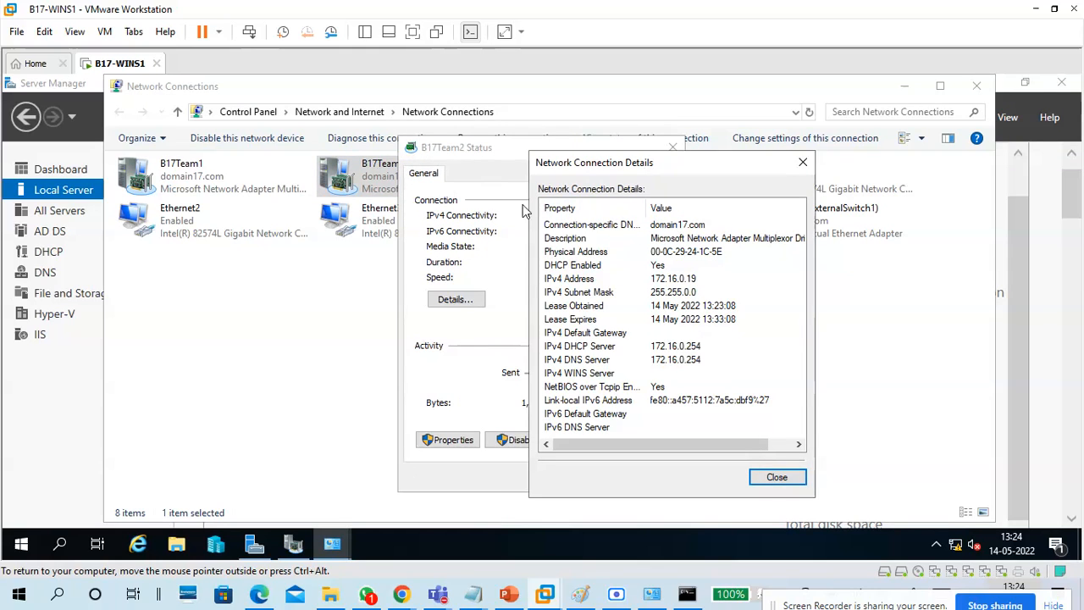
pyautogui.click(603, 280)
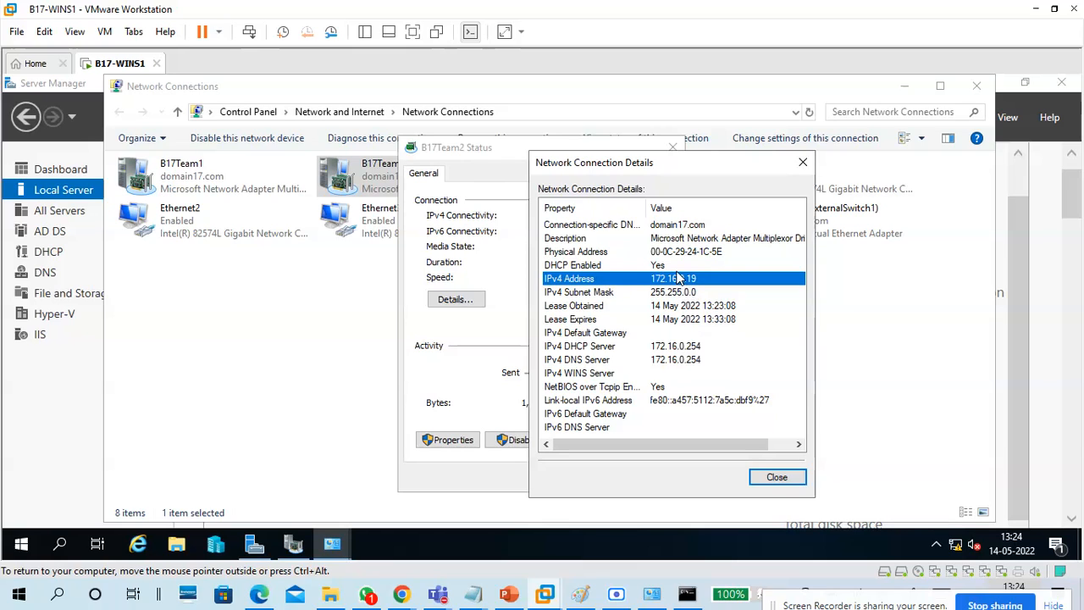
pyautogui.press('Up')
pyautogui.press('Up')
pyautogui.click(685, 240)
pyautogui.click(683, 304)
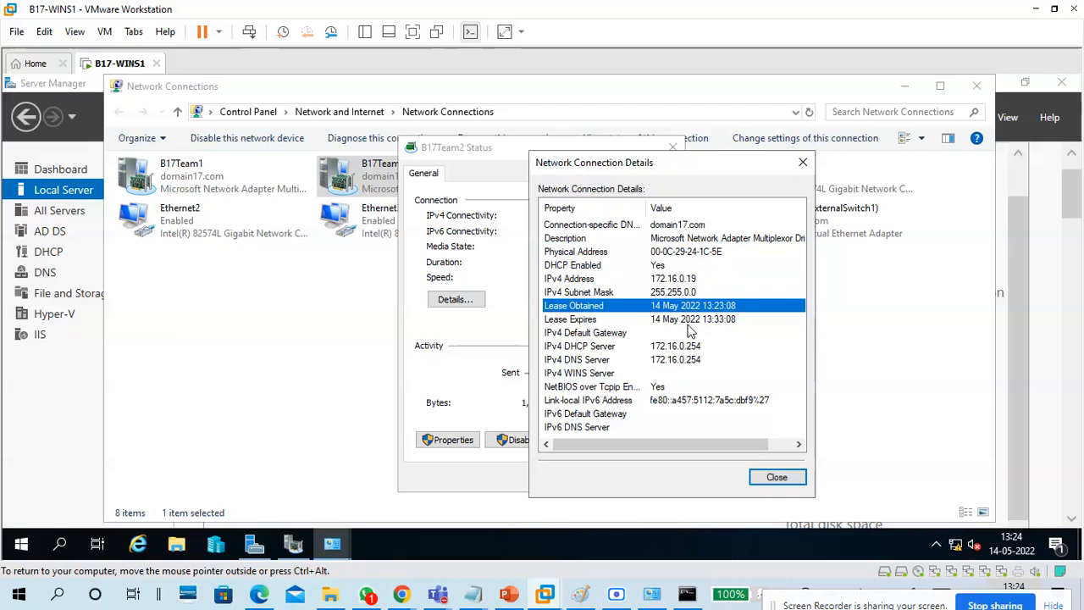
pyautogui.click(687, 321)
pyautogui.click(688, 361)
pyautogui.click(688, 346)
pyautogui.click(688, 281)
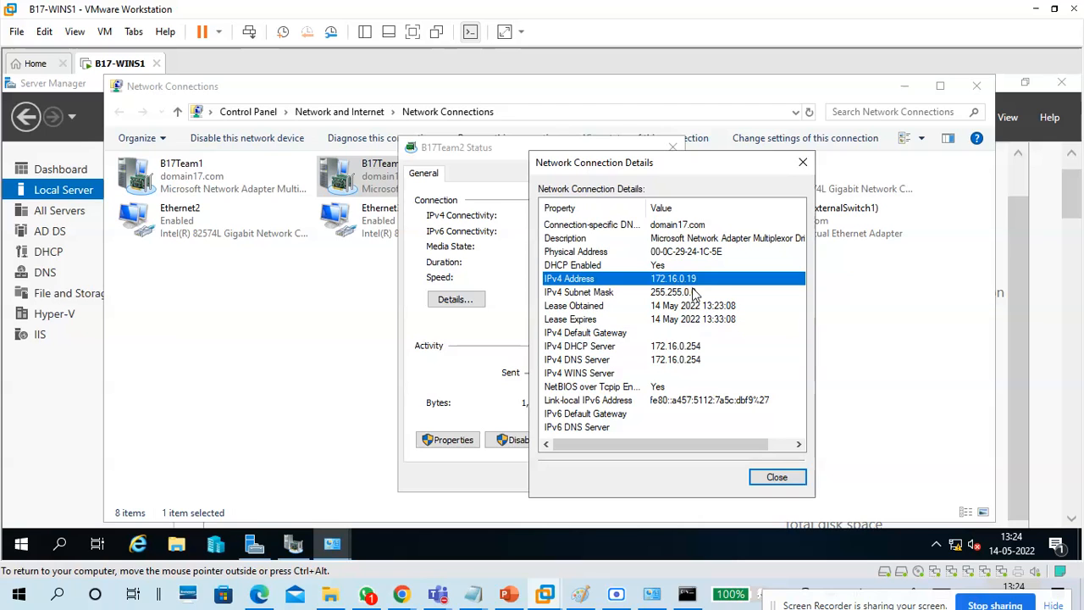
pyautogui.click(756, 474)
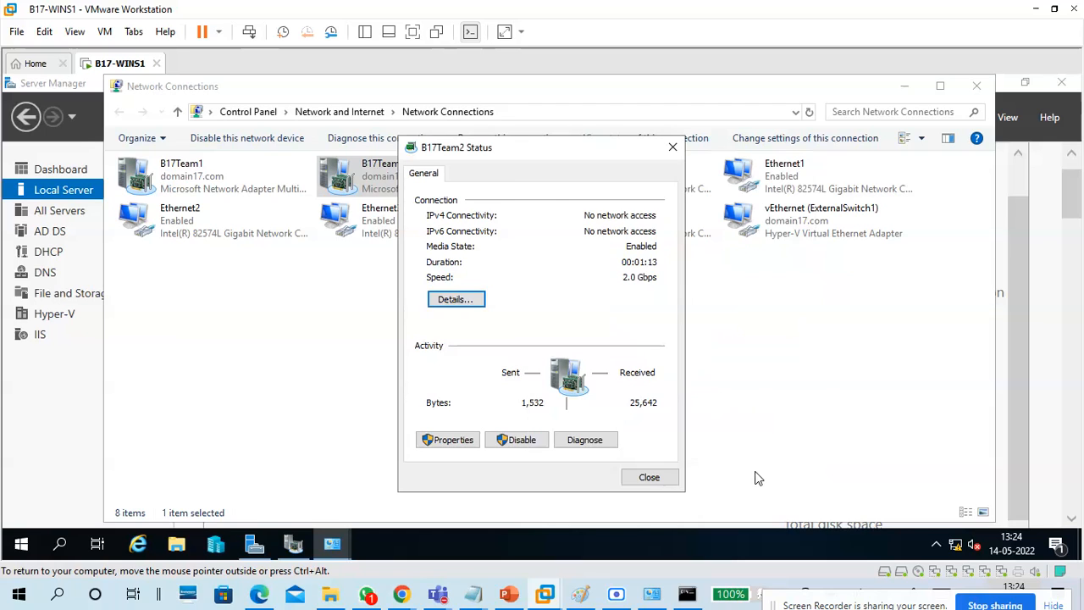
pyautogui.click(663, 481)
# Return to NIC Teaming and compare Ethernet1–4: Ethernet2 standby, the others active.
pyautogui.click(977, 85)
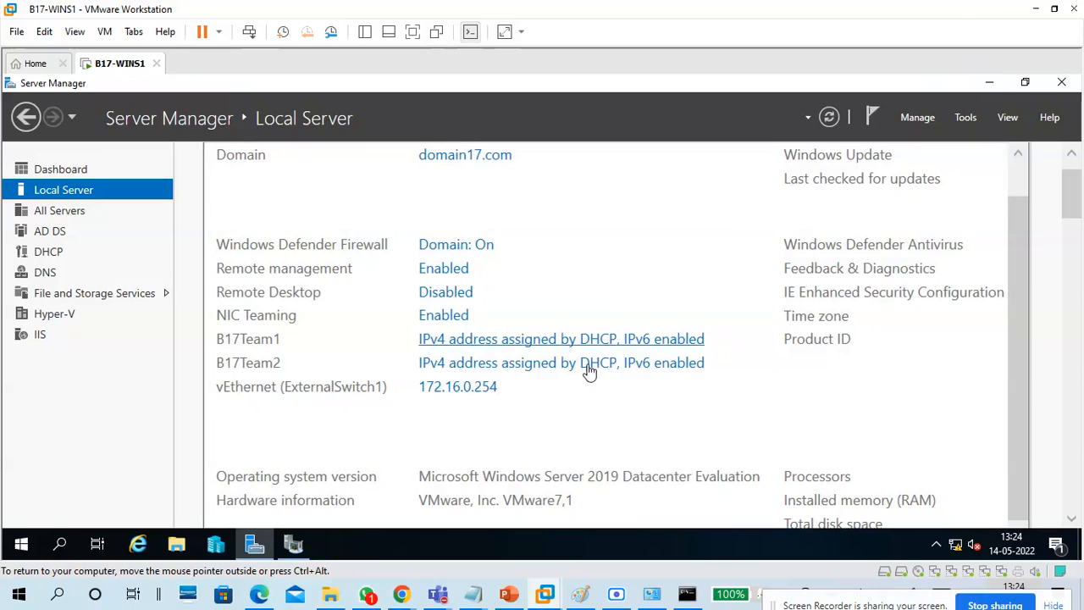
pyautogui.click(307, 541)
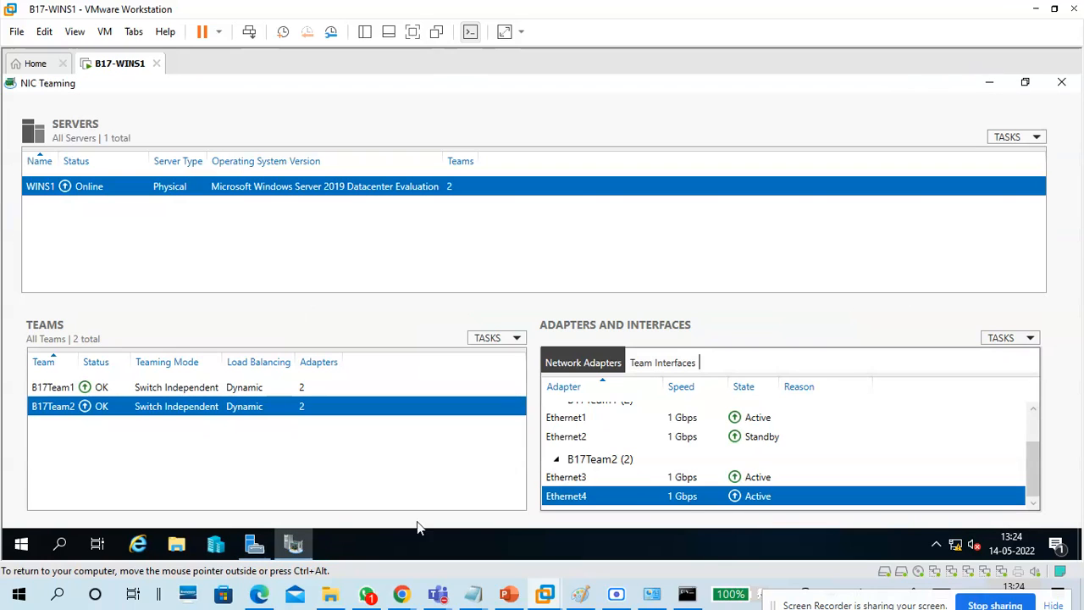
pyautogui.click(763, 477)
pyautogui.click(765, 498)
pyautogui.click(758, 418)
pyautogui.click(763, 437)
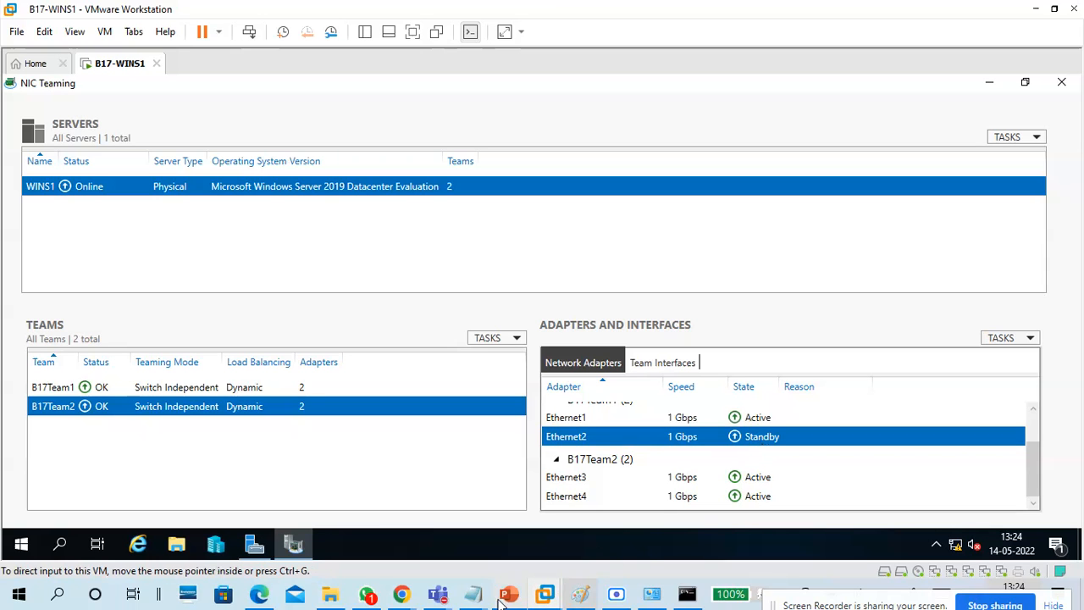
# Add the lines 'NIC1 - Active' and 'NIC2 - Stand By' below '4 nics'.
pyautogui.click(533, 519)
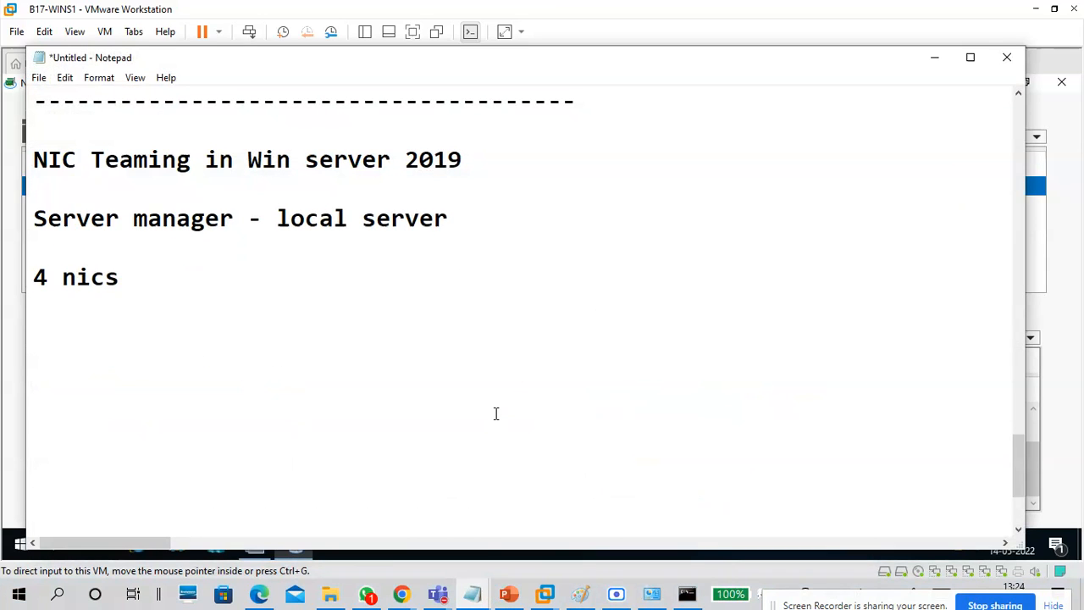
pyautogui.scroll(5, 497, 414)
pyautogui.moveTo(350, 305); pyautogui.dragTo(21, 317)
pyautogui.scroll(-4, 436, 380)
pyautogui.click(367, 415)
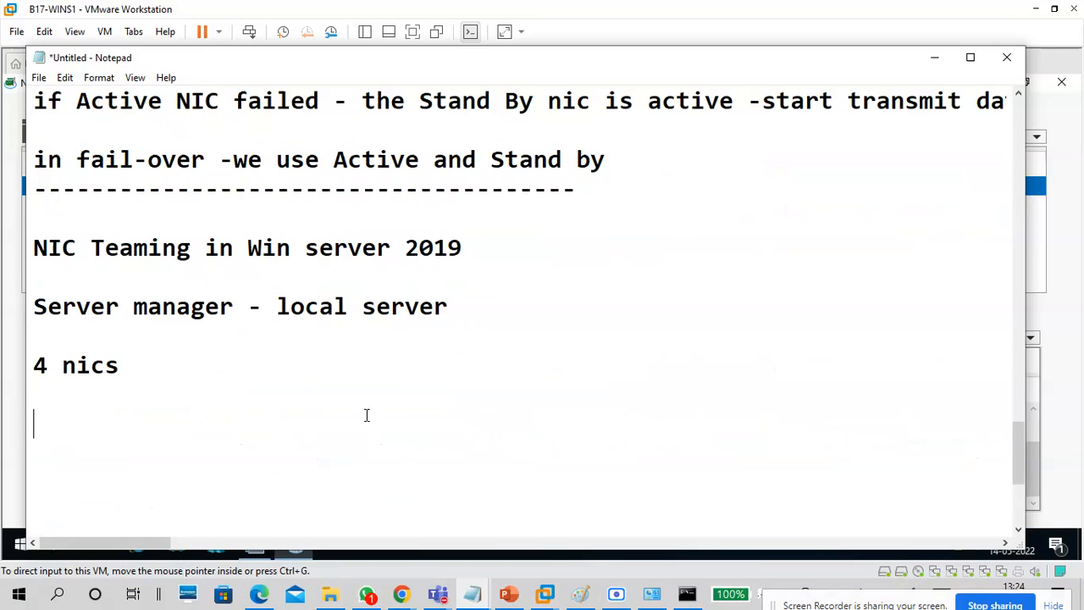
pyautogui.write('Active')
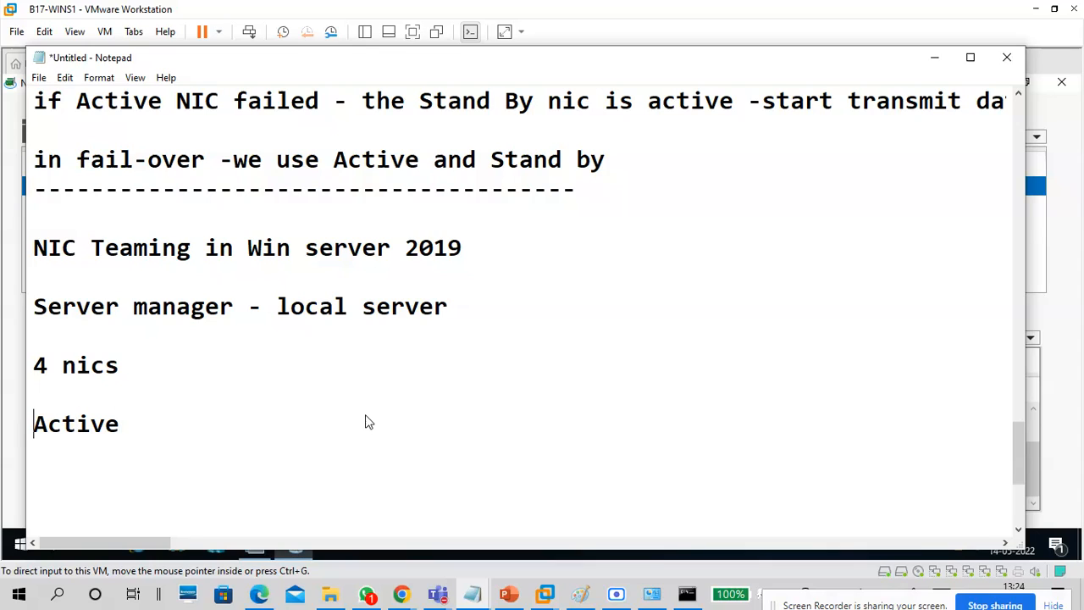
pyautogui.write('NIV')
pyautogui.press('BackSpace')
pyautogui.write('c2')
pyautogui.press('BackSpace')
pyautogui.press('BackSpace')
pyautogui.write('C1 -')
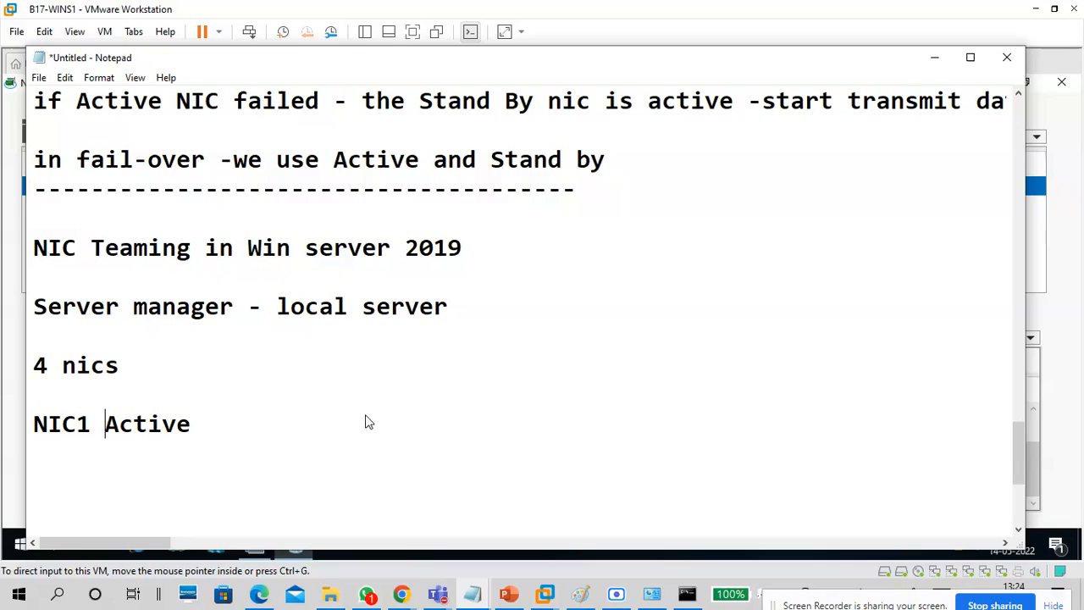
pyautogui.press('End')
pyautogui.press('Return')
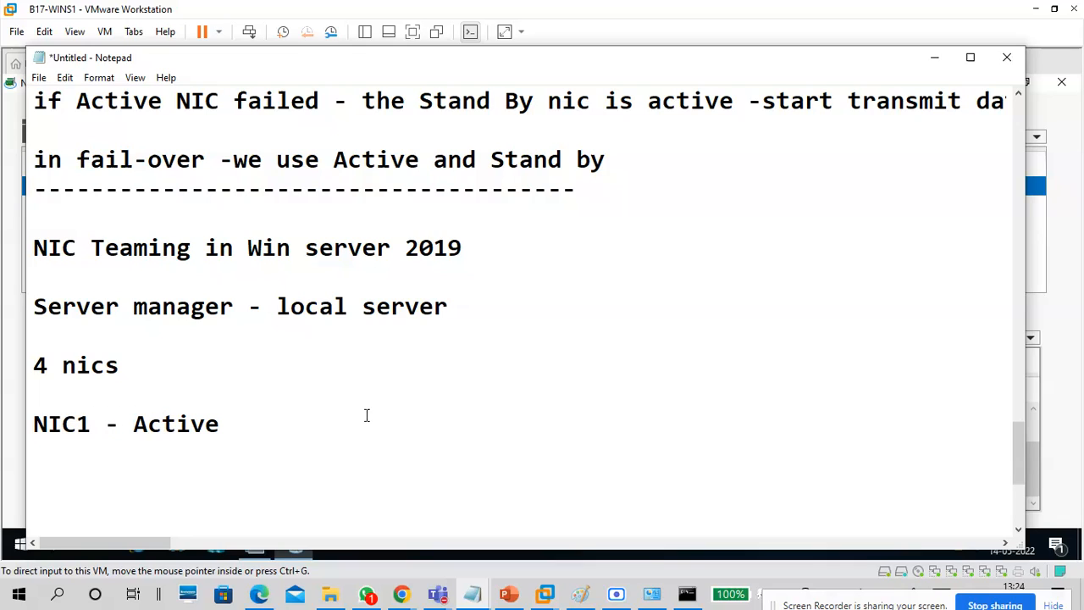
pyautogui.write('NIC2 - Stand')
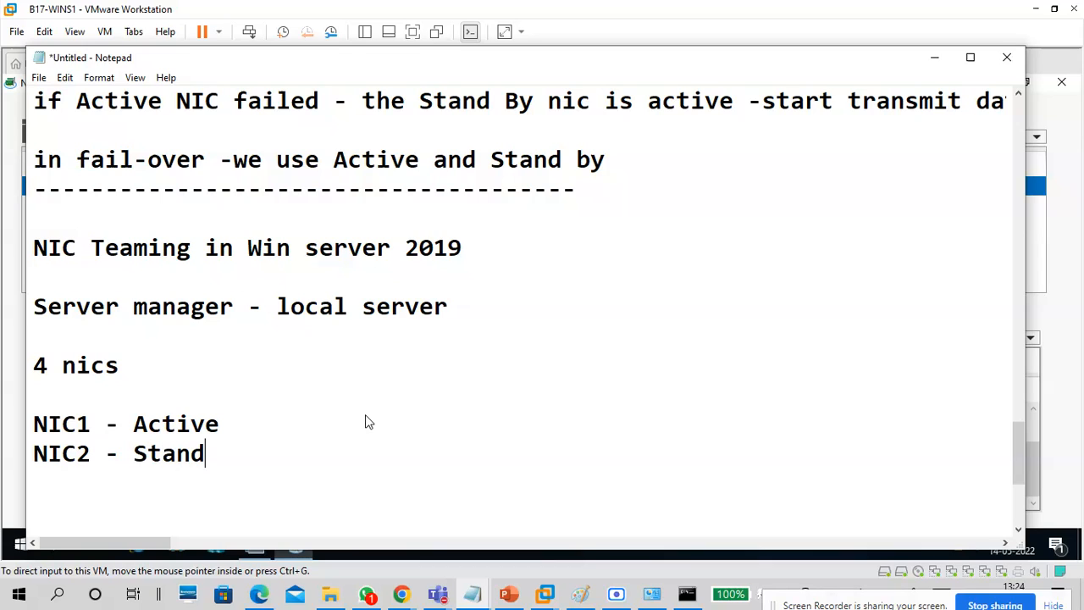
pyautogui.write(' By')
# Annotate the NIC1 line with '-- fail-over , not load balance'.
pyautogui.scroll(-1, 368, 421)
pyautogui.moveTo(256, 362); pyautogui.dragTo(3, 342)
pyautogui.click(121, 389)
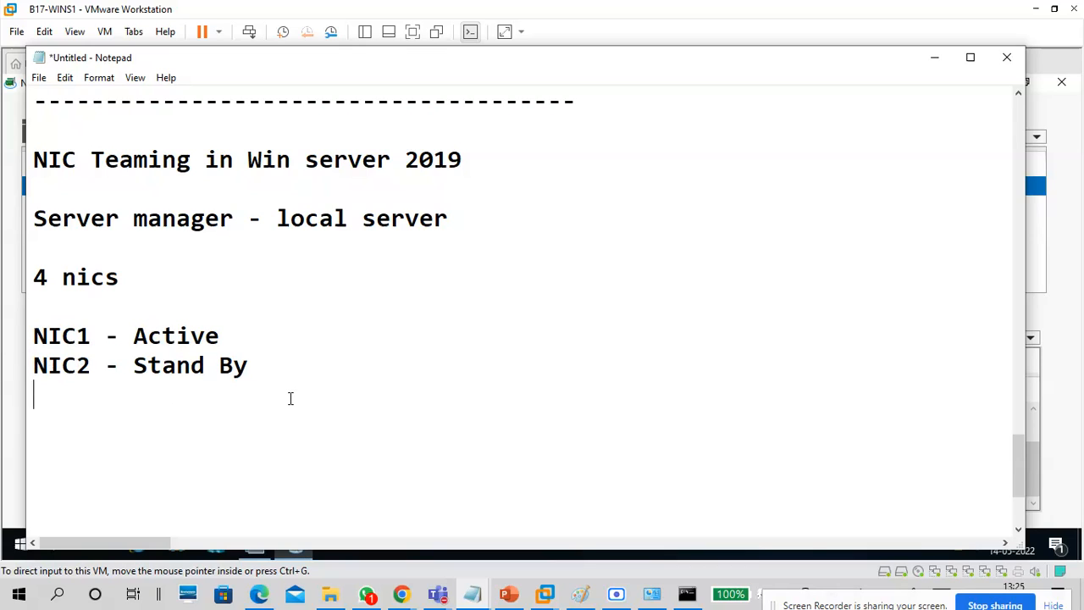
pyautogui.click(300, 339)
pyautogui.press('Tab')
pyautogui.write('-- fail-o')
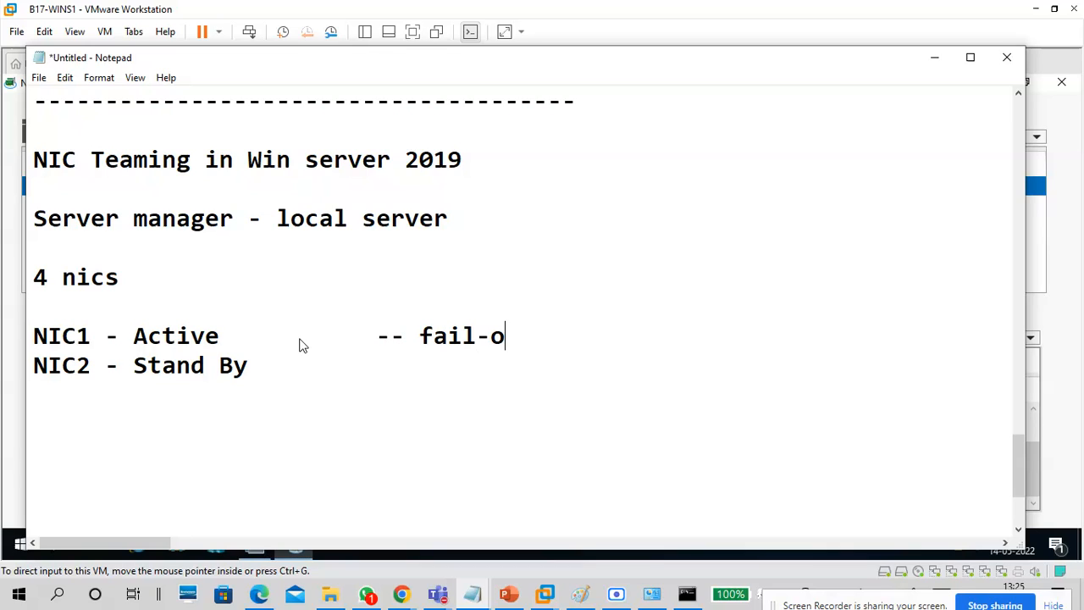
pyautogui.write('ver , not load')
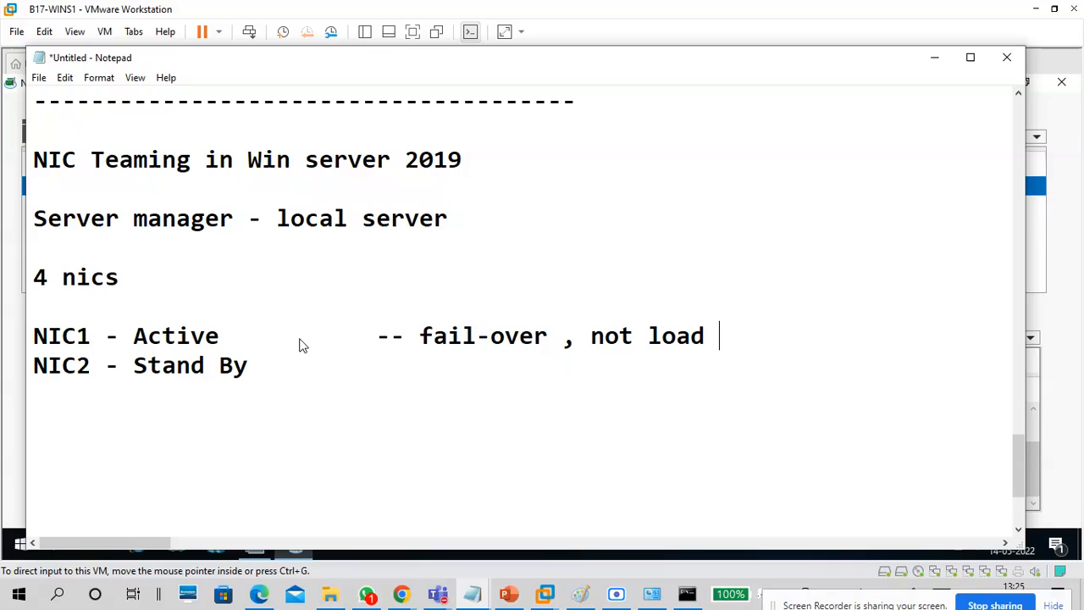
pyautogui.write(' balance')
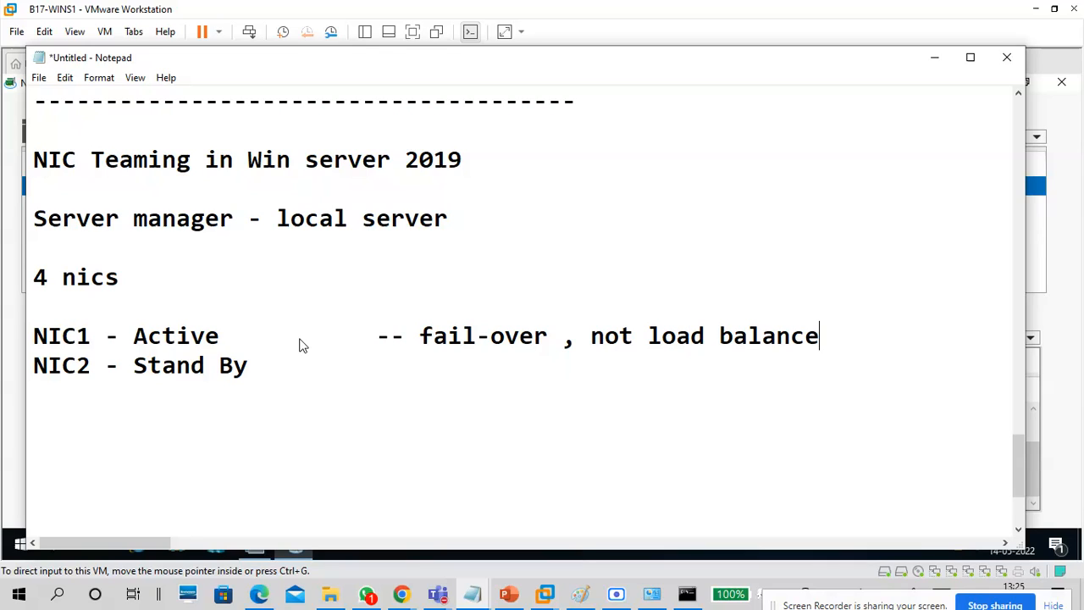
# Add 'NIC3 - Active -- fail-over, load balance' and 'NIC4 - Active', then minimize Notepad.
pyautogui.press('Down')
pyautogui.press('Return')
pyautogui.write('NIc')
pyautogui.press('BackSpace')
pyautogui.write('V')
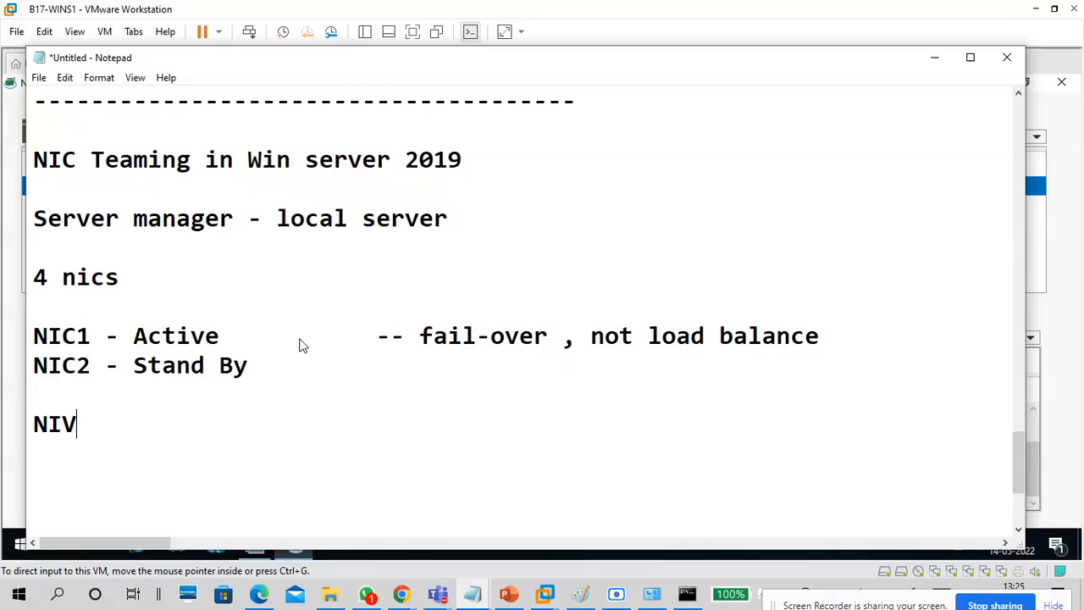
pyautogui.press('BackSpace')
pyautogui.write('C3')
pyautogui.press('Return')
pyautogui.write('NIC')
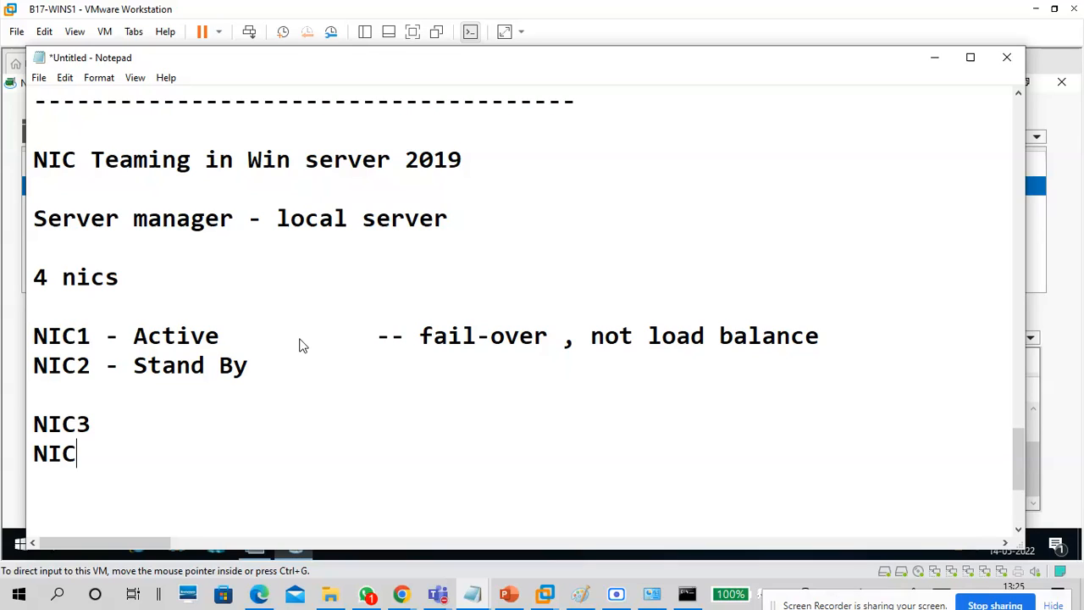
pyautogui.write('4 - Acitve')
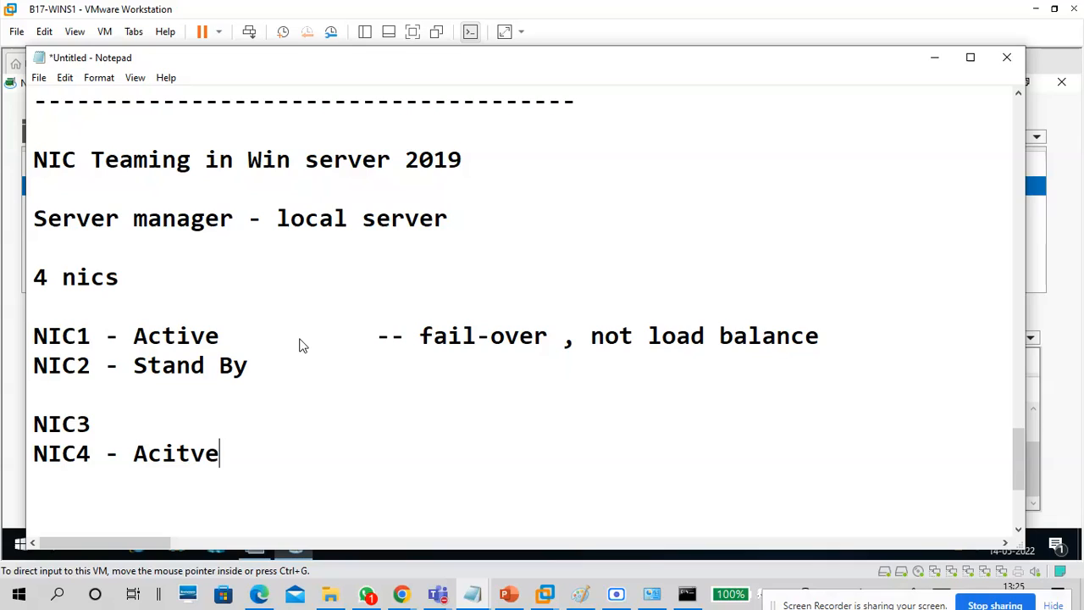
pyautogui.press('BackSpace')
pyautogui.press('BackSpace')
pyautogui.press('BackSpace')
pyautogui.press('BackSpace')
pyautogui.write('t')
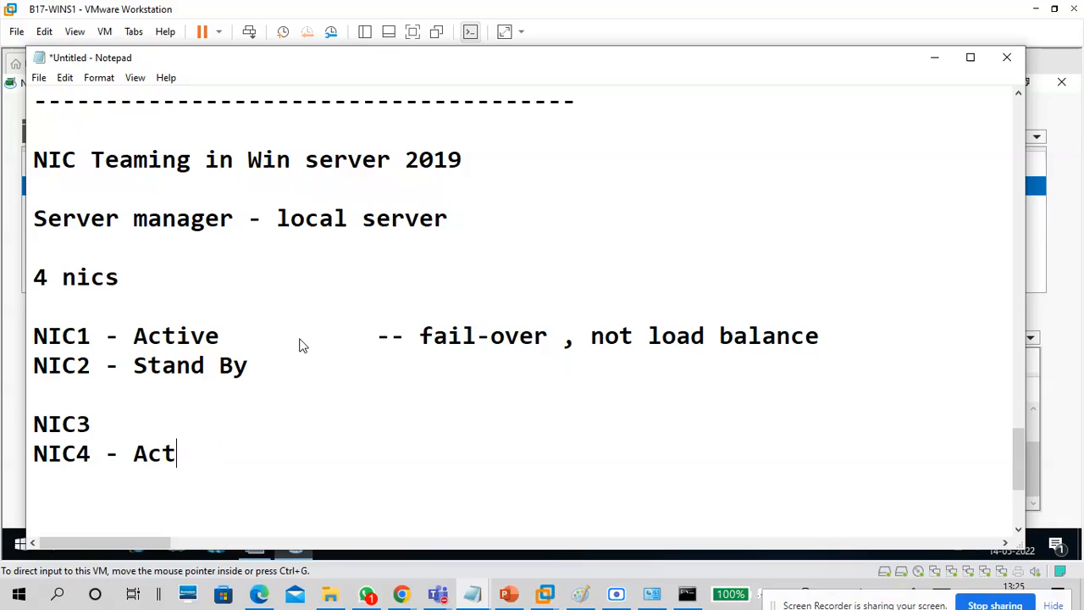
pyautogui.write('ive')
pyautogui.press('Up')
pyautogui.write('- Active')
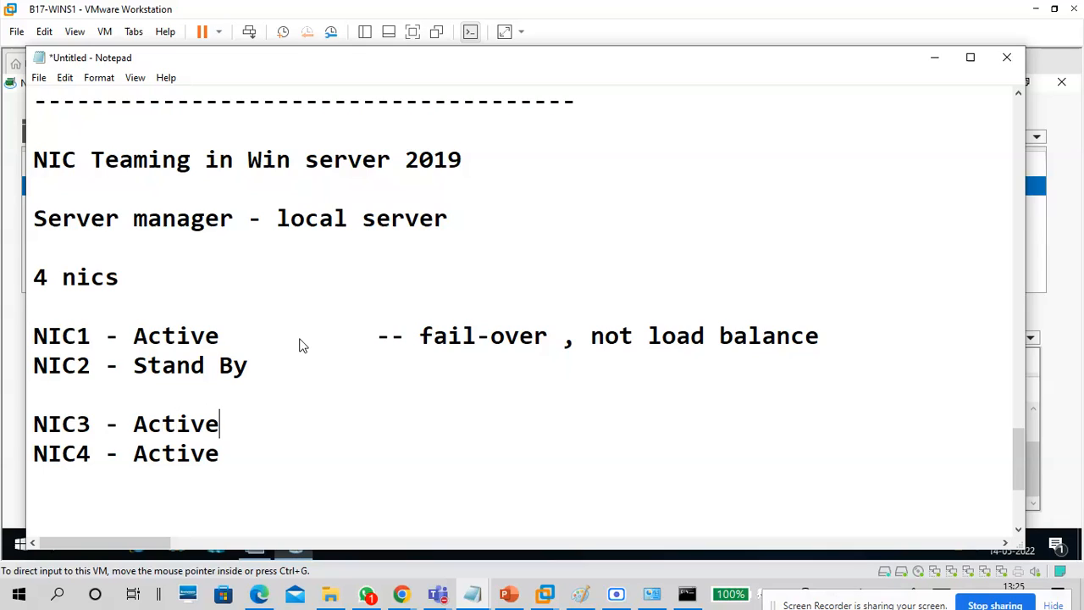
pyautogui.write('\t\t--')
pyautogui.write(' fail')
pyautogui.write('-over')
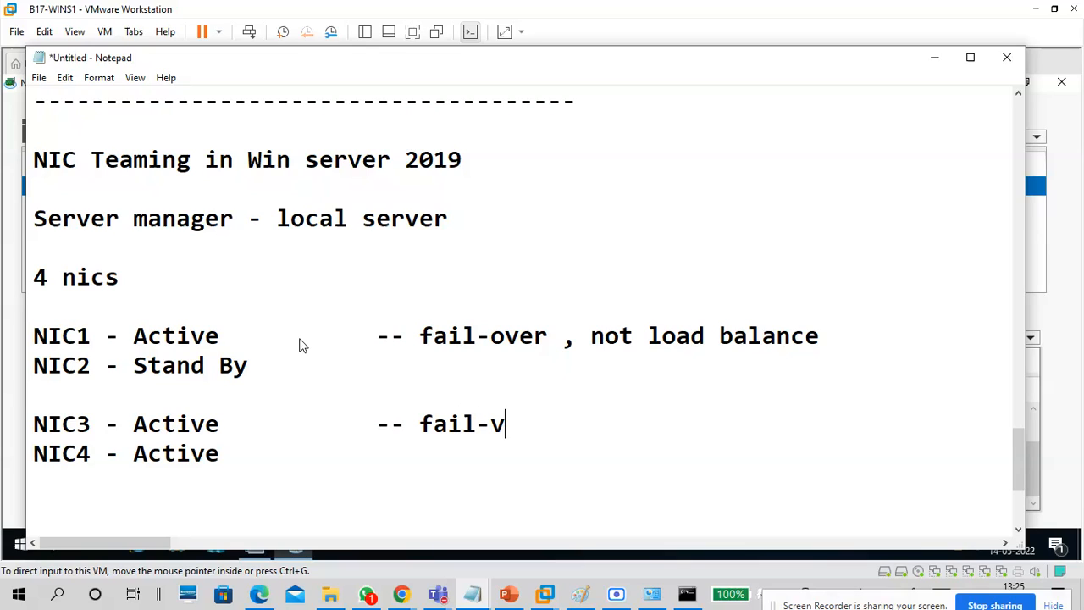
pyautogui.press('BackSpace')
pyautogui.press('BackSpace')
pyautogui.press('BackSpace')
pyautogui.write('over, load balance')
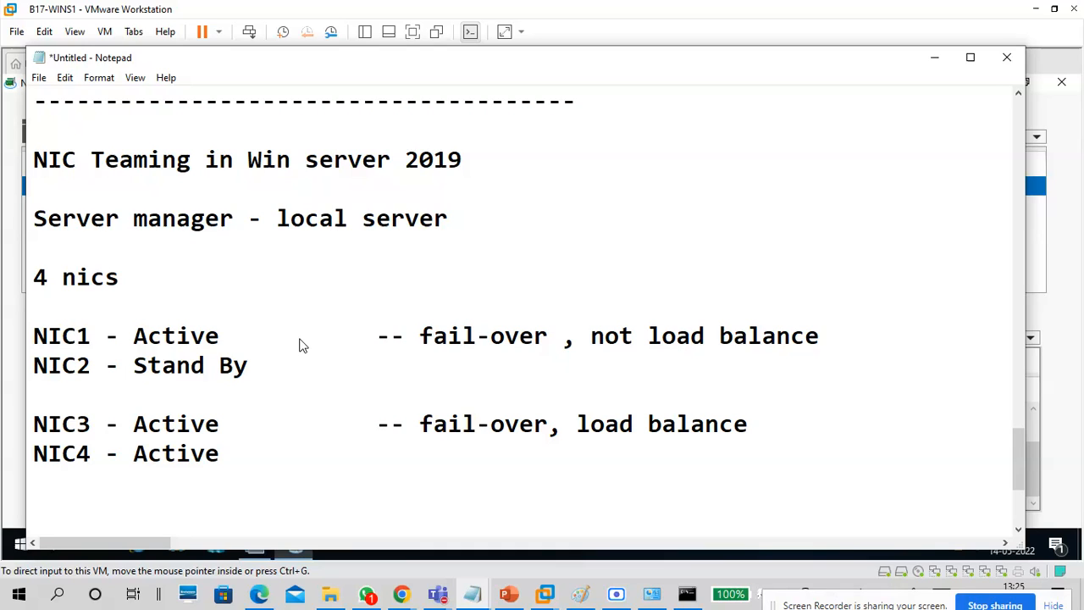
pyautogui.click(934, 57)
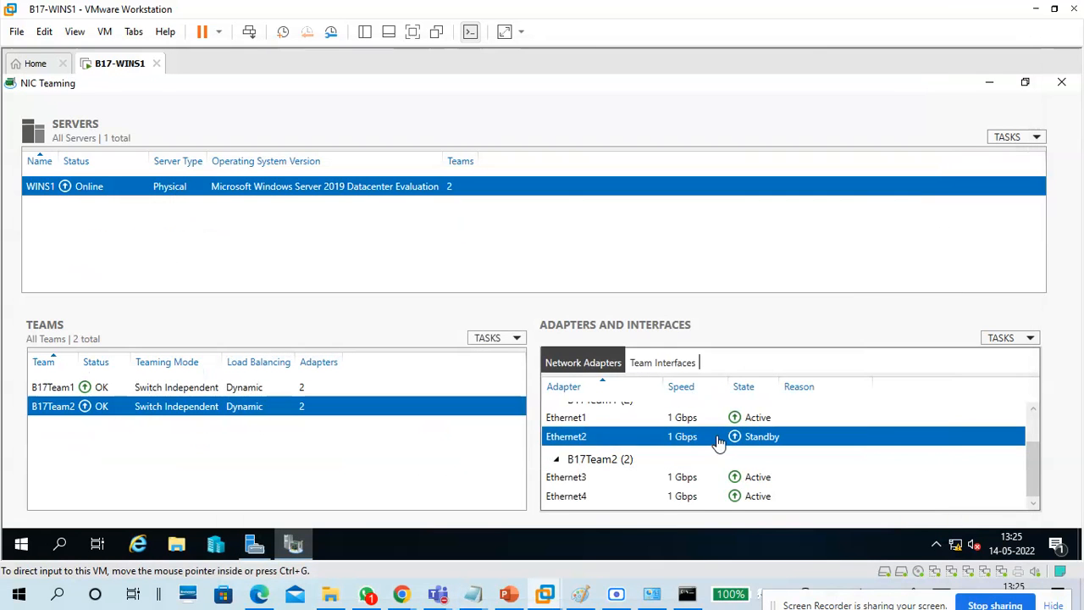
# Compare Ethernet3/4 and the B17Team1/B17Team2 team interfaces, then return to Network Adapters.
pyautogui.click(603, 498)
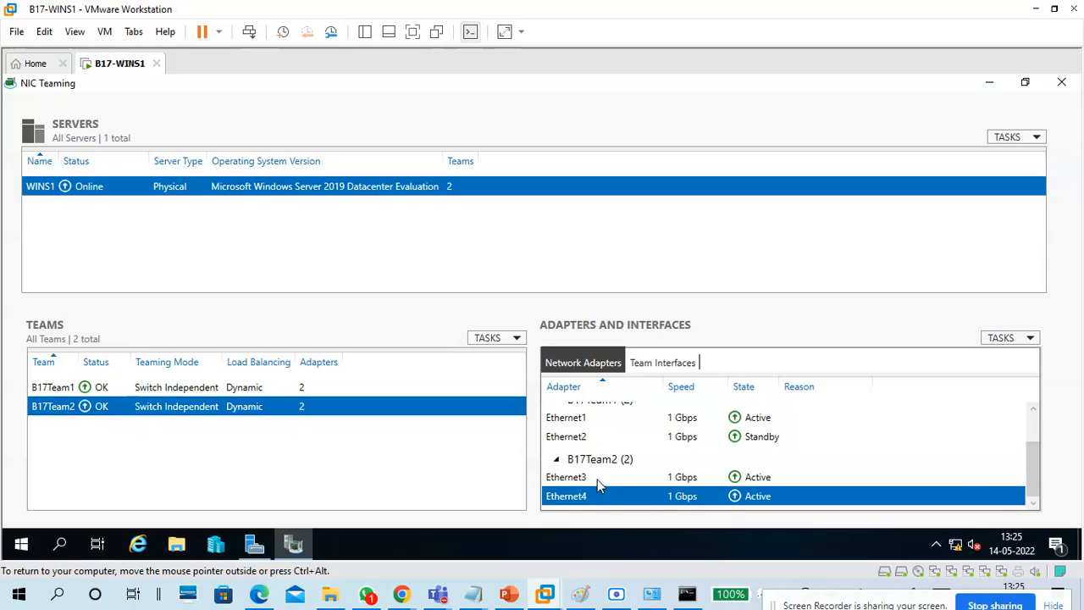
pyautogui.click(597, 479)
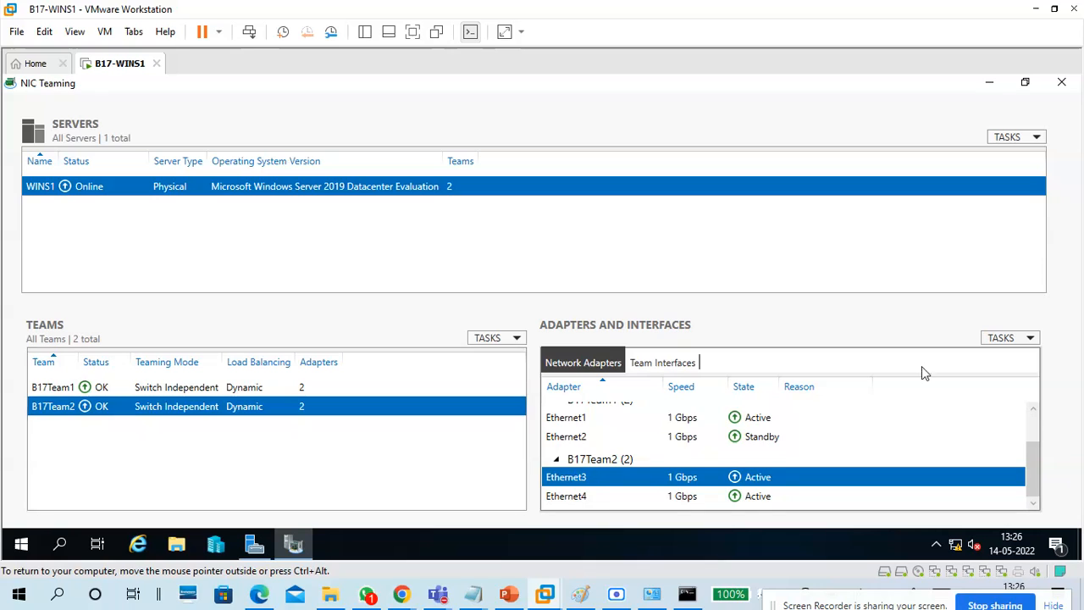
pyautogui.click(670, 361)
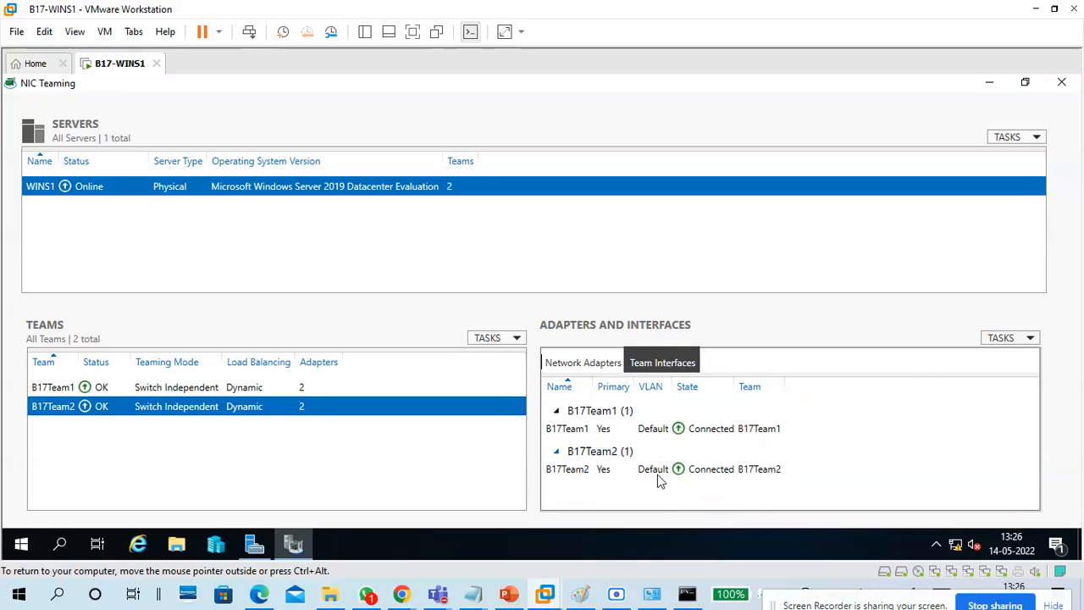
pyautogui.click(605, 471)
pyautogui.click(603, 435)
pyautogui.click(609, 476)
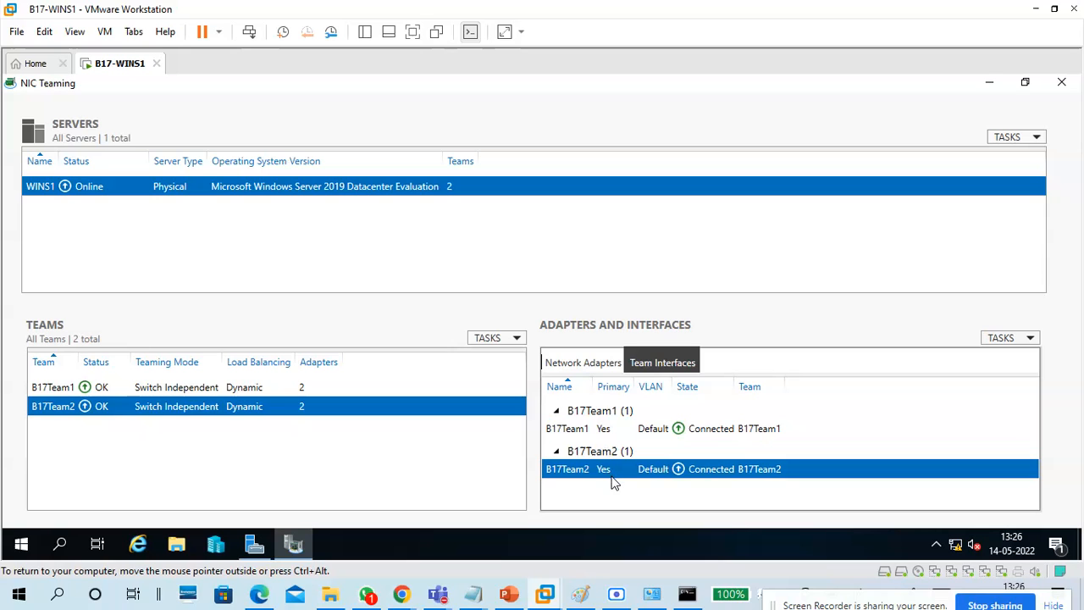
pyautogui.click(583, 364)
pyautogui.click(464, 545)
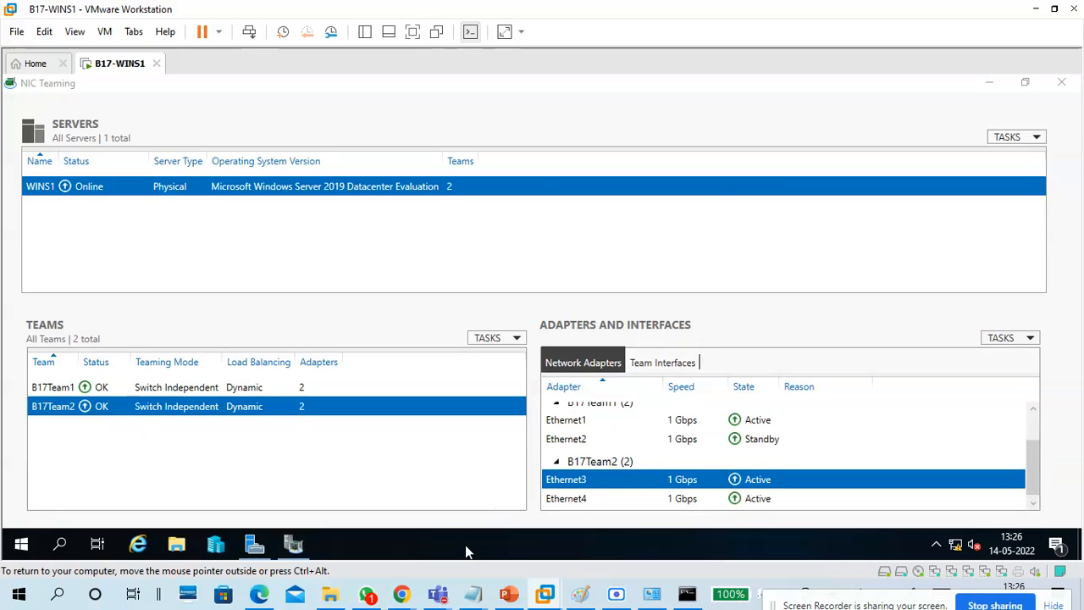
pyautogui.rightClick(464, 544)
pyautogui.click(504, 466)
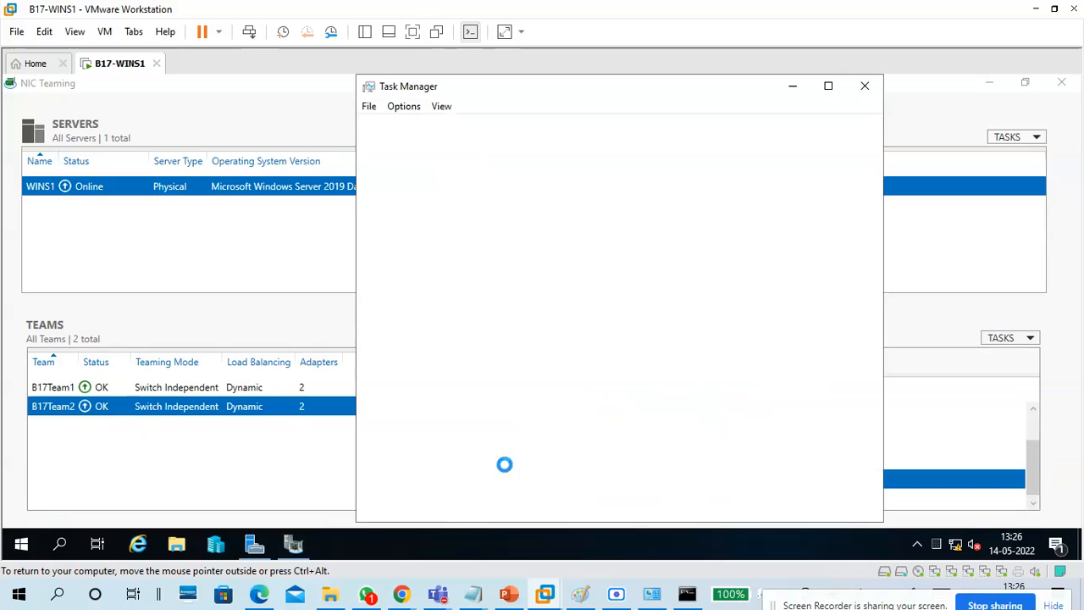
pyautogui.doubleClick(628, 90)
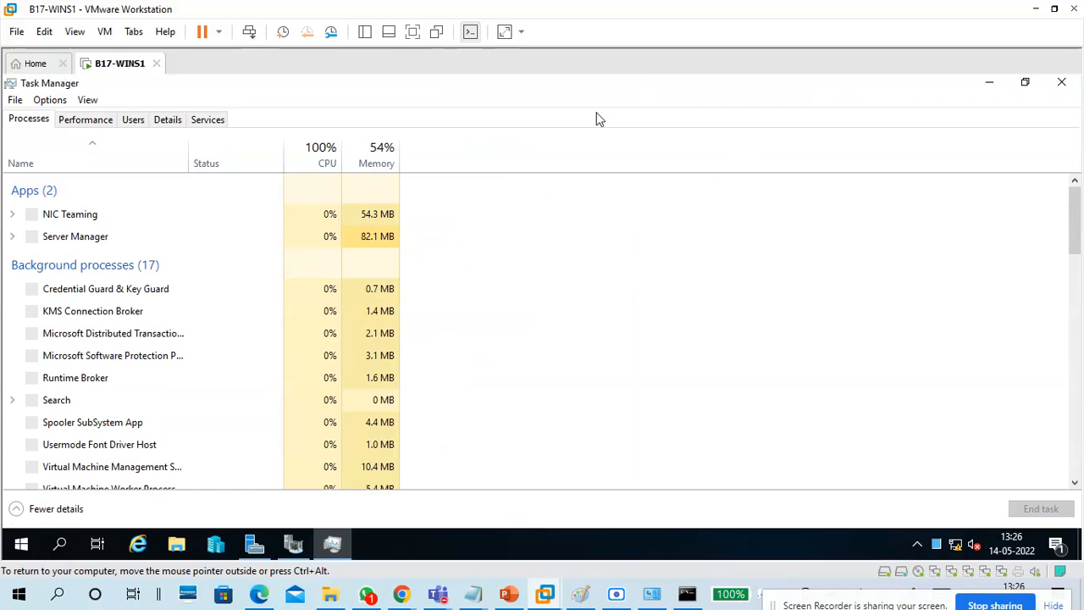
pyautogui.click(89, 120)
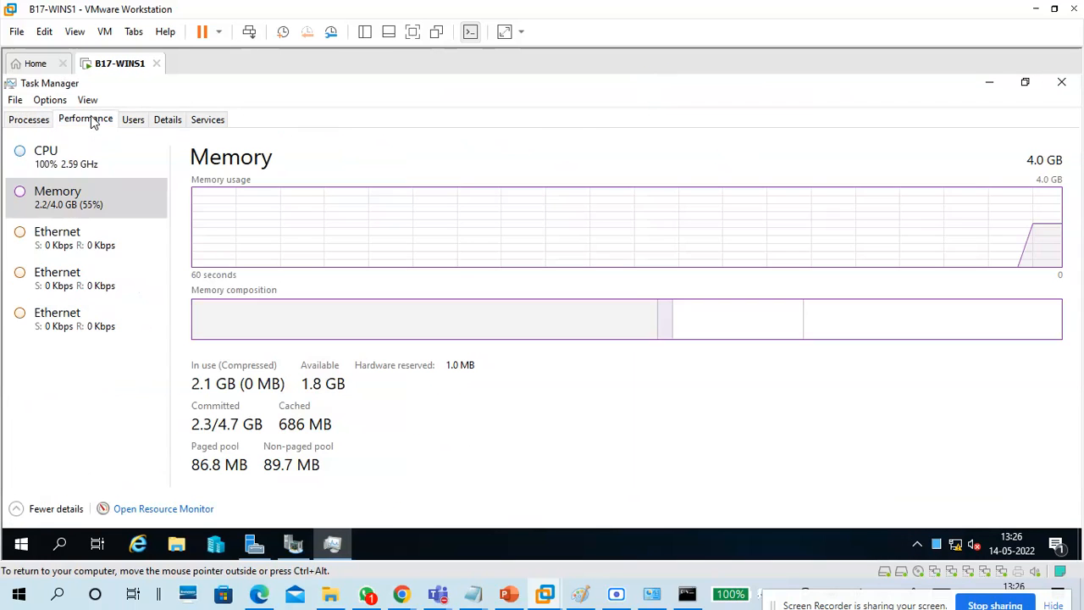
pyautogui.click(63, 239)
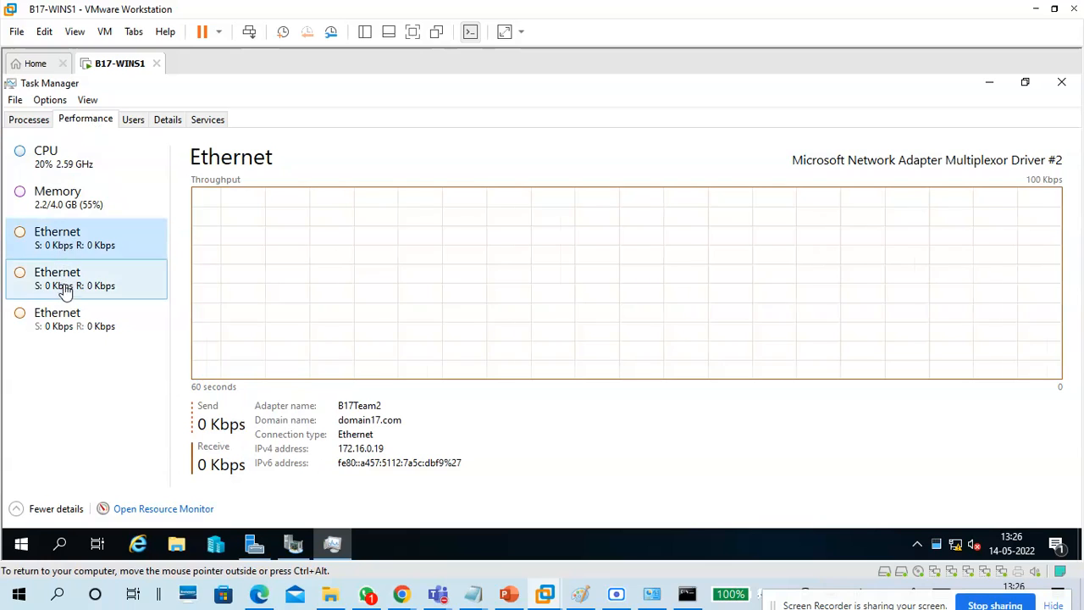
pyautogui.click(67, 291)
pyautogui.click(77, 330)
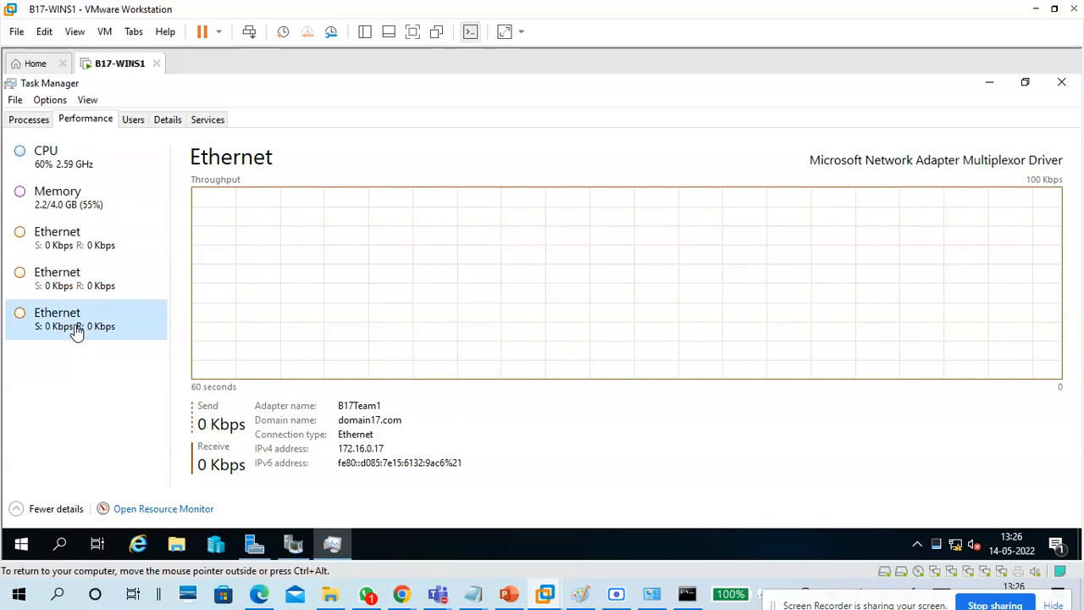
pyautogui.click(67, 238)
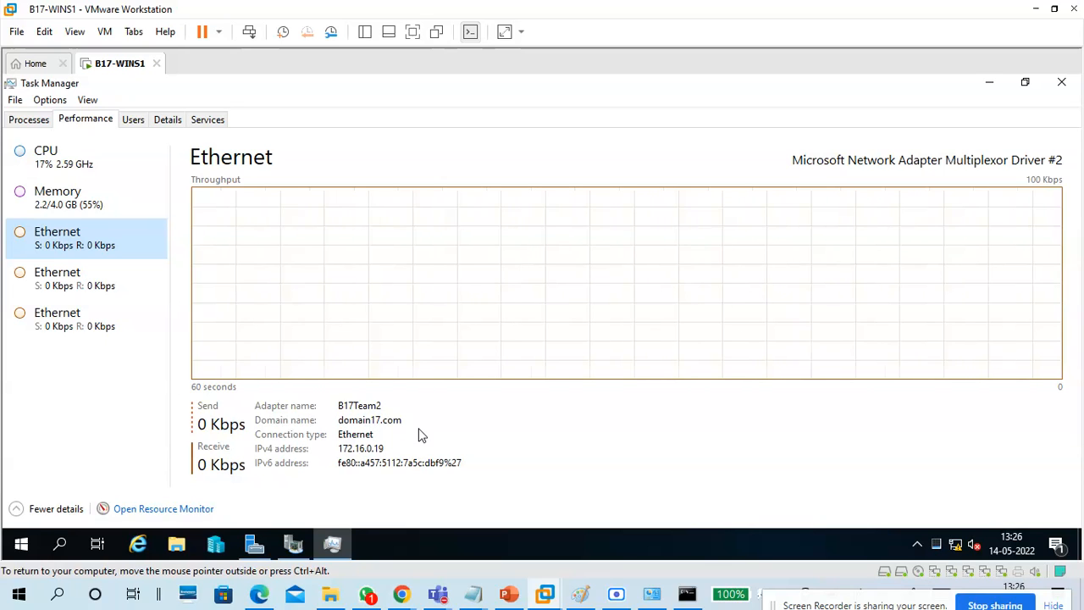
pyautogui.click(71, 275)
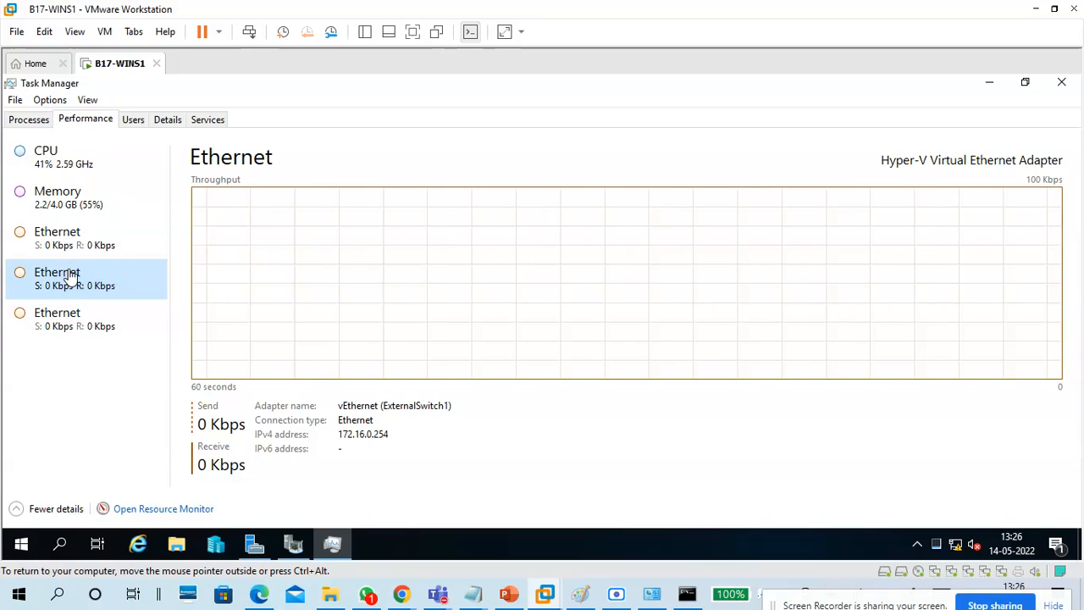
pyautogui.click(81, 323)
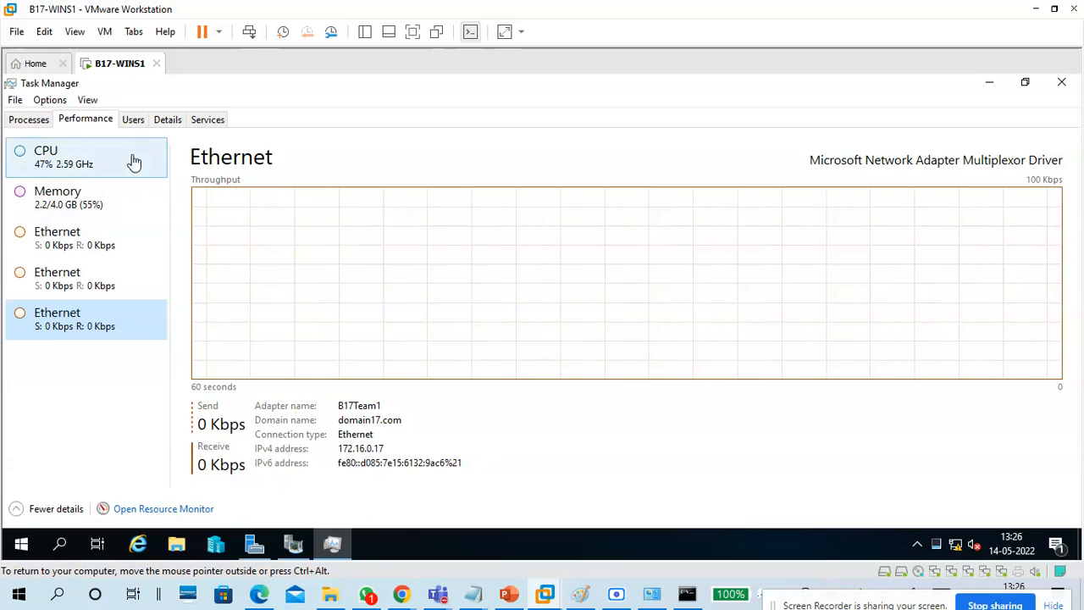
pyautogui.click(132, 127)
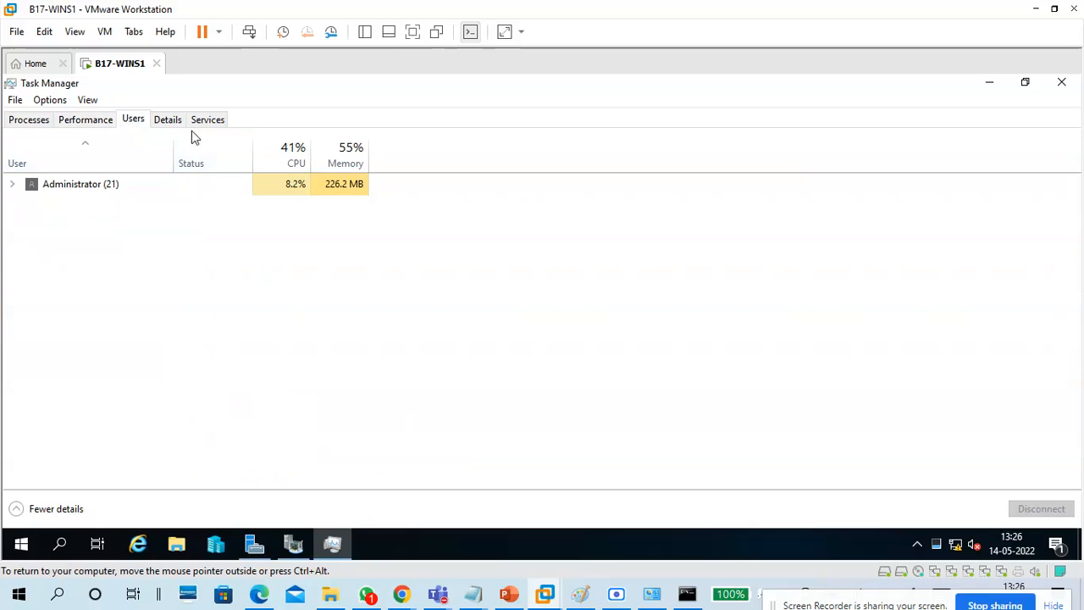
pyautogui.click(97, 190)
pyautogui.doubleClick(97, 191)
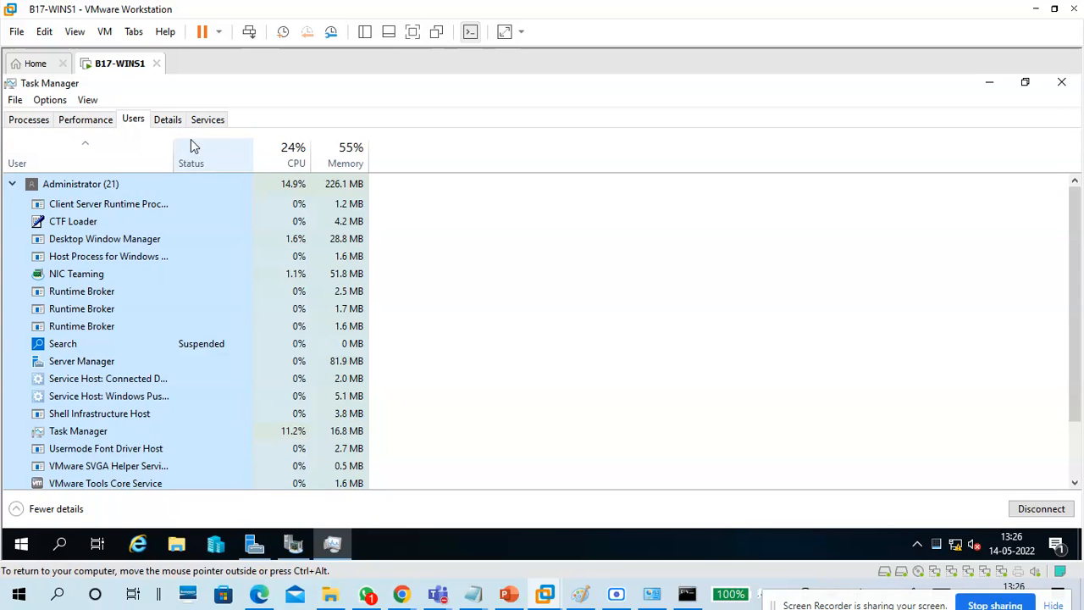
pyautogui.click(85, 121)
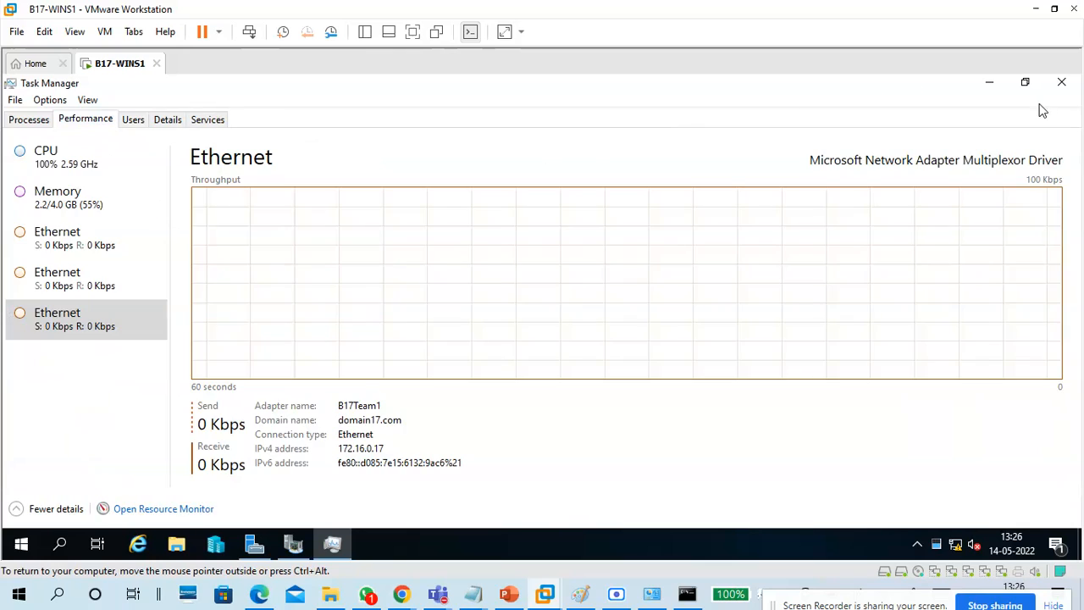
pyautogui.click(1061, 82)
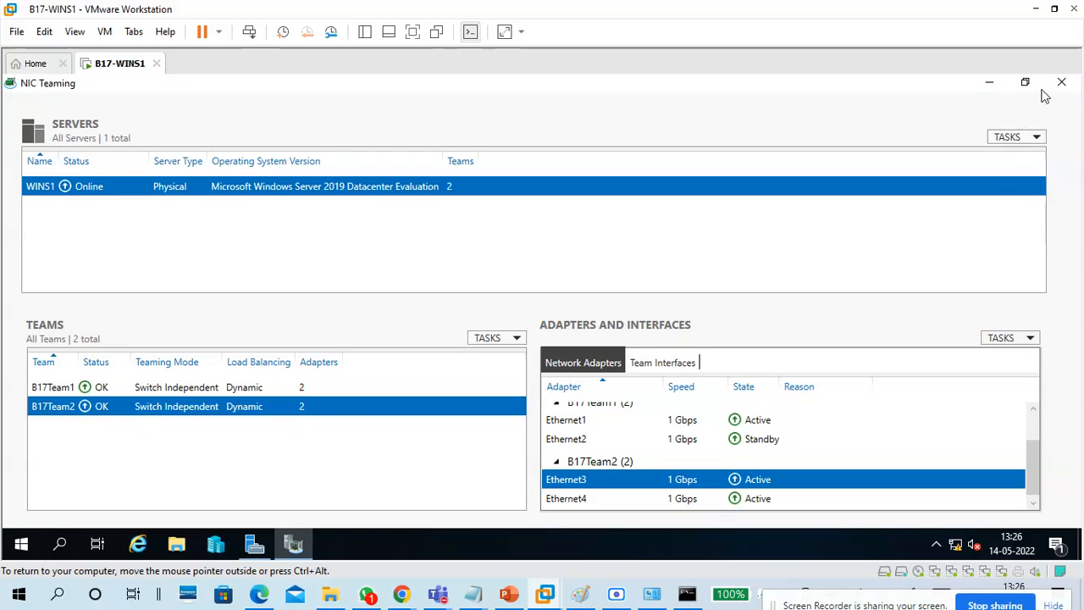
# Stop the ping to 172.16.0.17, ping 172.16.0.19 once, then ping it continuously with /t.
pyautogui.click(989, 83)
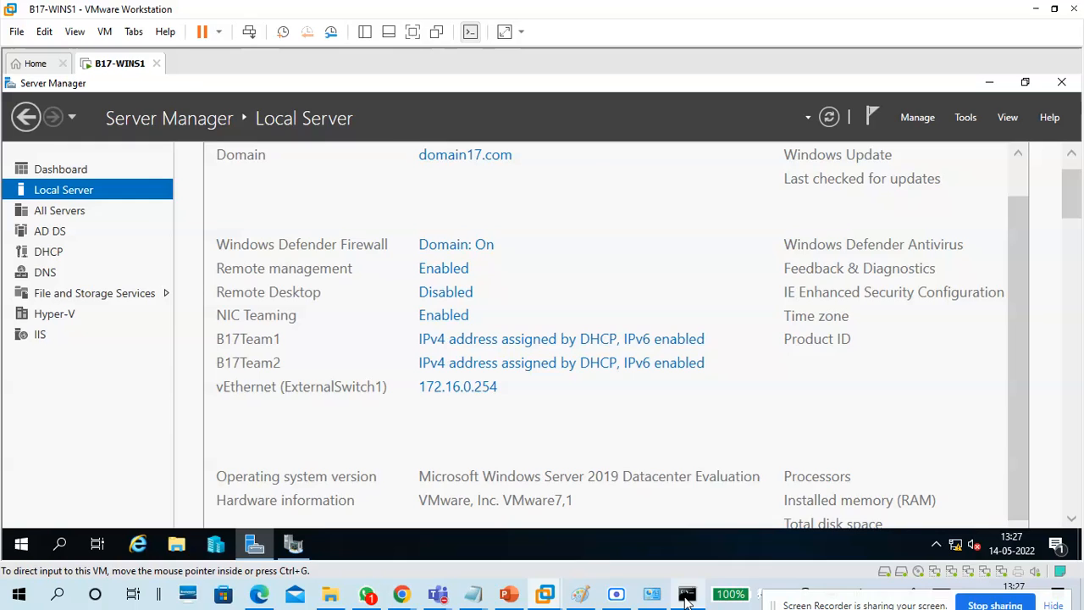
pyautogui.click(687, 594)
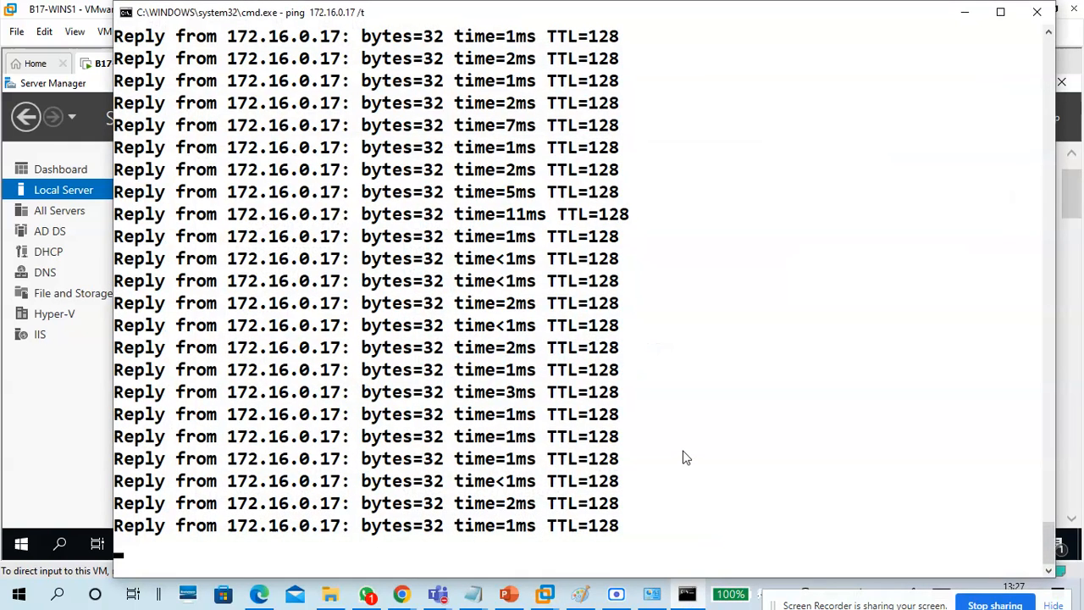
pyautogui.hotkey('ctrl', 'c')
pyautogui.press('Up')
pyautogui.press('BackSpace')
pyautogui.press('BackSpace')
pyautogui.press('BackSpace')
pyautogui.press('BackSpace')
pyautogui.write('9')
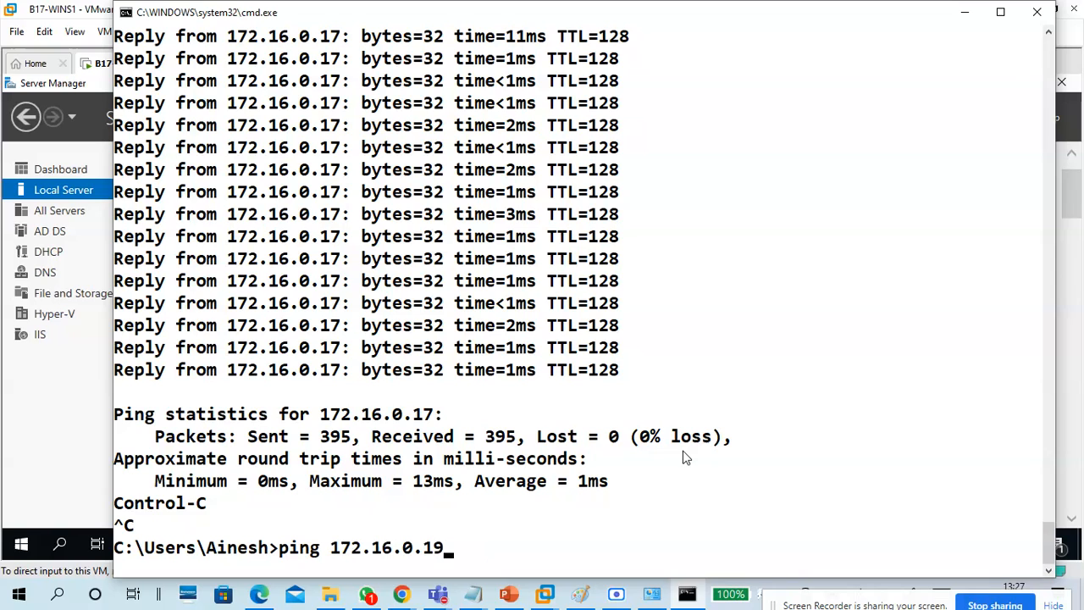
pyautogui.press('Return')
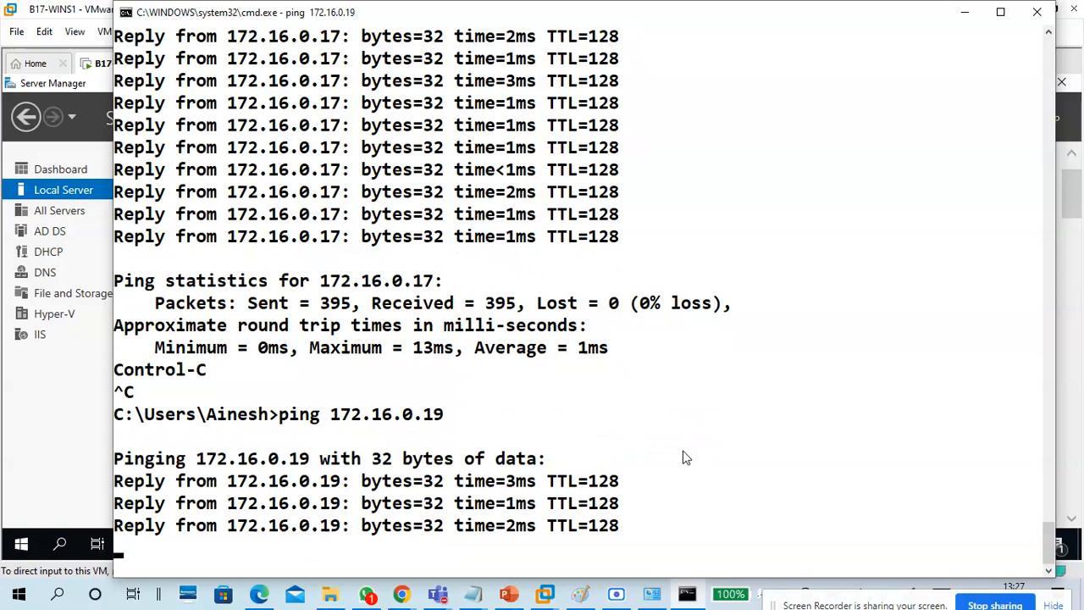
pyautogui.press('Up')
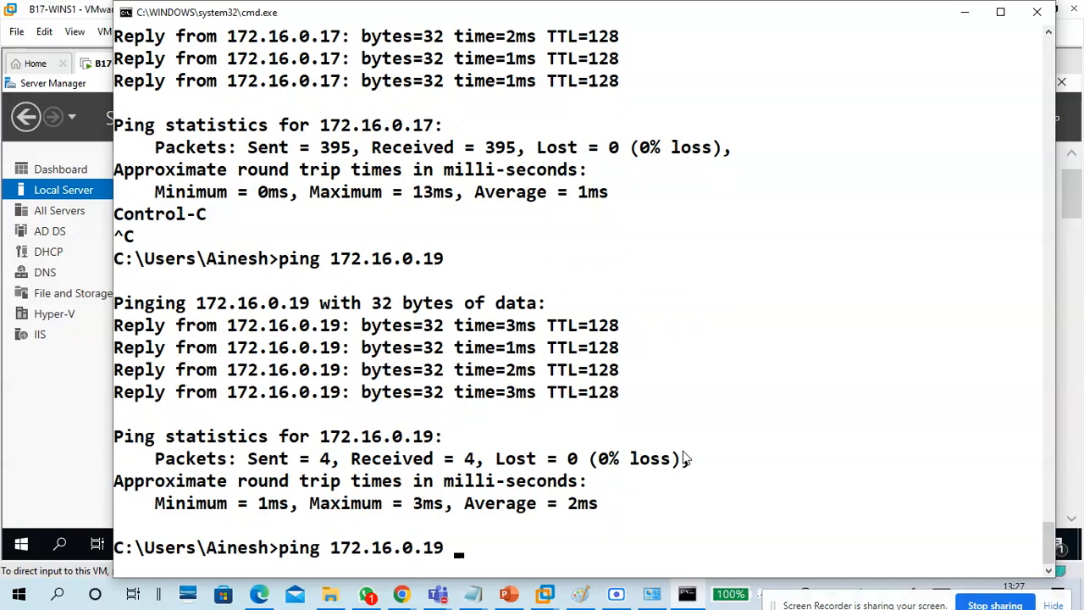
pyautogui.press('Return')
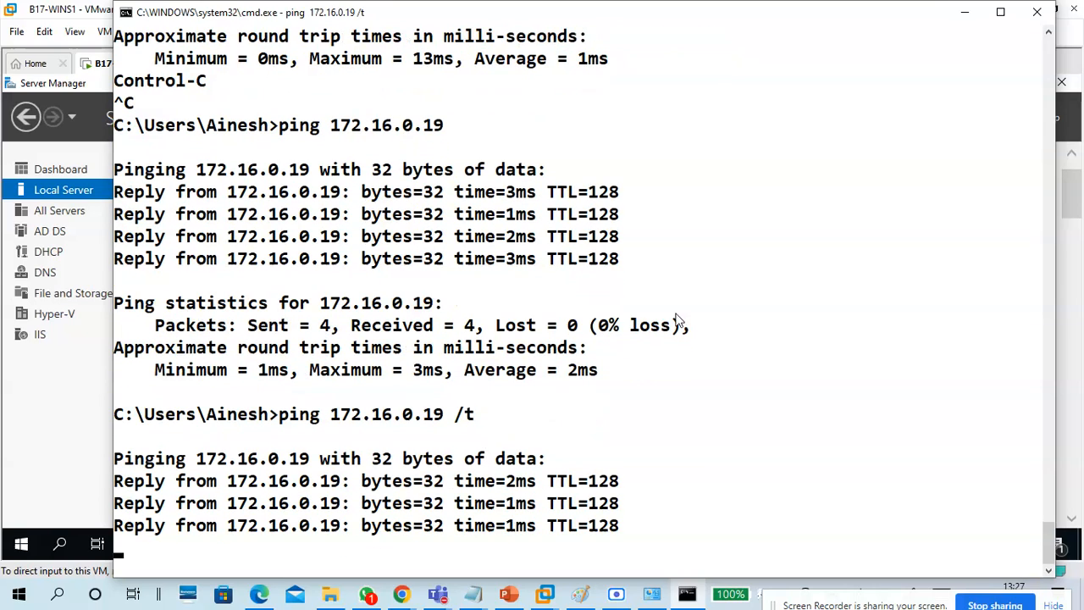
pyautogui.click(963, 12)
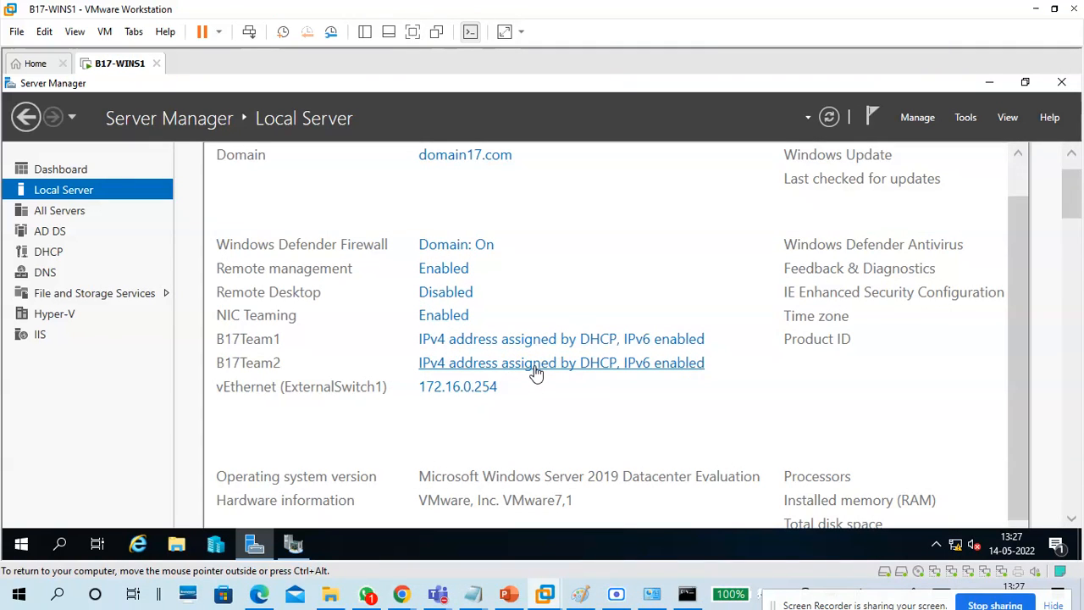
# Check B17Team2's connection details to confirm its DHCP IPv4 address is 172.16.0.19.
pyautogui.click(535, 364)
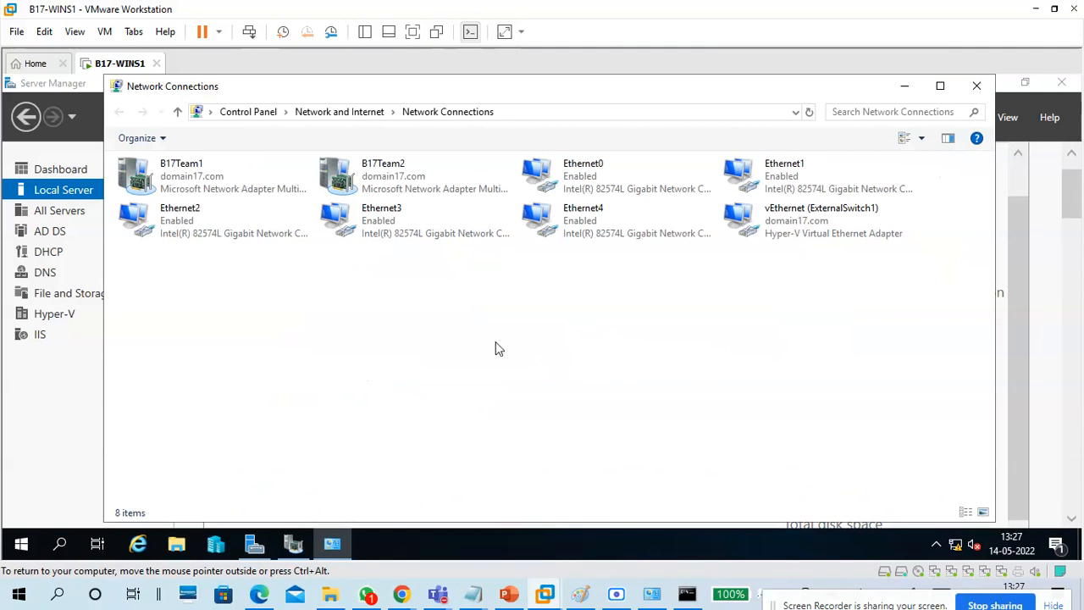
pyautogui.doubleClick(369, 188)
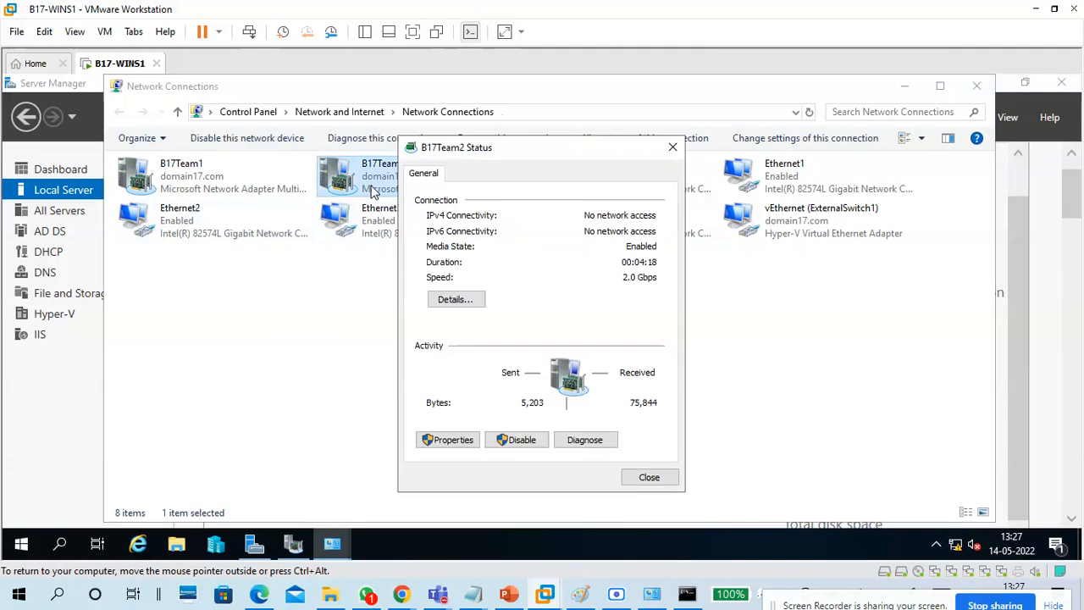
pyautogui.click(456, 299)
pyautogui.click(546, 290)
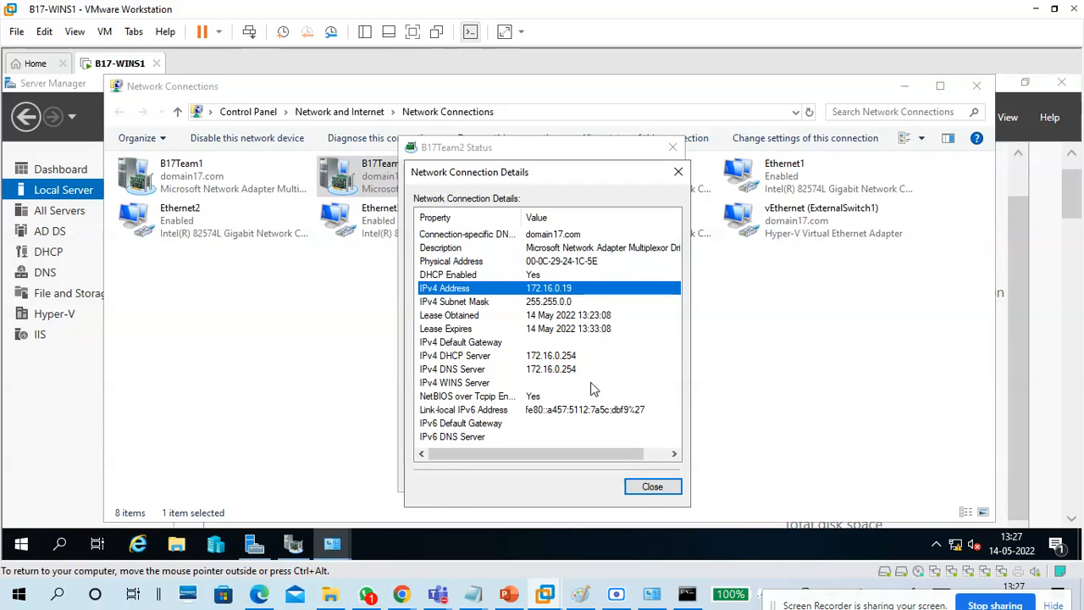
pyautogui.click(651, 487)
pyautogui.click(649, 476)
pyautogui.click(689, 606)
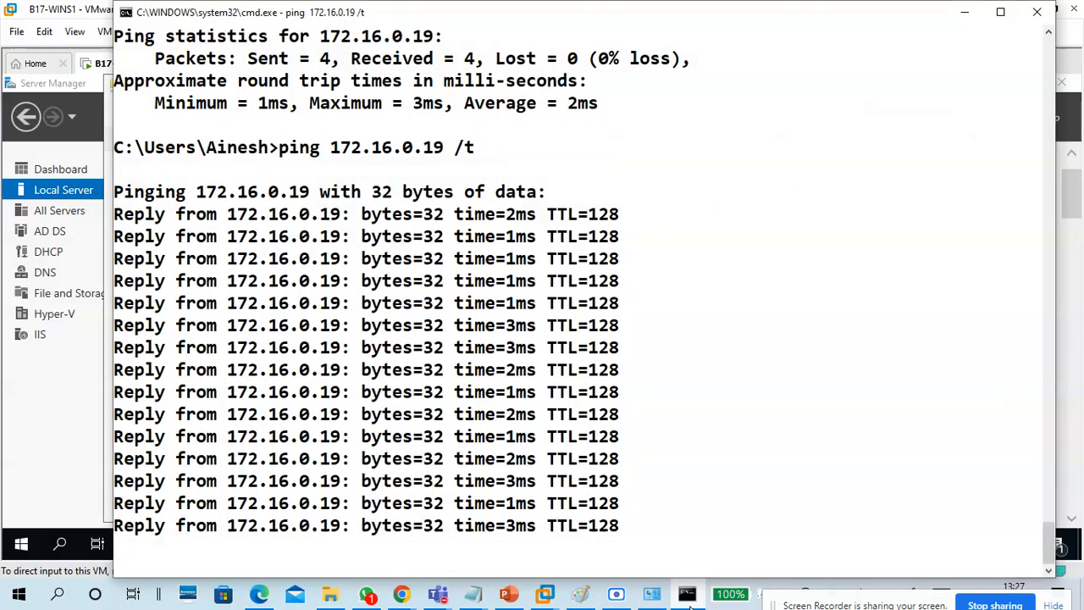
pyautogui.click(689, 606)
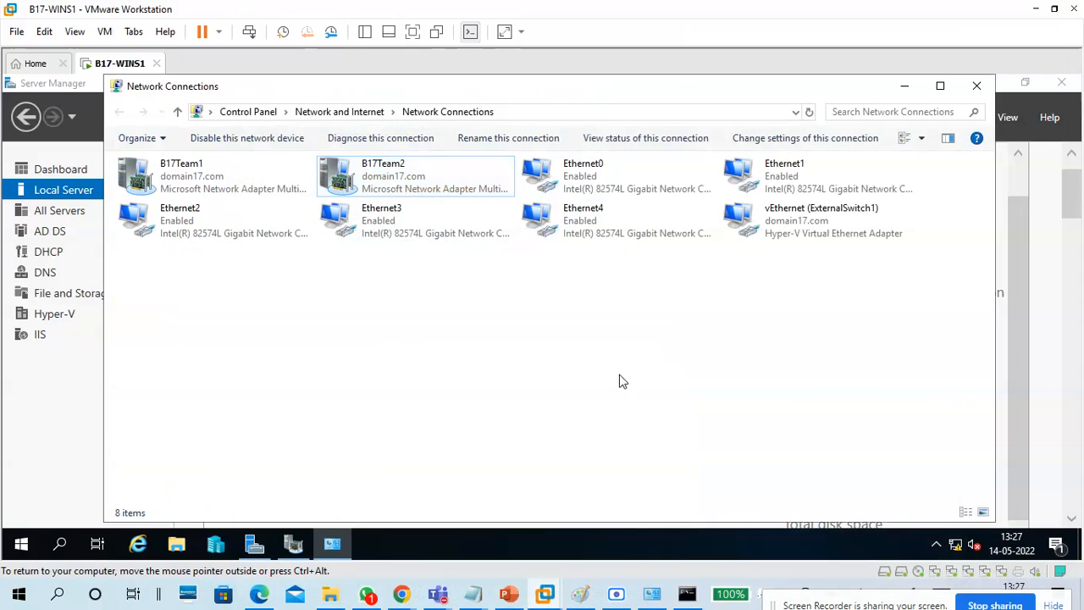
# Disconnect Network Adapter 5, the virtual adapter behind Ethernet4, via VM > Removable Devices.
pyautogui.click(105, 32)
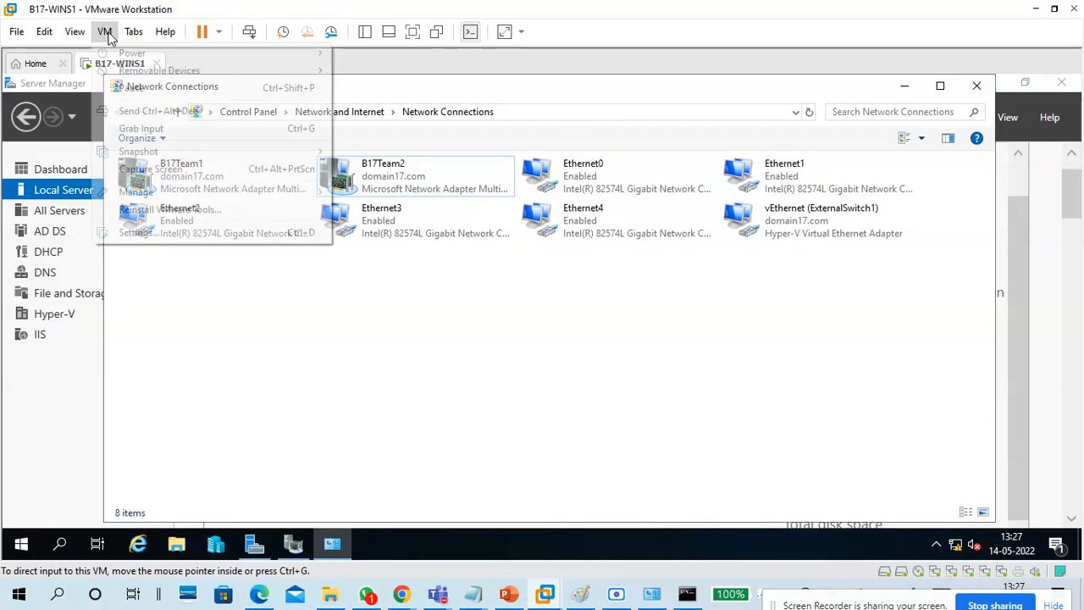
pyautogui.moveTo(135, 76)
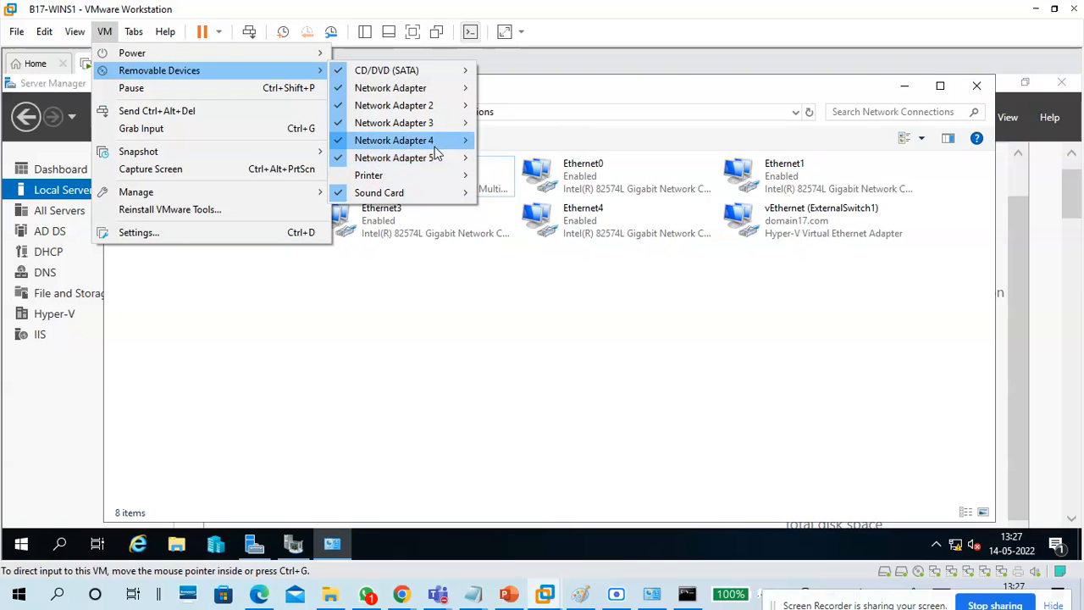
pyautogui.moveTo(437, 146)
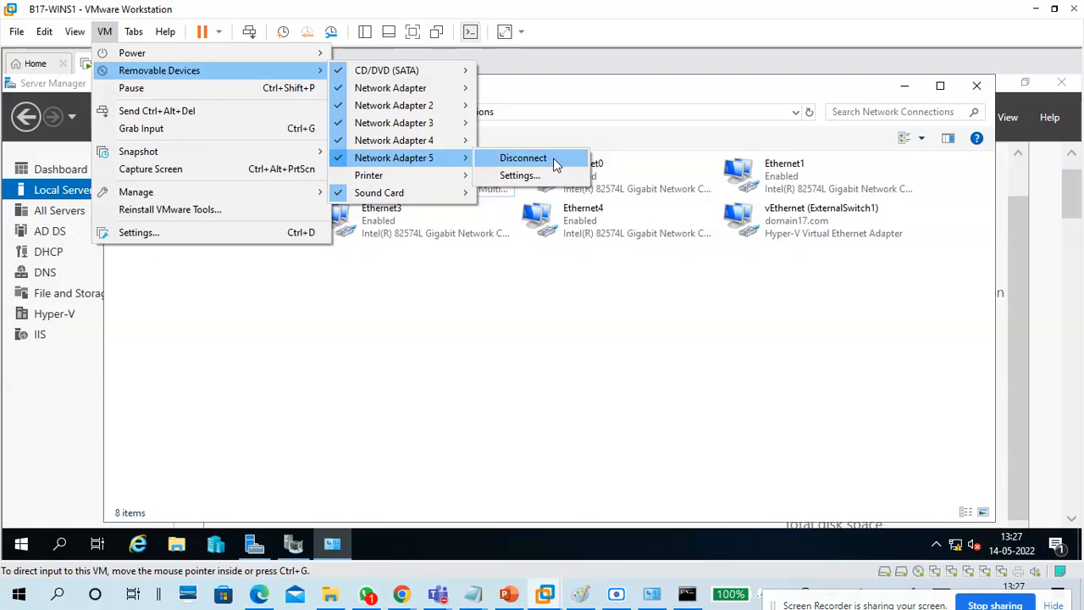
pyautogui.click(553, 158)
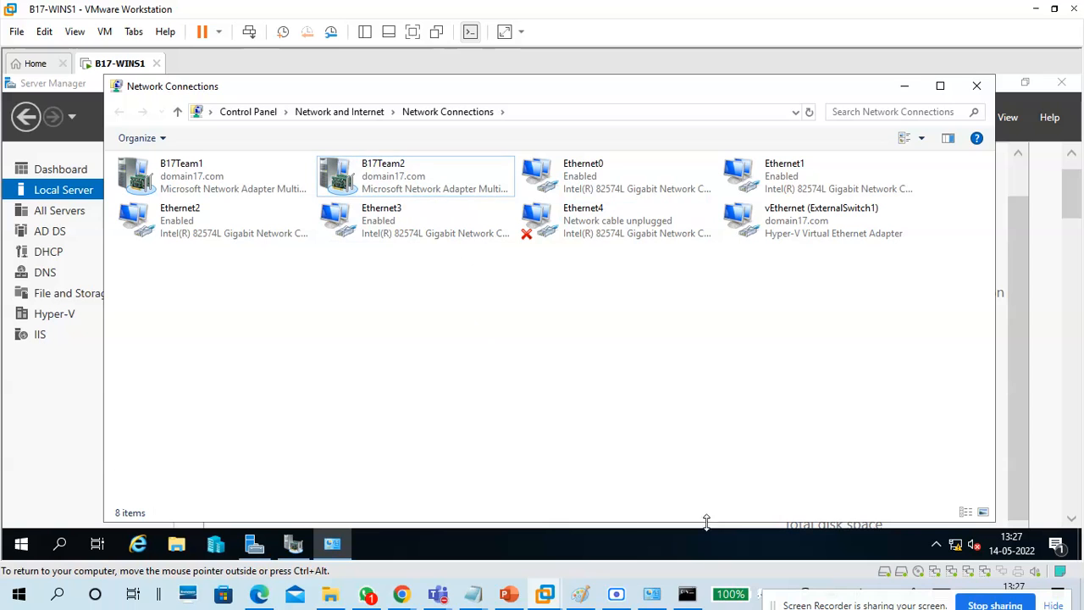
# Confirm pings to 172.16.0.19 still reply and NIC Teaming shows Ethernet4 faulted.
pyautogui.click(687, 596)
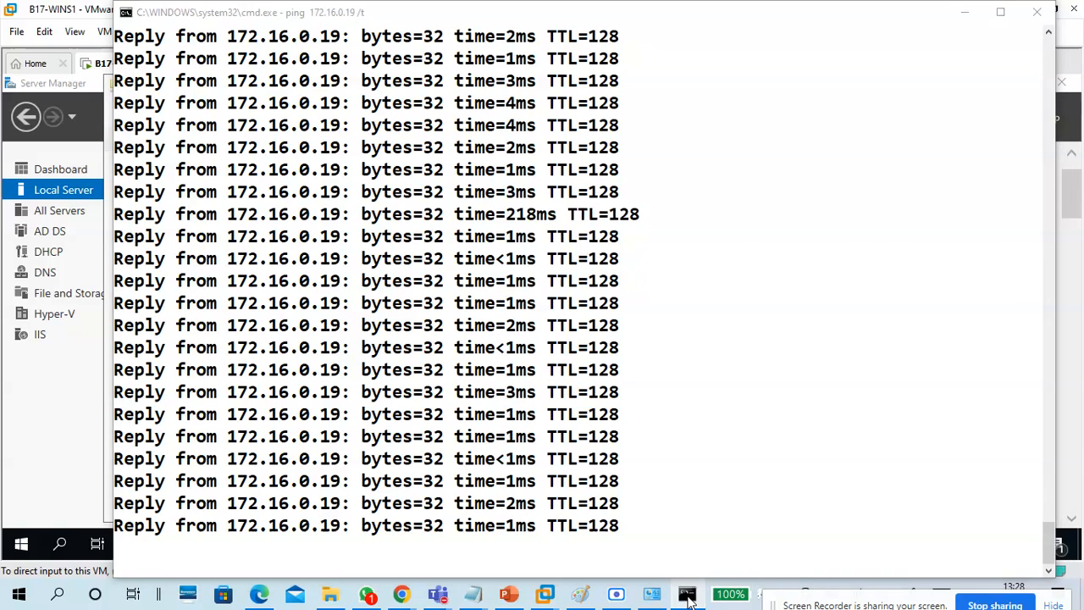
pyautogui.click(687, 595)
pyautogui.click(295, 546)
pyautogui.click(703, 499)
pyautogui.click(686, 481)
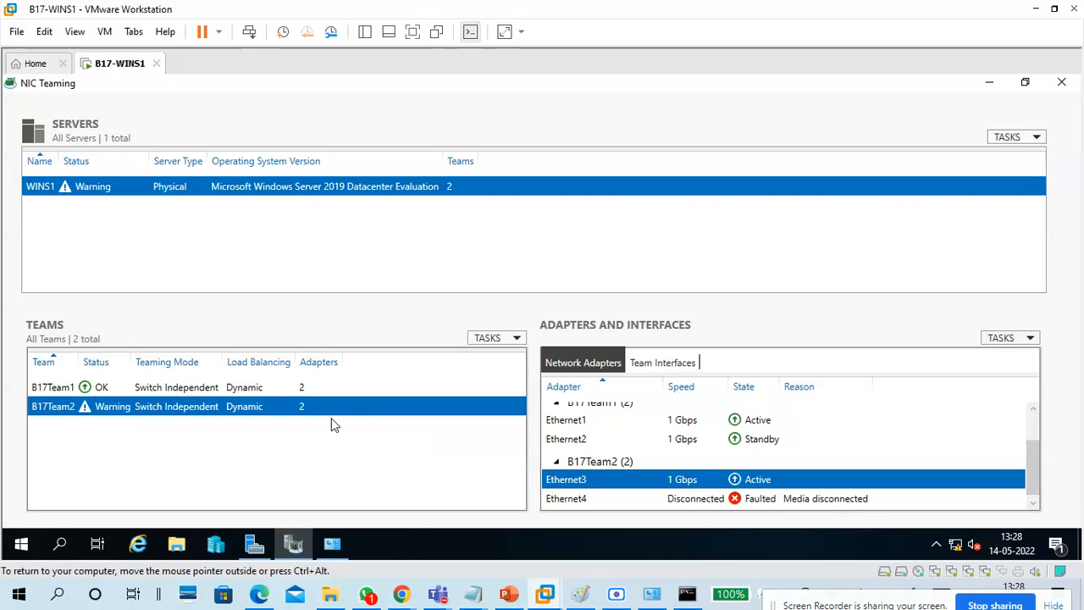
# Refresh Server Manager and inspect B17Team2's adapters, confirming Ethernet4 is Faulted, media disconnected.
pyautogui.click(242, 389)
pyautogui.click(243, 408)
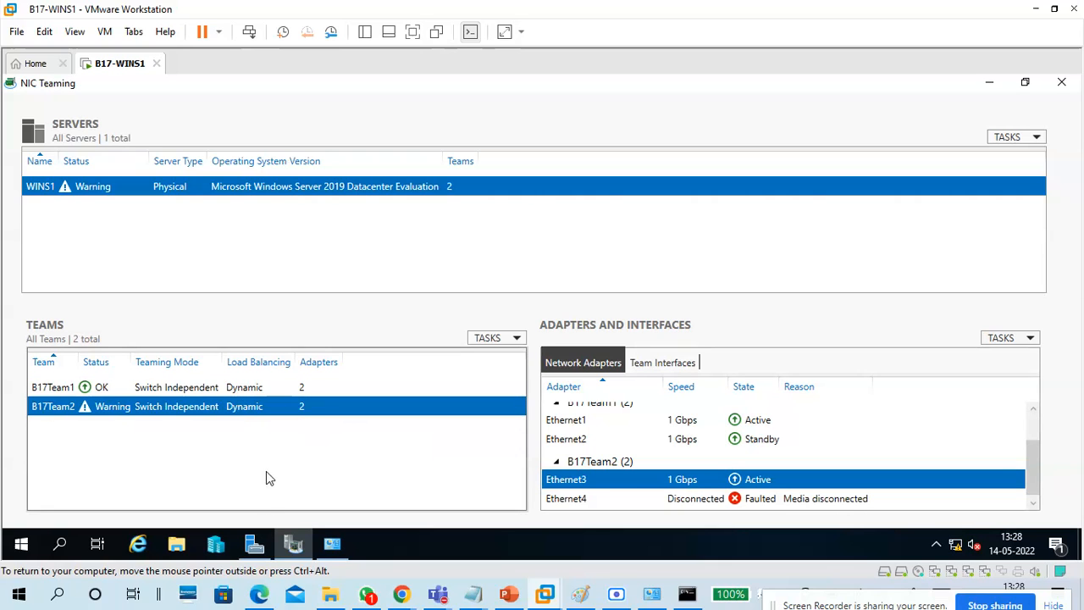
pyautogui.click(254, 542)
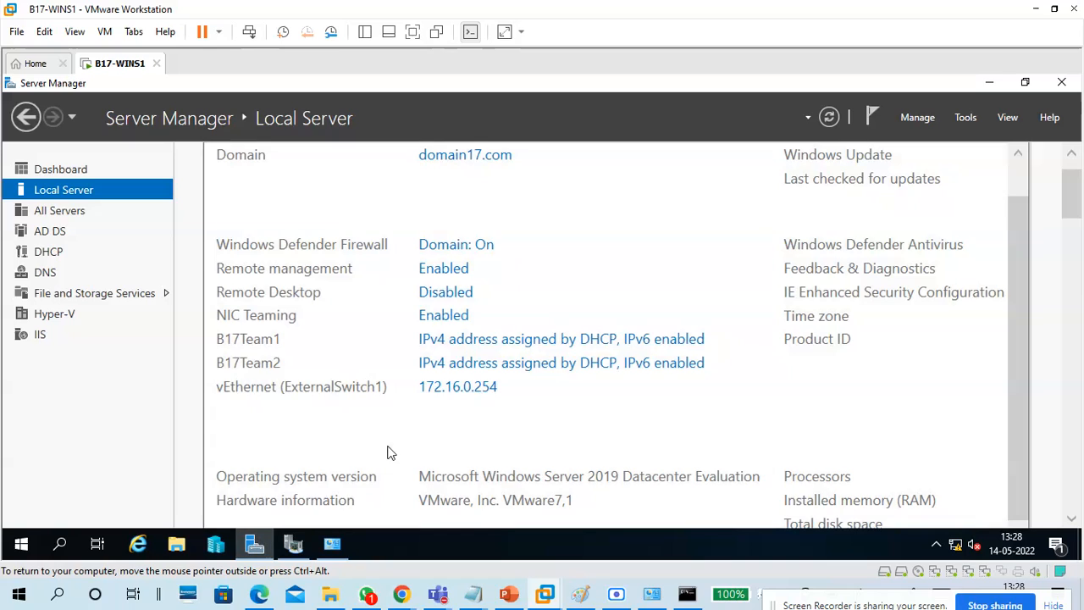
pyautogui.click(830, 117)
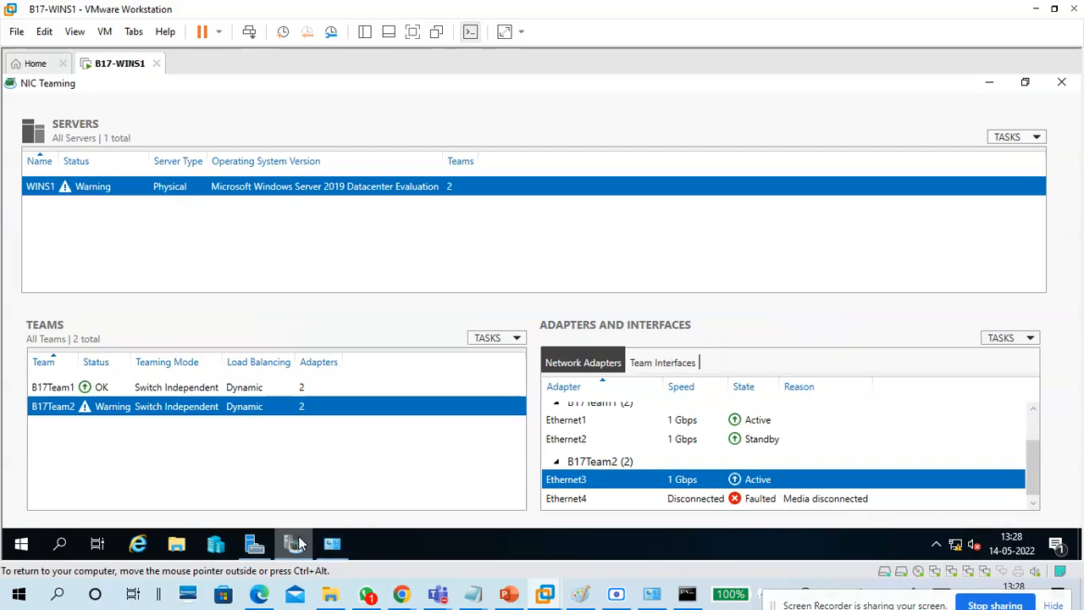
pyautogui.click(641, 494)
pyautogui.click(637, 478)
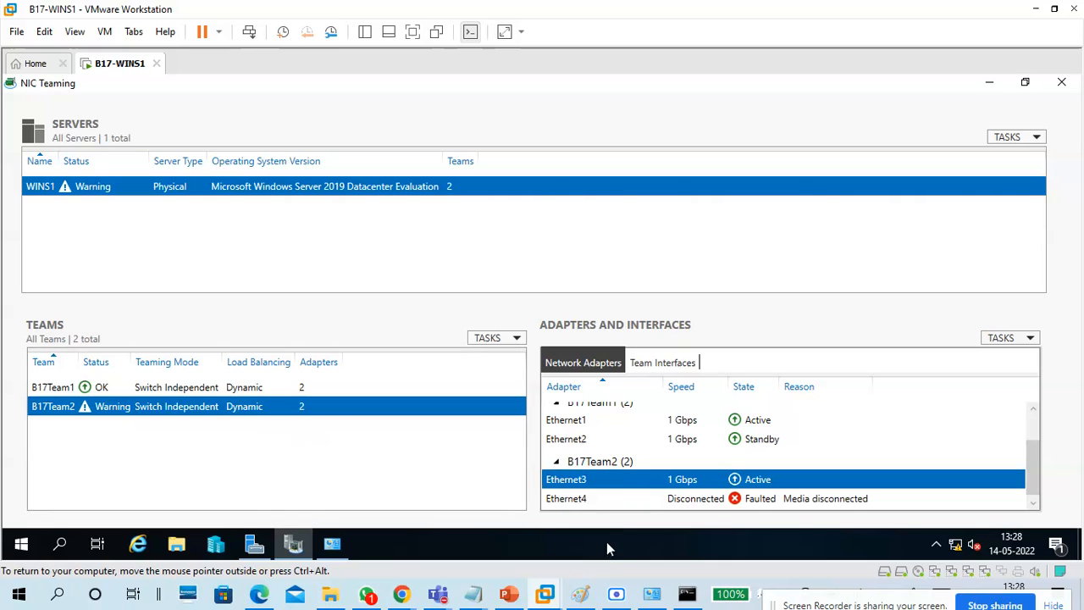
pyautogui.click(602, 496)
pyautogui.click(635, 479)
pyautogui.click(652, 502)
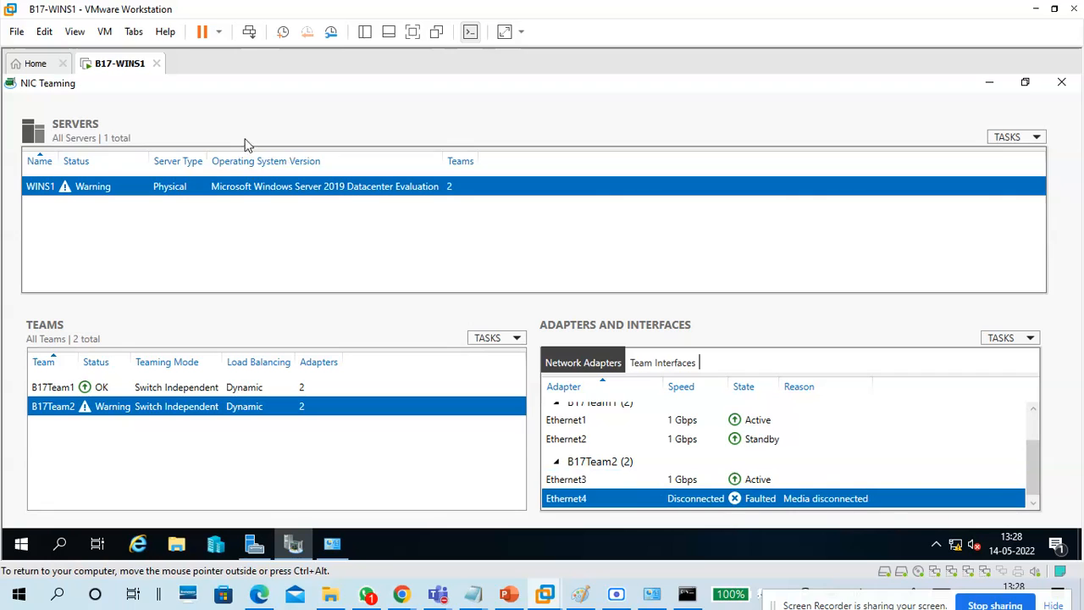
pyautogui.click(107, 32)
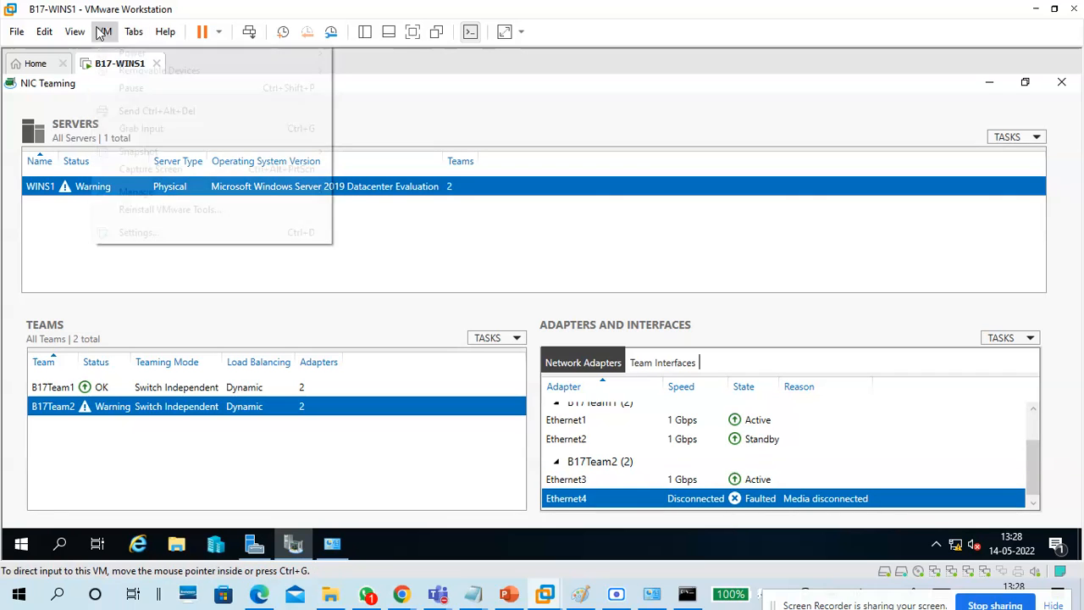
# Reconnect Network Adapter 5 and verify Ethernet4 shows Enabled in Network Connections.
pyautogui.moveTo(195, 72)
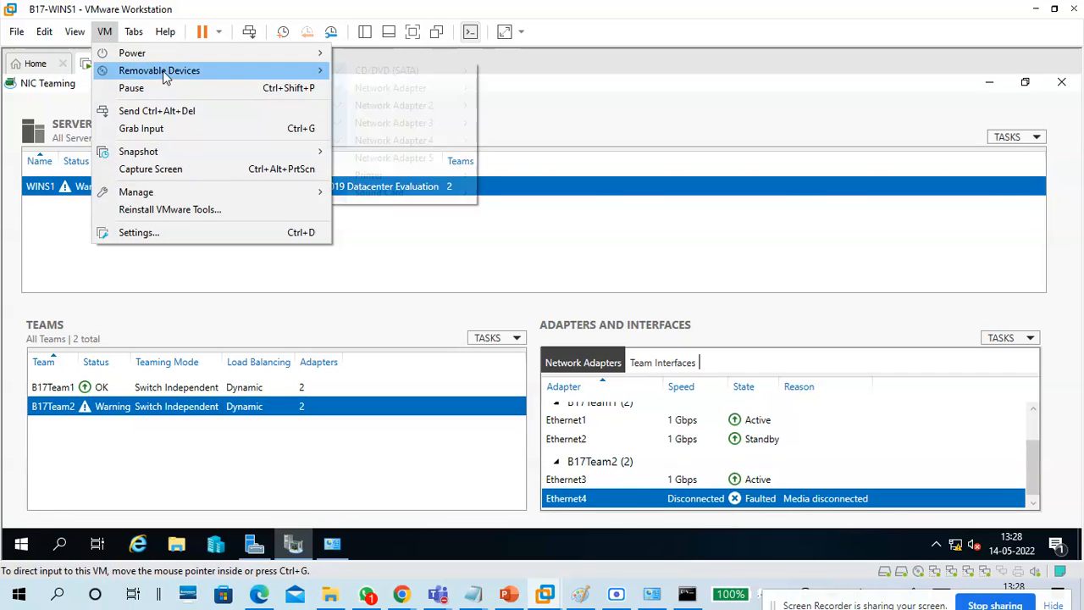
pyautogui.moveTo(457, 158)
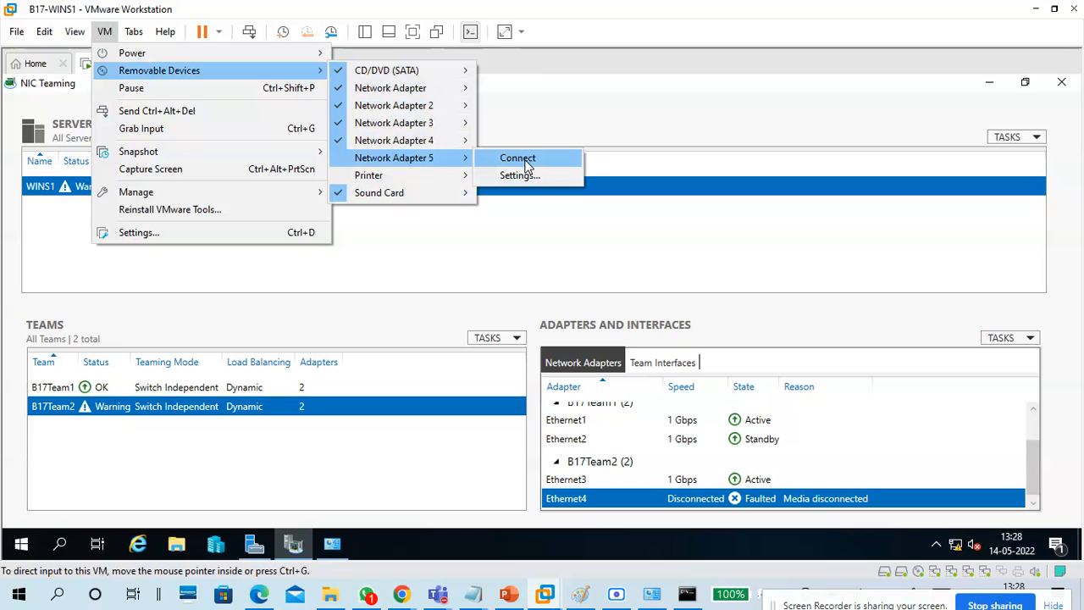
pyautogui.click(525, 160)
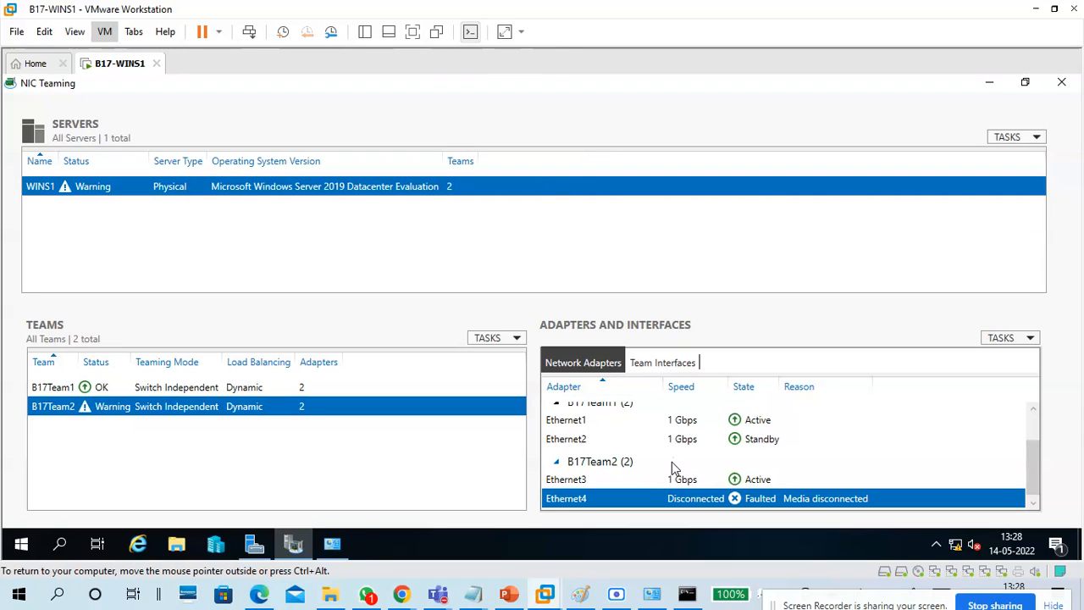
pyautogui.click(104, 31)
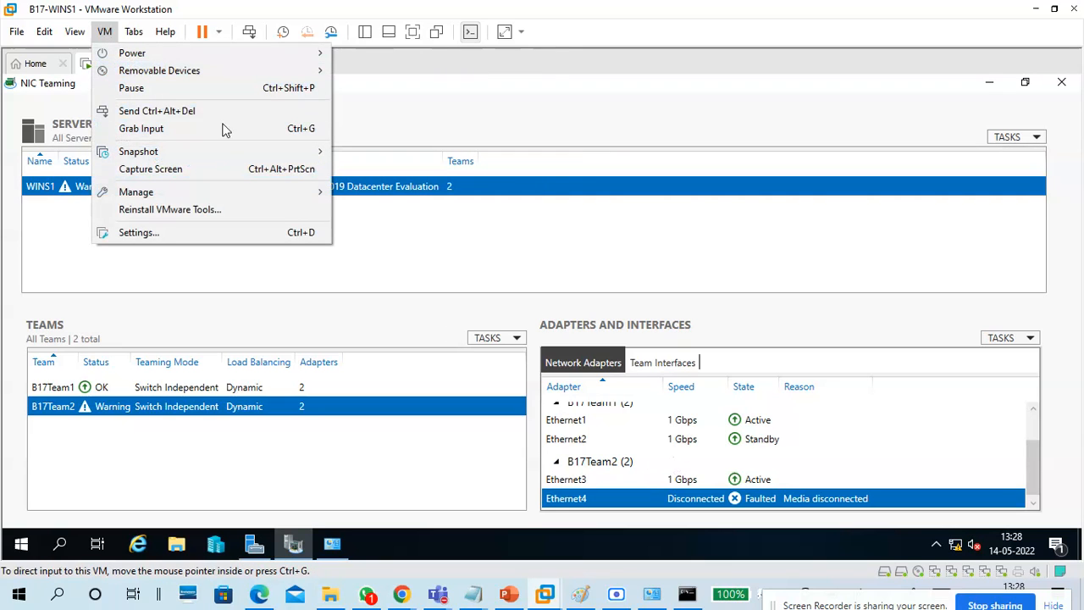
pyautogui.click(331, 545)
pyautogui.click(331, 546)
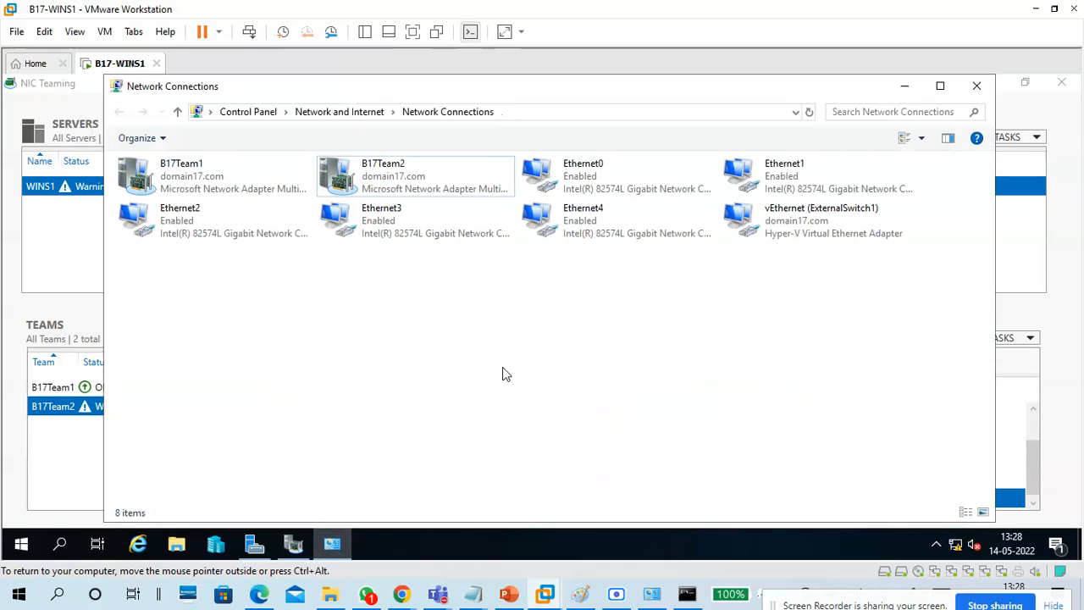
pyautogui.click(610, 219)
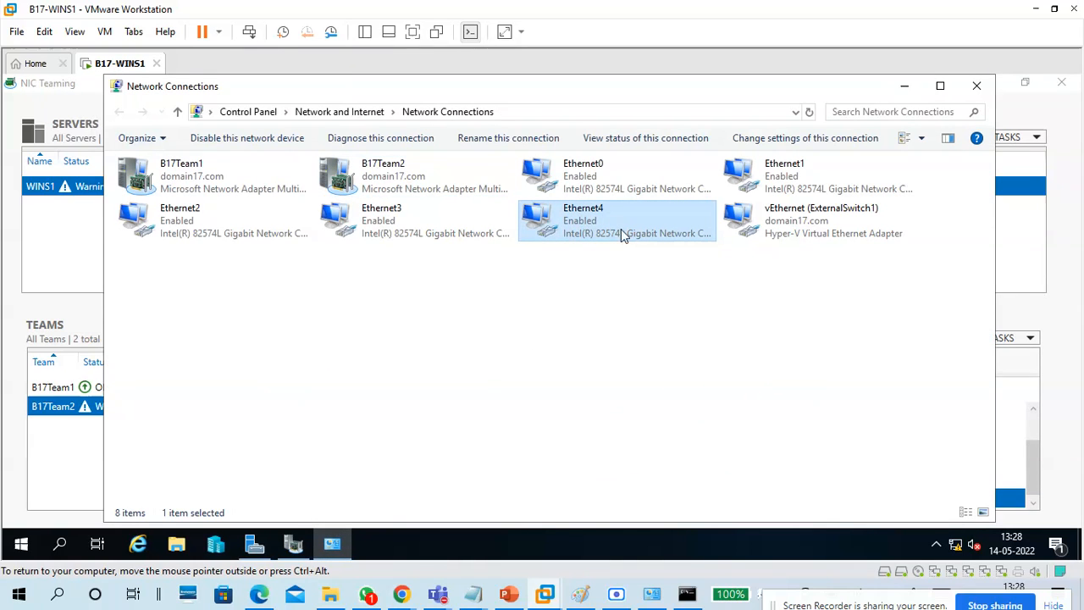
pyautogui.click(904, 86)
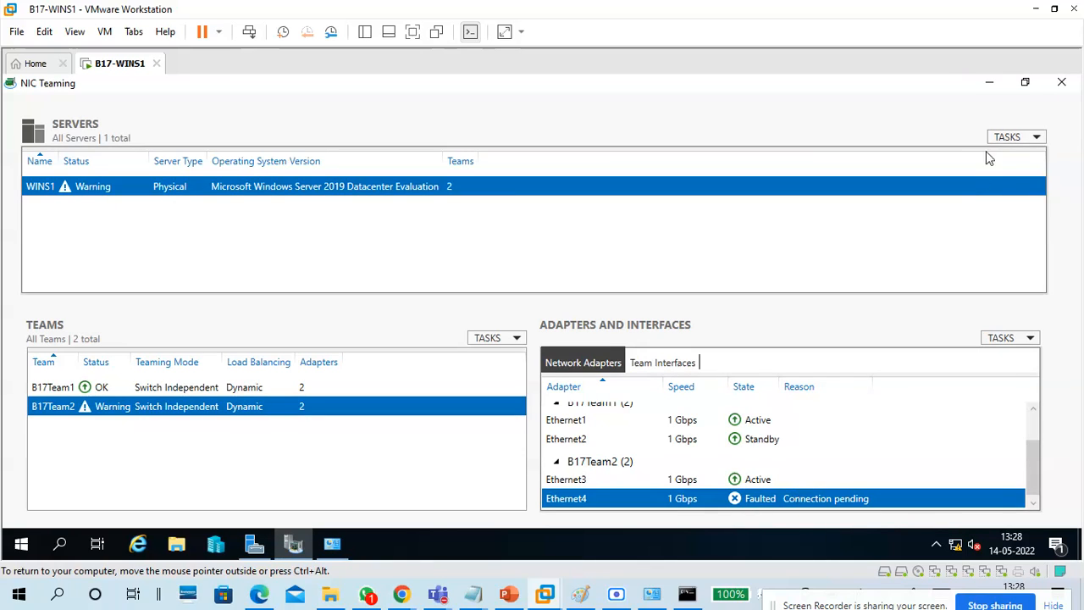
# Run Refresh All on the team and adapter status in the NIC Teaming console.
pyautogui.click(1015, 137)
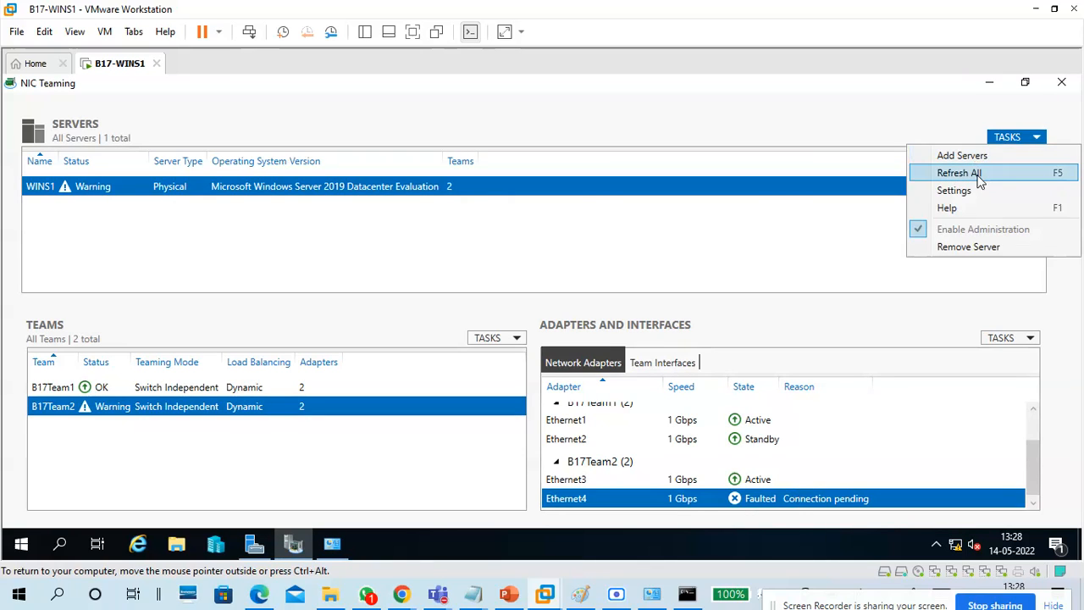
pyautogui.click(974, 173)
pyautogui.click(489, 339)
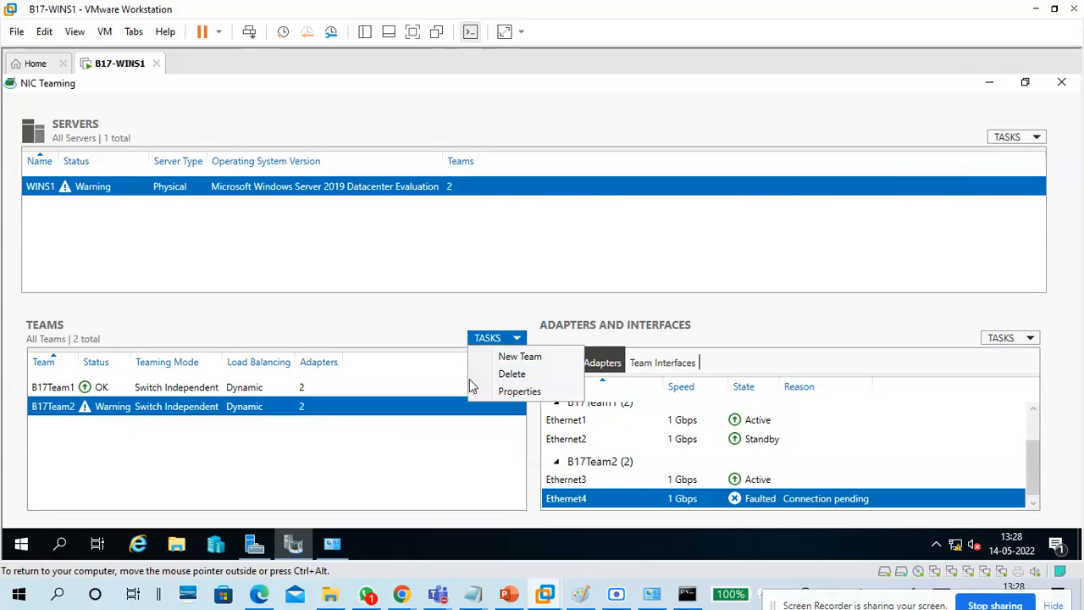
pyautogui.click(1029, 339)
pyautogui.click(1030, 343)
pyautogui.click(1030, 339)
pyautogui.click(1025, 339)
pyautogui.click(864, 479)
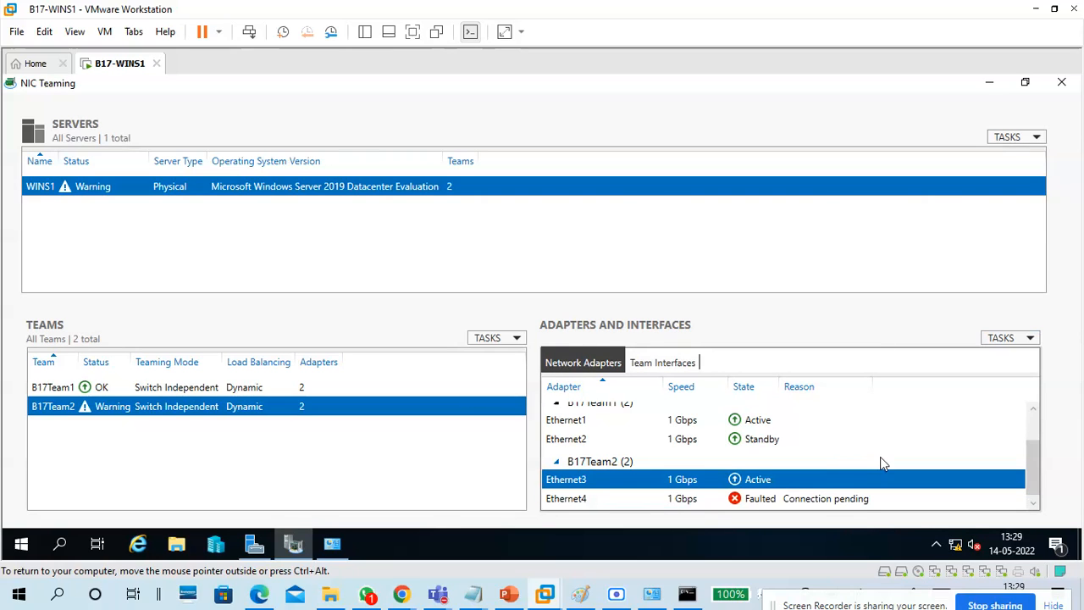
pyautogui.click(1061, 82)
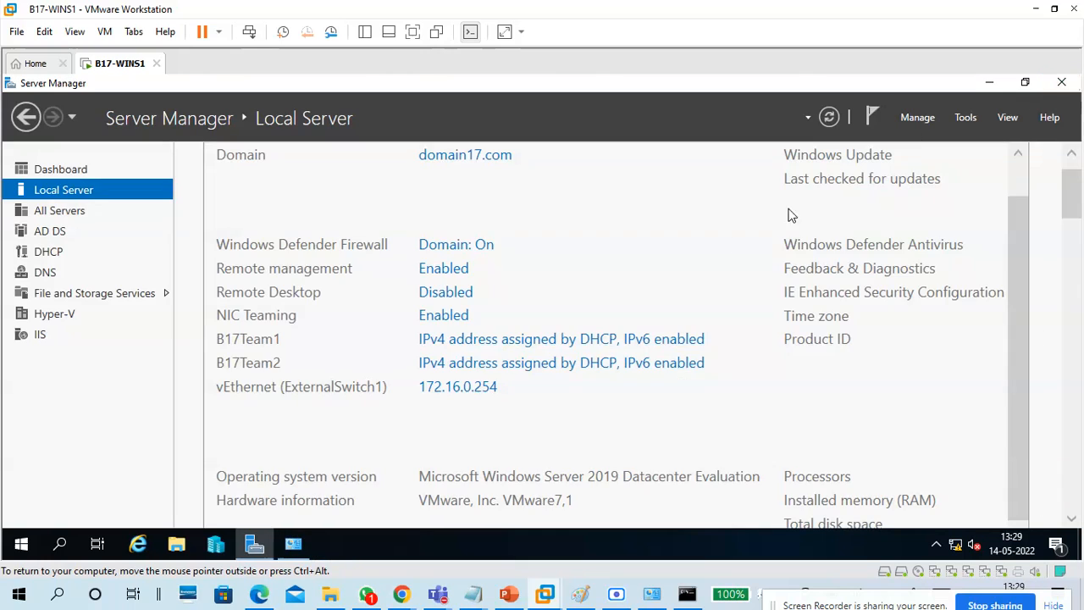
# Reopen NIC Teaming and review B17Team2's properties, now OK with Ethernet3 and Ethernet4 Active.
pyautogui.click(445, 315)
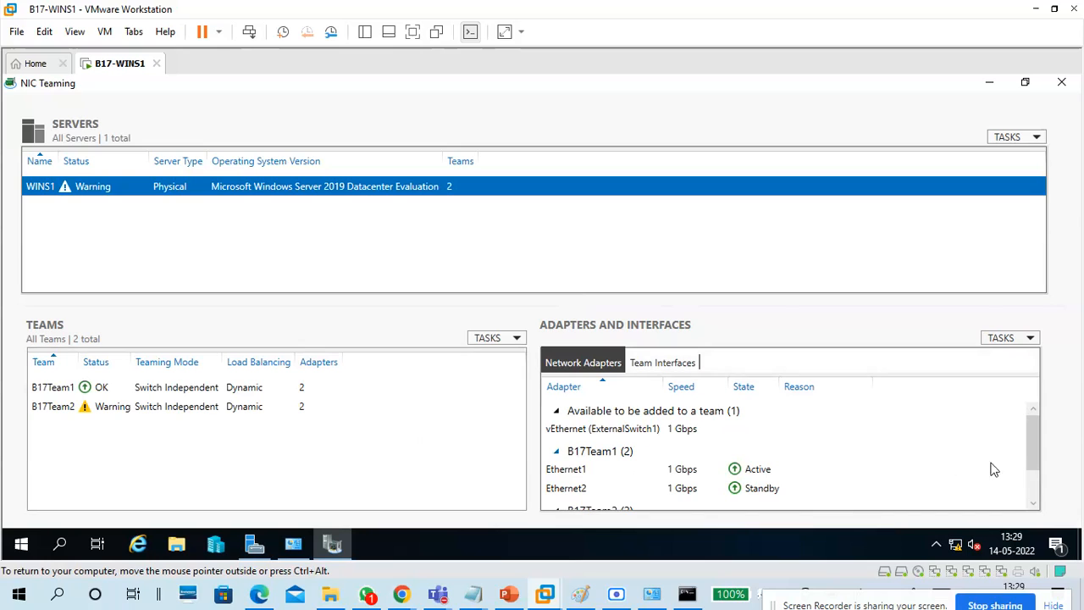
pyautogui.moveTo(1025, 438); pyautogui.dragTo(1025, 493)
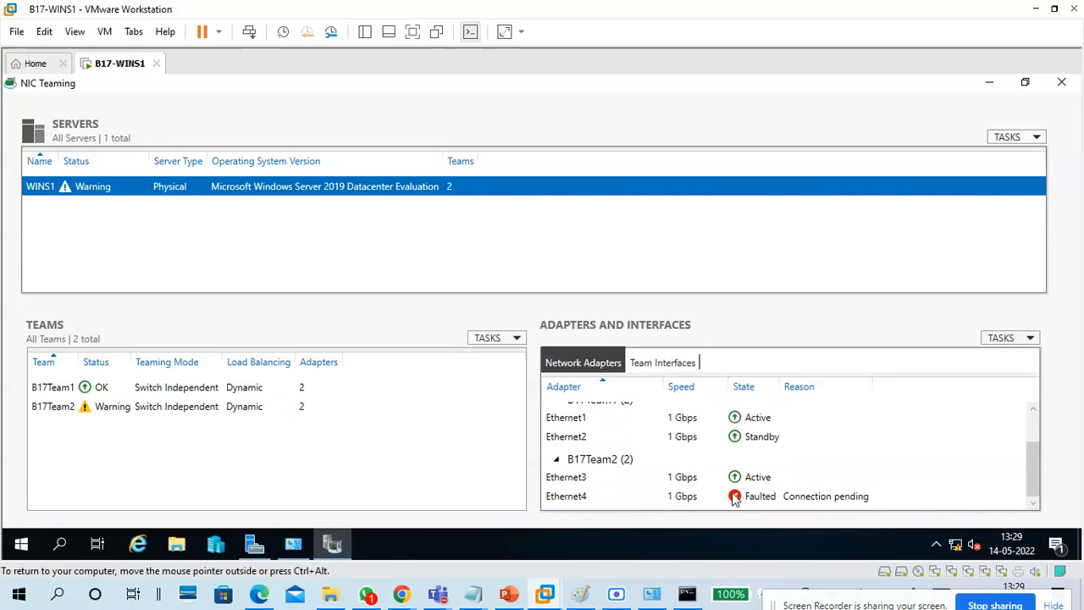
pyautogui.click(678, 499)
pyautogui.click(250, 408)
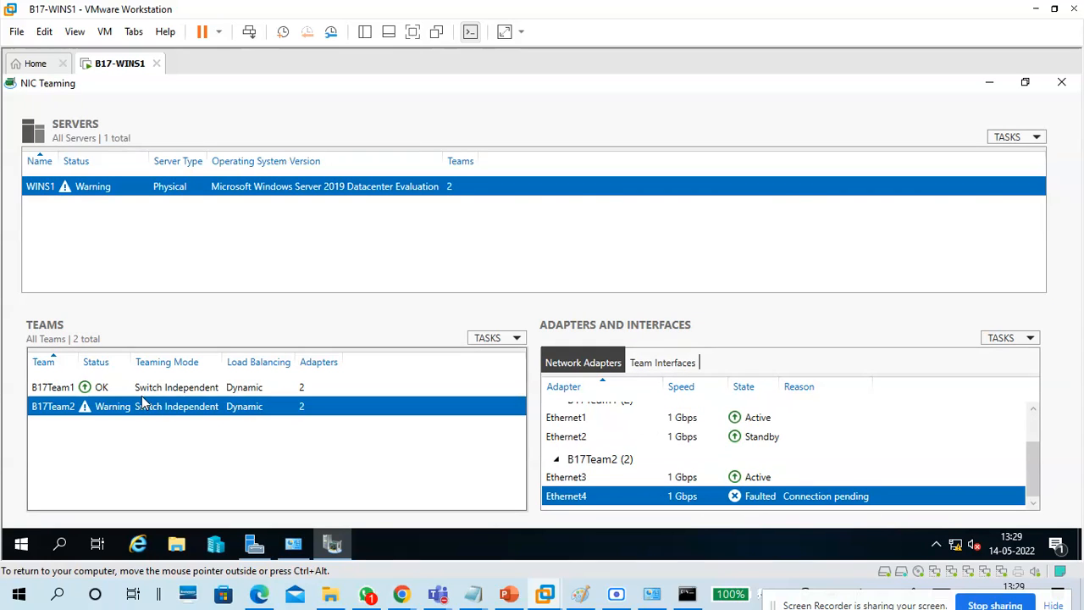
pyautogui.doubleClick(123, 410)
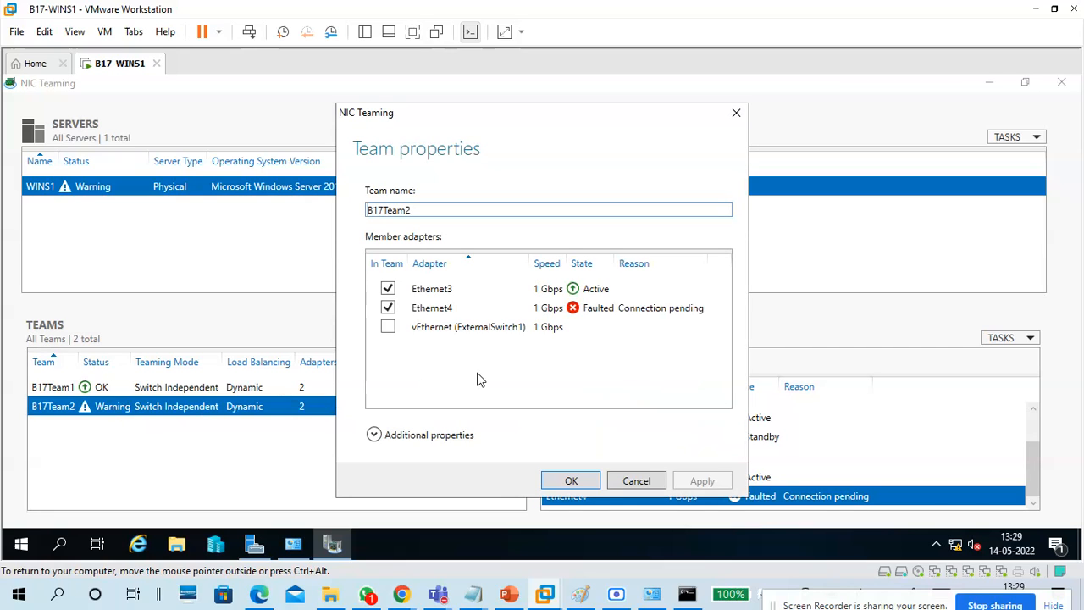
pyautogui.click(660, 480)
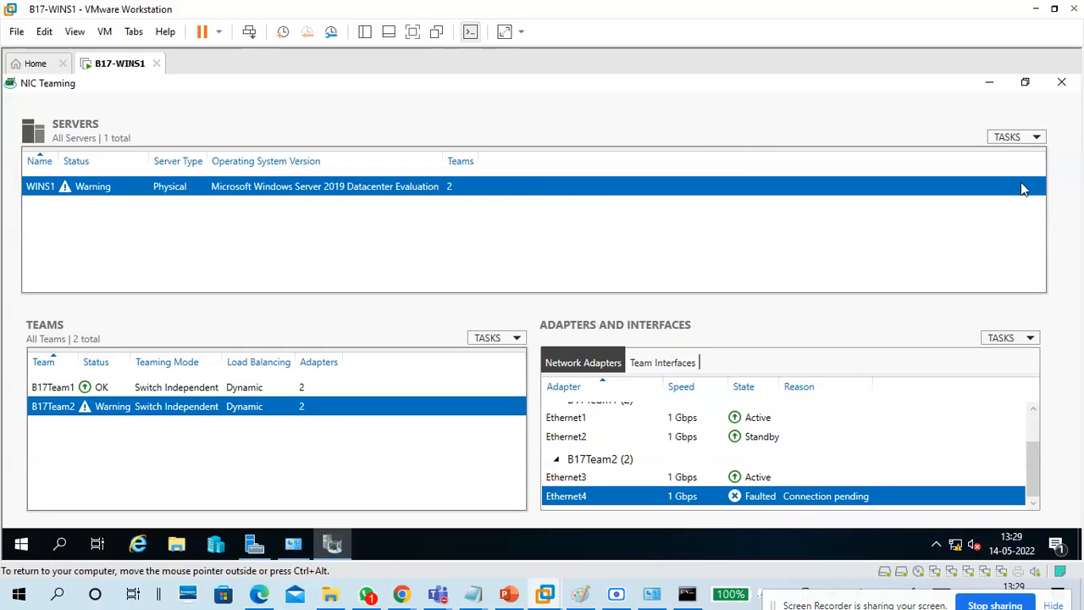
pyautogui.click(1016, 137)
pyautogui.click(813, 202)
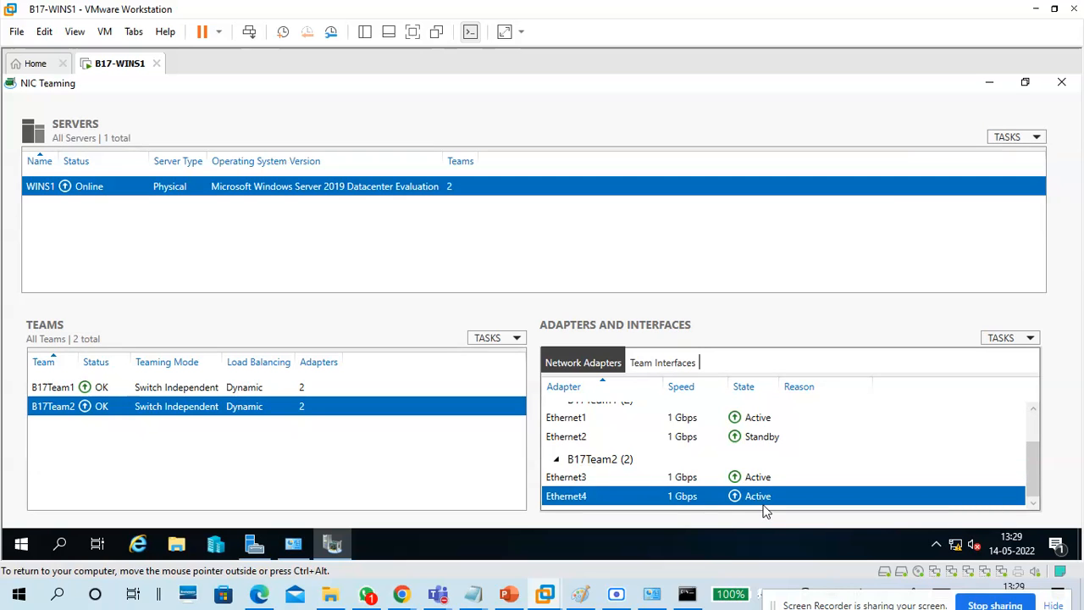
pyautogui.click(104, 32)
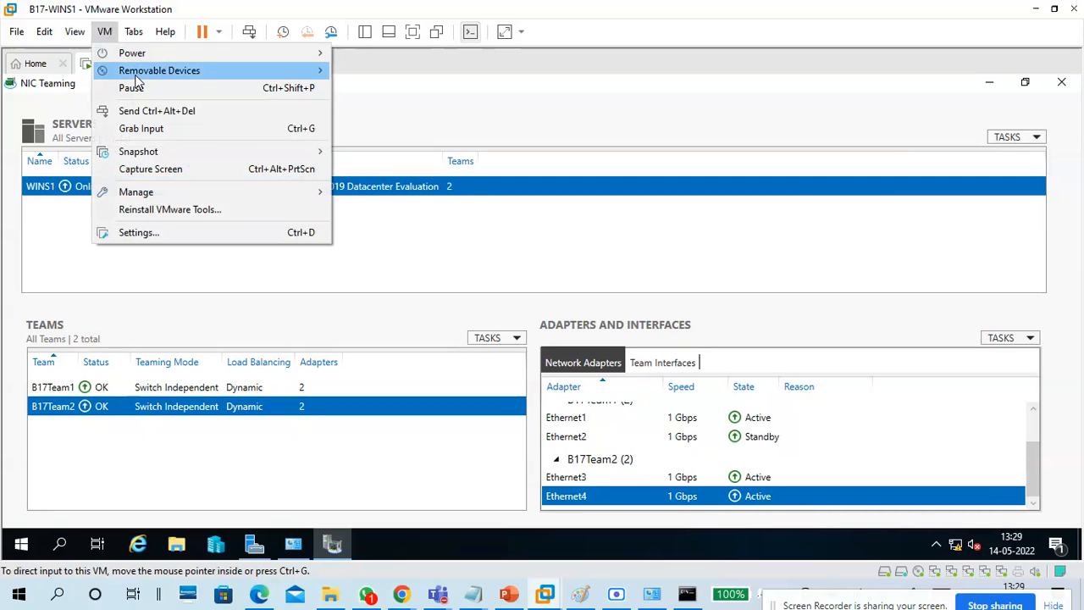
pyautogui.moveTo(136, 74)
pyautogui.moveTo(423, 142)
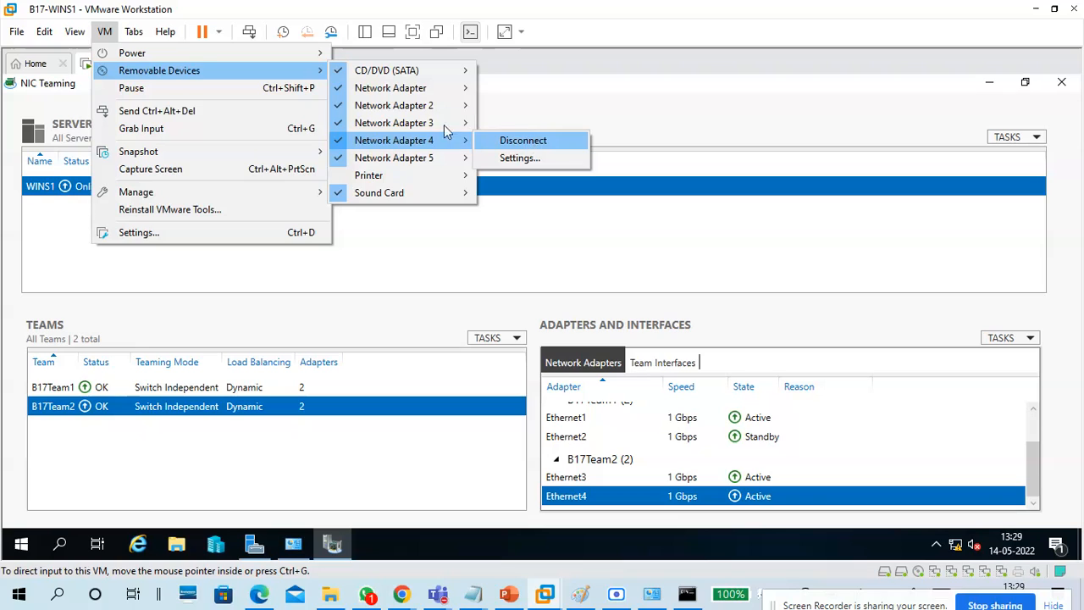
# Disconnect Network Adapter 4 and confirm the host ping to 172.16.0.19 keeps replying.
pyautogui.click(517, 140)
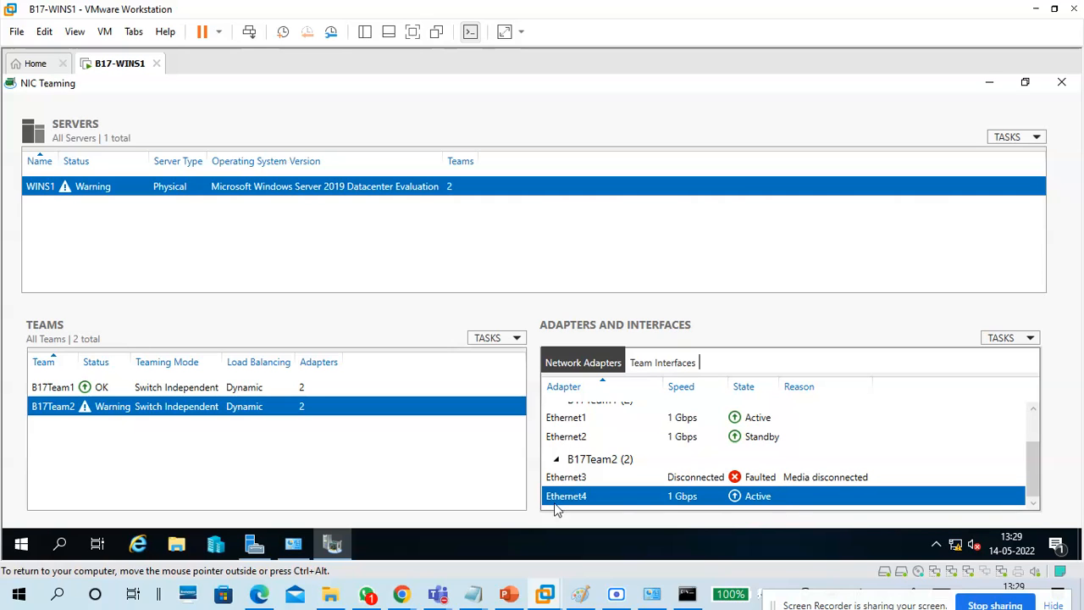
pyautogui.click(308, 541)
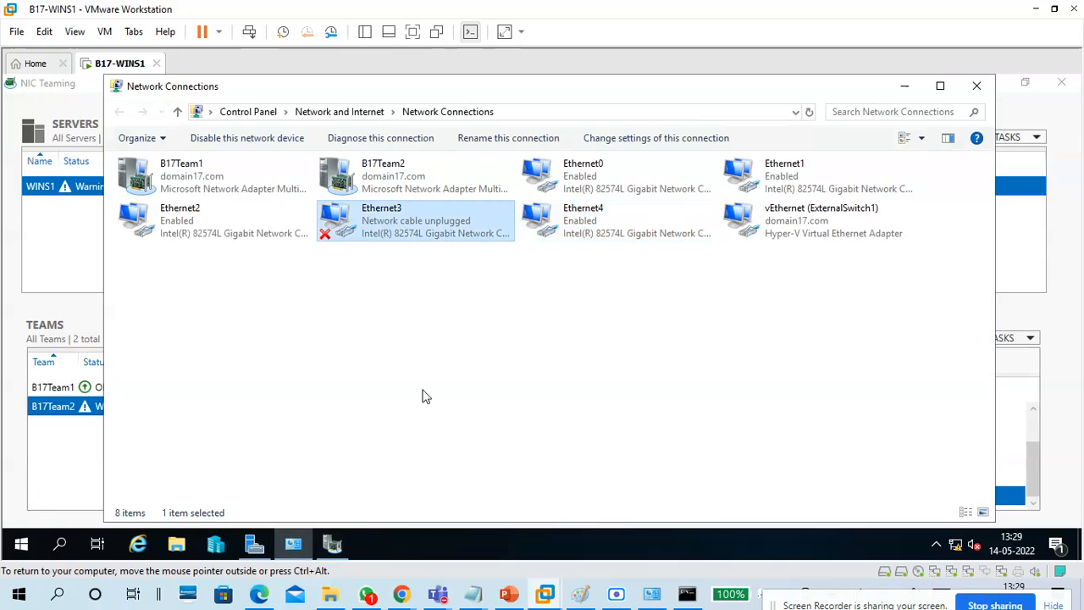
pyautogui.click(687, 593)
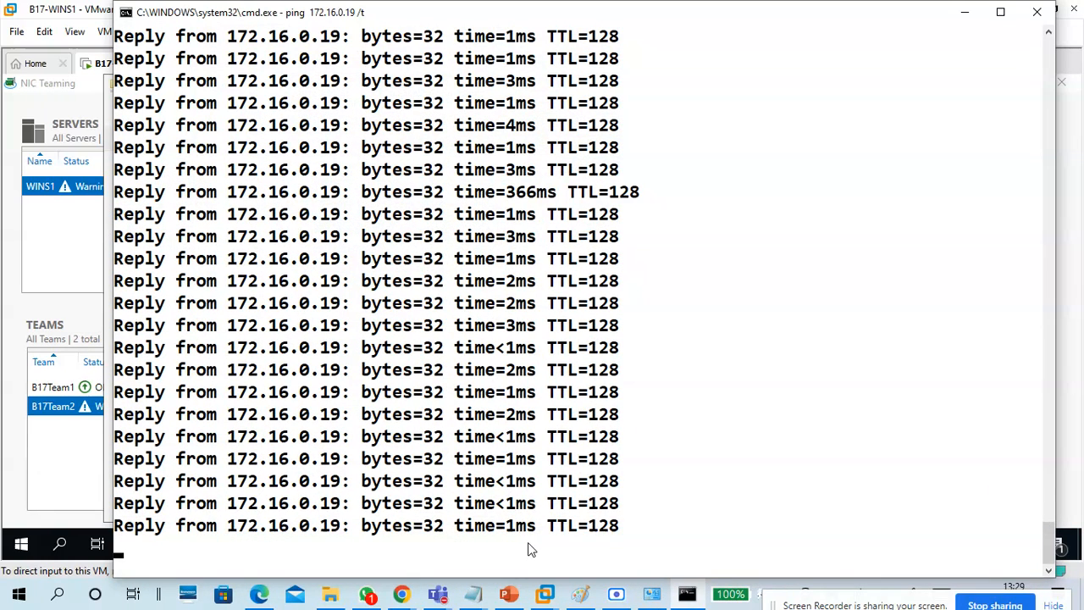
pyautogui.click(965, 12)
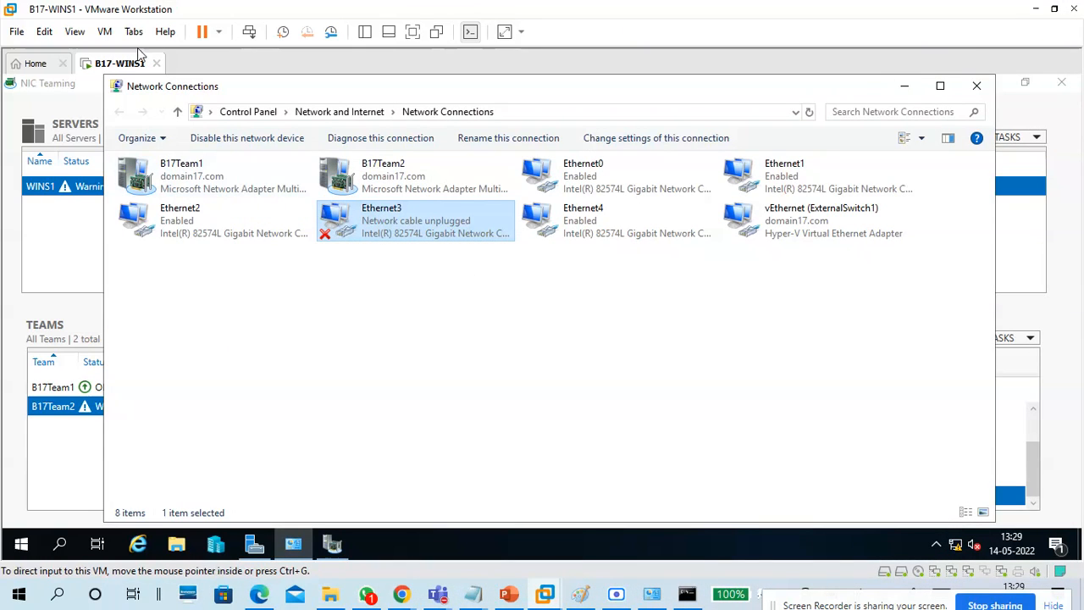
# Reconnect Network Adapter 4 and minimize VMware Workstation to the host desktop.
pyautogui.click(106, 33)
pyautogui.moveTo(127, 70)
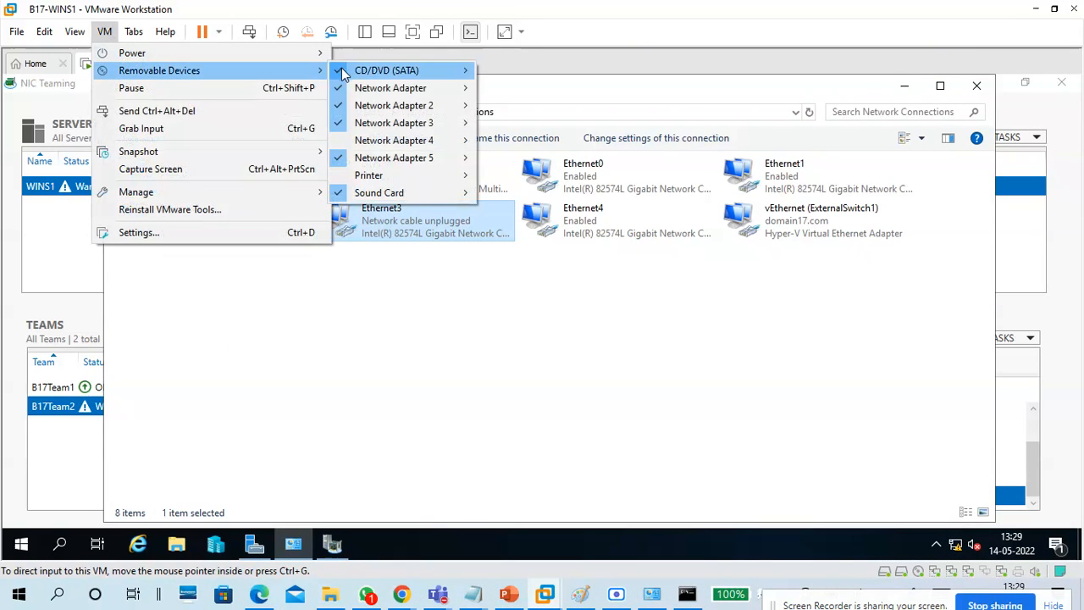
pyautogui.moveTo(424, 149)
pyautogui.click(517, 141)
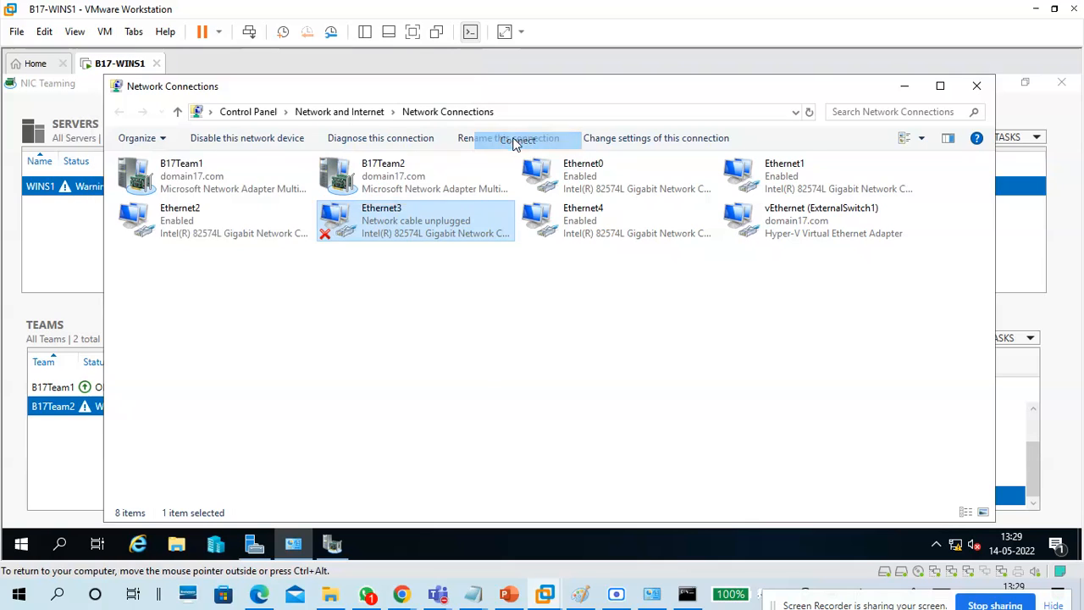
pyautogui.click(905, 86)
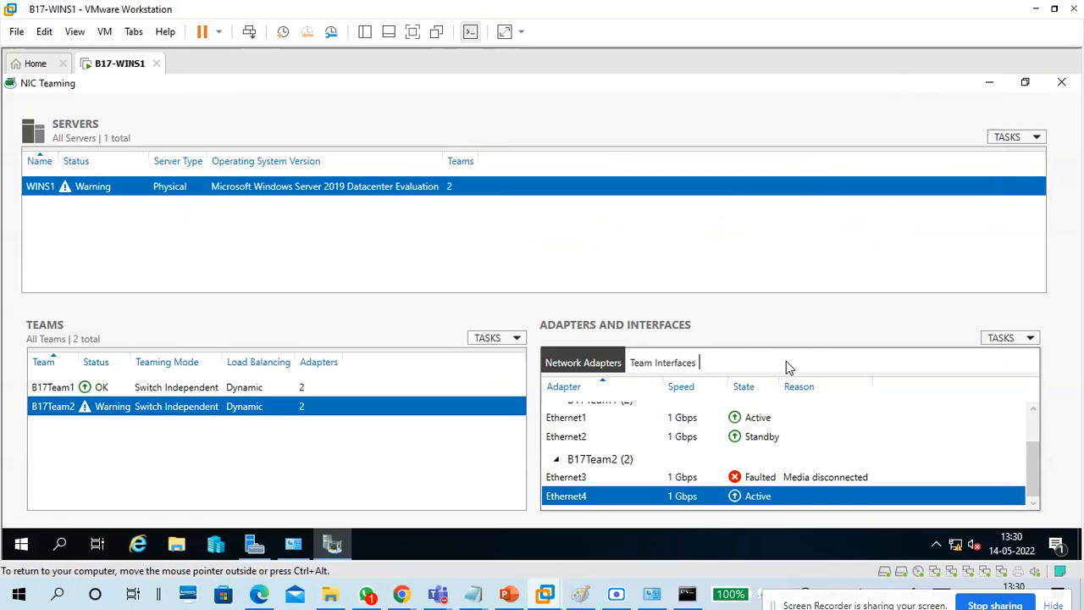
pyautogui.click(1038, 14)
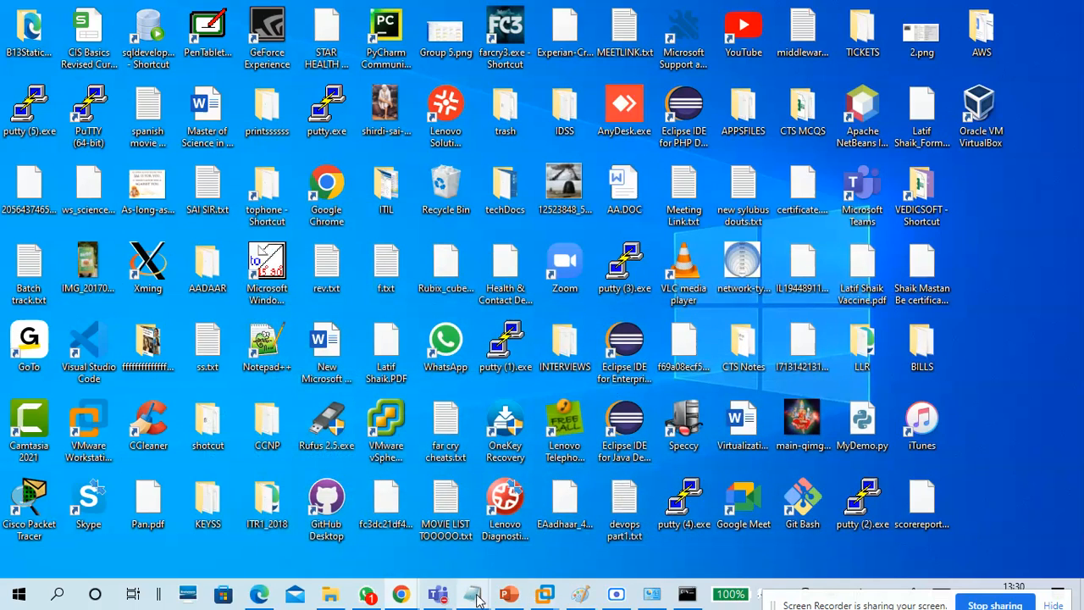
# Bring up the NIC teaming notes in Notepad and review the NIC1–NIC4 lines.
pyautogui.moveTo(474, 596)
pyautogui.click(525, 559)
pyautogui.moveTo(133, 423); pyautogui.dragTo(222, 470)
pyautogui.click(220, 461)
pyautogui.moveTo(757, 428); pyautogui.dragTo(417, 409)
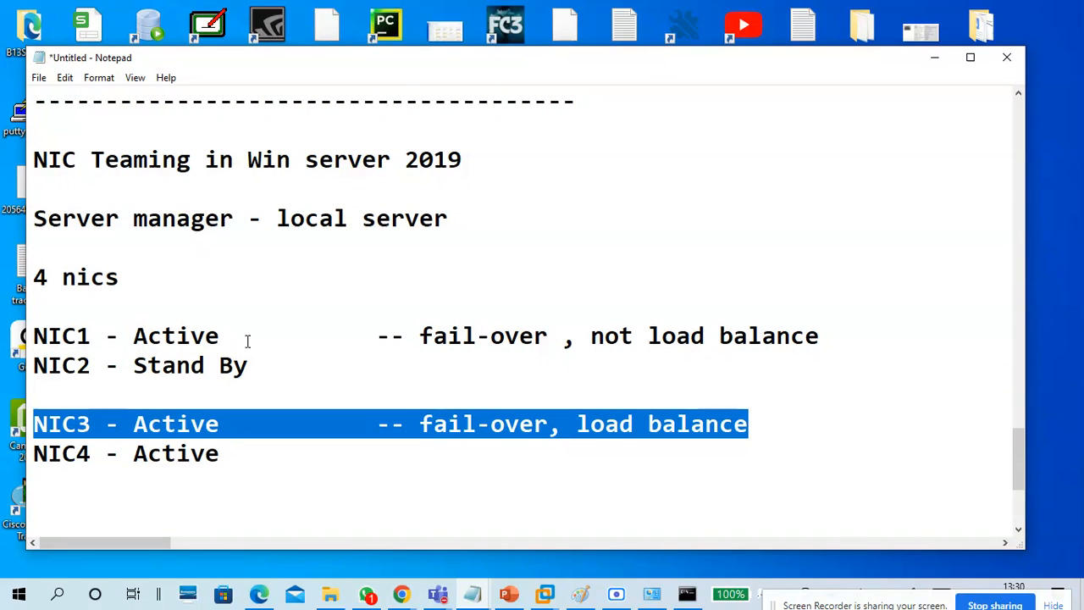
pyautogui.moveTo(255, 365); pyautogui.dragTo(38, 336)
pyautogui.moveTo(548, 336); pyautogui.dragTo(405, 336)
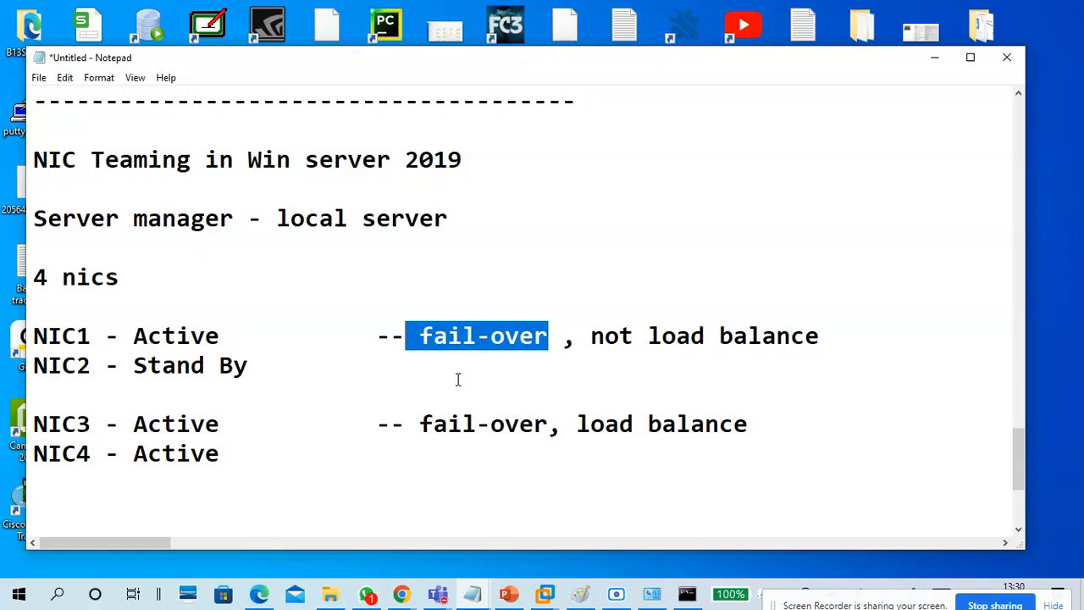
# Add a line of dashes directly below 'NIC4 - Active'.
pyautogui.scroll(-1, 385, 379)
pyautogui.click(313, 378)
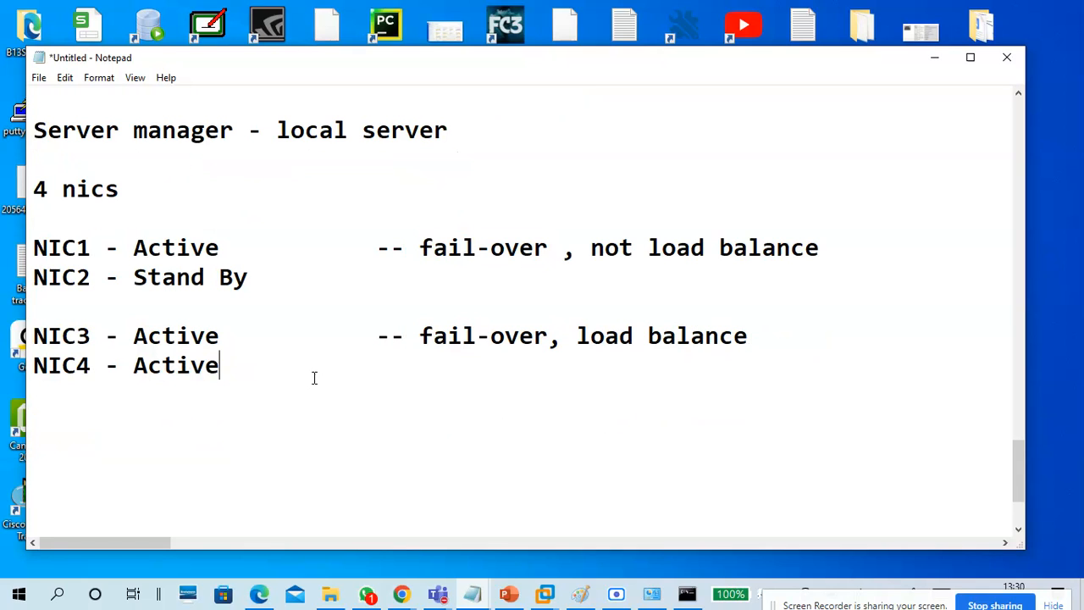
pyautogui.press('Return')
pyautogui.write('---------------------------------')
pyautogui.scroll(4, 313, 385)
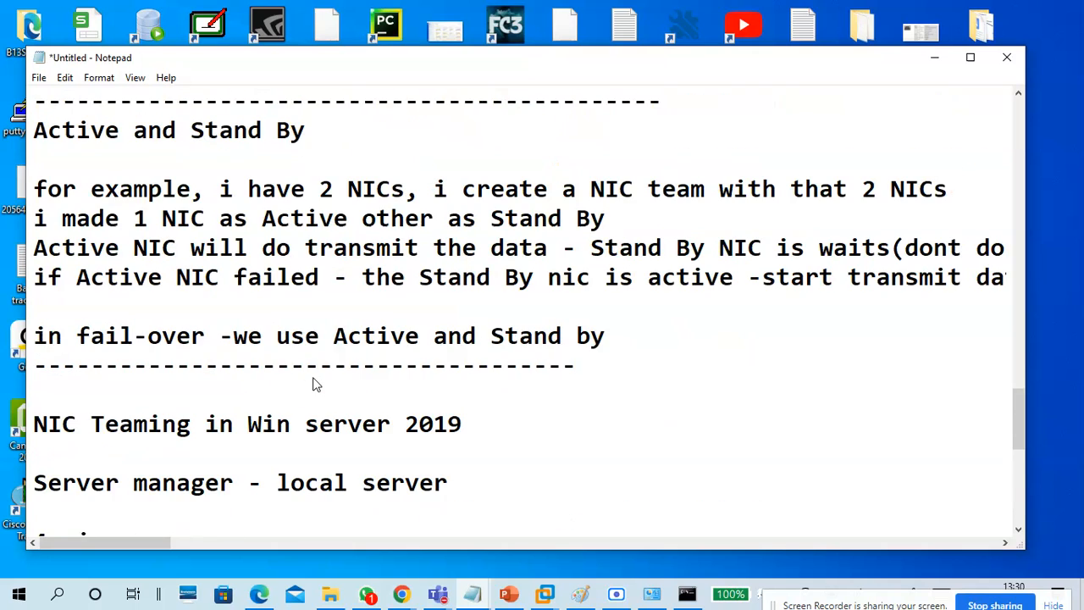
pyautogui.scroll(-2, 313, 385)
# Highlight the 'NIC Teaming' heading, then return to the B17-WINS1 virtual machine.
pyautogui.moveTo(195, 247); pyautogui.dragTo(32, 247)
pyautogui.scroll(-3, 215, 280)
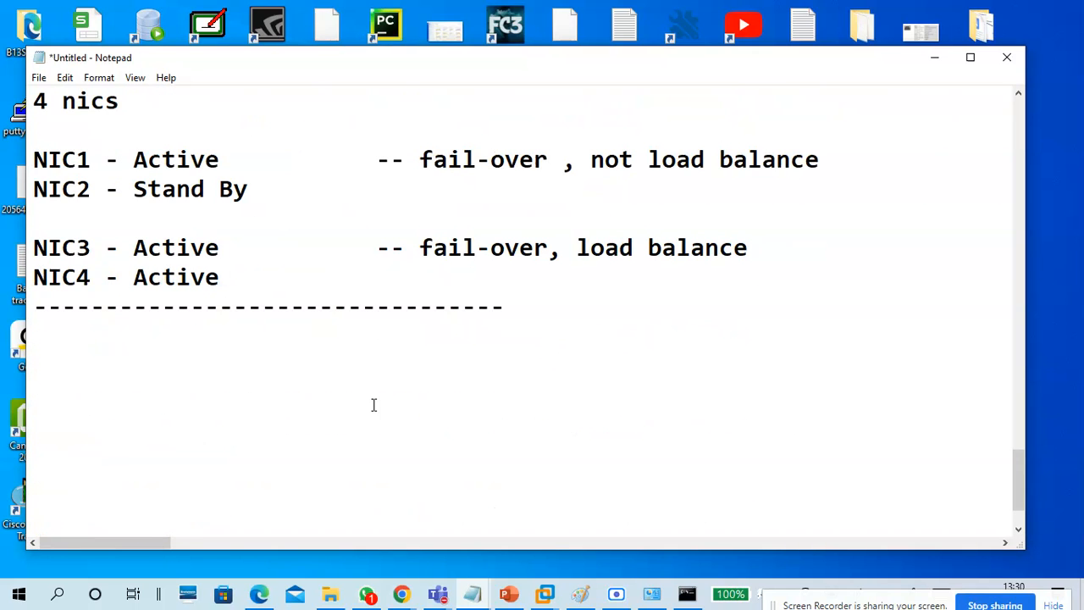
pyautogui.click(544, 594)
pyautogui.click(599, 525)
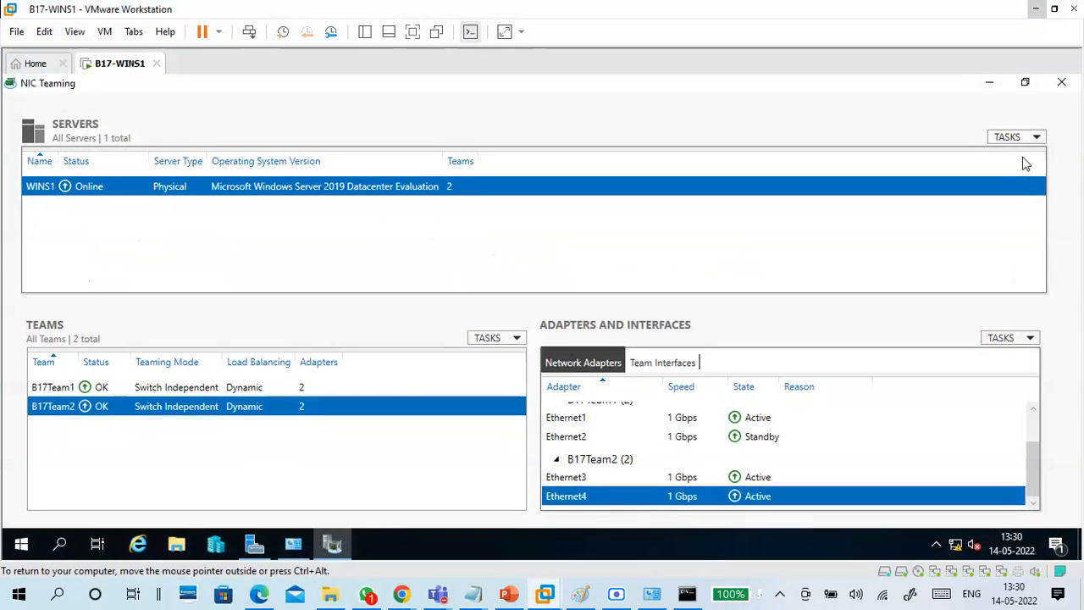
# Close NIC Teaming and Server Manager, then launch Hyper-V Manager on the server.
pyautogui.click(1060, 83)
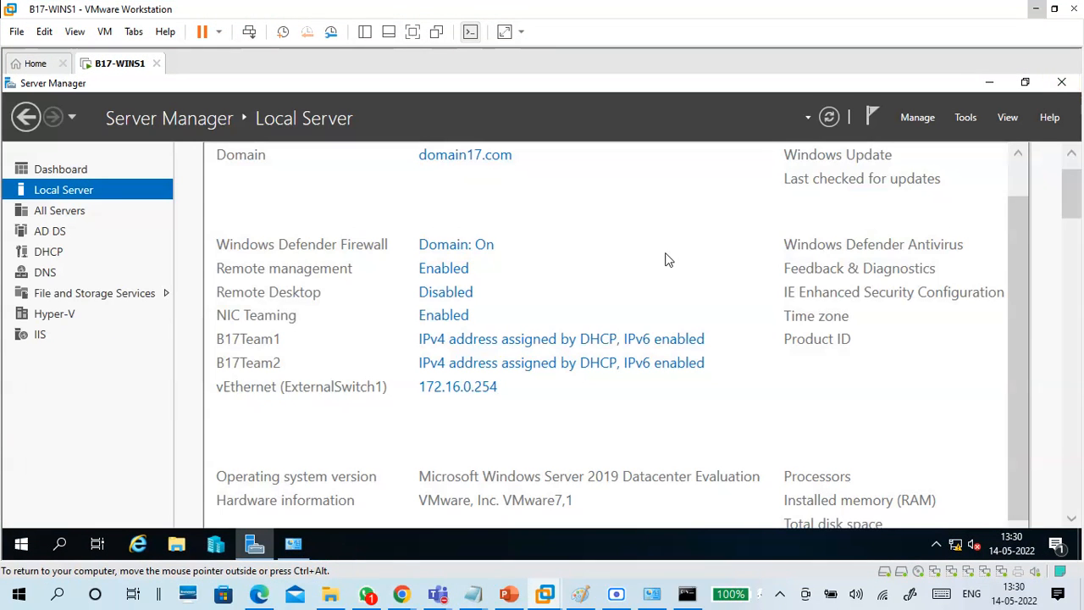
pyautogui.click(1061, 82)
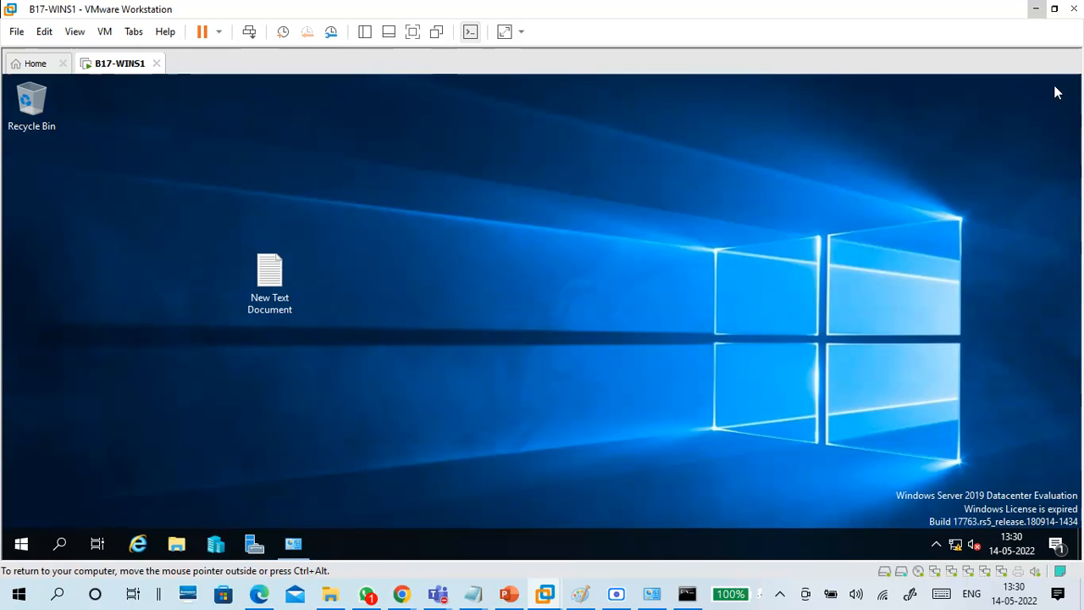
pyautogui.click(215, 543)
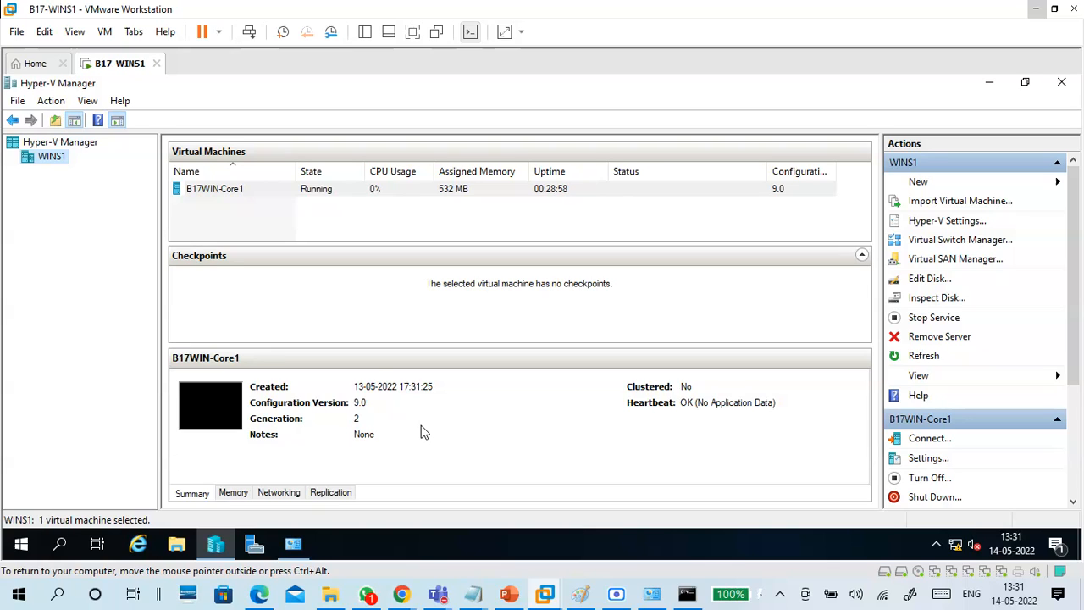
# Open a Virtual Machine Connection to B17WIN-Core1 from Hyper-V Manager.
pyautogui.click(665, 223)
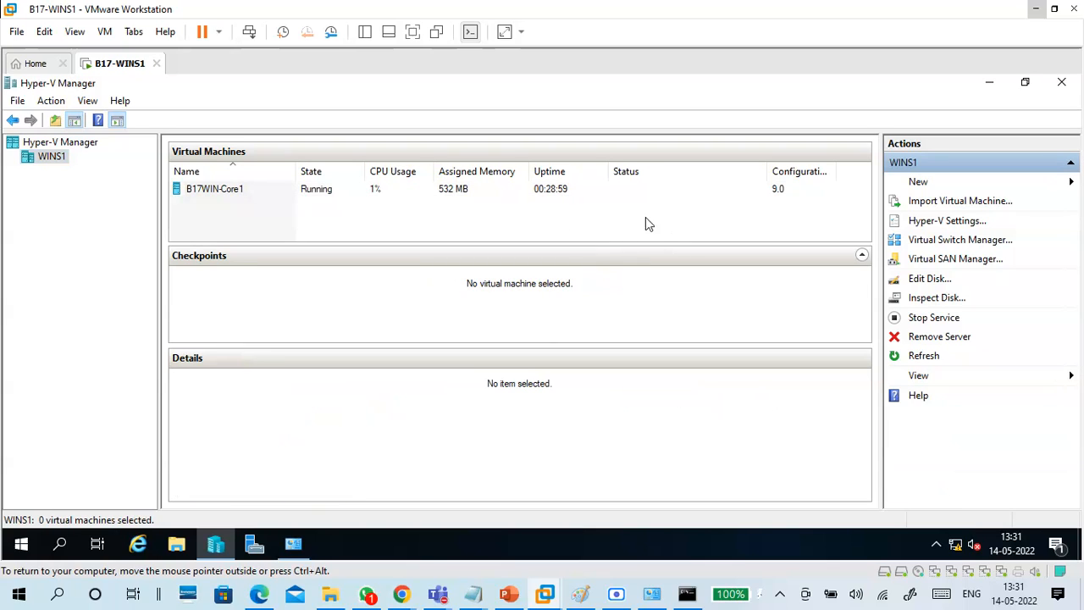
pyautogui.click(242, 192)
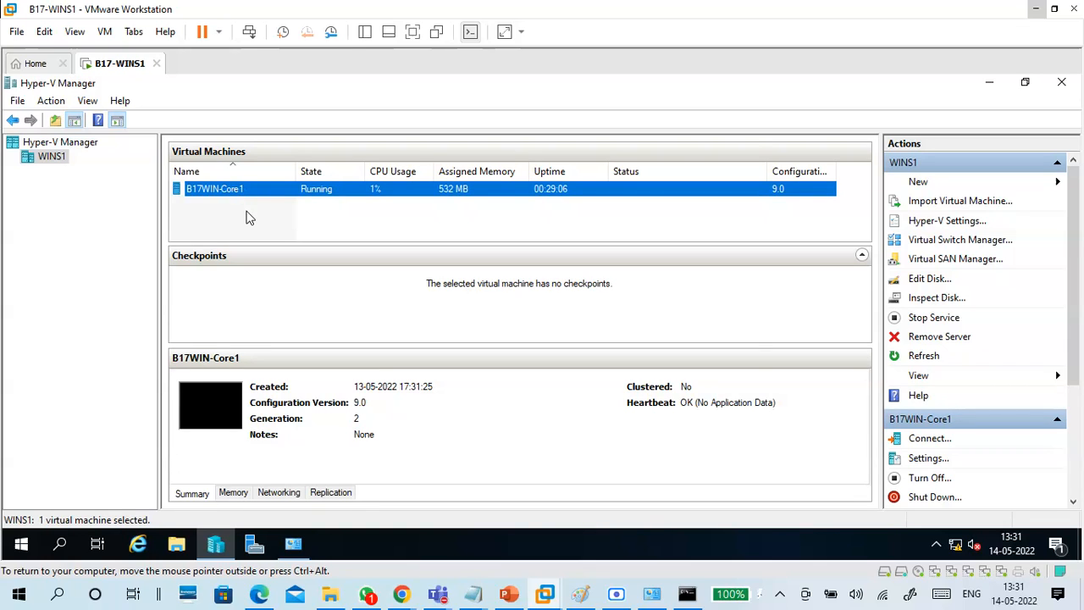
pyautogui.doubleClick(241, 193)
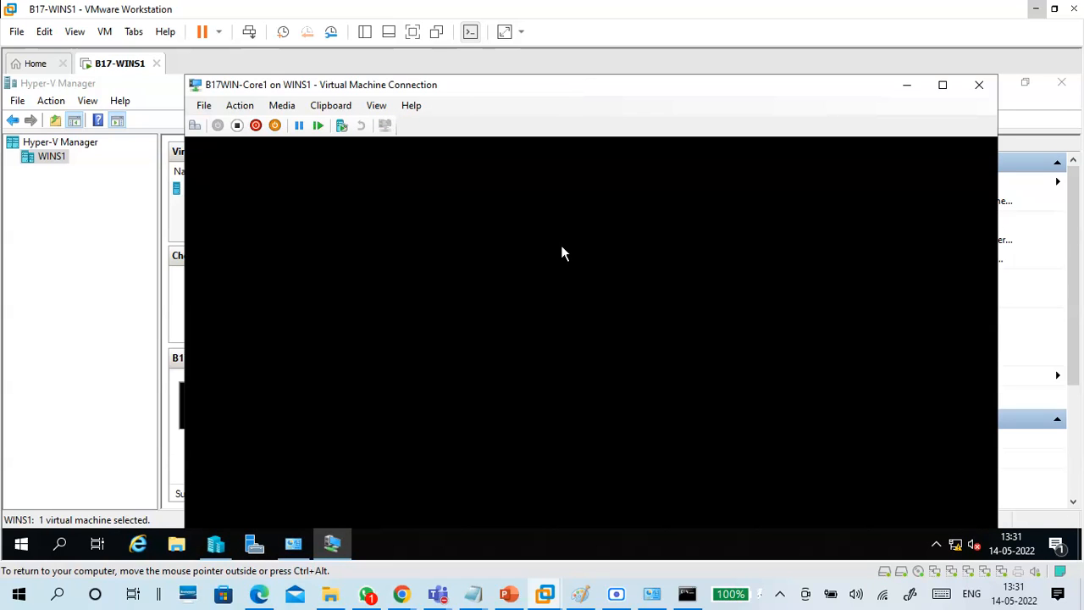
# Move the guest's command prompt into view and scroll to the 172.16.0.254 ping statistics showing 0% loss.
pyautogui.click(550, 293)
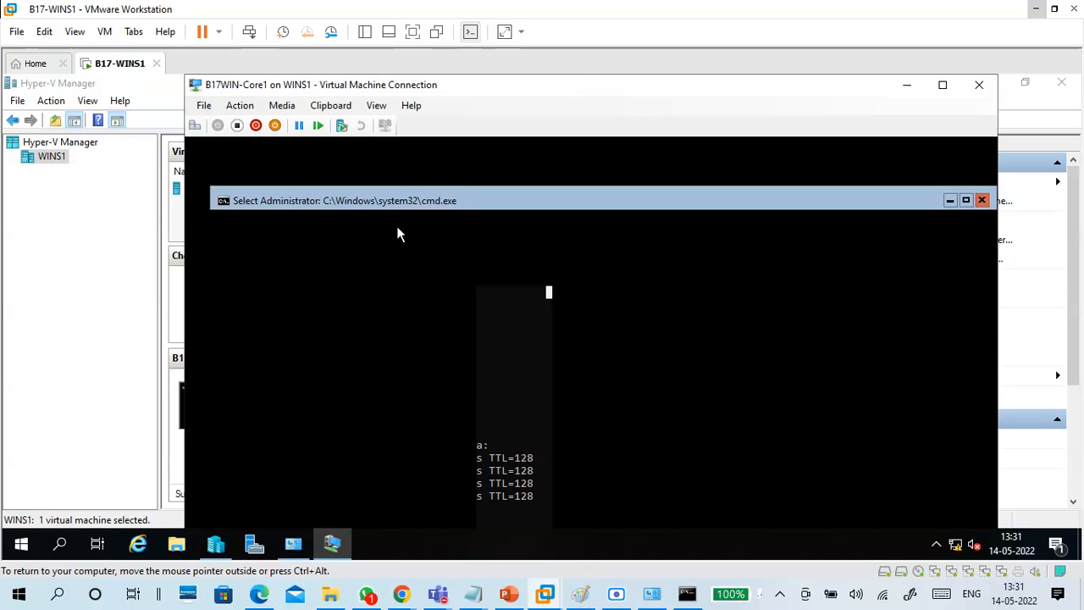
pyautogui.moveTo(392, 203); pyautogui.dragTo(404, 202)
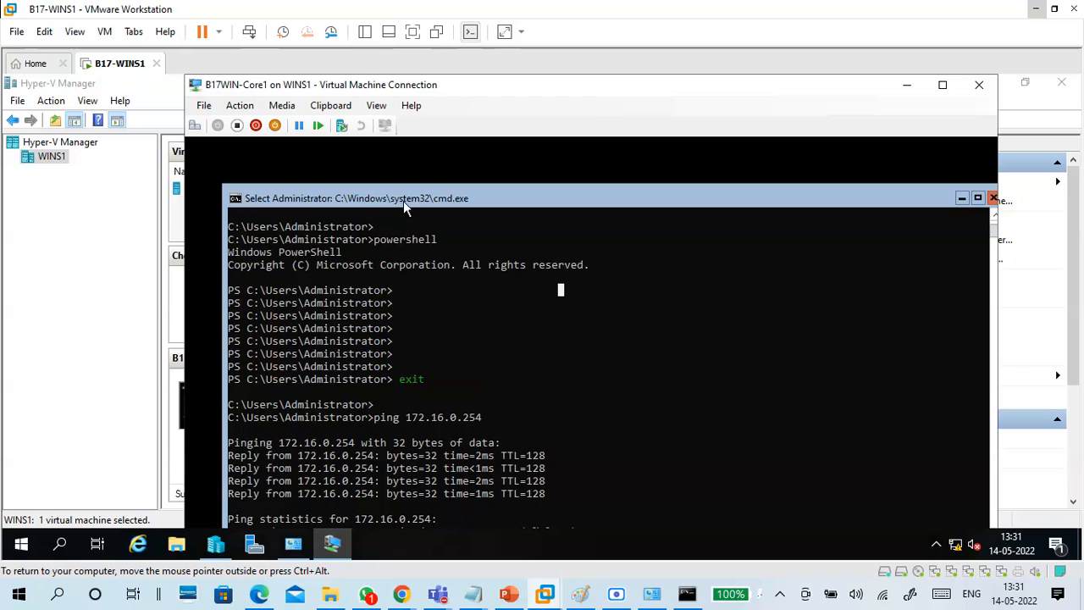
pyautogui.moveTo(411, 203); pyautogui.dragTo(398, 187)
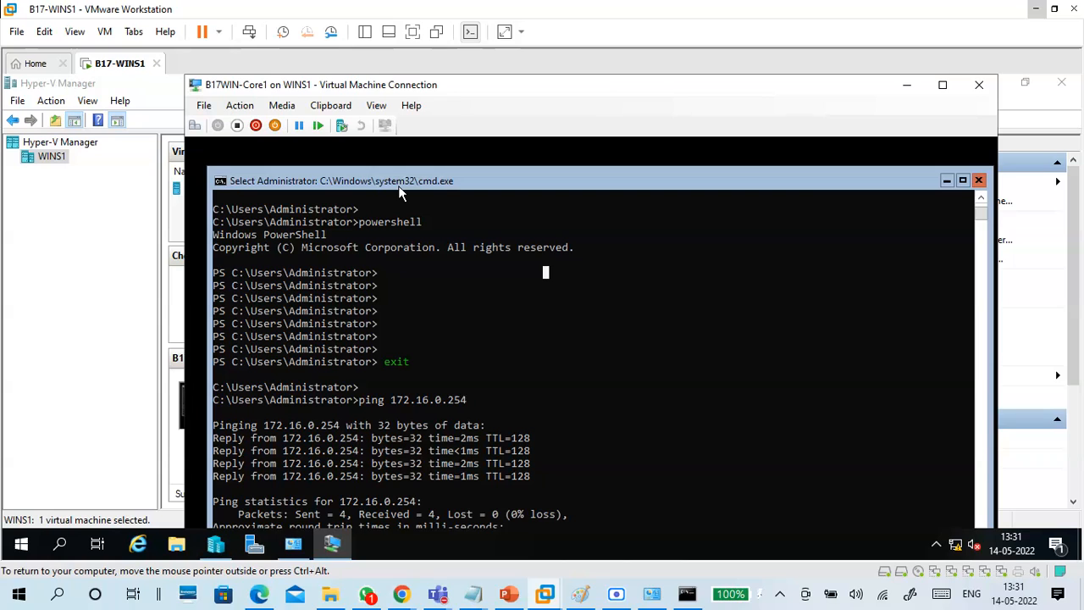
pyautogui.moveTo(407, 181); pyautogui.dragTo(404, 170)
pyautogui.scroll(-4, 474, 390)
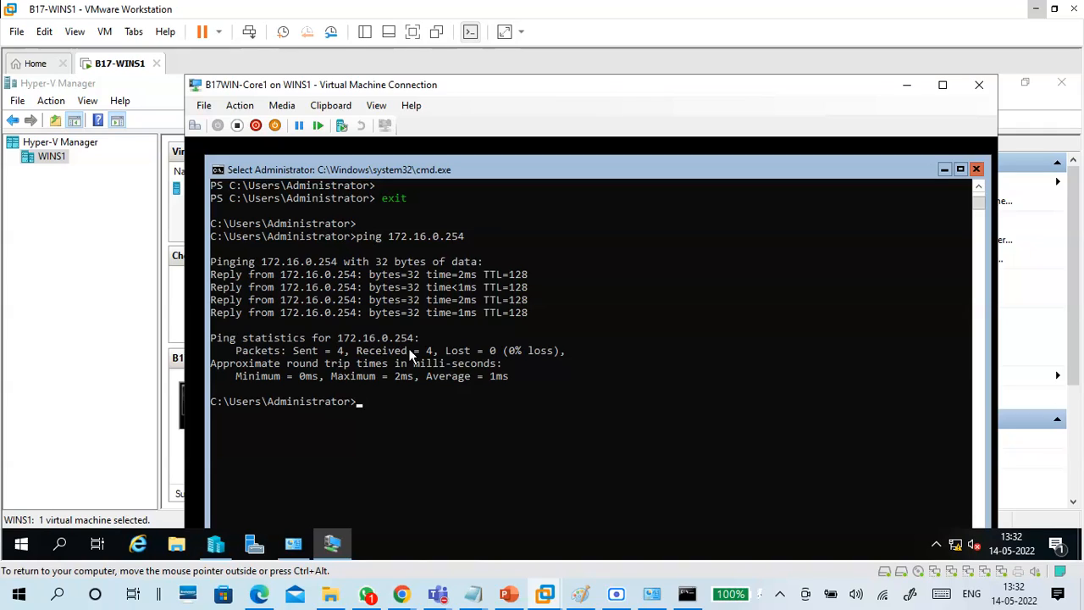
# Ping winc1.domain17.com, which is unreachable, then try a mistyped 'domain 17.com' and review the output.
pyautogui.write('p')
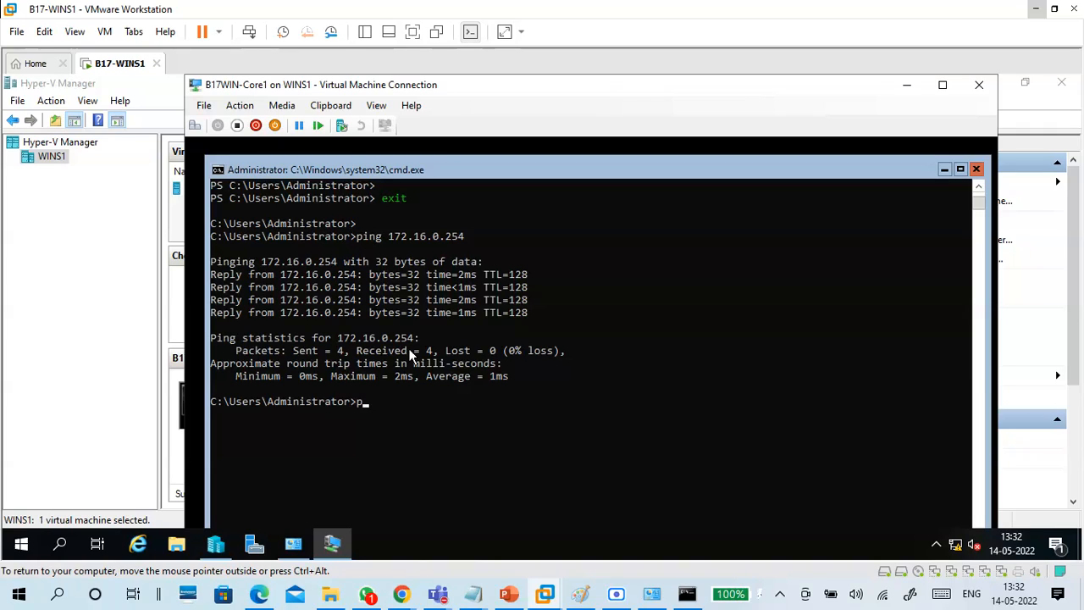
pyautogui.write('ing winc1.domain17.com')
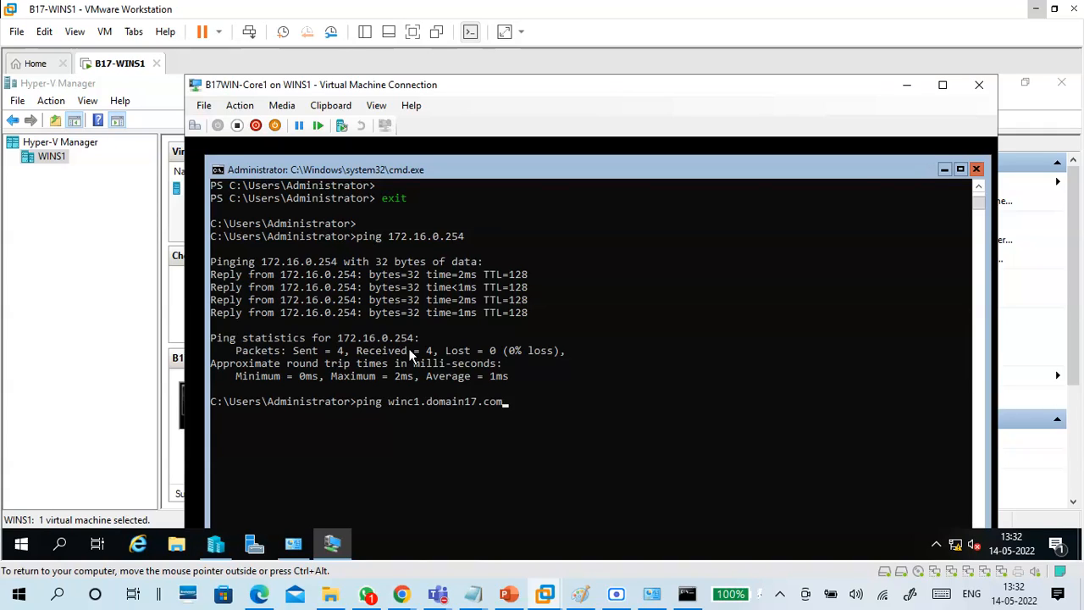
pyautogui.press('Return')
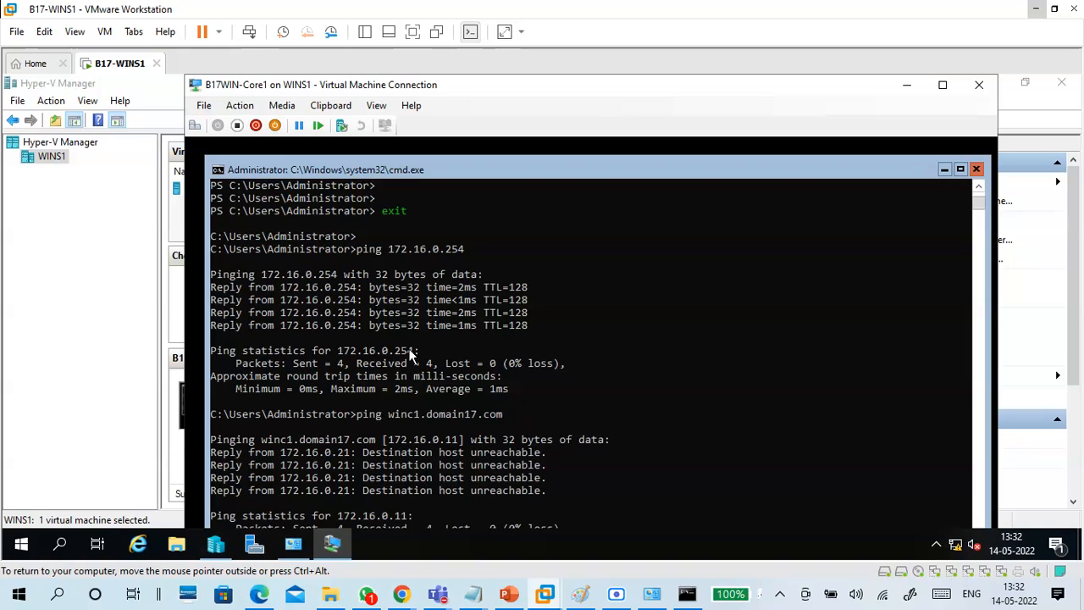
pyautogui.press('Return')
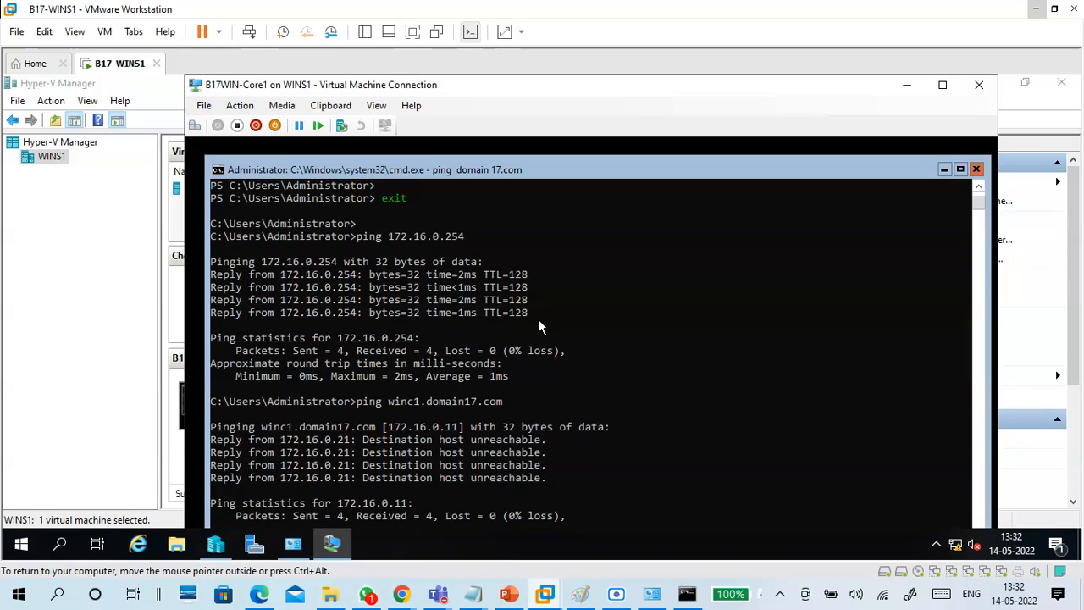
pyautogui.scroll(1, 415, 236)
pyautogui.scroll(9, 443, 296)
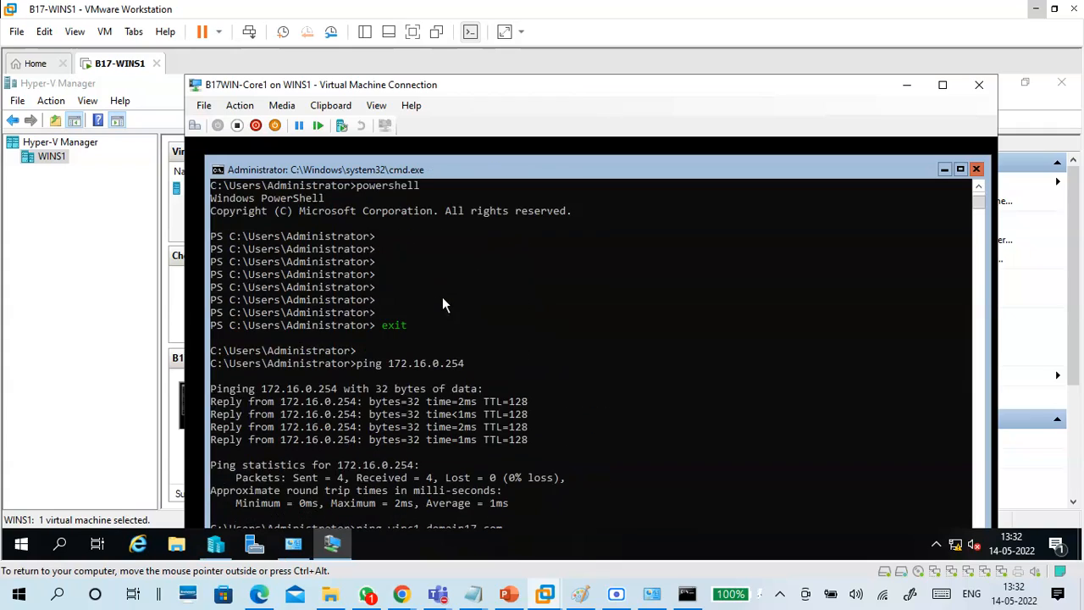
pyautogui.scroll(3, 442, 298)
pyautogui.scroll(-10, 432, 305)
pyautogui.scroll(-10, 453, 322)
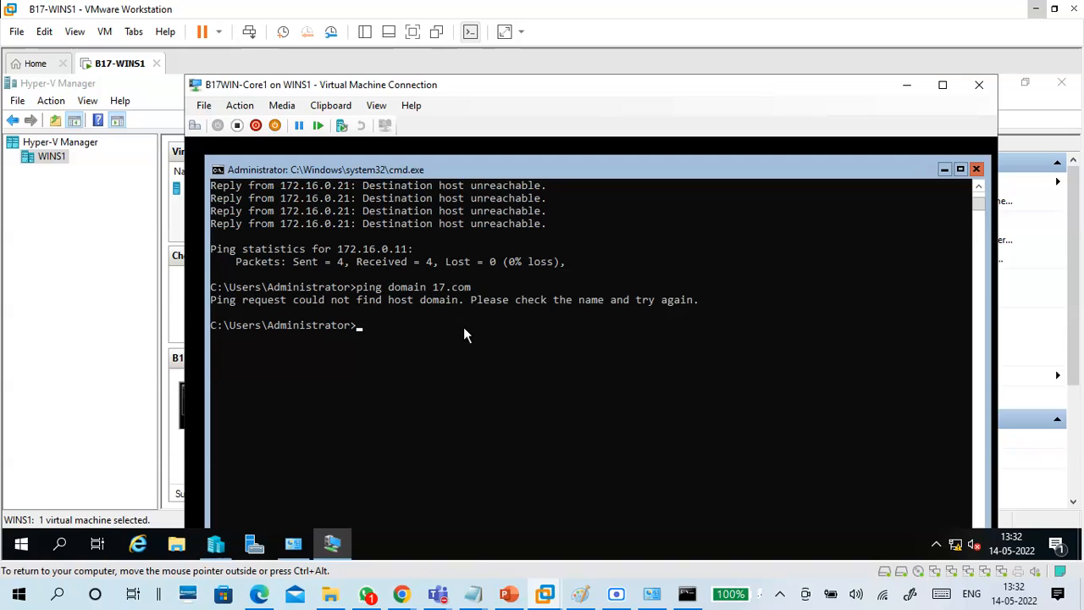
pyautogui.scroll(1, 463, 327)
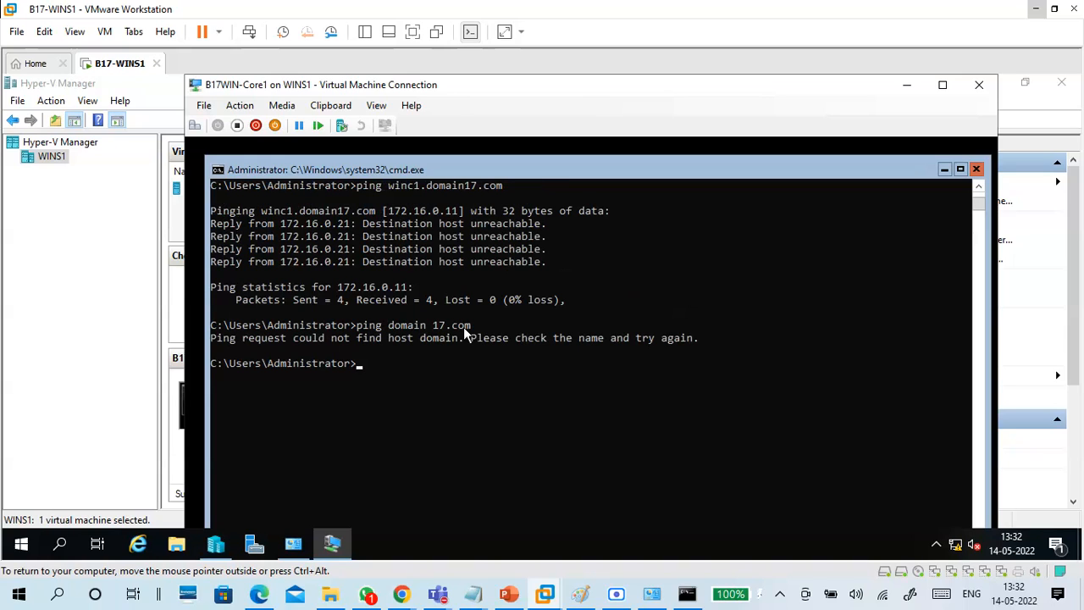
# Rerun the ping corrected to domain17.com, which replies from 172.16.0.17 with 0% loss.
pyautogui.press('Up')
pyautogui.press('BackSpace')
pyautogui.press('Return')
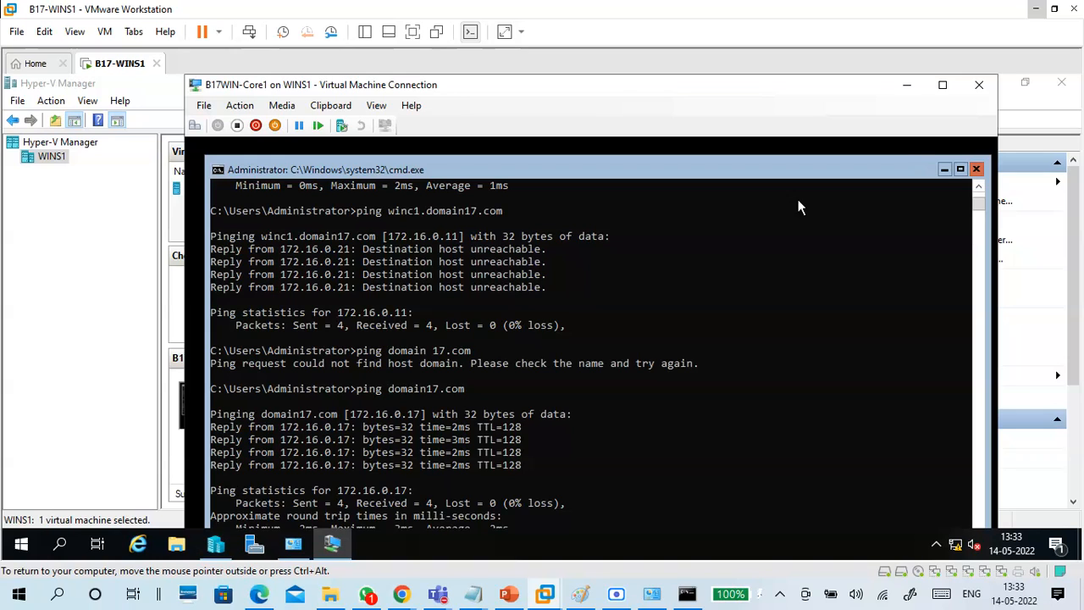
# Close the B17WIN-Core1 console and browse the Internal, Private and External types in WINS1's Virtual Switch Manager.
pyautogui.click(979, 85)
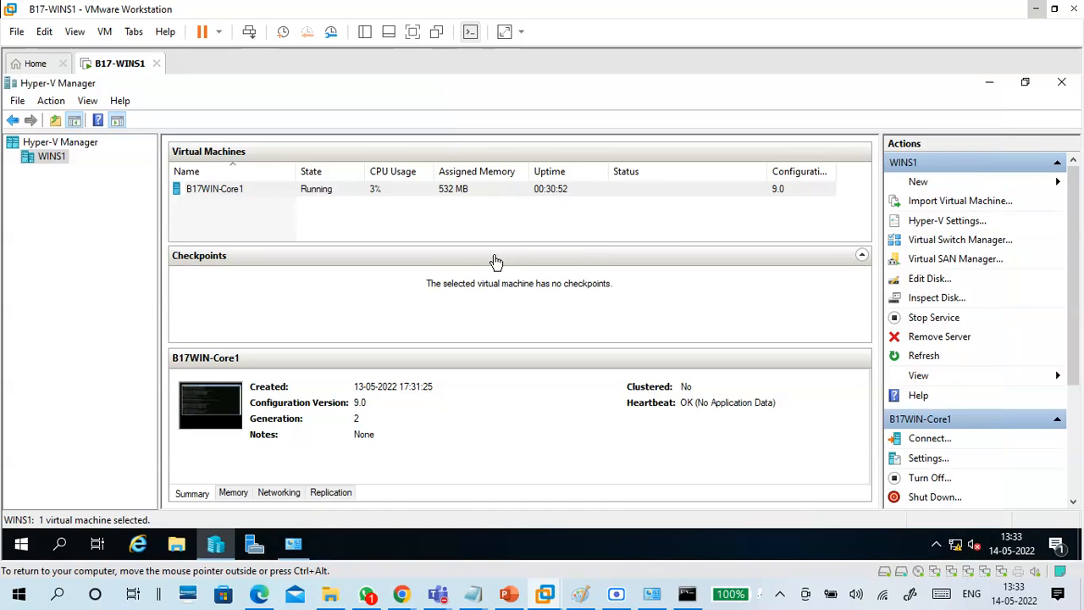
pyautogui.click(428, 224)
pyautogui.click(961, 242)
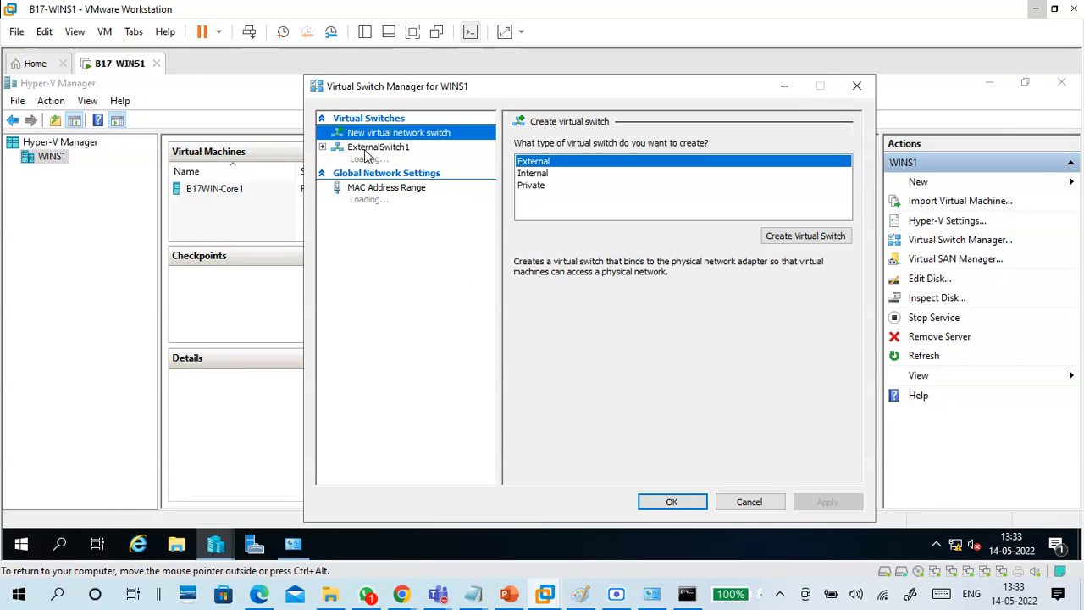
pyautogui.click(542, 175)
pyautogui.click(541, 186)
pyautogui.click(543, 161)
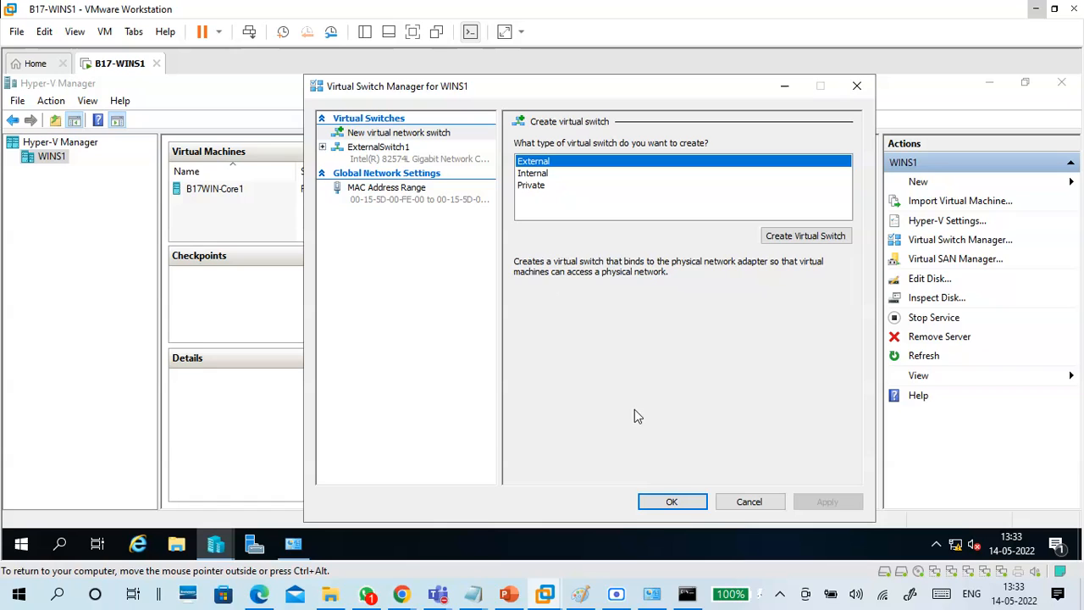
# Cancel Virtual Switch Manager without changes and close Hyper-V Manager, leaving the server desktop.
pyautogui.click(750, 501)
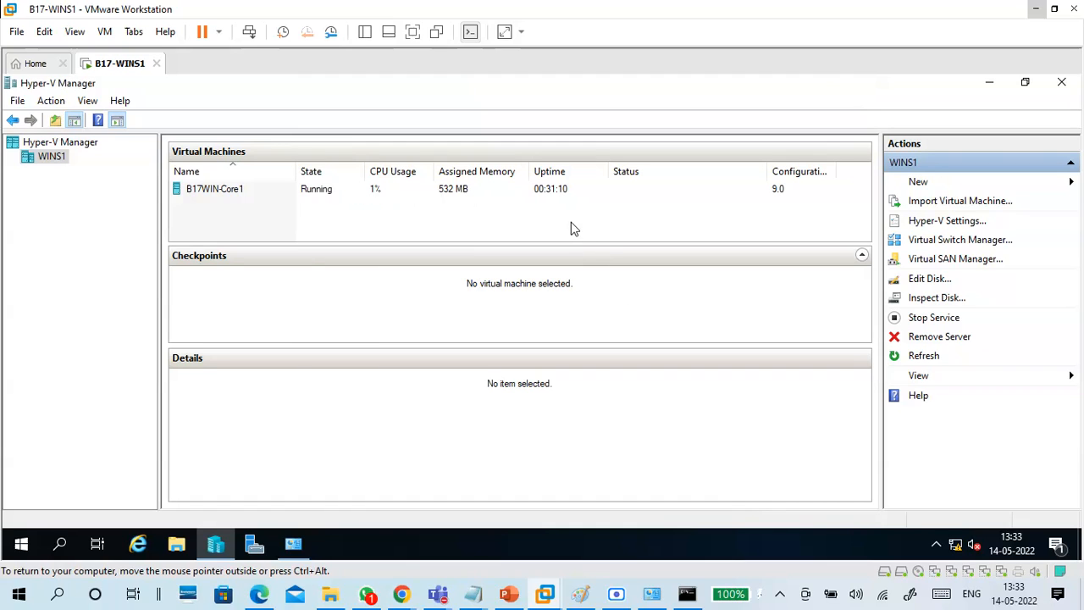
pyautogui.click(1061, 83)
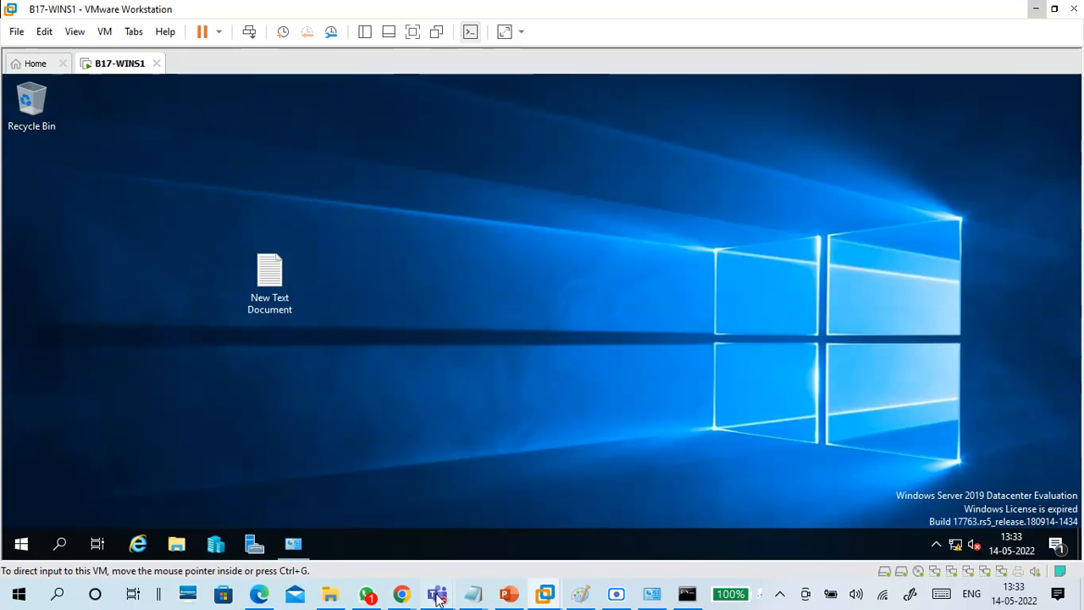
pyautogui.moveTo(439, 594)
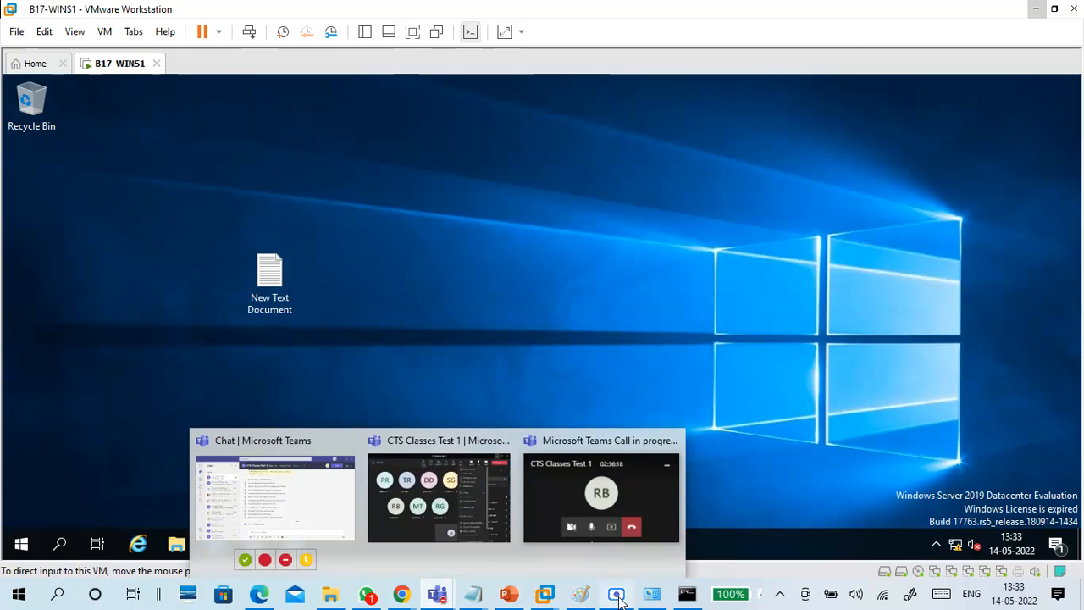